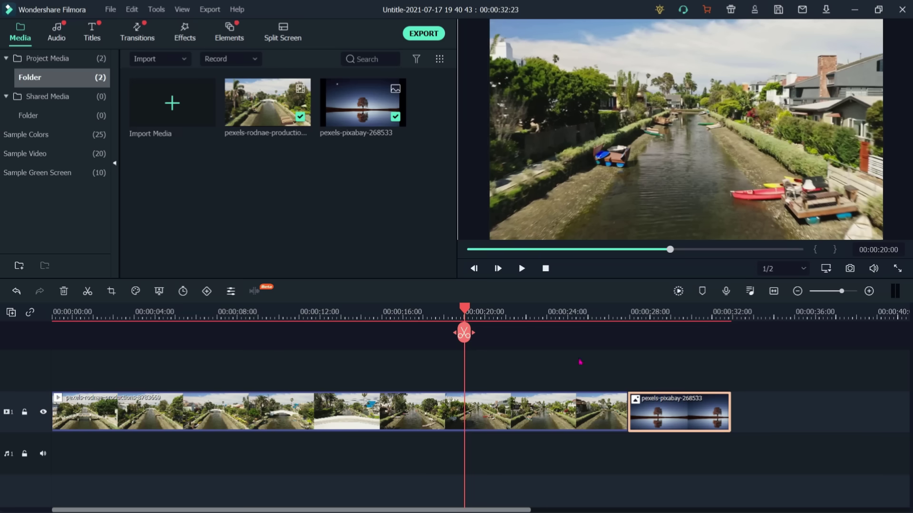
# Step: Play and scrub through the canal video and the tree image on the timeline to compare their framing
pyautogui.press('space')
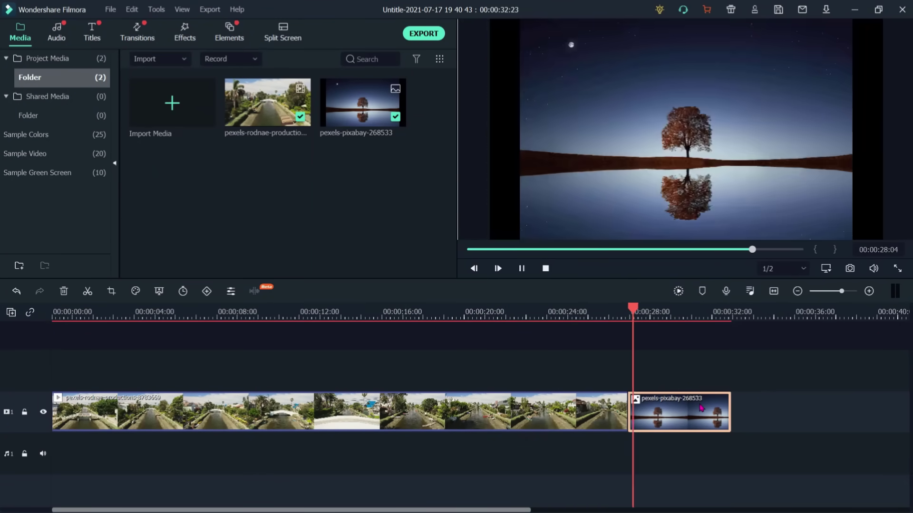
pyautogui.press('space')
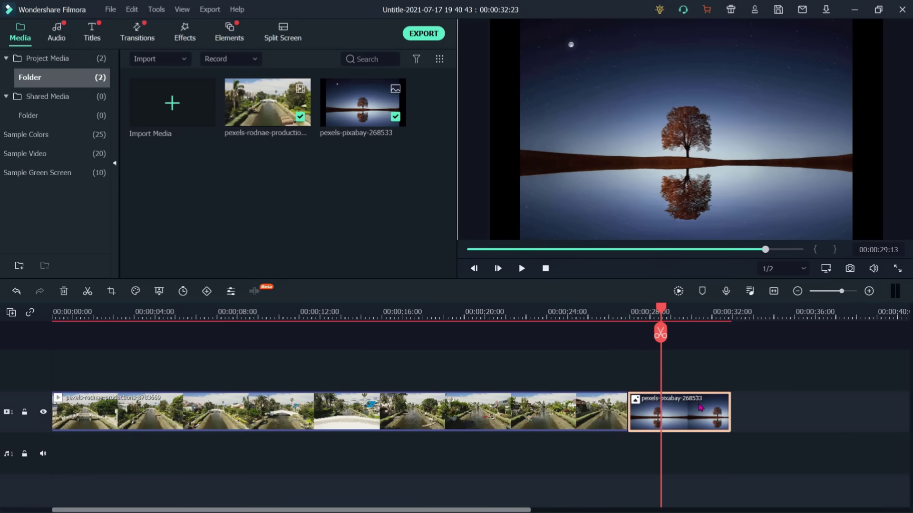
pyautogui.moveTo(660, 309); pyautogui.dragTo(561, 310)
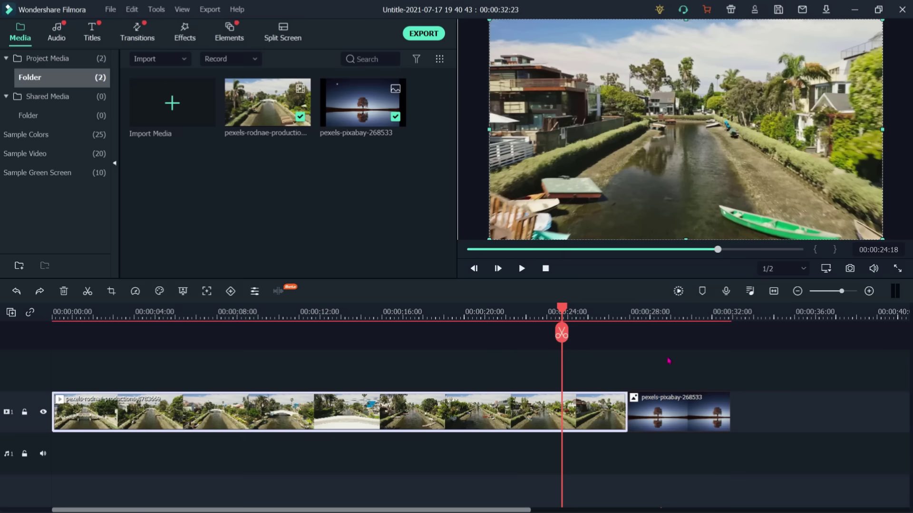
pyautogui.moveTo(566, 308); pyautogui.dragTo(681, 309)
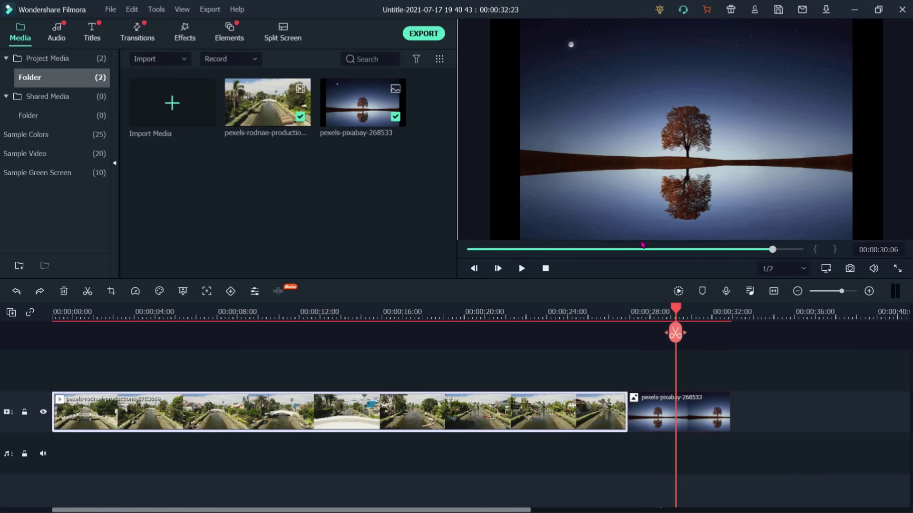
pyautogui.moveTo(676, 310); pyautogui.dragTo(505, 332)
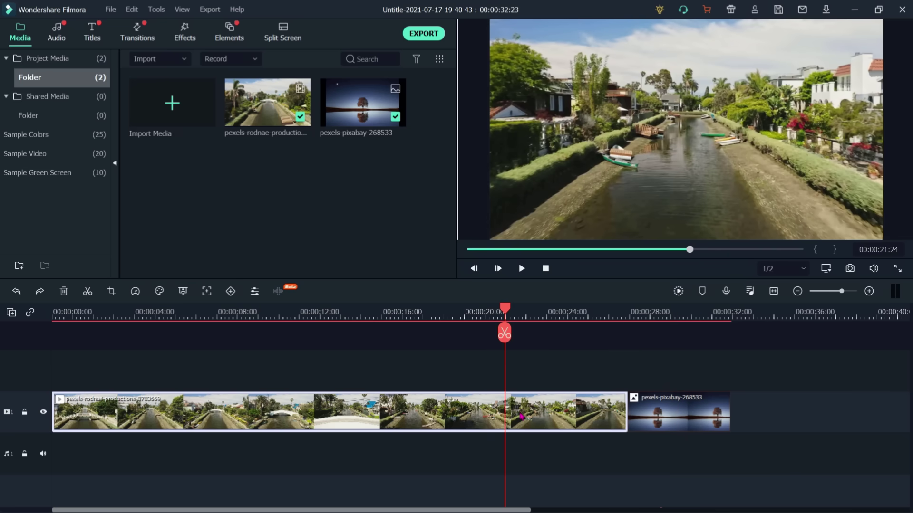
# Step: Open Crop and Zoom for the canal video, shrink the 16:9 crop frame to about 1128 × 634, and preview it
pyautogui.click(112, 292)
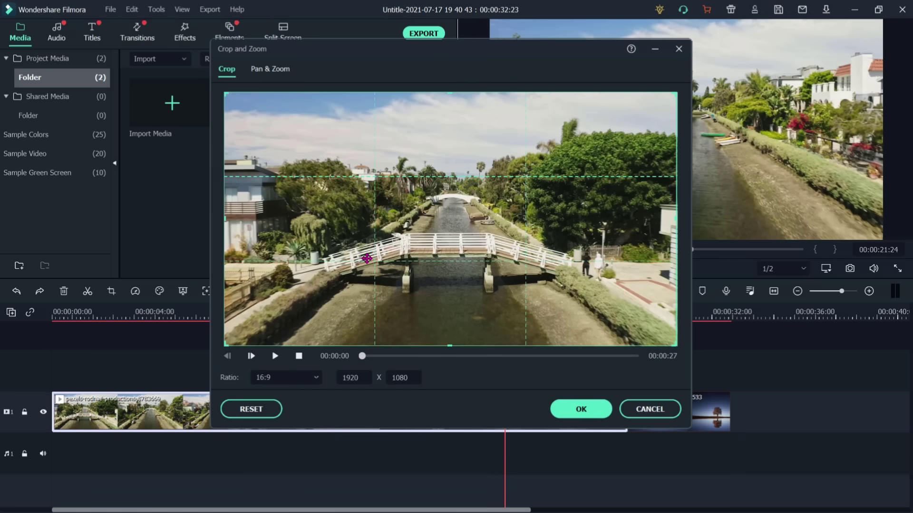
pyautogui.moveTo(226, 344); pyautogui.dragTo(315, 284)
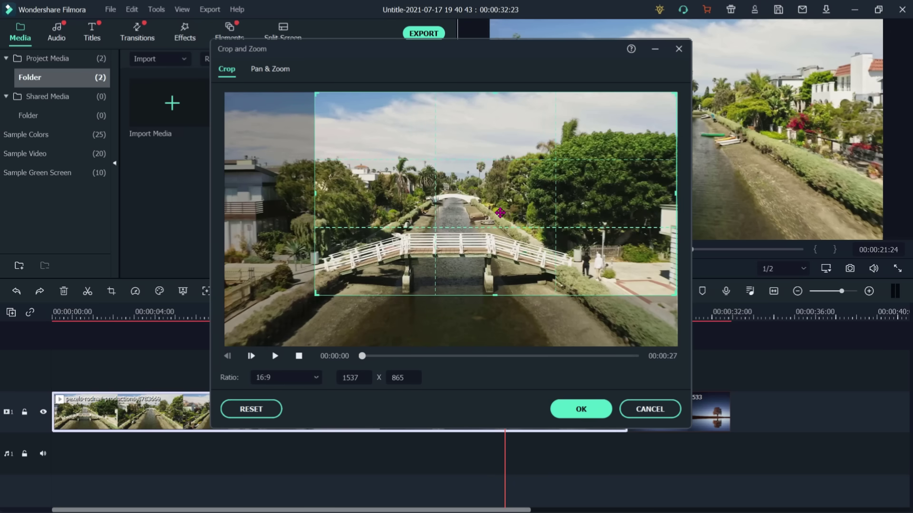
pyautogui.moveTo(675, 95); pyautogui.dragTo(579, 141)
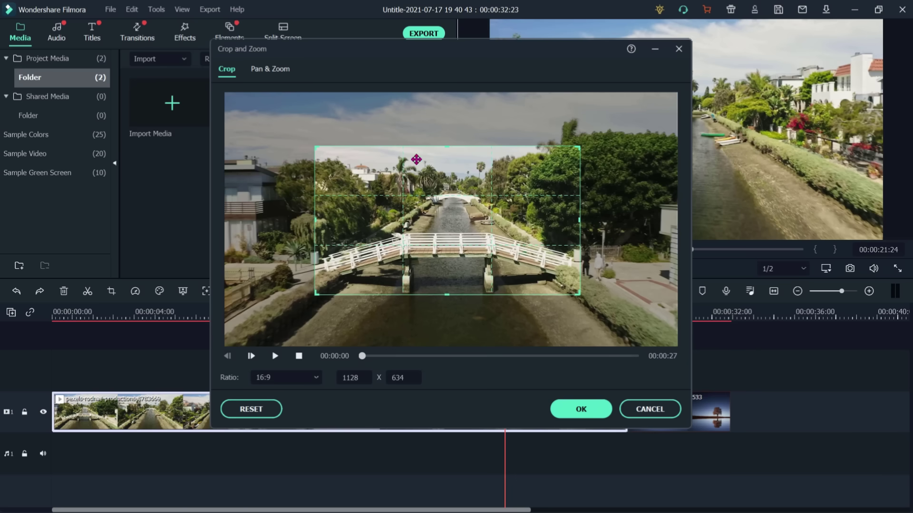
pyautogui.click(275, 356)
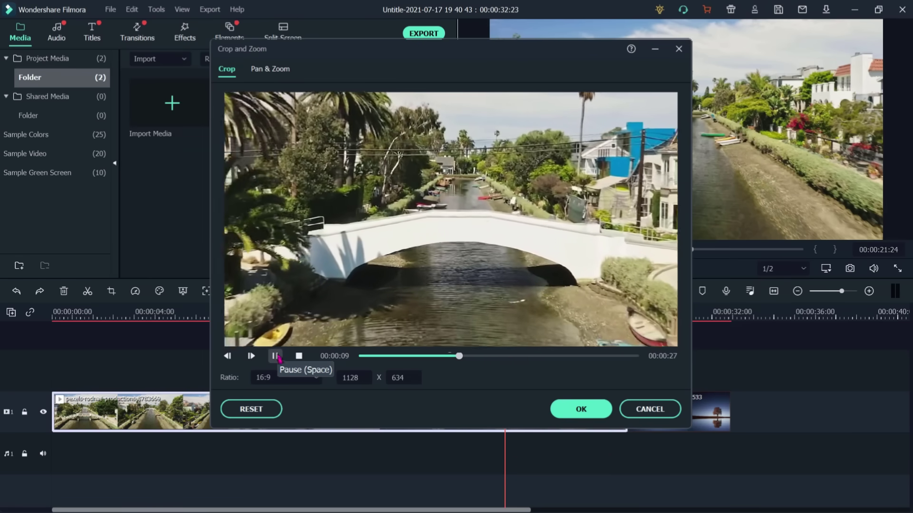
pyautogui.click(276, 356)
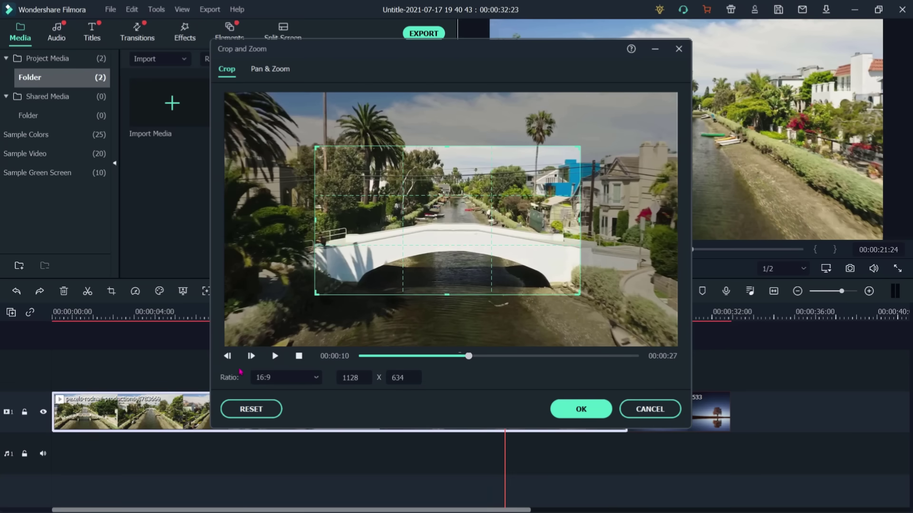
# Step: Extend the canal video's crop frame back to the full 1920 × 1080 and set its ratio to 4:3
pyautogui.moveTo(315, 295); pyautogui.dragTo(220, 349)
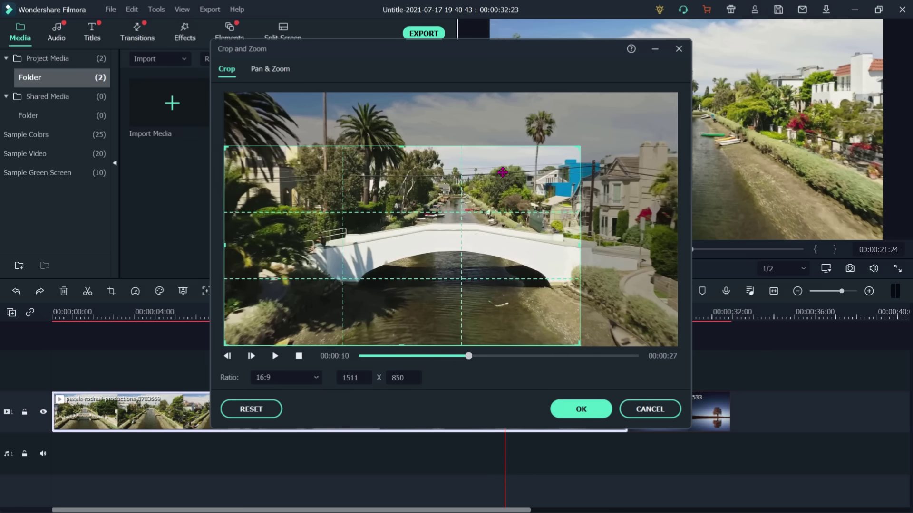
pyautogui.moveTo(580, 151); pyautogui.dragTo(685, 109)
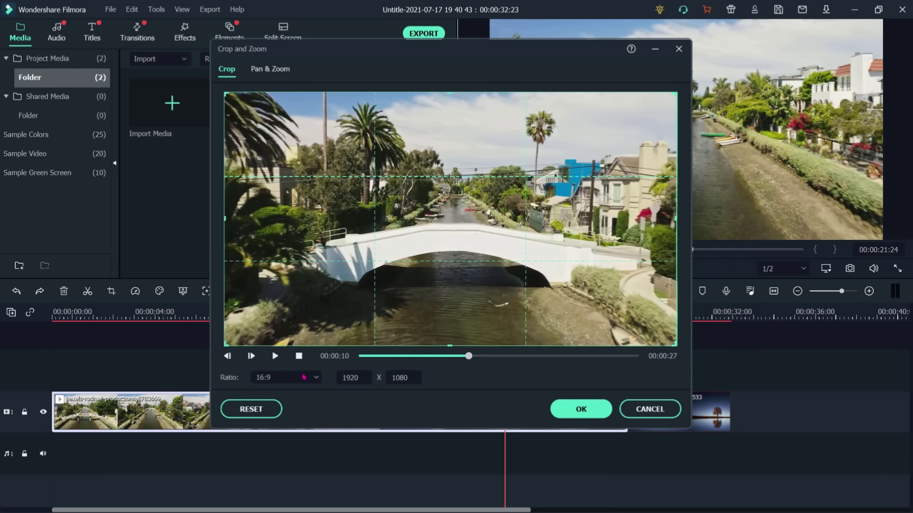
pyautogui.click(317, 379)
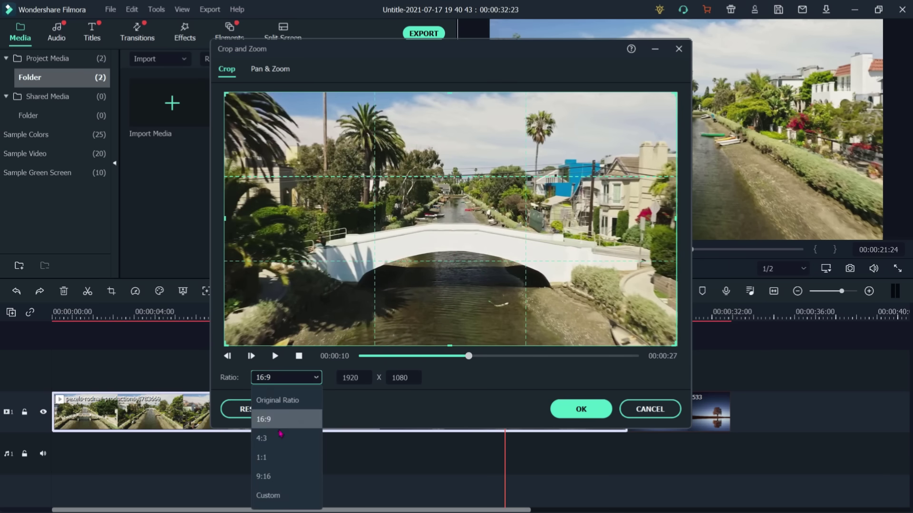
pyautogui.click(279, 440)
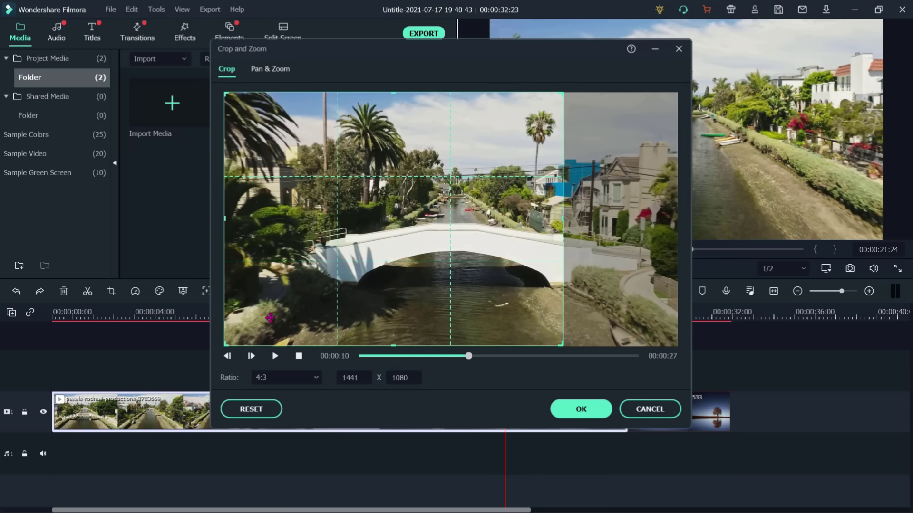
# Step: Set the canal video's crop ratio to Custom and resize the frame to about 1239 × 941
pyautogui.click(304, 377)
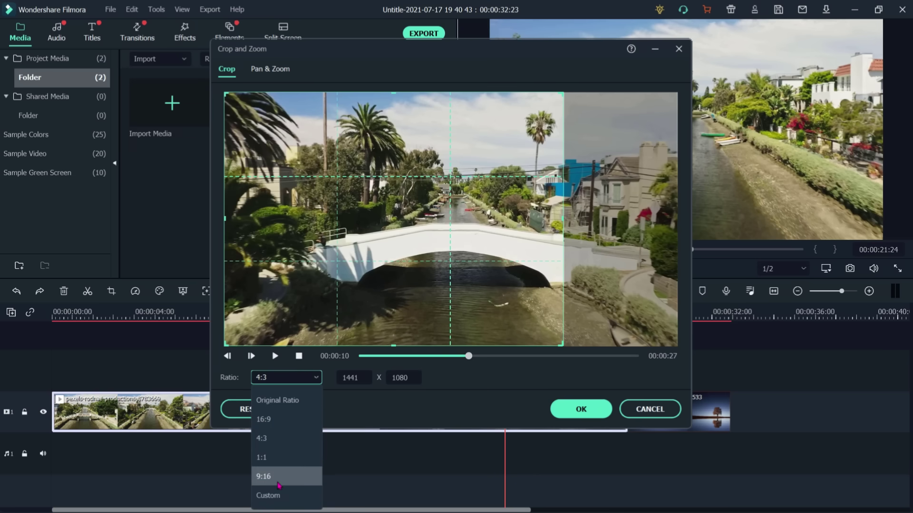
pyautogui.click(282, 497)
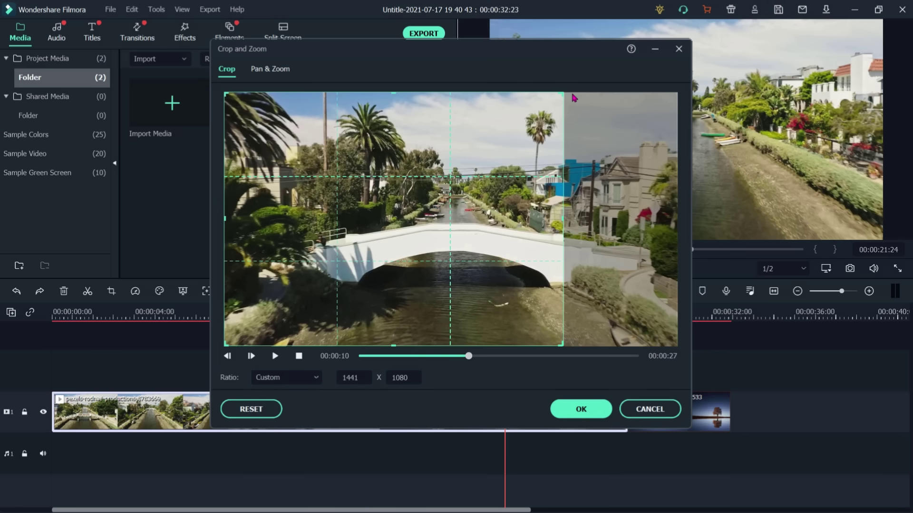
pyautogui.moveTo(561, 91); pyautogui.dragTo(516, 125)
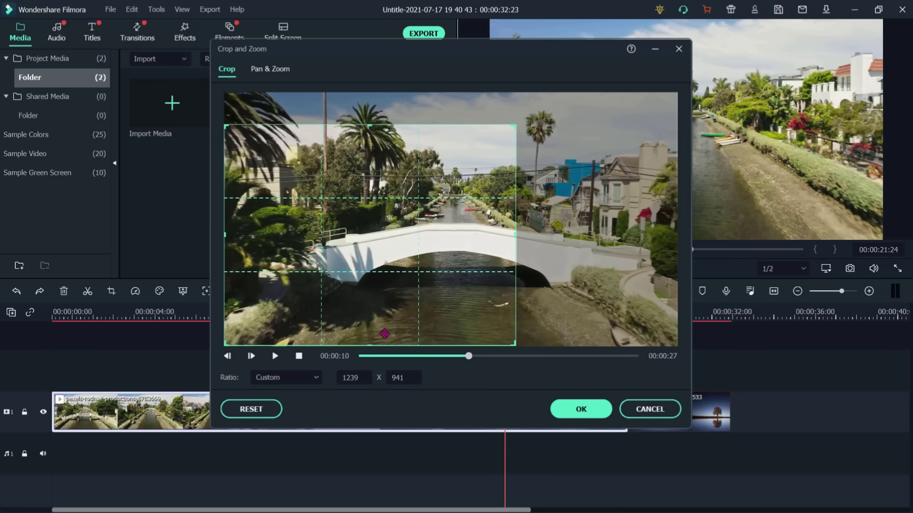
# Step: Set the crop ratio to 16:9, center the frame over the white bridge, and apply the crop to the canal video
pyautogui.click(318, 385)
pyautogui.click(292, 421)
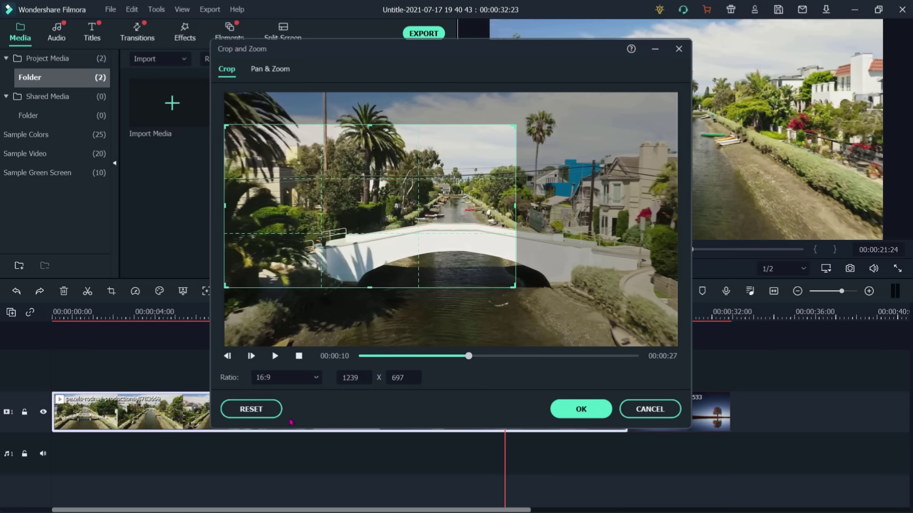
pyautogui.moveTo(467, 222); pyautogui.dragTo(538, 236)
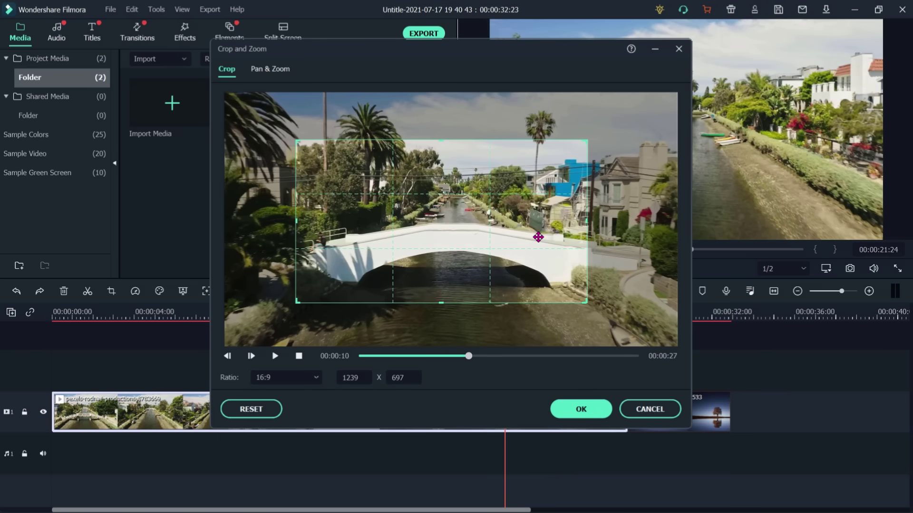
pyautogui.click(580, 409)
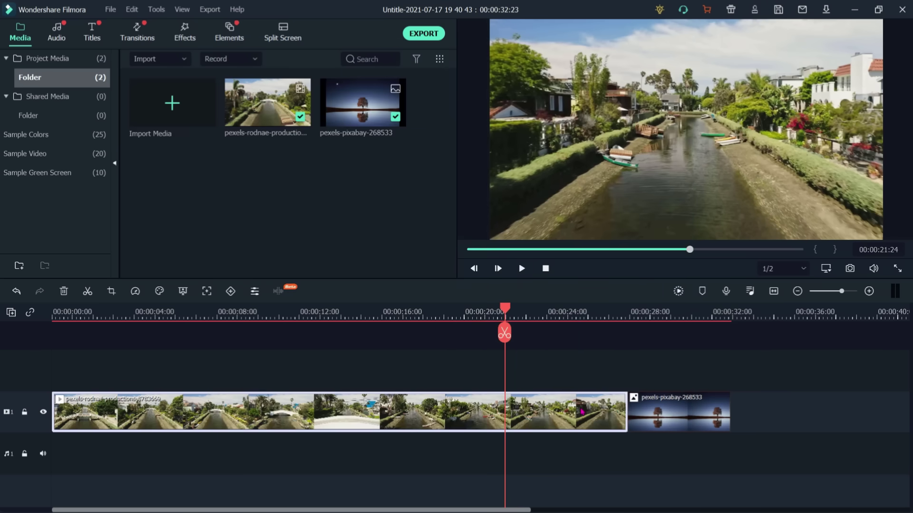
# Step: Play the cropped canal video from the start of the timeline to check its framing
pyautogui.moveTo(505, 309); pyautogui.dragTo(55, 309)
pyautogui.press('space')
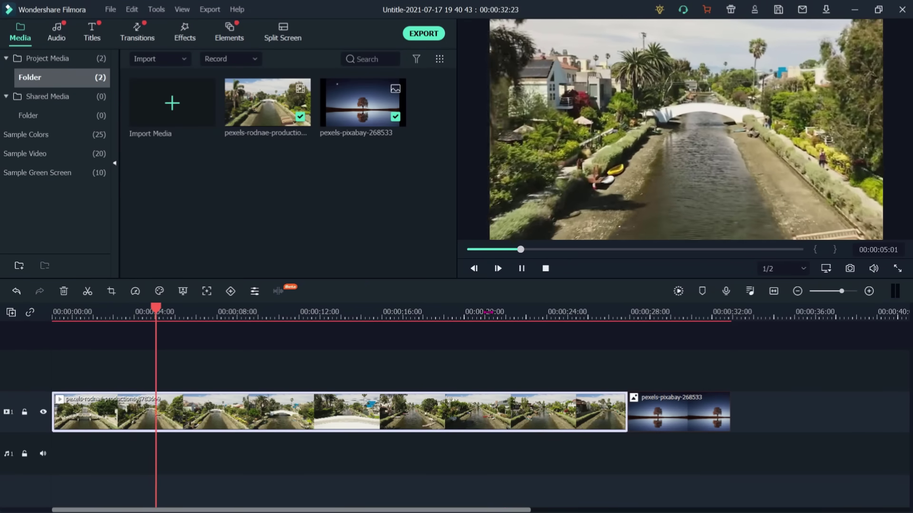
pyautogui.press('space')
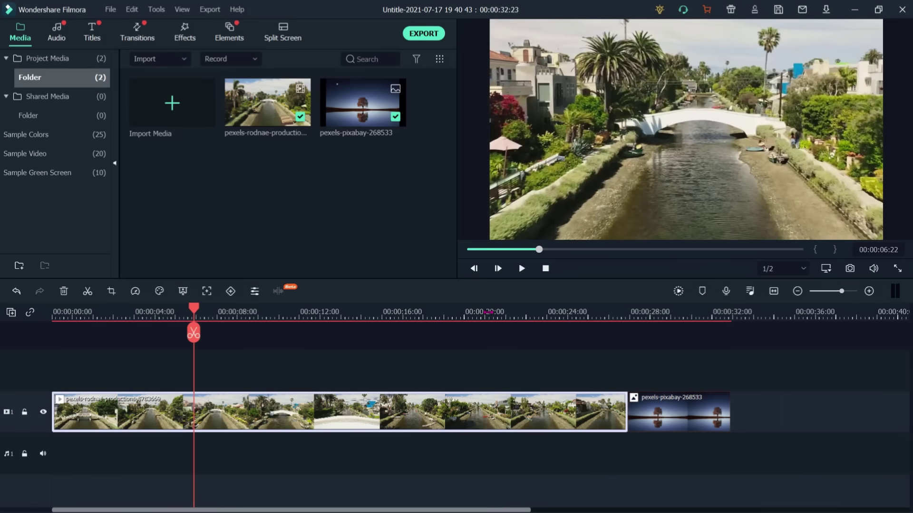
# Step: Crop the tree image at its original ratio to about 1418 × 944 around the tree, and preview the crop
pyautogui.moveTo(194, 332); pyautogui.dragTo(686, 312)
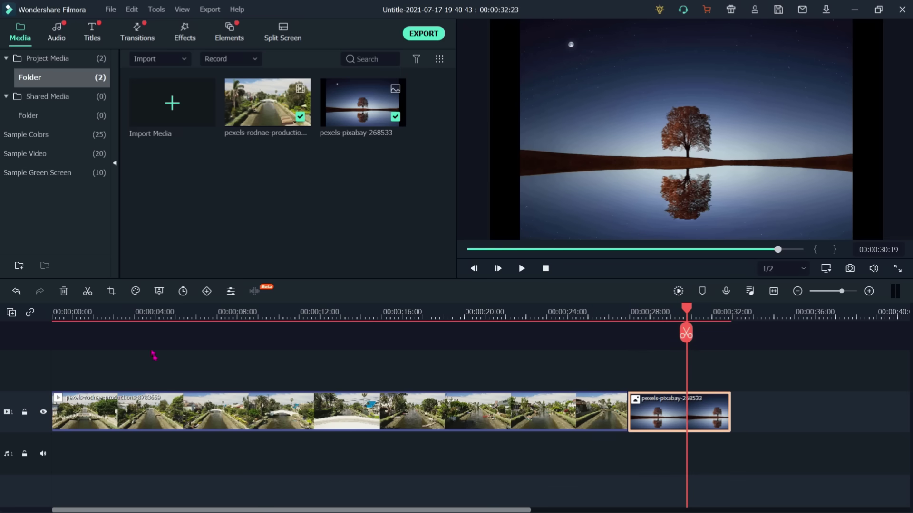
pyautogui.click(111, 292)
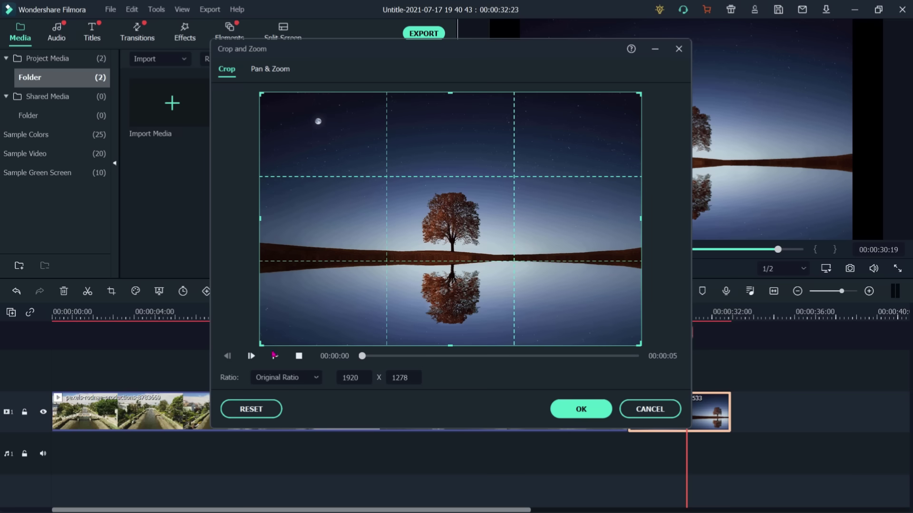
pyautogui.moveTo(263, 343); pyautogui.dragTo(361, 295)
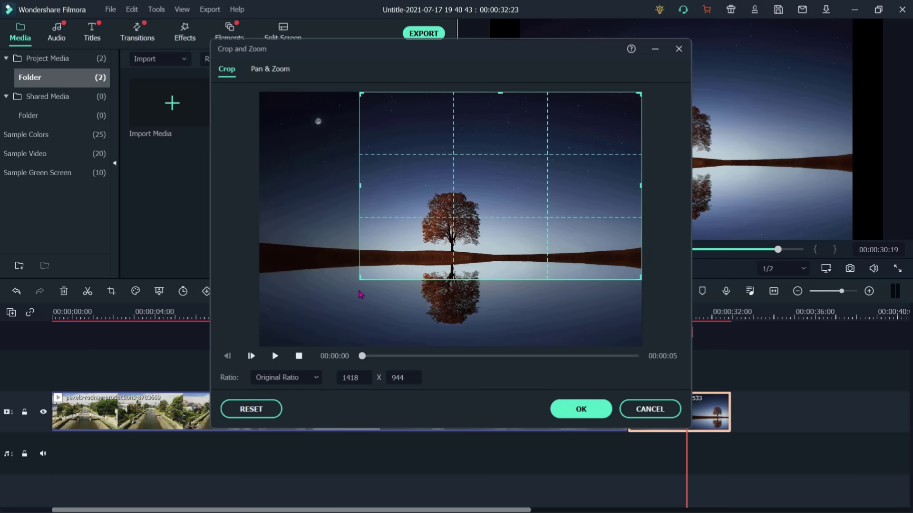
pyautogui.moveTo(498, 195); pyautogui.dragTo(460, 251)
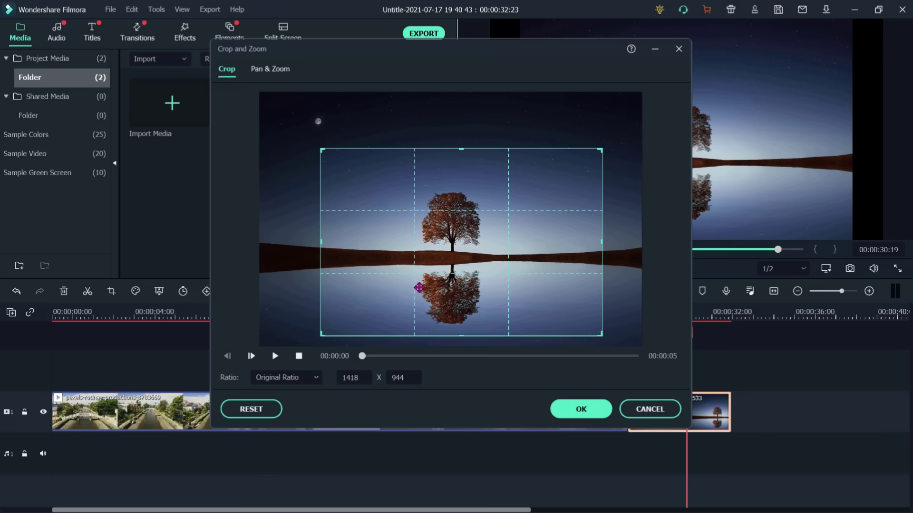
pyautogui.click(275, 357)
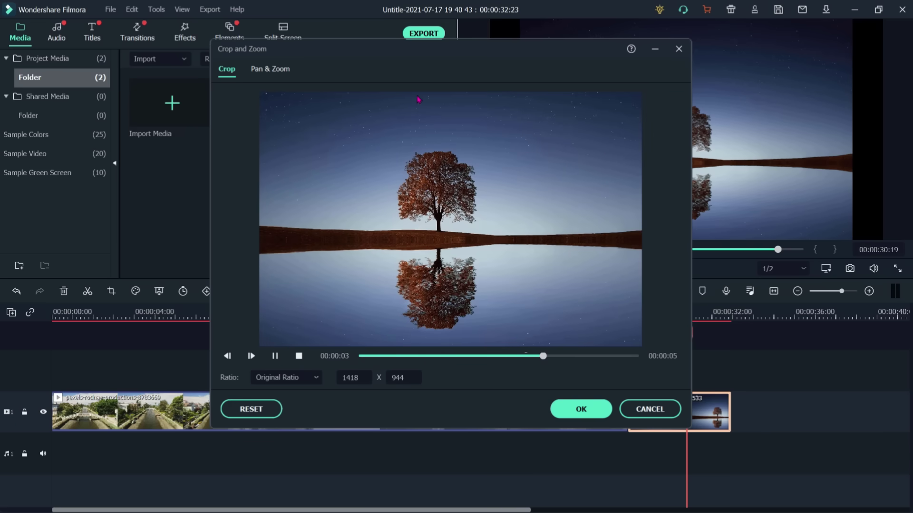
# Step: Reduce the tree image's crop frame to about 1200 × 799, center it on the tree, and apply the crop
pyautogui.moveTo(498, 51); pyautogui.dragTo(282, 63)
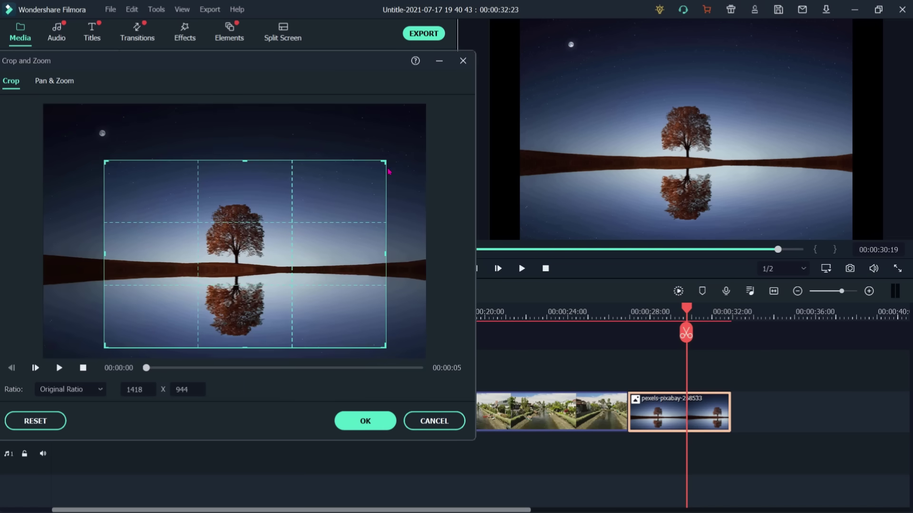
pyautogui.moveTo(384, 160); pyautogui.dragTo(344, 189)
pyautogui.moveTo(312, 261); pyautogui.dragTo(315, 242)
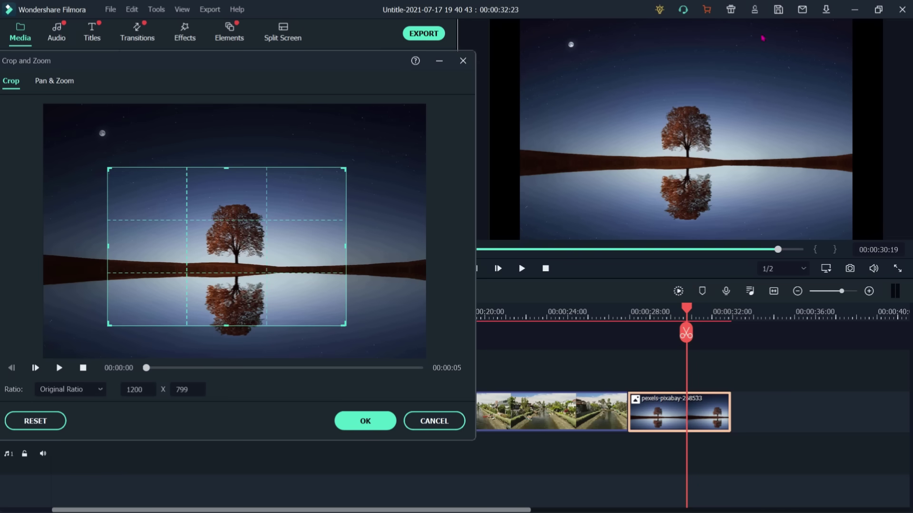
pyautogui.moveTo(289, 248); pyautogui.dragTo(302, 249)
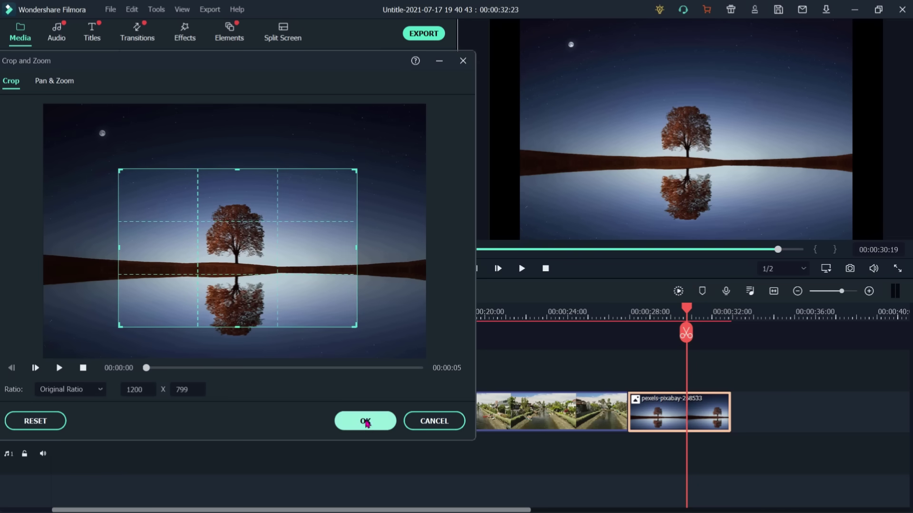
pyautogui.click(366, 423)
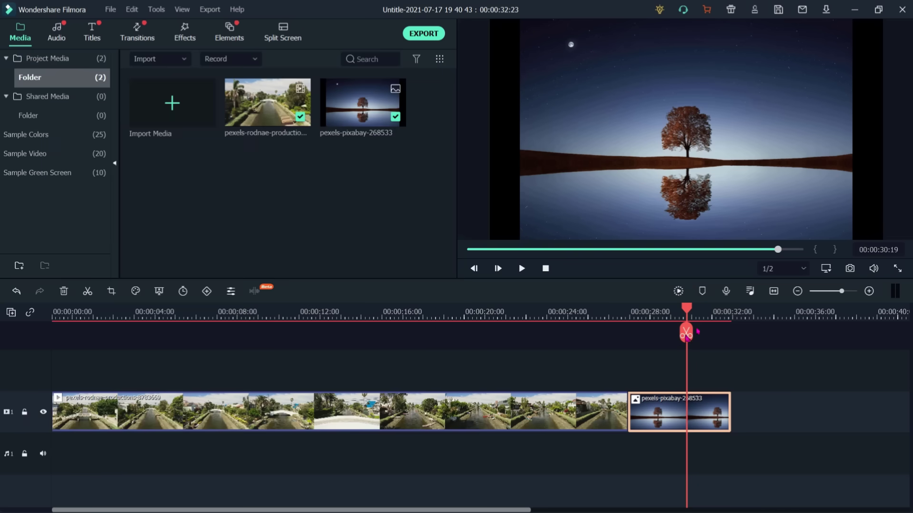
# Step: Return the playhead to the start of the timeline and play the edited sequence
pyautogui.moveTo(643, 362); pyautogui.dragTo(29, 341)
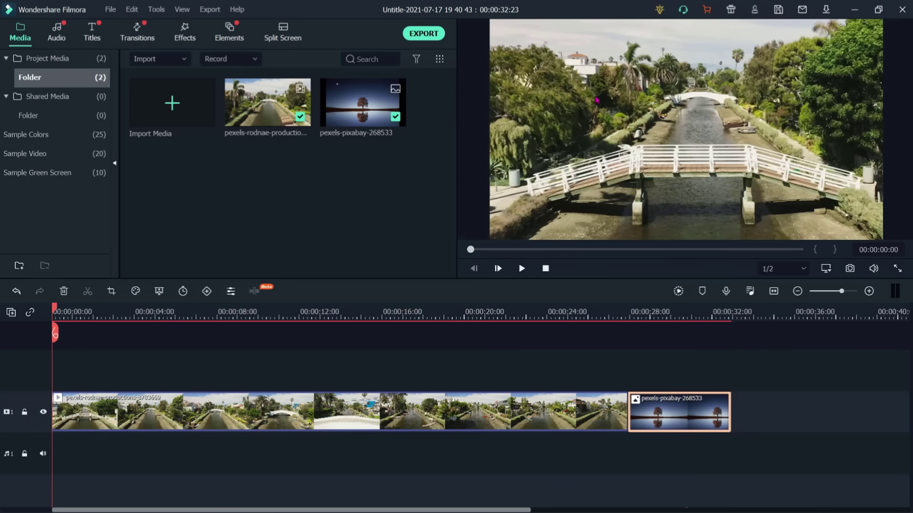
pyautogui.press('space')
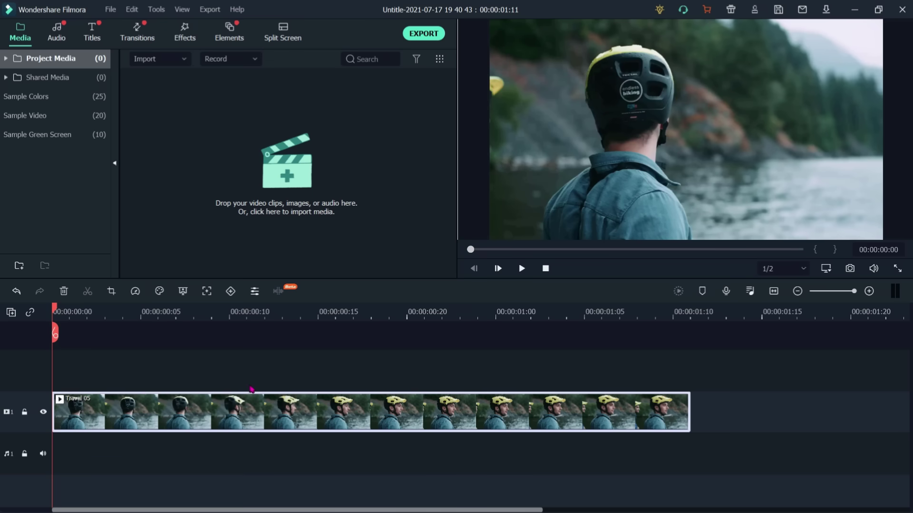
# Step: Play the Travel 05 clip to its end and scrub back to 00:00:00:08
pyautogui.press('space')
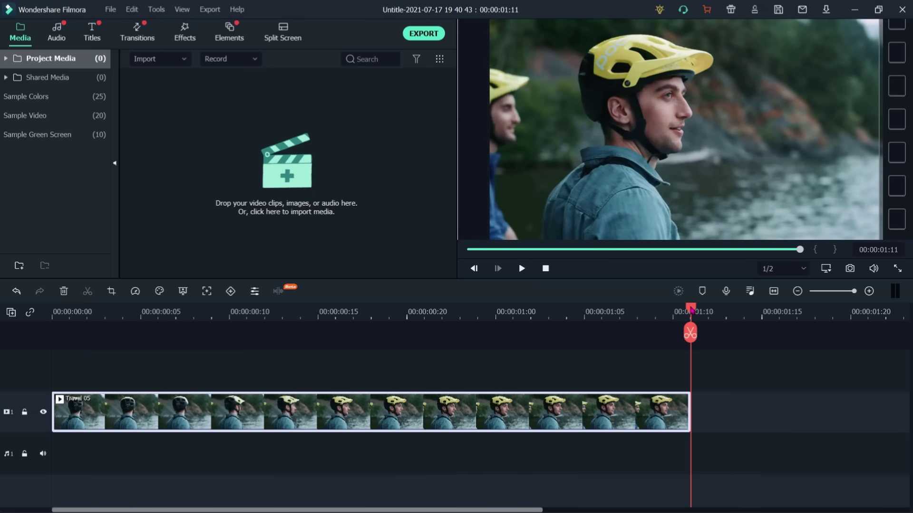
pyautogui.moveTo(692, 310); pyautogui.dragTo(193, 311)
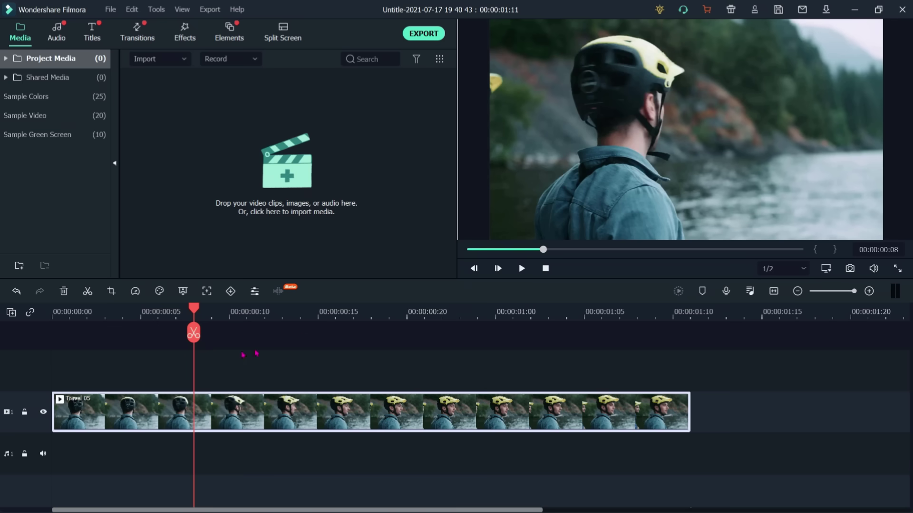
# Step: Set up a Pan & Zoom on the Travel 05 clip with an End frame of about 1168 × 657 over the helmet
pyautogui.moveTo(194, 312); pyautogui.dragTo(420, 365)
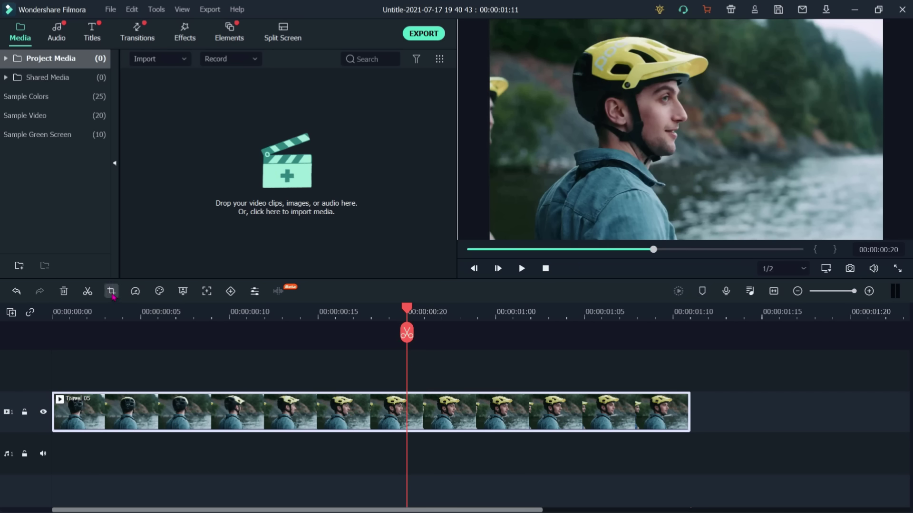
pyautogui.click(112, 291)
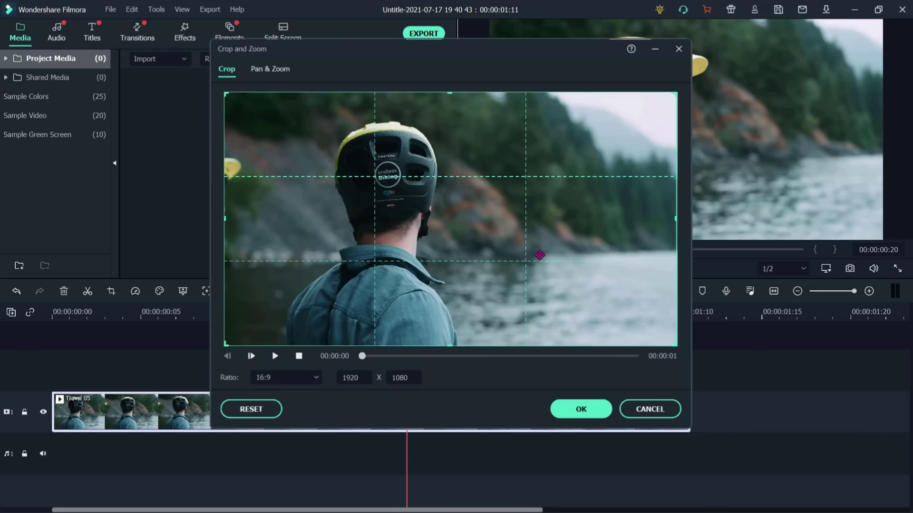
pyautogui.click(274, 72)
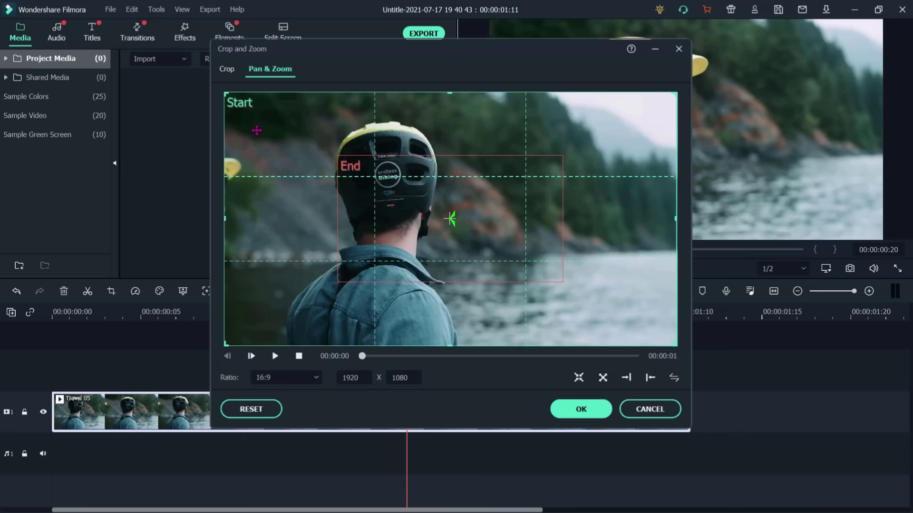
pyautogui.click(486, 196)
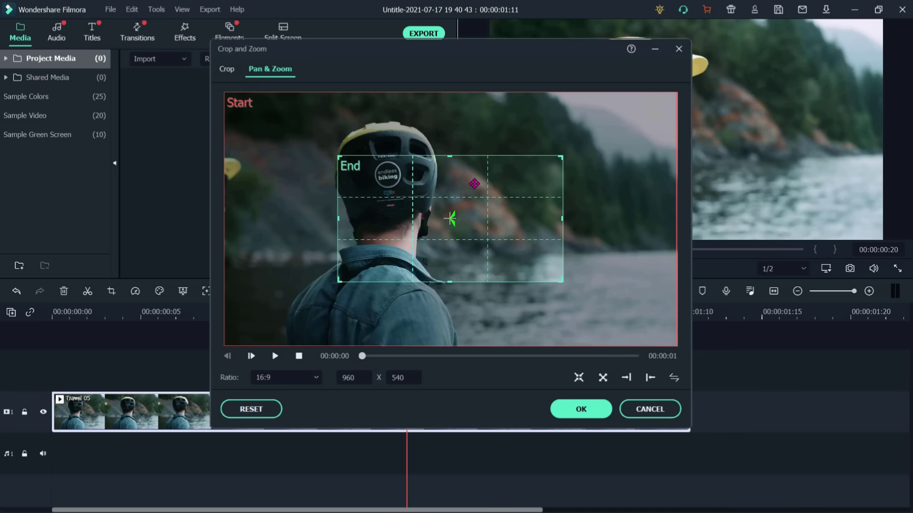
pyautogui.moveTo(458, 184); pyautogui.dragTo(415, 151)
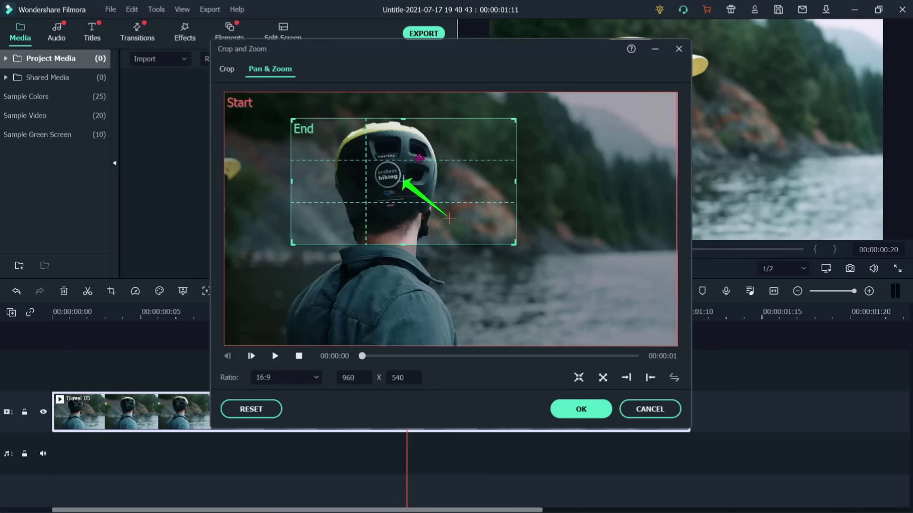
pyautogui.moveTo(513, 244); pyautogui.dragTo(565, 271)
pyautogui.moveTo(489, 193); pyautogui.dragTo(468, 189)
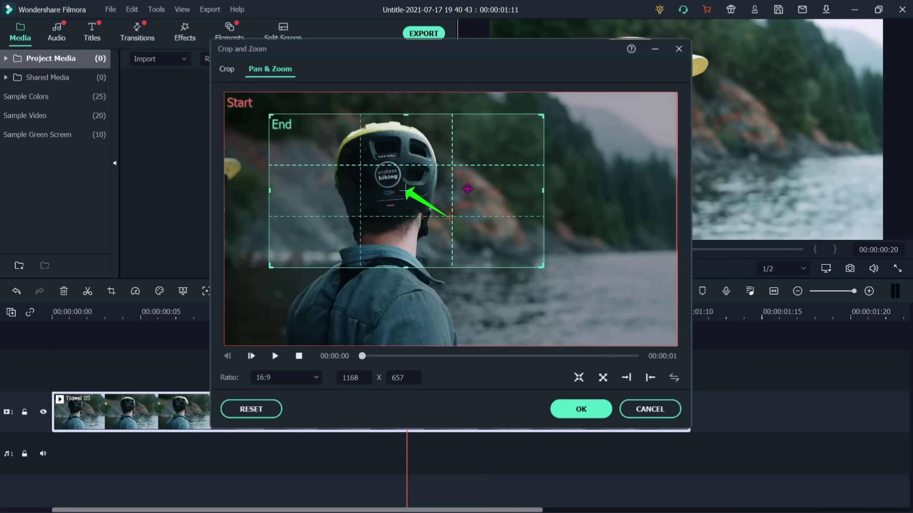
# Step: Preview the zoom-in on the Travel 05 clip and apply it with the 16:9 ratio
pyautogui.click(275, 356)
pyautogui.click(275, 356)
pyautogui.click(316, 379)
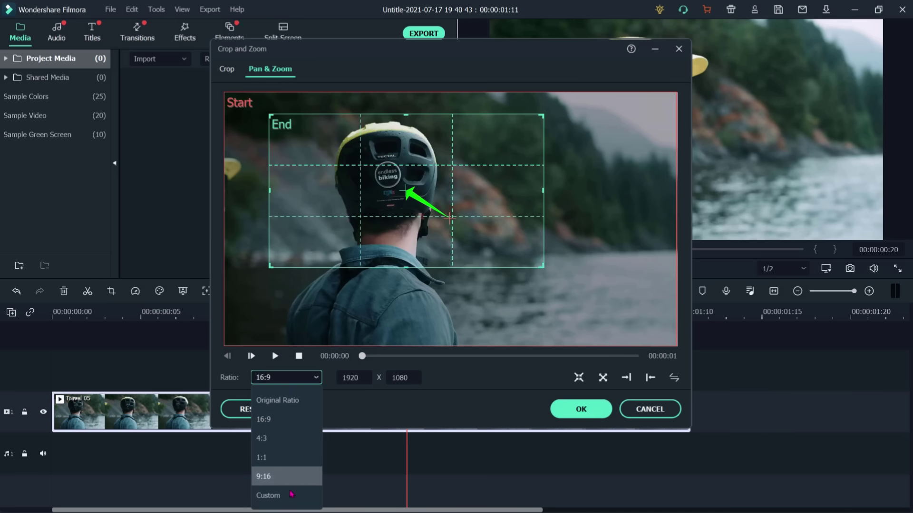
pyautogui.click(286, 419)
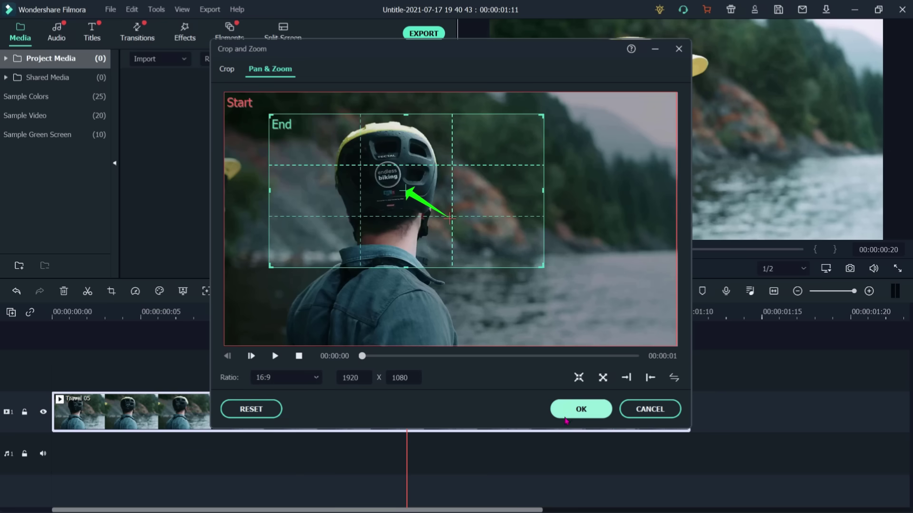
pyautogui.click(565, 420)
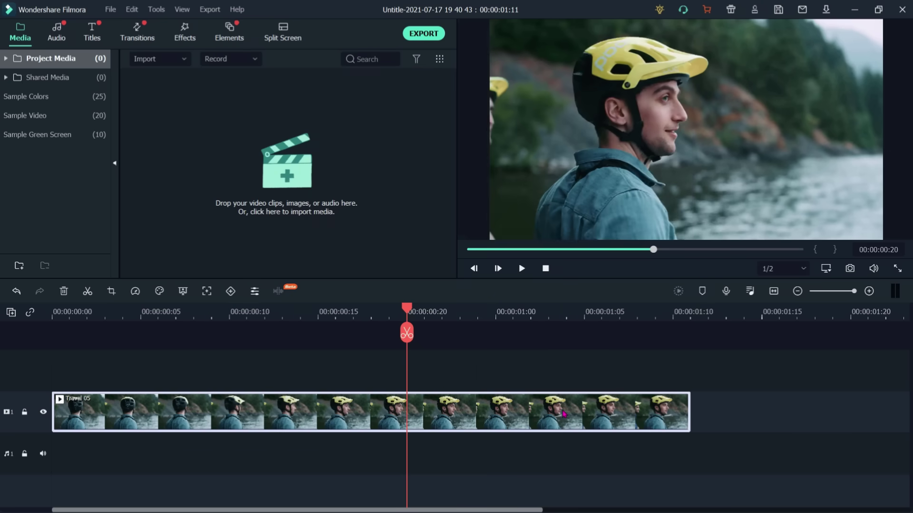
# Step: Play the zoomed Travel 05 clip from the start of the timeline to its end
pyautogui.moveTo(408, 309); pyautogui.dragTo(55, 311)
pyautogui.press('space')
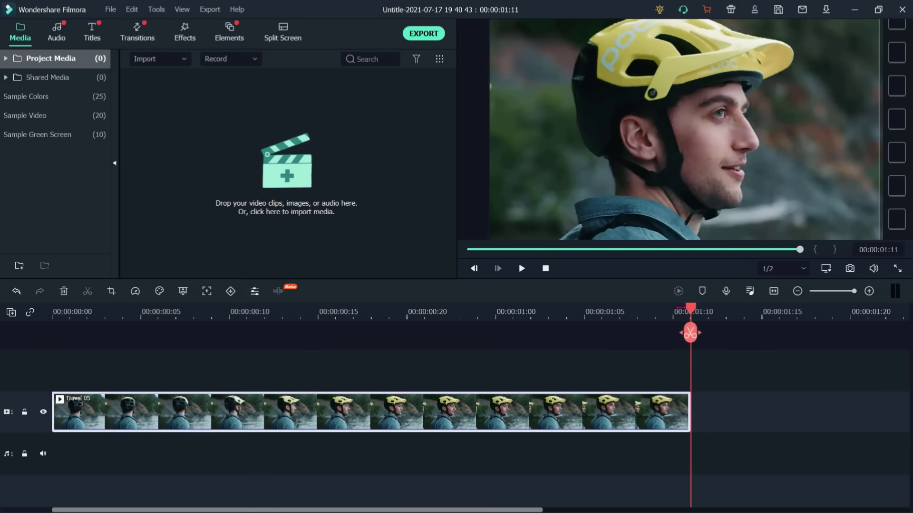
pyautogui.scroll(-3, 413, 386)
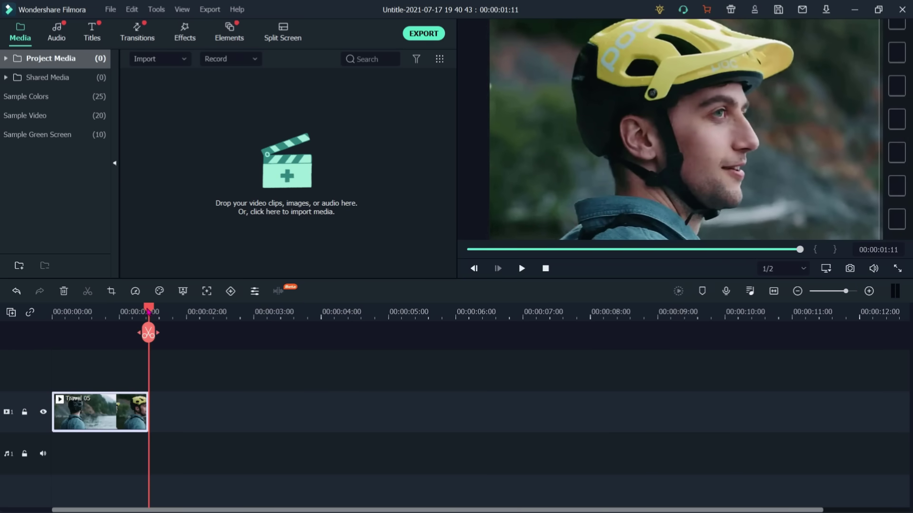
pyautogui.moveTo(148, 312); pyautogui.dragTo(7, 346)
pyautogui.press('End')
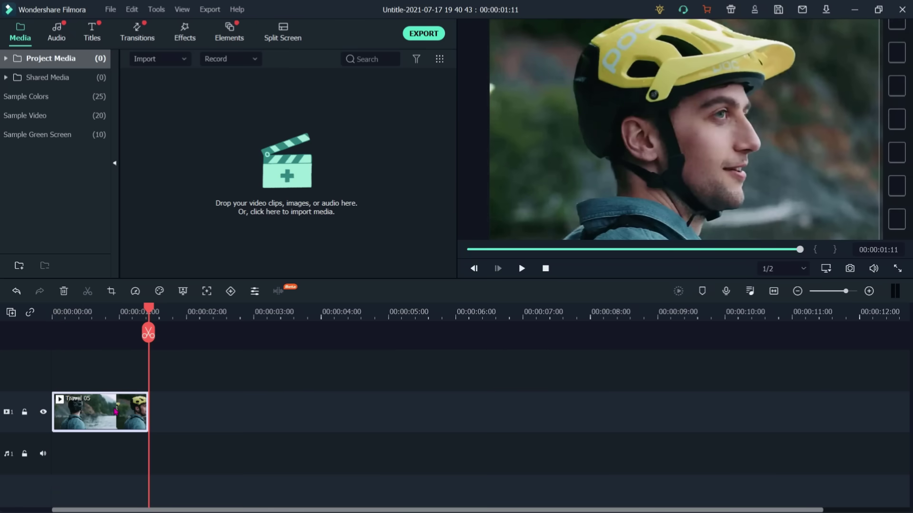
# Step: Paste three copies of the Travel 05 clip directly after the original on the video track
pyautogui.hotkey('ctrl', 'v')
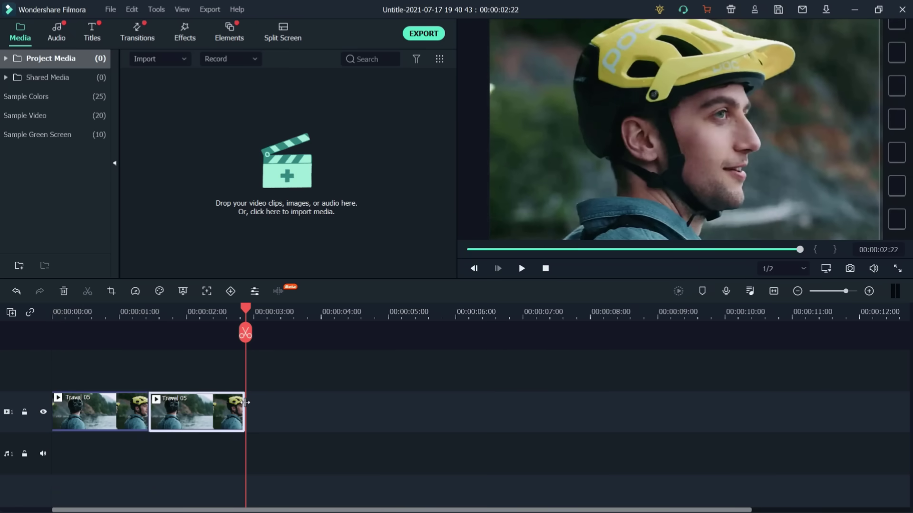
pyautogui.hotkey('ctrl', 'v')
pyautogui.hotkey('ctrl', 'v')
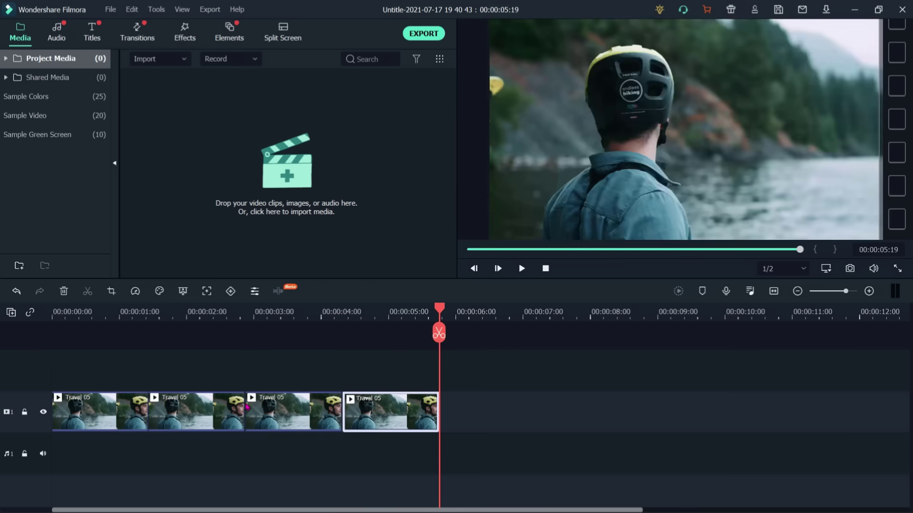
# Step: Return the playhead to the start of the timeline and play the four Travel 05 clips
pyautogui.moveTo(436, 332); pyautogui.dragTo(425, 387)
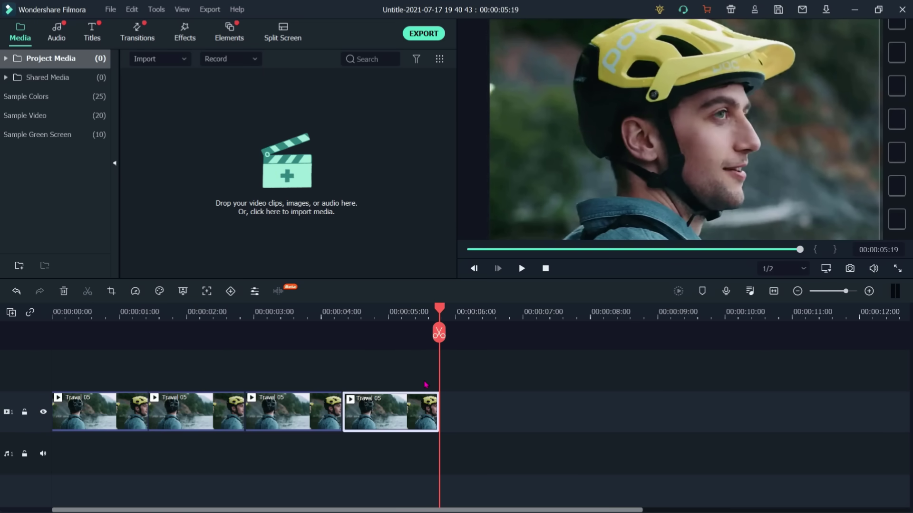
pyautogui.press('Up')
pyautogui.press('Up')
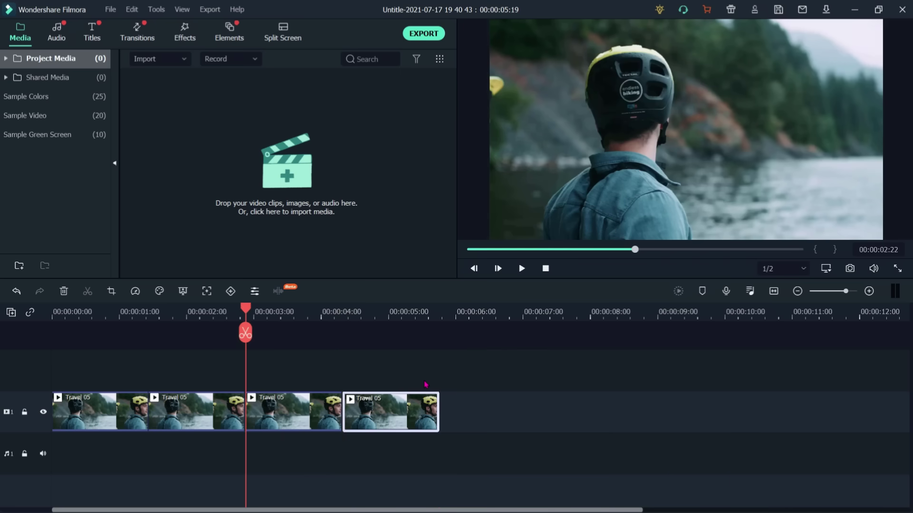
pyautogui.press('Up')
pyautogui.press('Up')
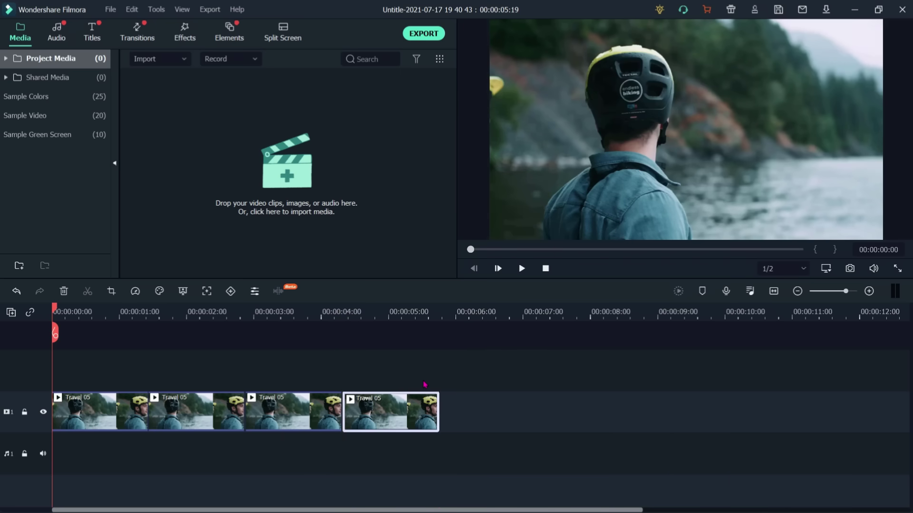
pyautogui.press('space')
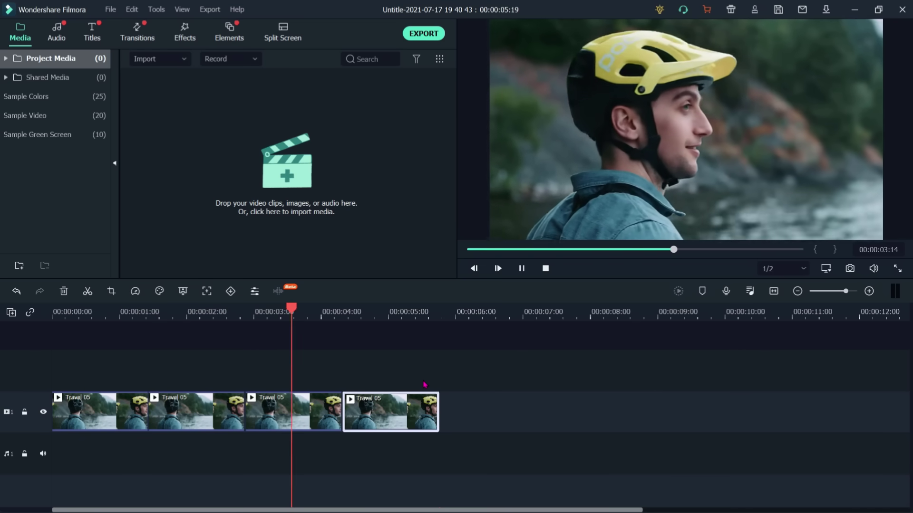
pyautogui.press('space')
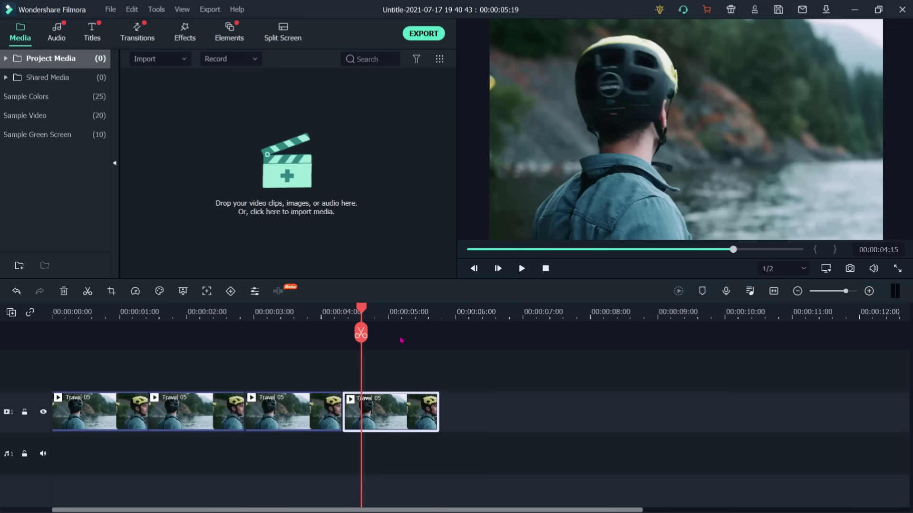
# Step: Give the second Travel 05 clip a zoom-out with a Start frame of about 1039 × 584 around the helmet
pyautogui.moveTo(362, 309); pyautogui.dragTo(192, 398)
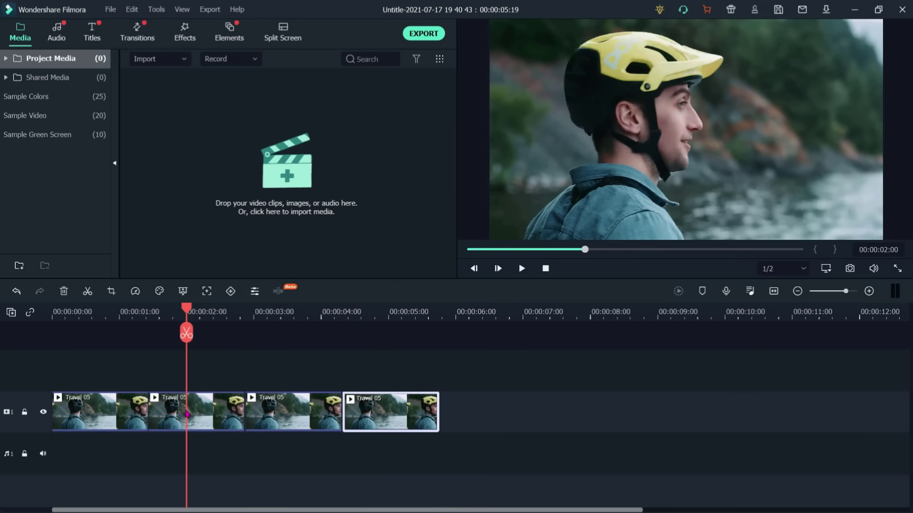
pyautogui.click(200, 414)
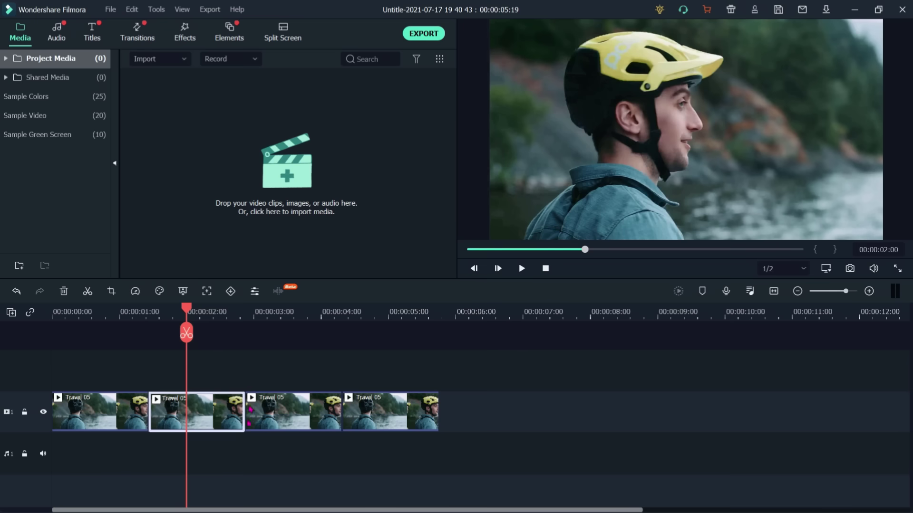
pyautogui.click(111, 291)
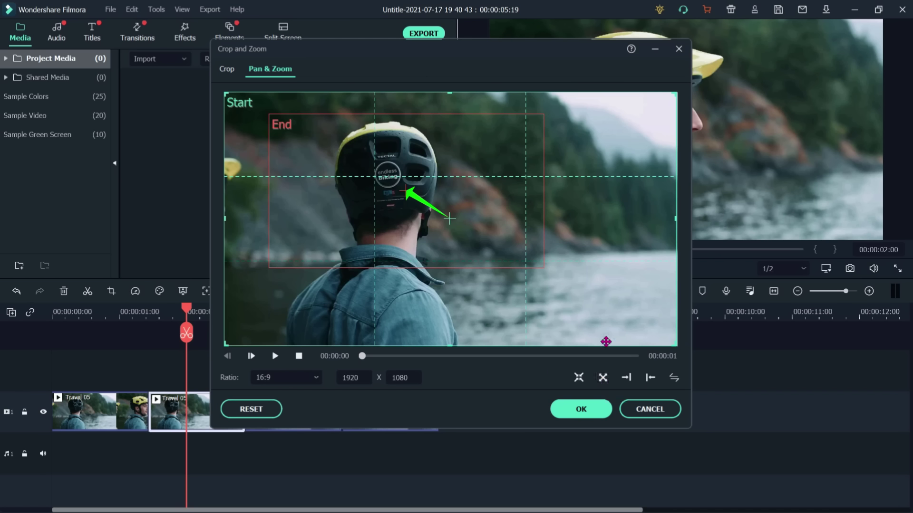
pyautogui.click(603, 377)
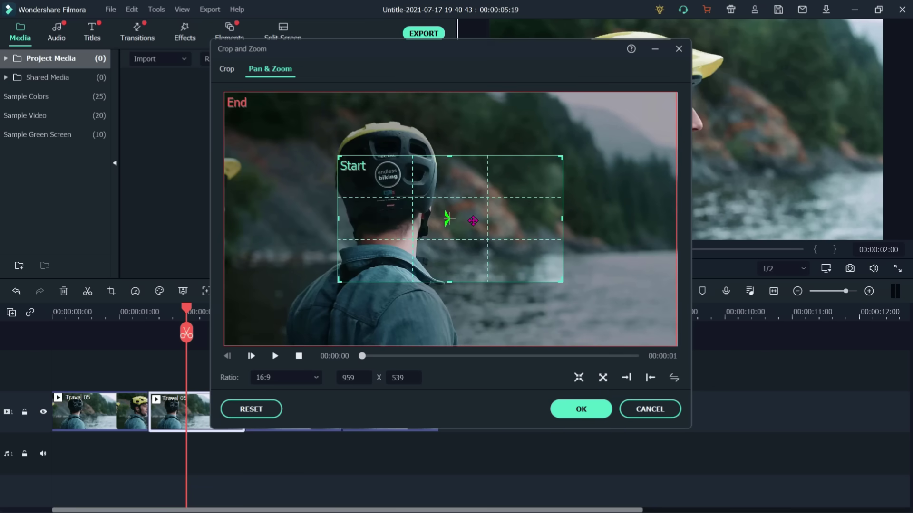
pyautogui.moveTo(472, 220); pyautogui.dragTo(425, 180)
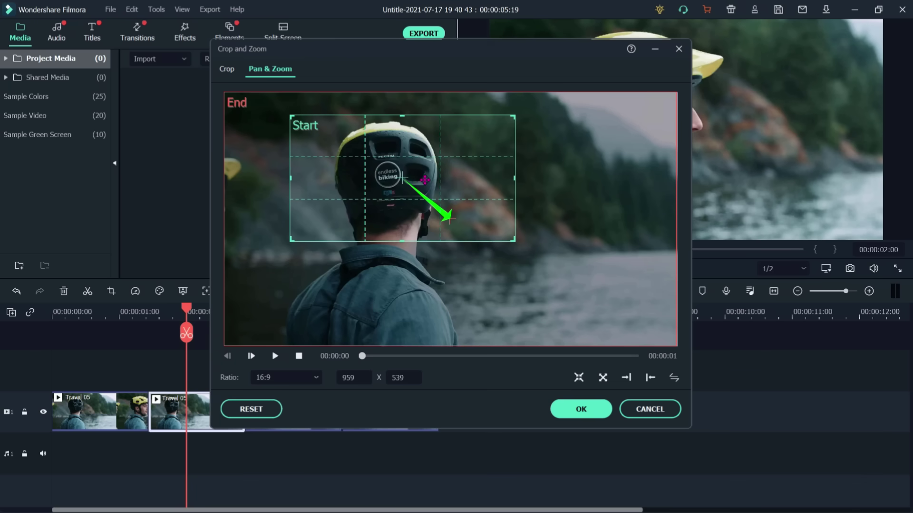
pyautogui.moveTo(291, 241); pyautogui.dragTo(270, 279)
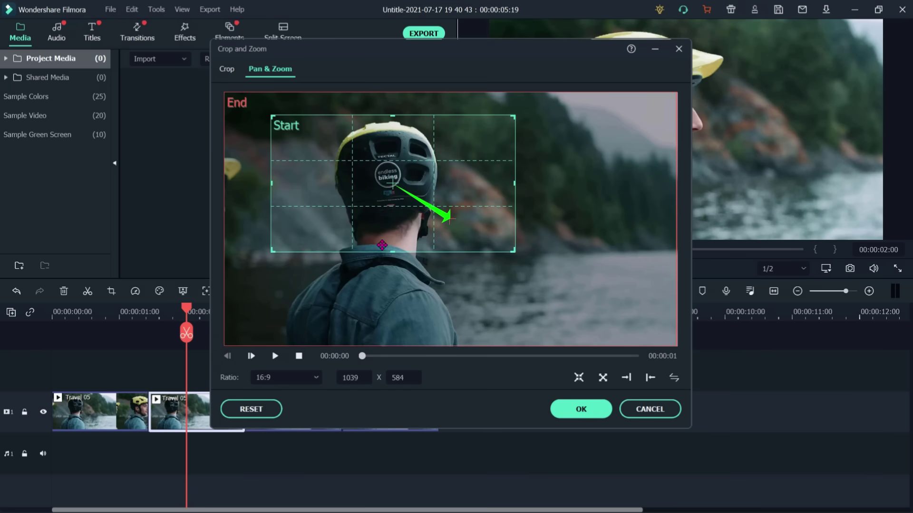
# Step: Preview the zoom-out on the second Travel 05 clip and apply it
pyautogui.click(275, 358)
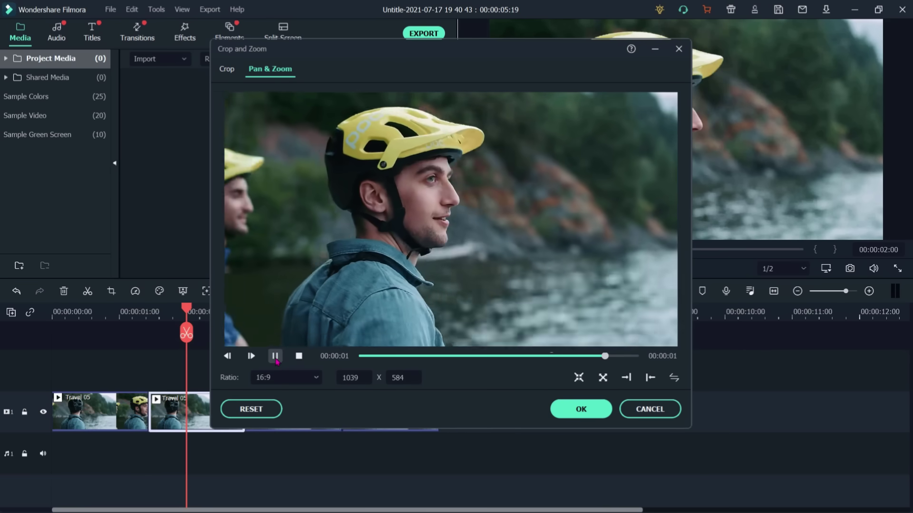
pyautogui.click(275, 357)
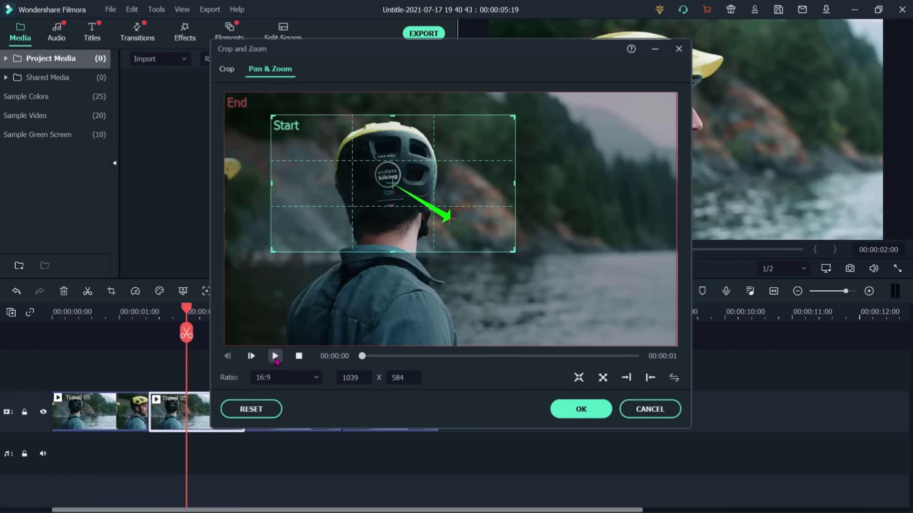
pyautogui.click(586, 412)
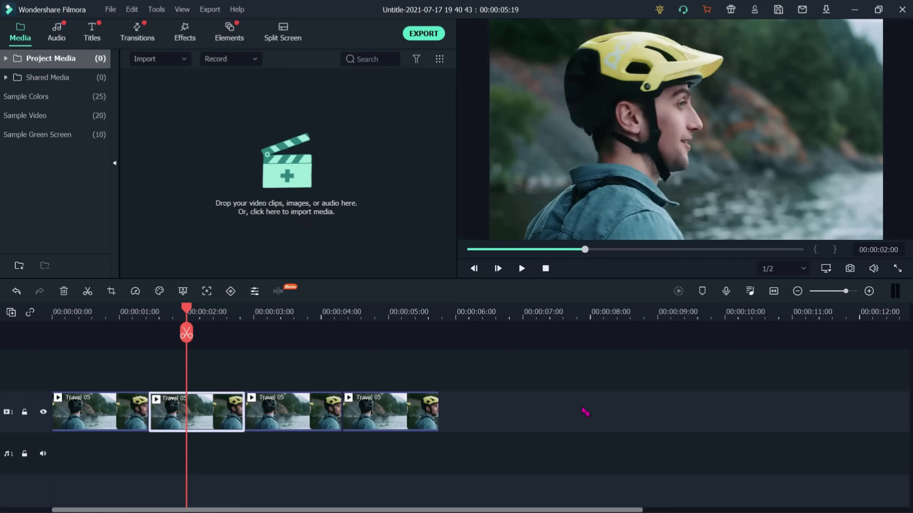
# Step: Set a left-to-right pan on the third Travel 05 clip, raise its Start and End frames to helmet height, and preview the pan
pyautogui.moveTo(251, 315); pyautogui.dragTo(293, 359)
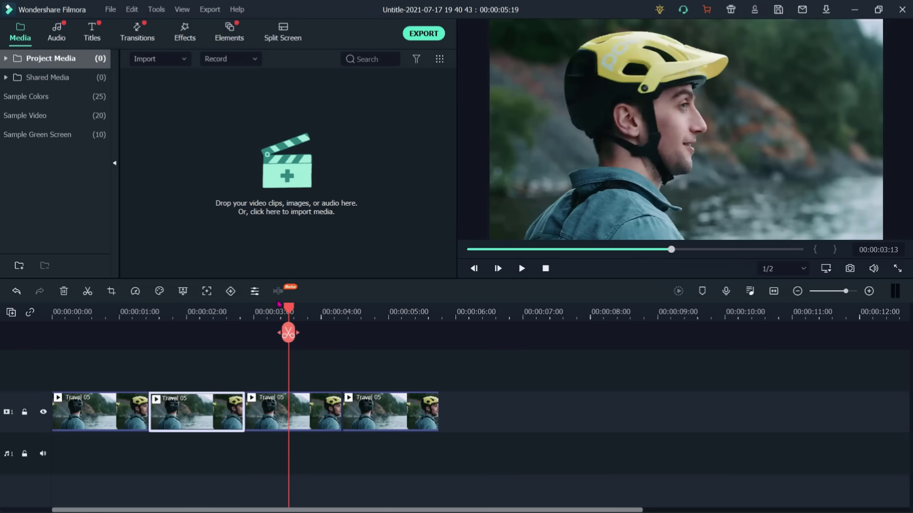
pyautogui.click(316, 419)
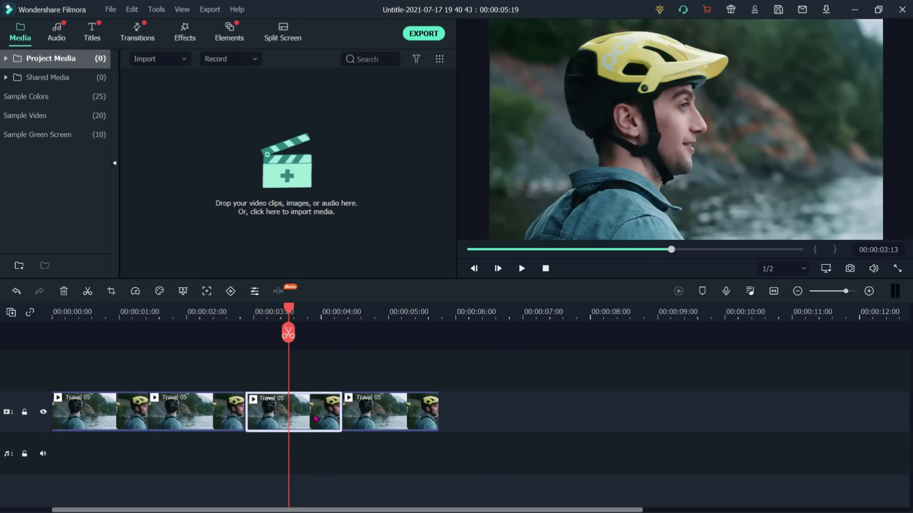
pyautogui.click(112, 291)
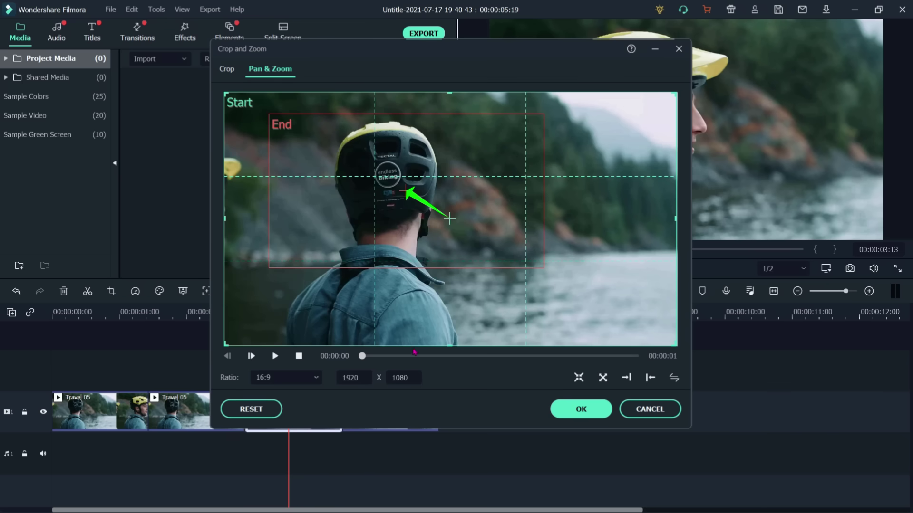
pyautogui.click(627, 380)
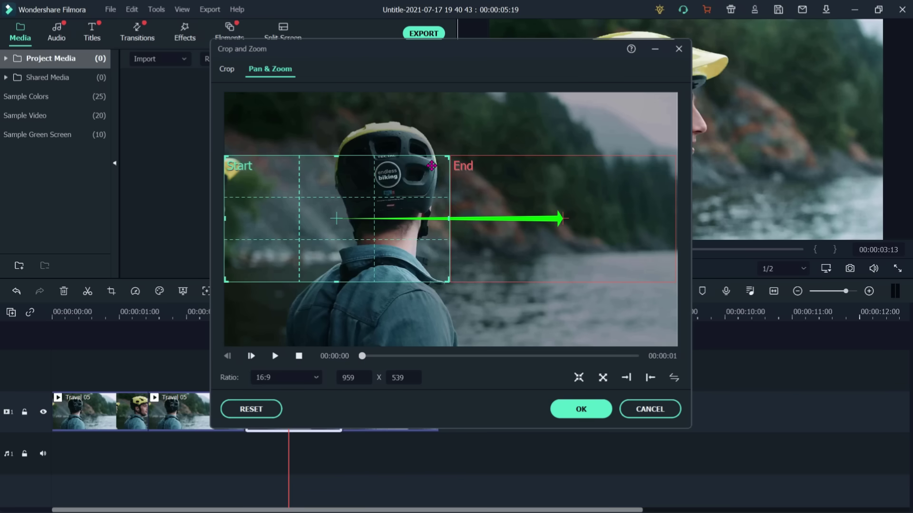
pyautogui.moveTo(429, 172); pyautogui.dragTo(426, 133)
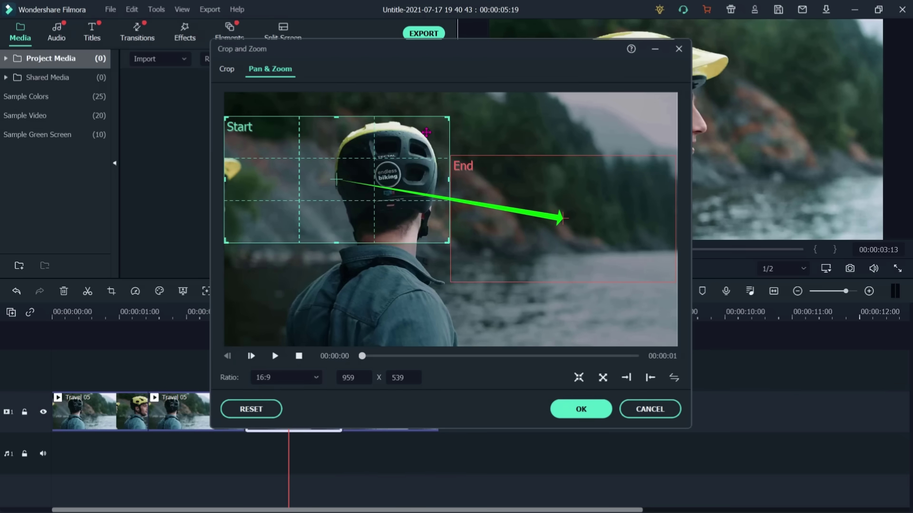
pyautogui.moveTo(628, 203); pyautogui.dragTo(642, 163)
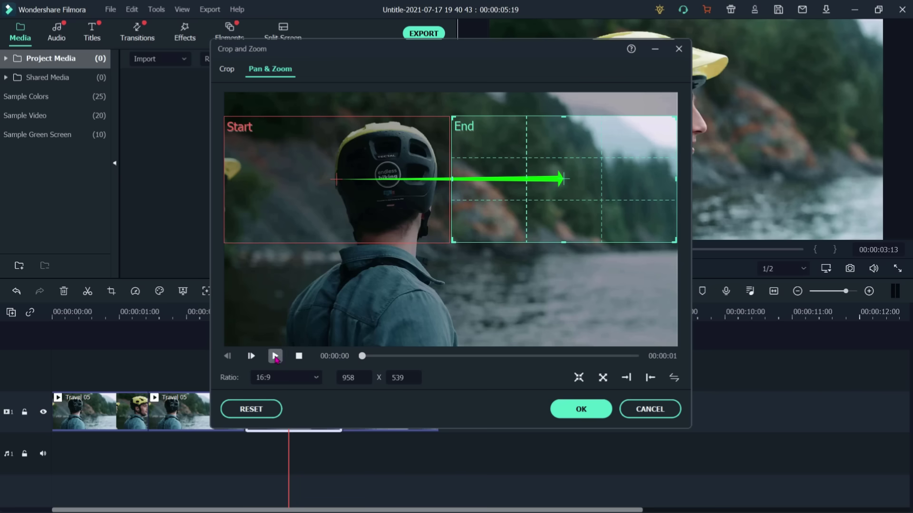
pyautogui.click(275, 356)
pyautogui.click(289, 179)
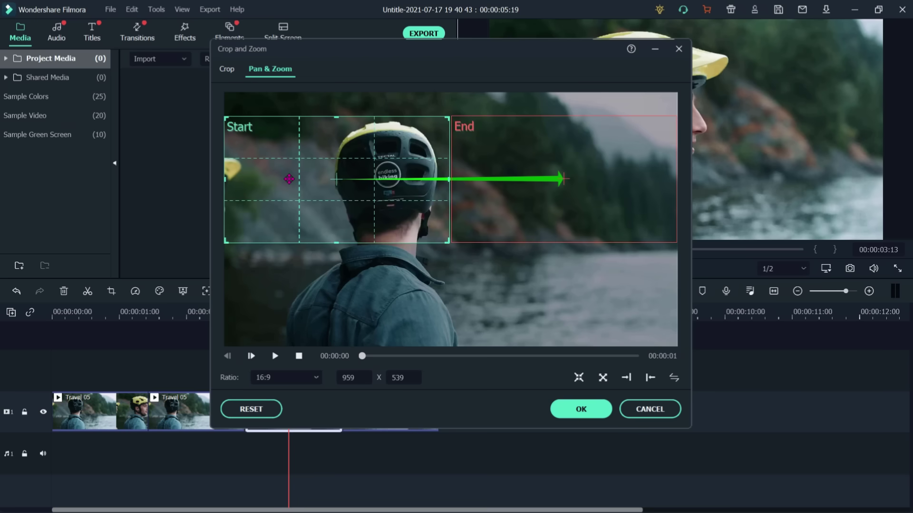
# Step: Move the third Travel 05 clip's Start frame over the helmet and enlarge it to about 1095 × 616
pyautogui.moveTo(290, 179); pyautogui.dragTo(332, 177)
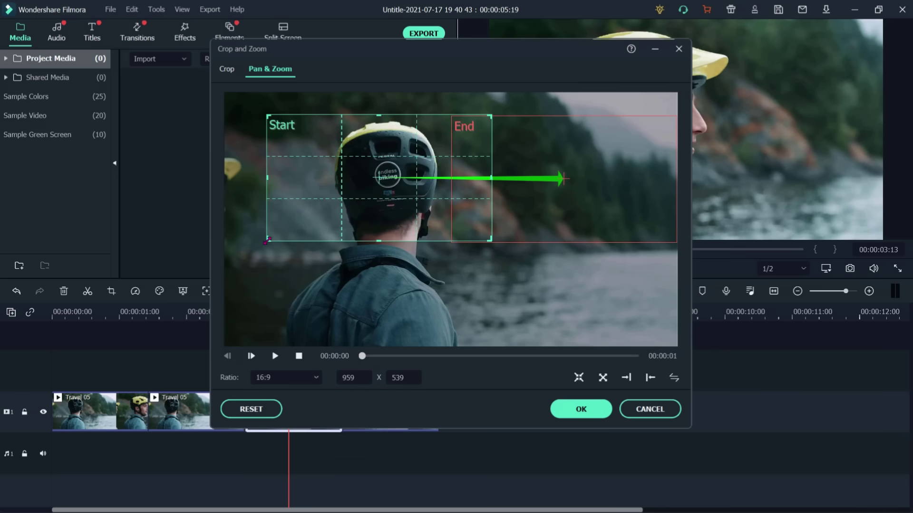
pyautogui.moveTo(270, 239); pyautogui.dragTo(235, 292)
pyautogui.moveTo(272, 236); pyautogui.dragTo(290, 236)
# Step: Enlarge the third clip's End frame to about 1392 × 783 at the helmet's height, preview the pan and apply it
pyautogui.moveTo(642, 177); pyautogui.dragTo(657, 213)
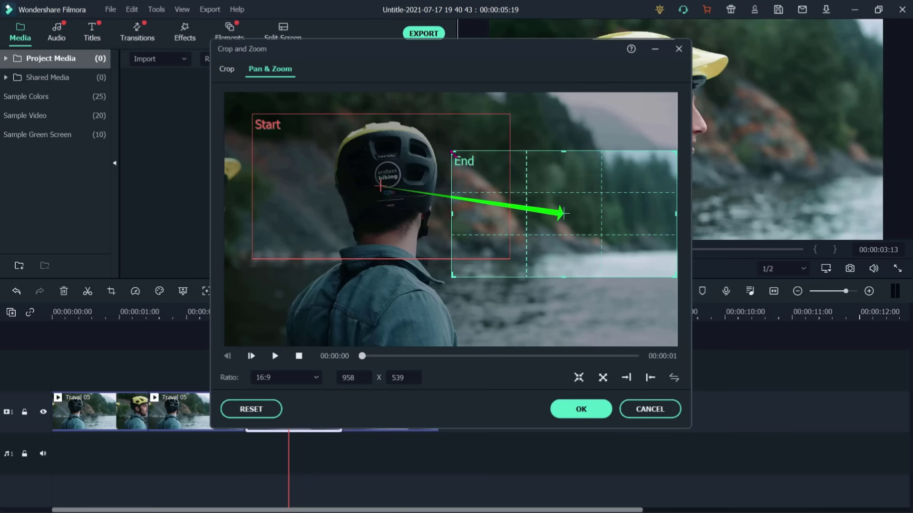
pyautogui.moveTo(454, 154); pyautogui.dragTo(351, 95)
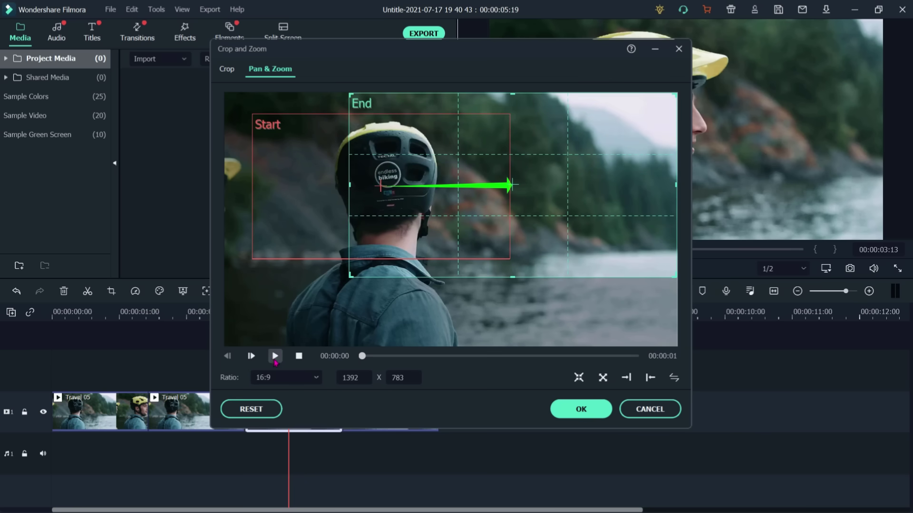
pyautogui.click(275, 357)
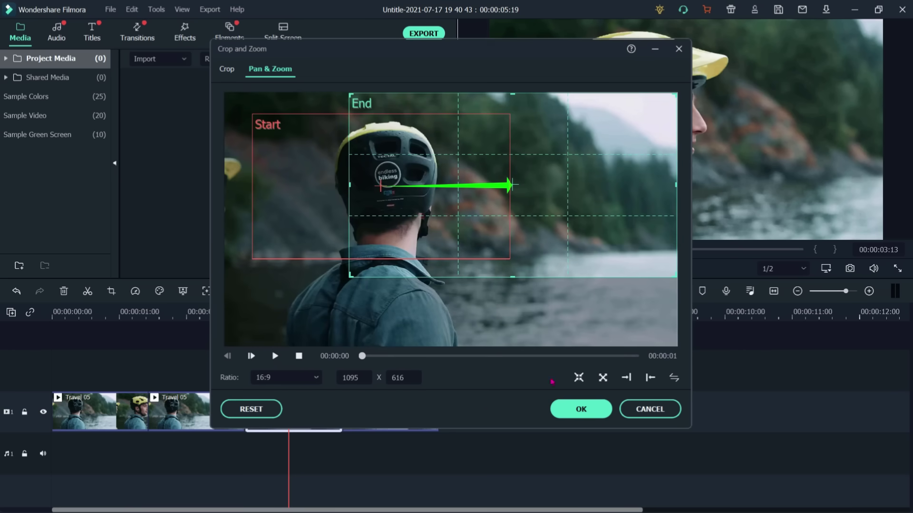
pyautogui.click(580, 412)
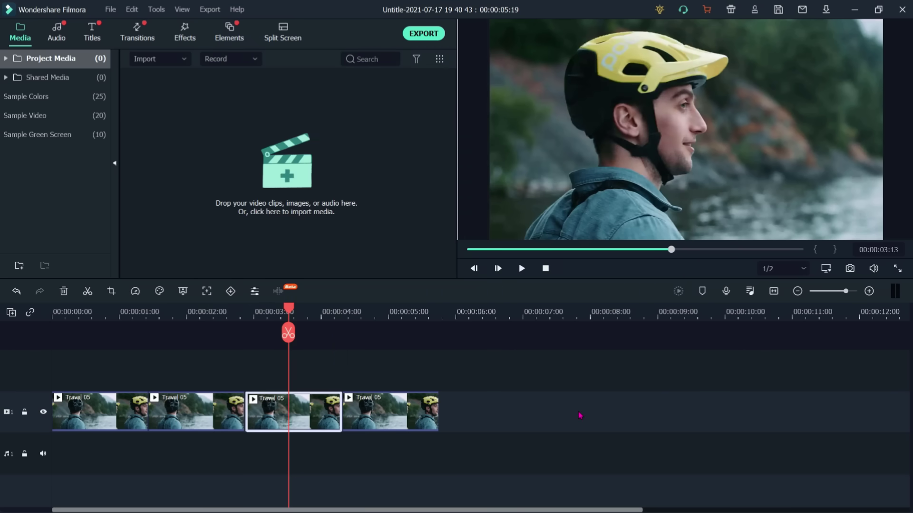
# Step: Set a right-to-left pan on the fourth Travel 05 clip and enlarge its End frame around the helmet
pyautogui.moveTo(292, 310); pyautogui.dragTo(389, 414)
pyautogui.click(389, 413)
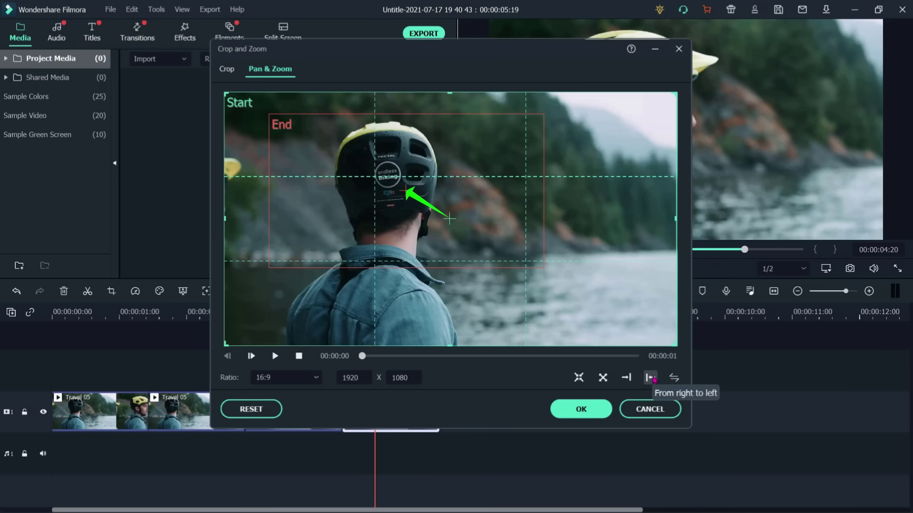
pyautogui.click(652, 378)
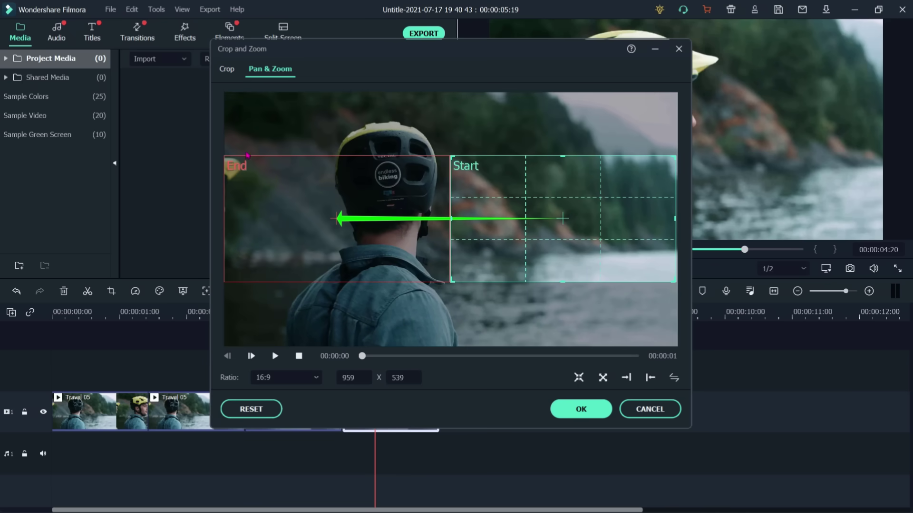
pyautogui.click(333, 214)
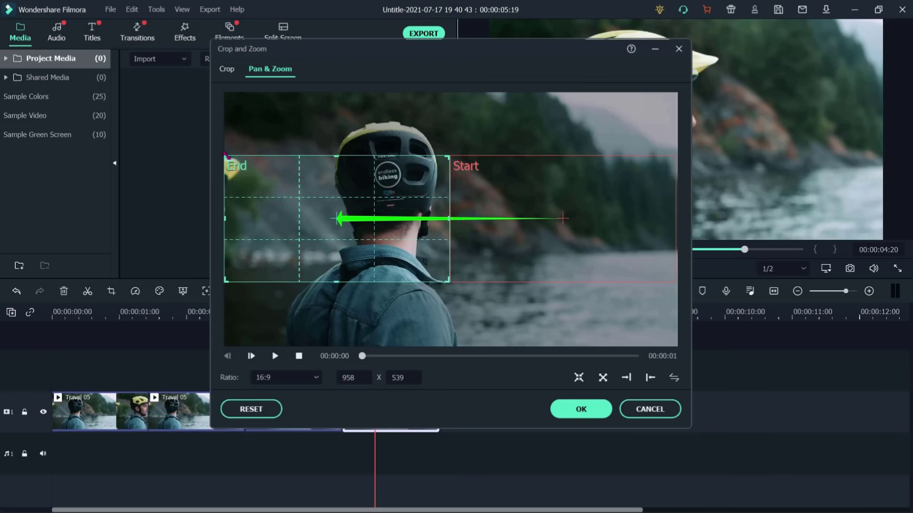
pyautogui.moveTo(448, 160); pyautogui.dragTo(512, 120)
pyautogui.moveTo(371, 191); pyautogui.dragTo(366, 186)
# Step: Enlarge the fourth clip's Start frame to about 1246 × 701 level with the End frame, preview the pan and apply it
pyautogui.moveTo(620, 249); pyautogui.dragTo(642, 199)
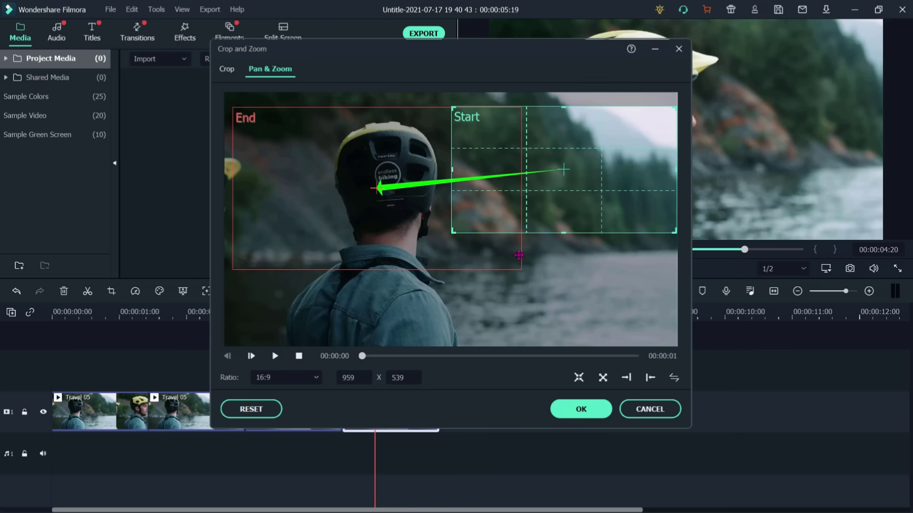
pyautogui.moveTo(452, 233); pyautogui.dragTo(383, 310)
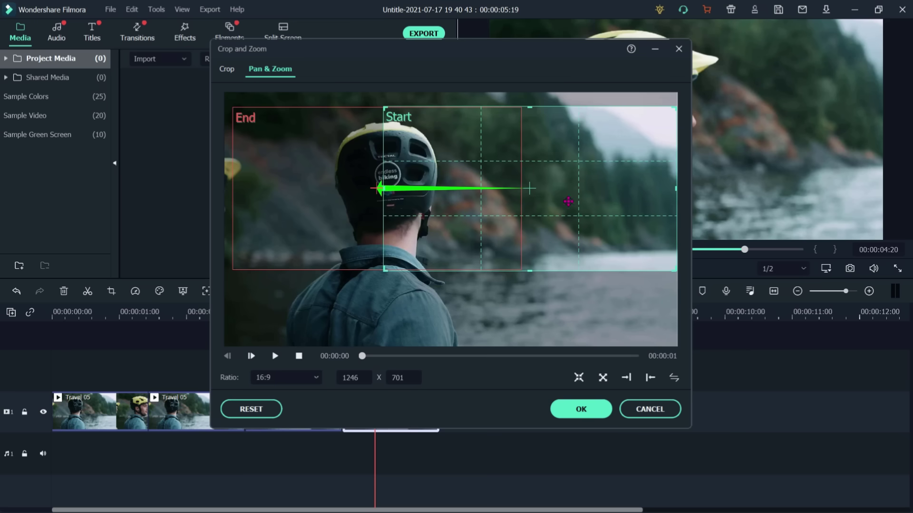
pyautogui.moveTo(602, 186); pyautogui.dragTo(548, 186)
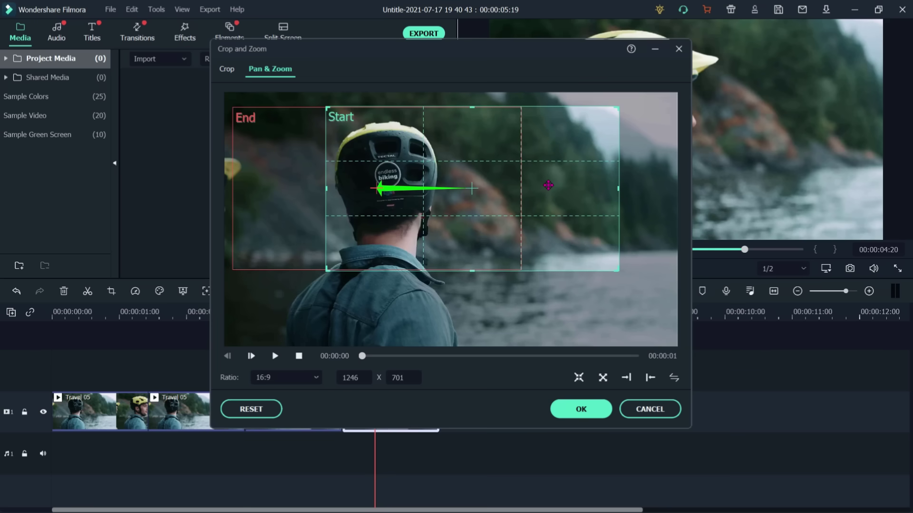
pyautogui.click(275, 356)
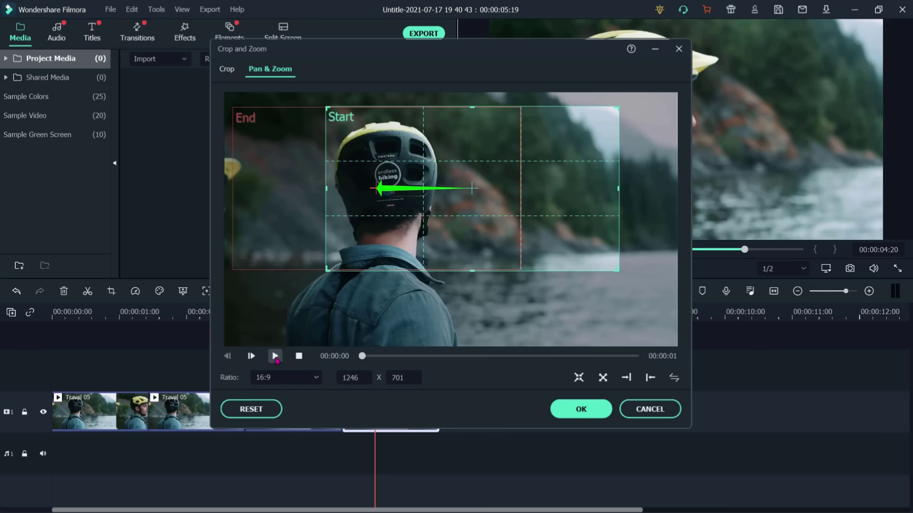
pyautogui.moveTo(549, 187); pyautogui.dragTo(587, 192)
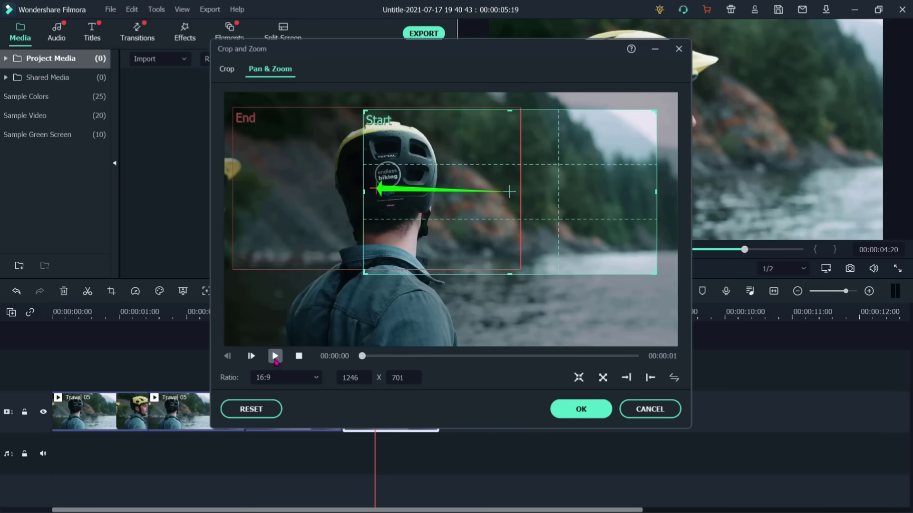
pyautogui.click(275, 356)
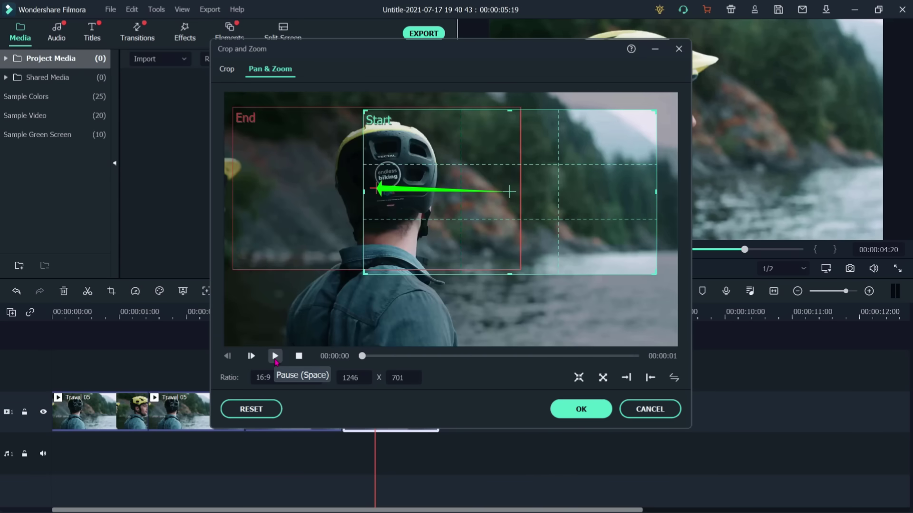
pyautogui.click(579, 408)
# Step: Play the four Travel 05 clips from the start of the timeline to check their zooms and pans
pyautogui.moveTo(376, 333); pyautogui.dragTo(40, 362)
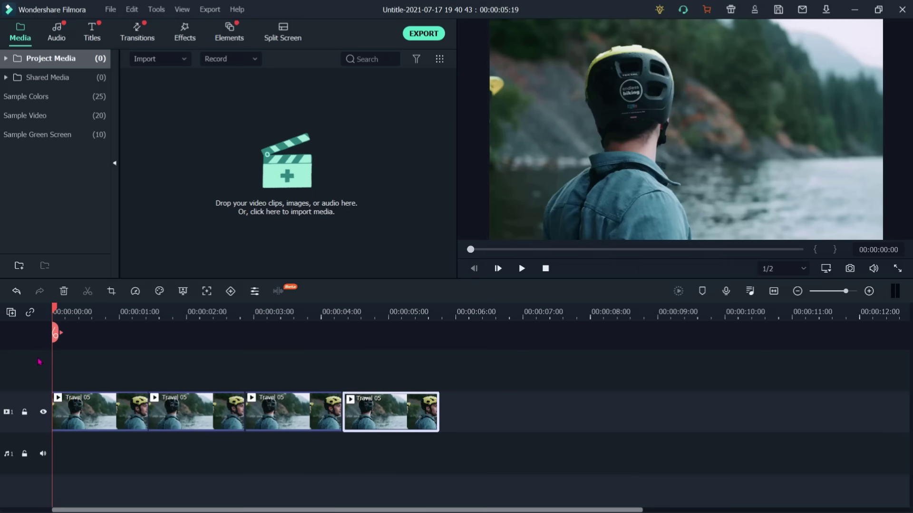
pyautogui.press('space')
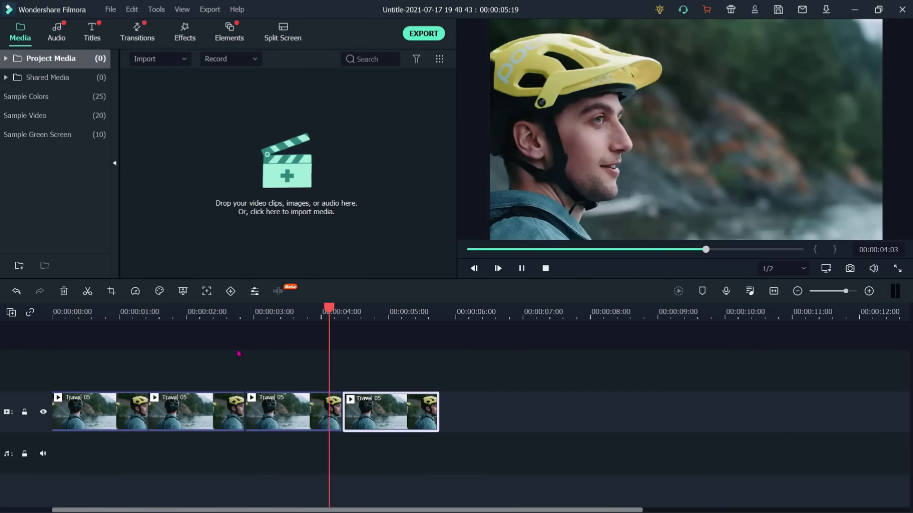
pyautogui.press('space')
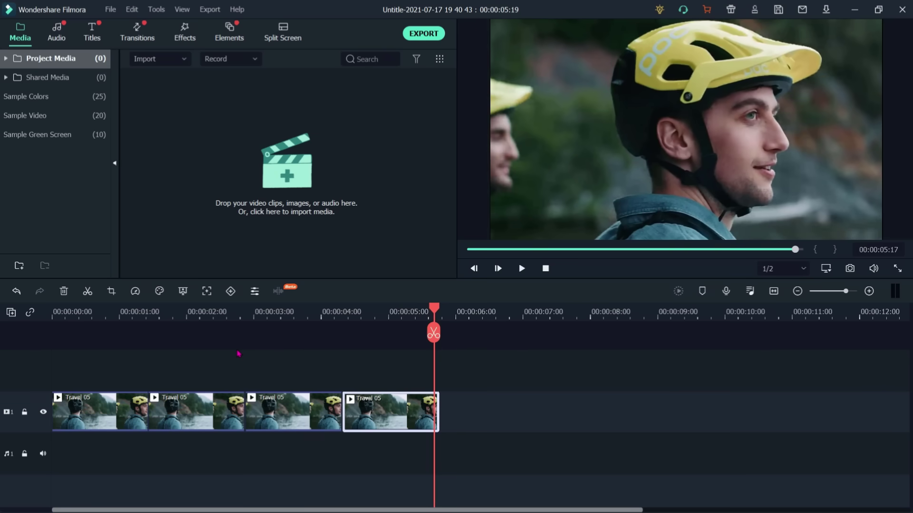
pyautogui.moveTo(434, 313)
pyautogui.mouseDown()
pyautogui.moveTo(116, 316)
pyautogui.moveTo(56, 333)
pyautogui.moveTo(67, 364)
pyautogui.moveTo(93, 371)
pyautogui.moveTo(48, 377)
pyautogui.moveTo(446, 456)
pyautogui.moveTo(199, 443)
pyautogui.moveTo(55, 424)
pyautogui.mouseUp()
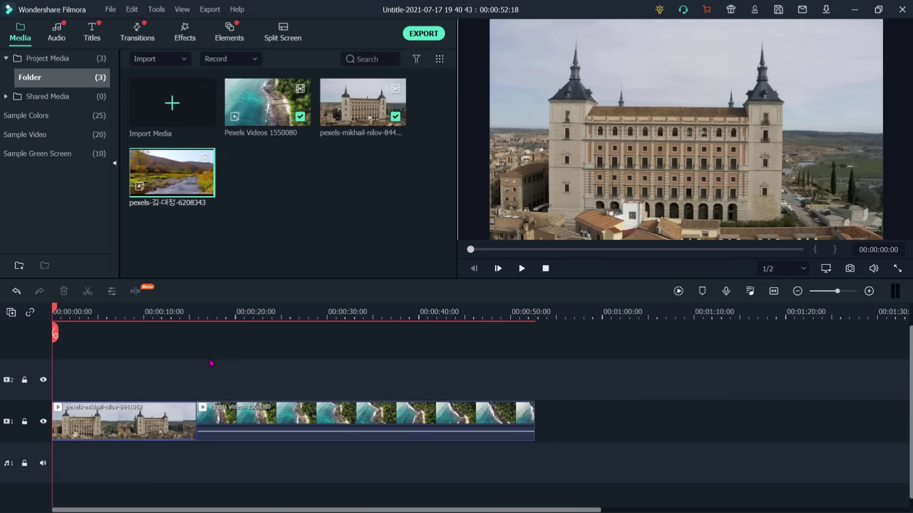
# Step: Play the castle clip and the coastline clip across the cut between them
pyautogui.press('space')
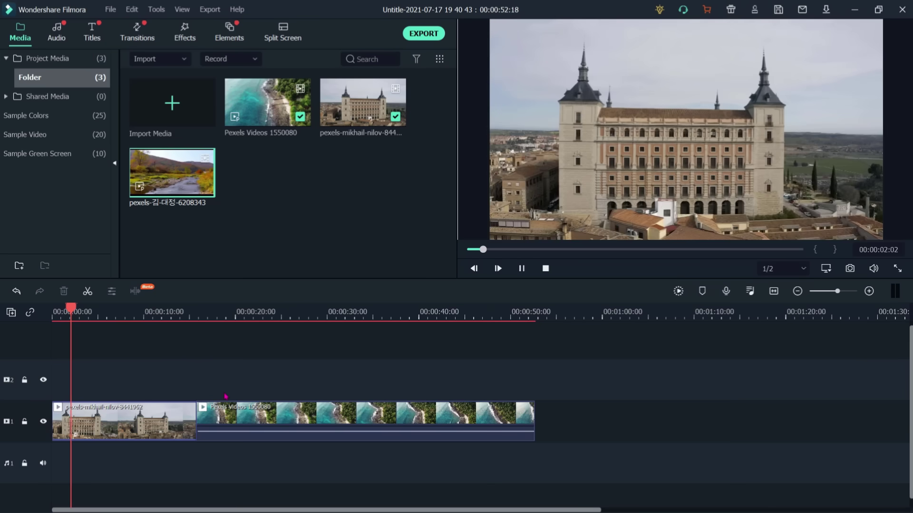
pyautogui.click(161, 383)
pyautogui.moveTo(174, 383); pyautogui.dragTo(188, 398)
pyautogui.press('space')
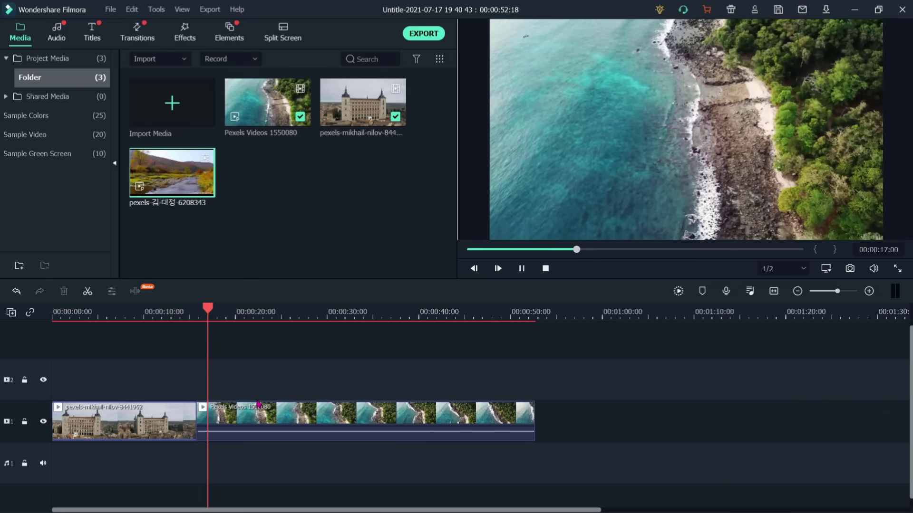
pyautogui.press('space')
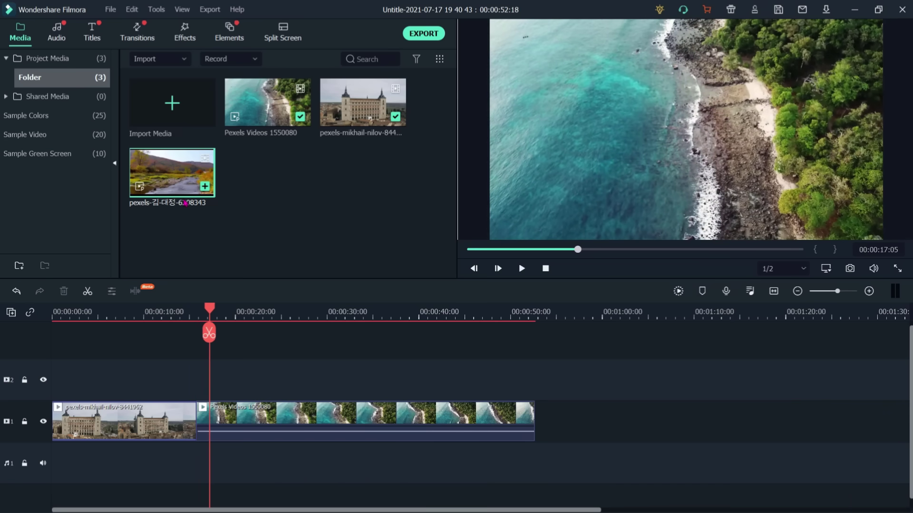
# Step: Browse the transitions and preview Wind from Ripple & Dissolve, and Blurry Roll 2 and Cross Roll 5 from Speed Blur
pyautogui.click(141, 37)
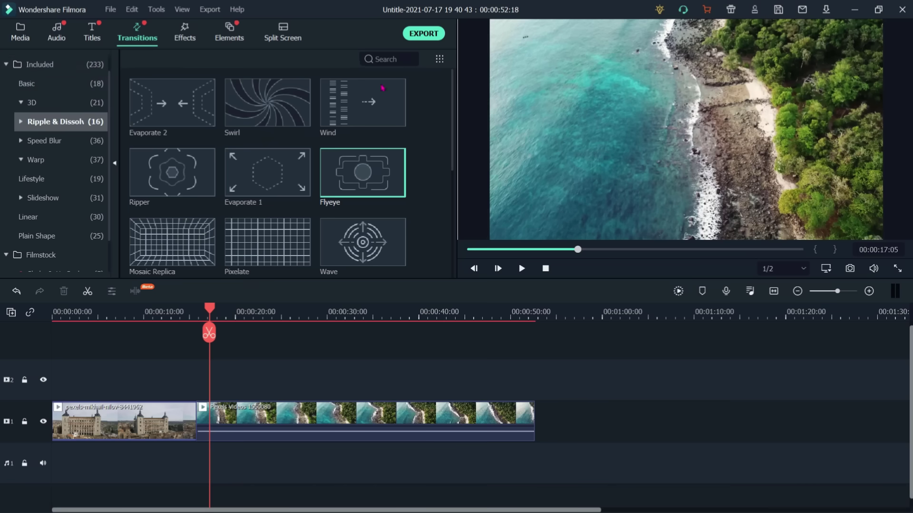
pyautogui.click(363, 100)
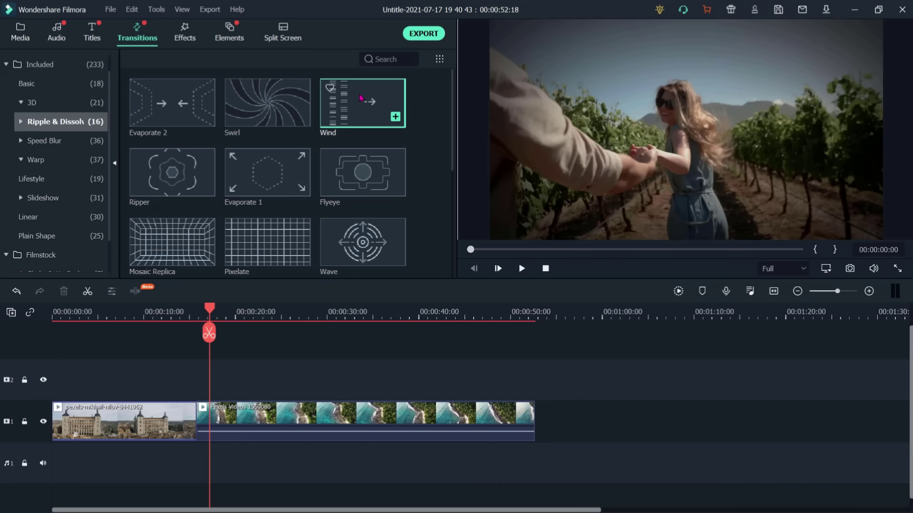
pyautogui.scroll(-5, 267, 176)
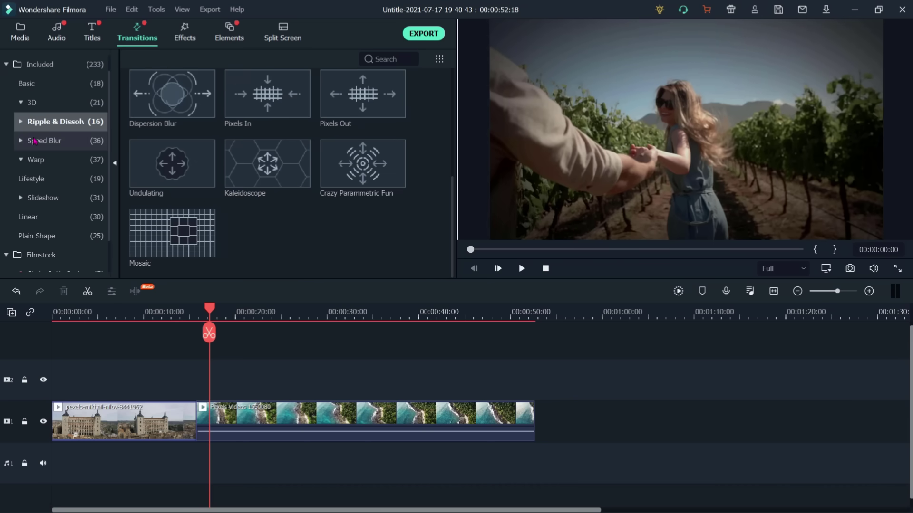
pyautogui.click(35, 141)
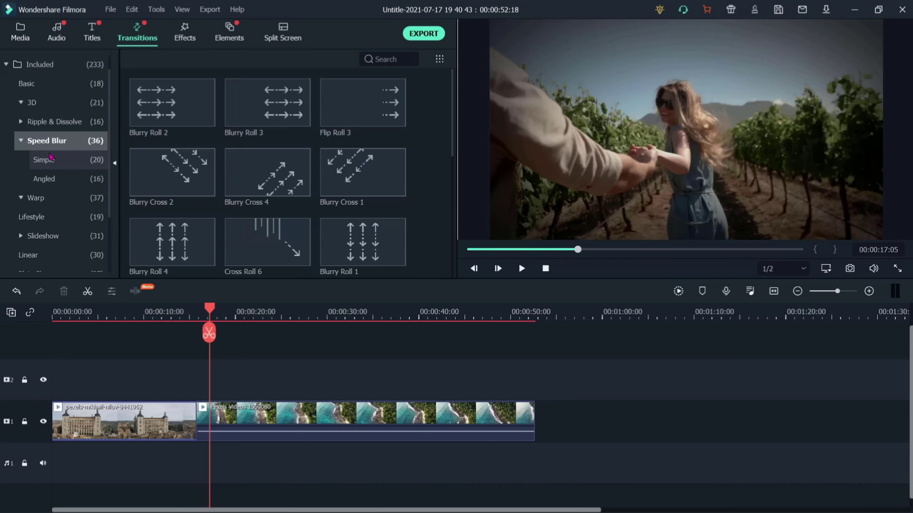
pyautogui.click(198, 101)
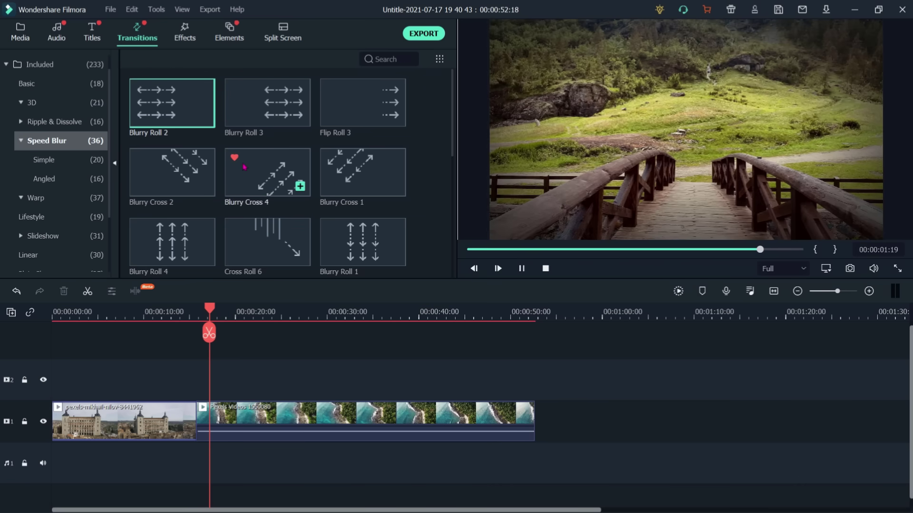
pyautogui.scroll(-4, 240, 186)
pyautogui.click(187, 170)
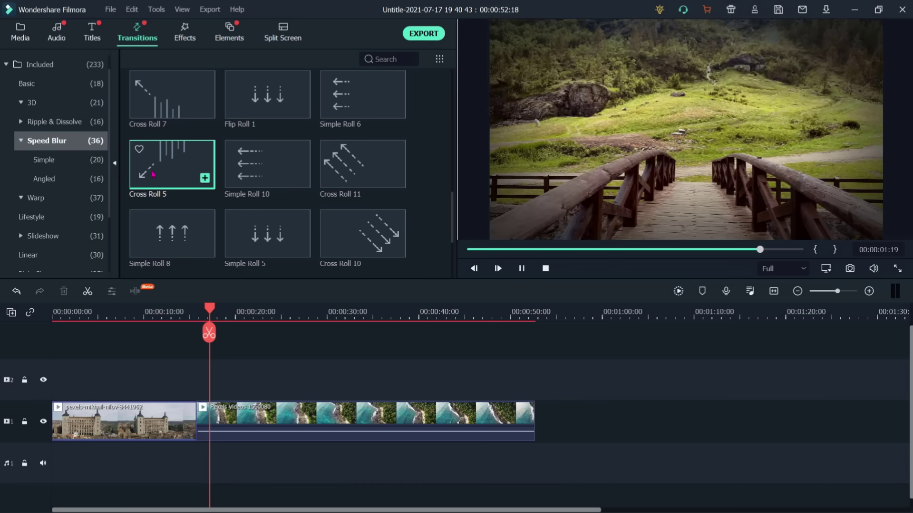
# Step: Preview the first Shake It Up Pack transition from Filmstock and add it to the beginning of the castle clip
pyautogui.scroll(-4, 62, 191)
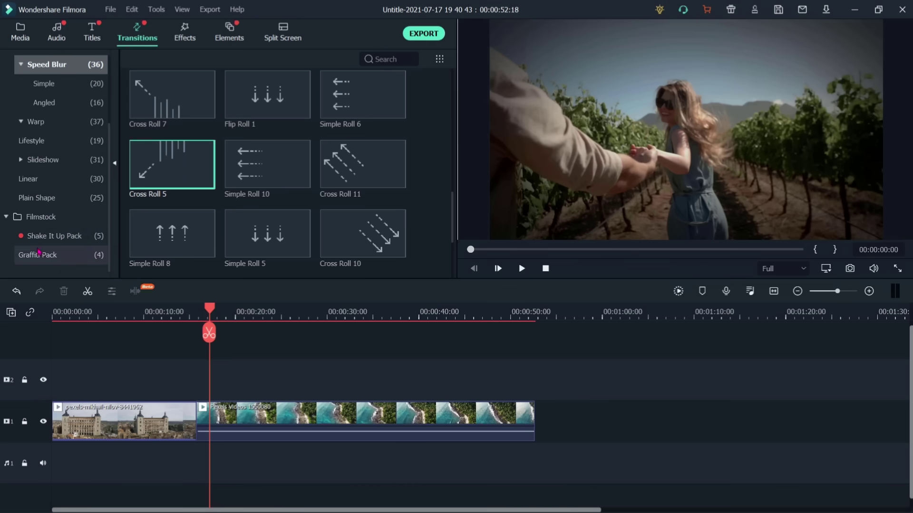
pyautogui.click(32, 218)
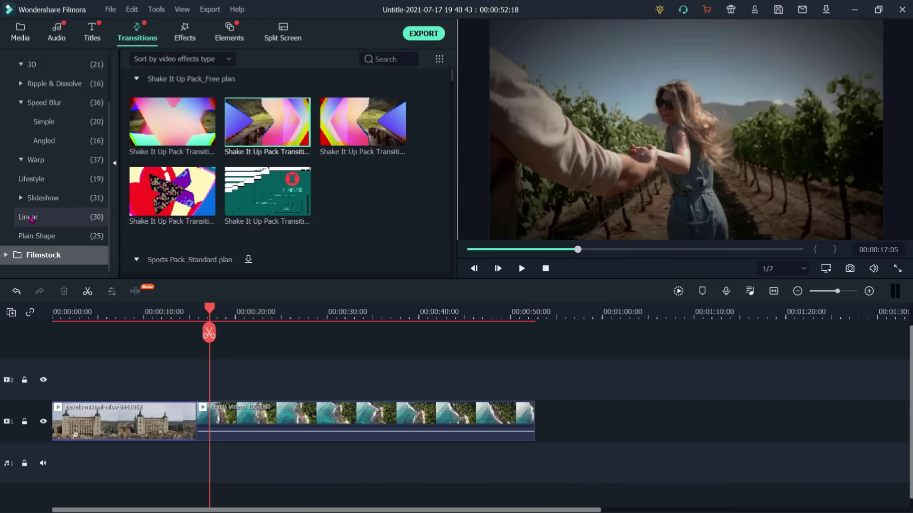
pyautogui.click(197, 117)
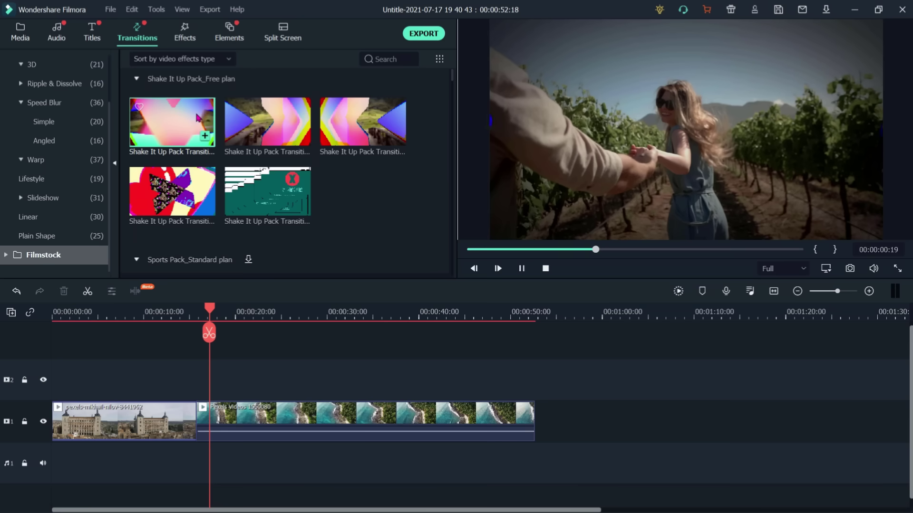
pyautogui.moveTo(198, 117)
pyautogui.mouseDown()
pyautogui.moveTo(185, 210)
pyautogui.moveTo(115, 403)
pyautogui.mouseUp()
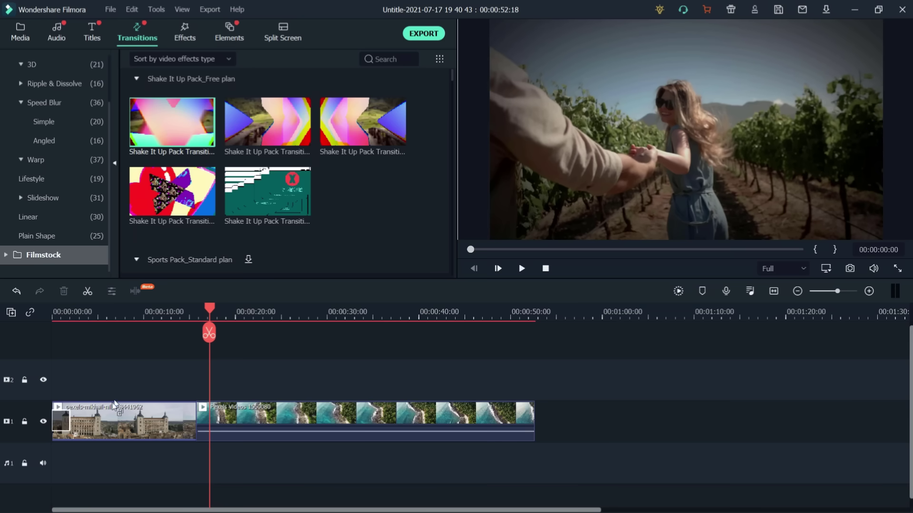
pyautogui.moveTo(68, 427); pyautogui.dragTo(69, 428)
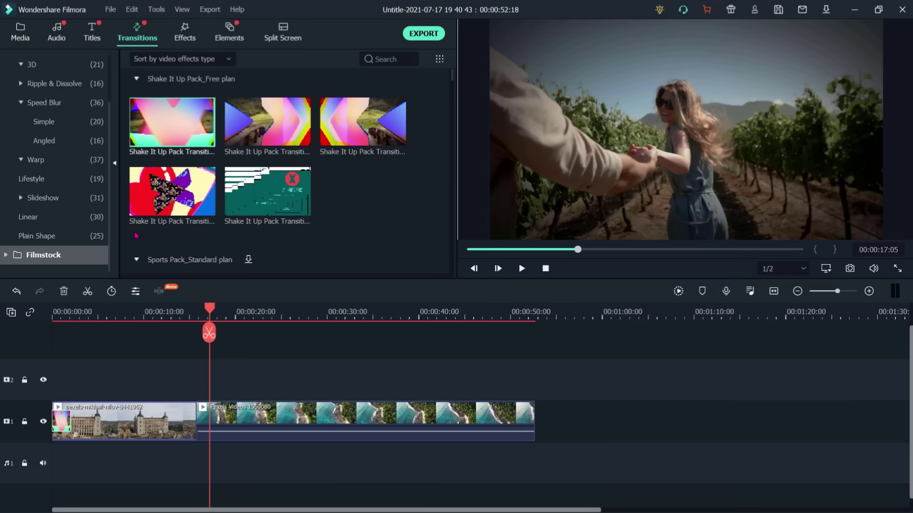
# Step: Add the Swap transition from Slideshow at the cut between the castle and coastline clips, and return the playhead to the start
pyautogui.click(53, 202)
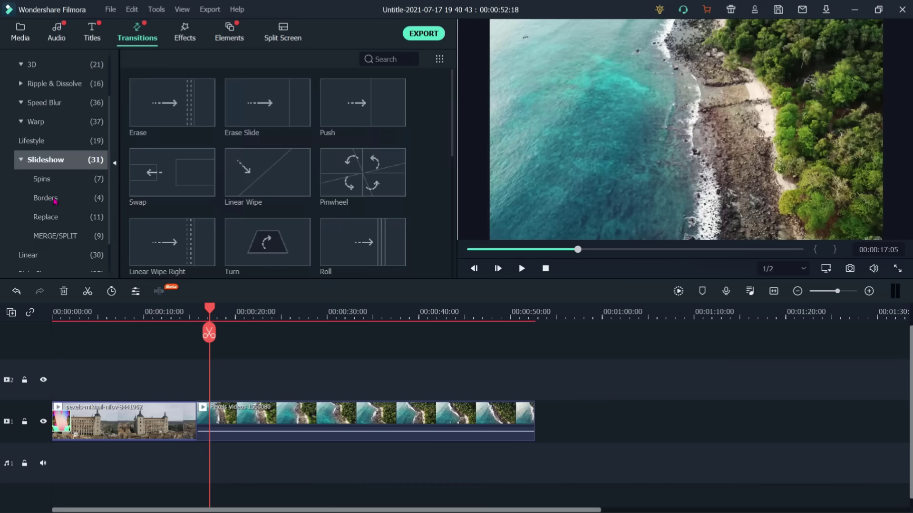
pyautogui.click(60, 180)
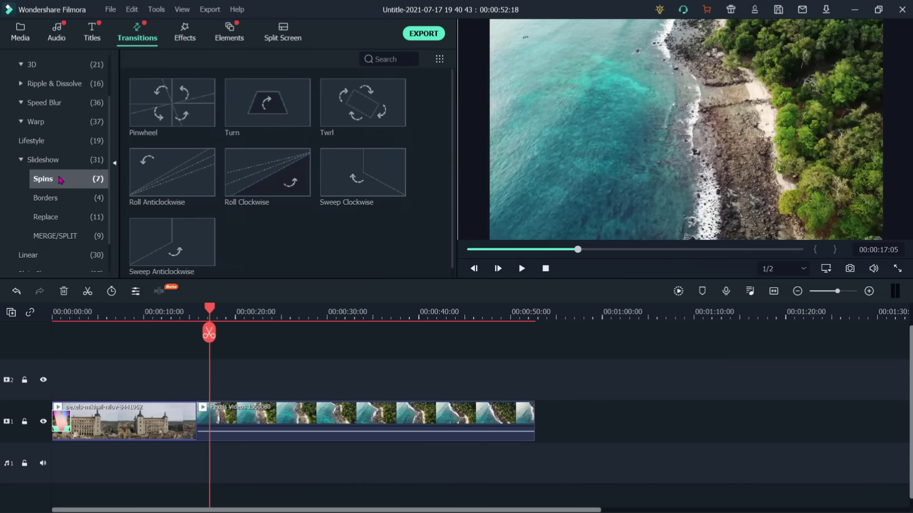
pyautogui.click(52, 160)
pyautogui.moveTo(157, 173); pyautogui.dragTo(228, 416)
pyautogui.moveTo(209, 318); pyautogui.dragTo(36, 344)
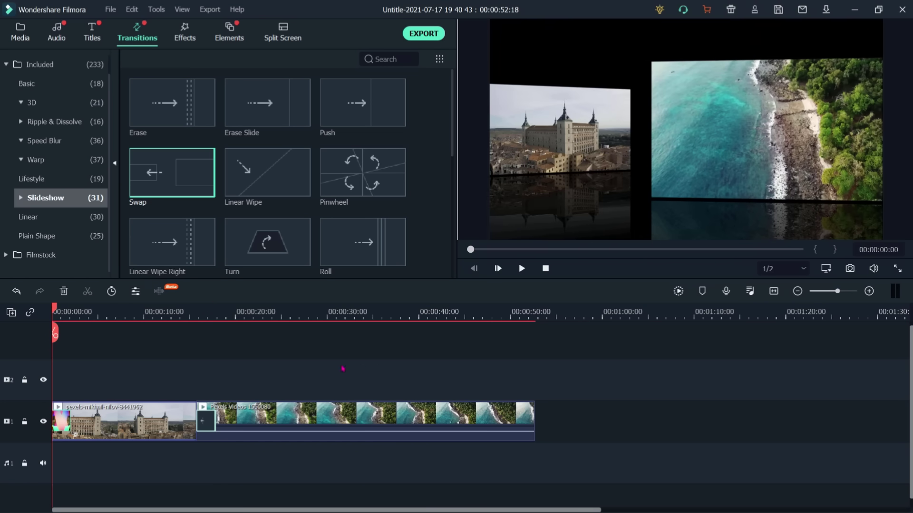
# Step: Play the sequence with its two transitions from the start in full screen, and return to the editor
pyautogui.press('space')
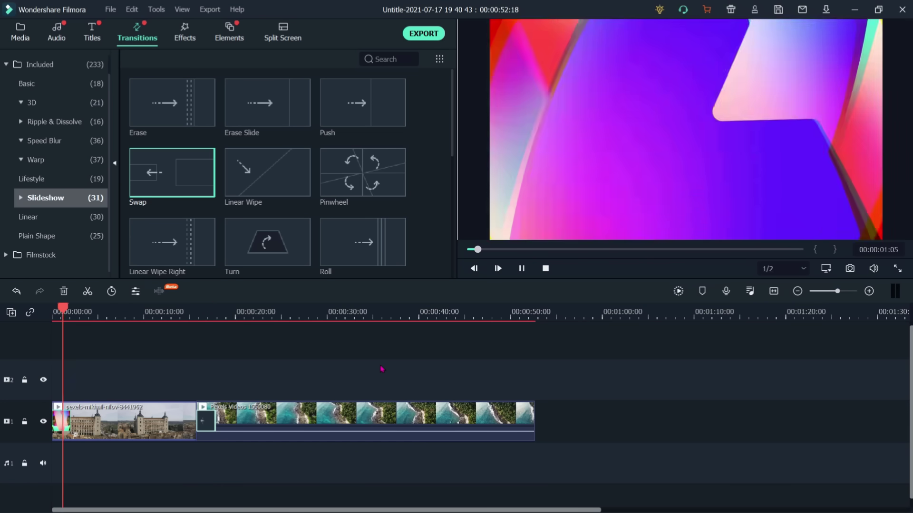
pyautogui.press('space')
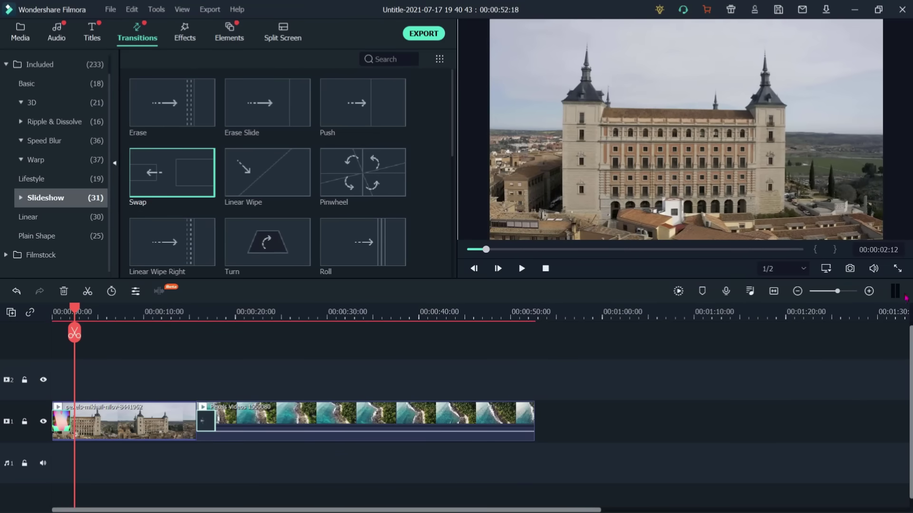
pyautogui.click(897, 269)
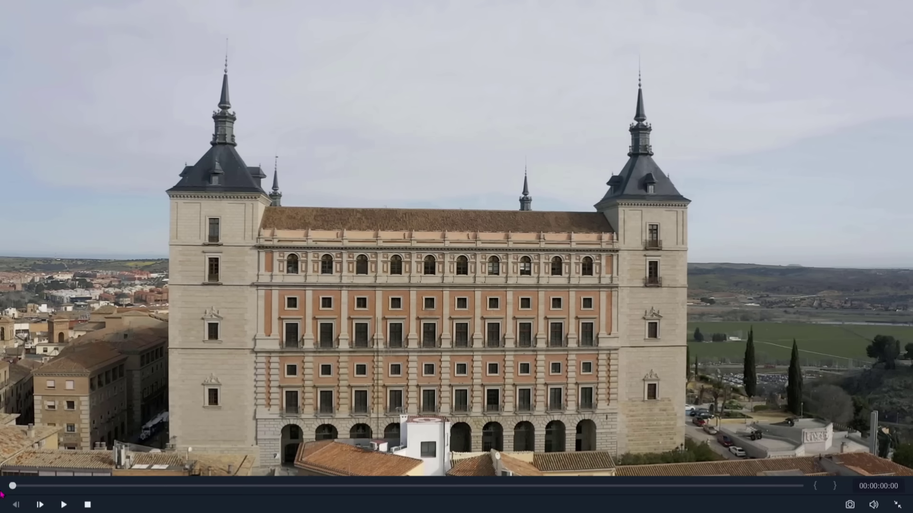
pyautogui.moveTo(49, 486); pyautogui.dragTo(2, 449)
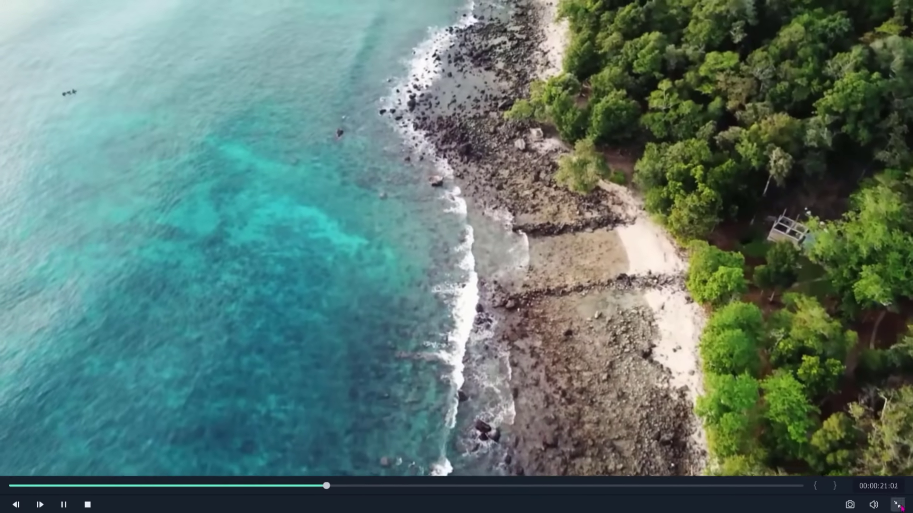
pyautogui.click(896, 504)
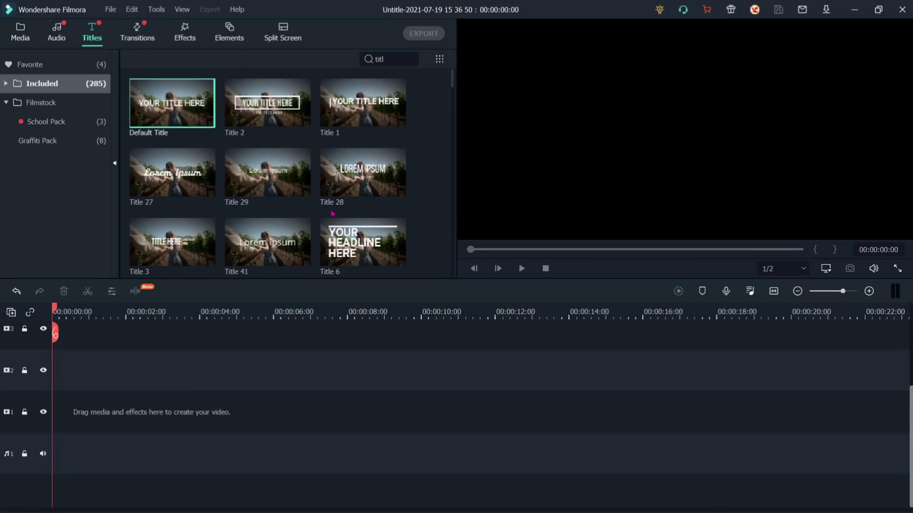
# Step: Preview the Default Title, add it to the beginning of video track 1, and play it
pyautogui.click(165, 107)
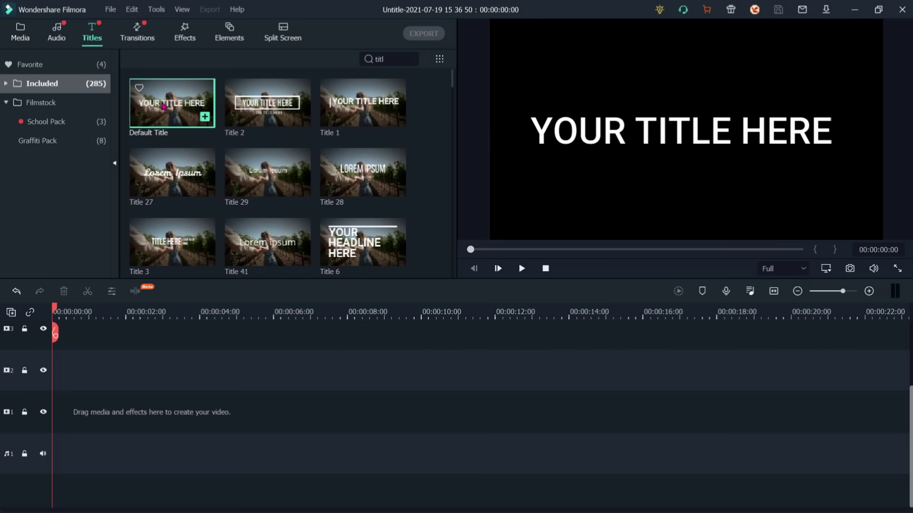
pyautogui.moveTo(163, 106); pyautogui.dragTo(53, 426)
pyautogui.press('space')
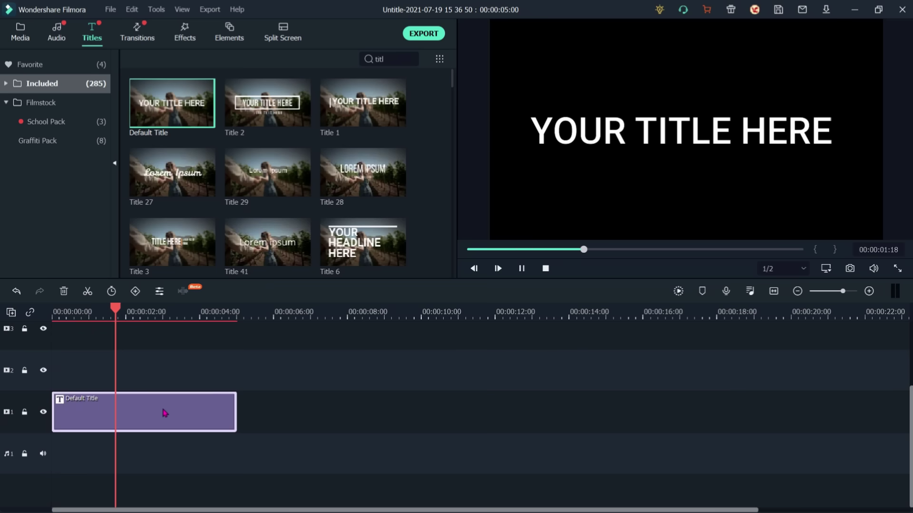
pyautogui.press('space')
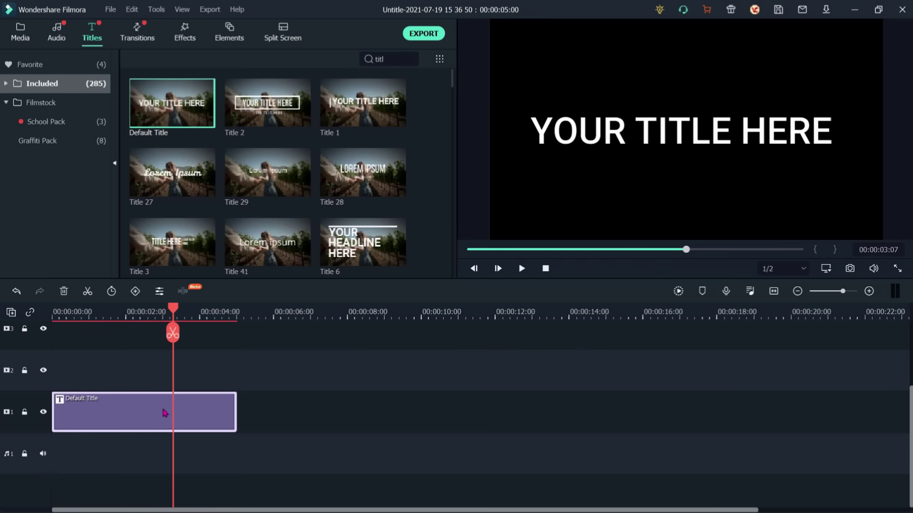
# Step: Apply the Fade2 animation to the Default Title in Advanced Text Edit and play it
pyautogui.rightClick(132, 412)
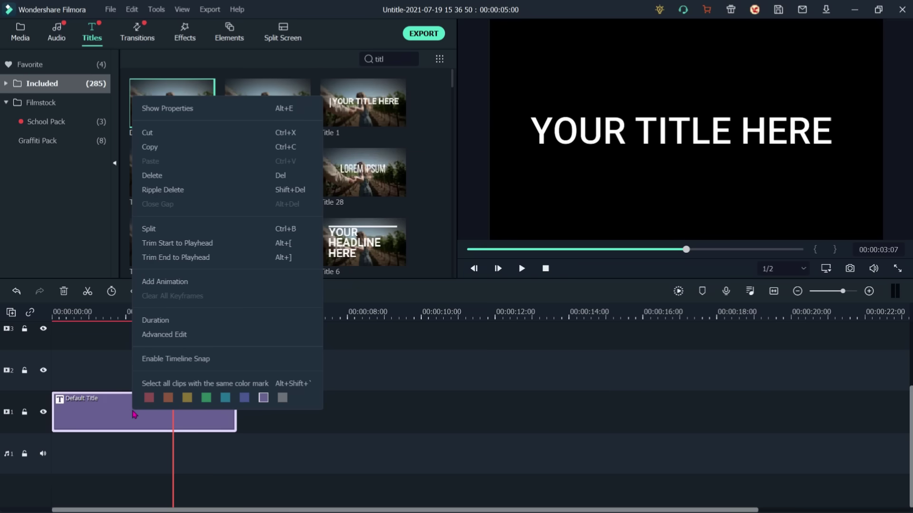
pyautogui.click(174, 110)
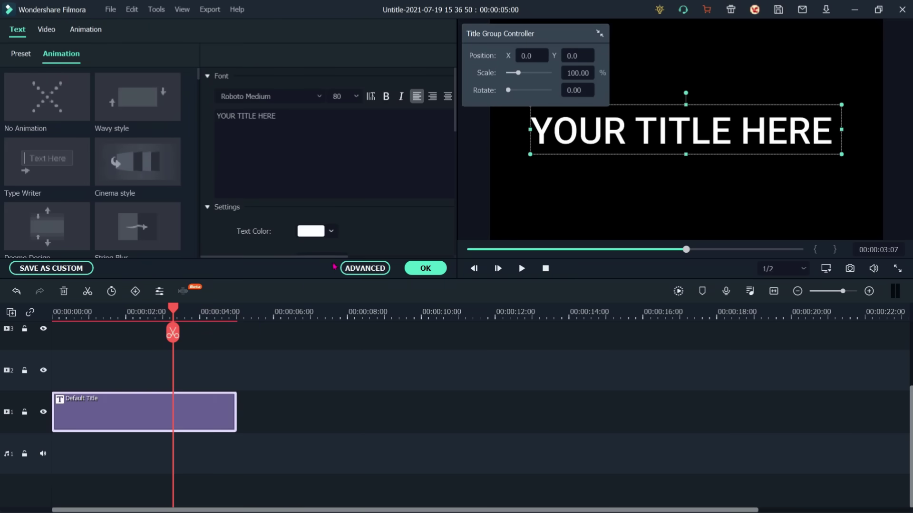
pyautogui.click(367, 269)
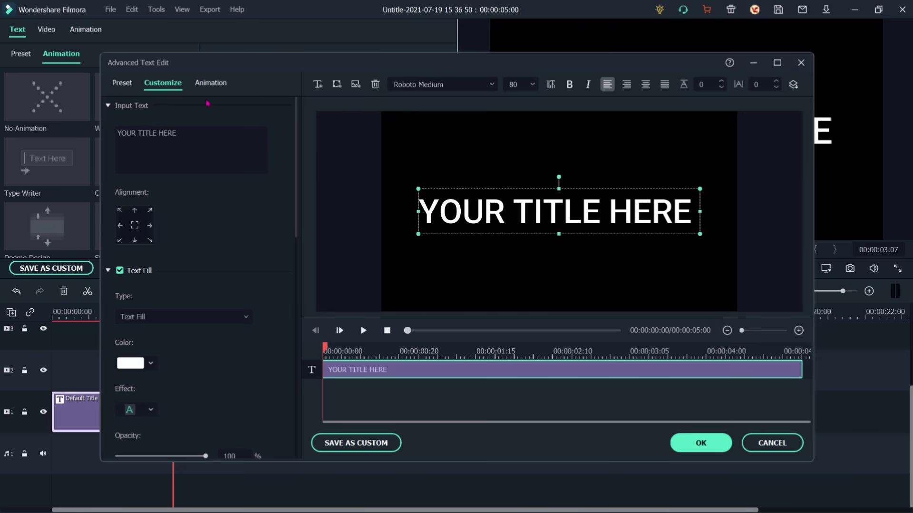
pyautogui.click(212, 84)
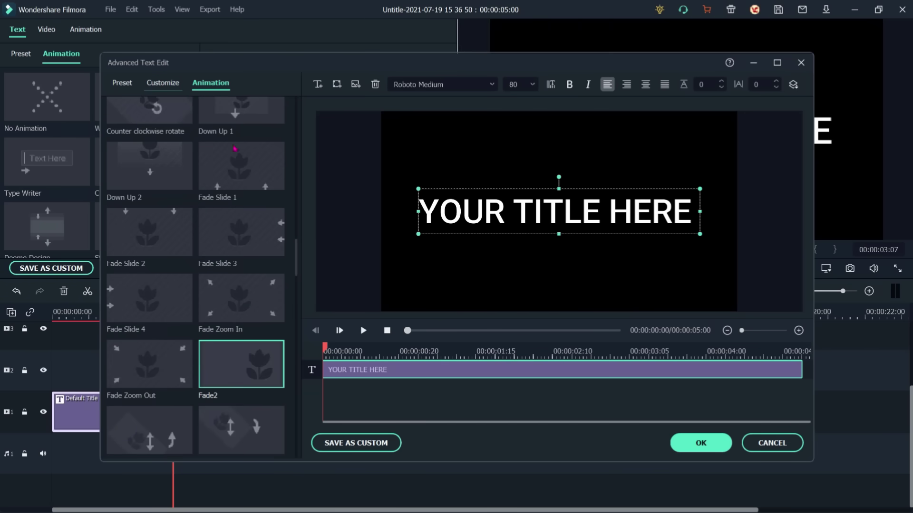
pyautogui.doubleClick(243, 372)
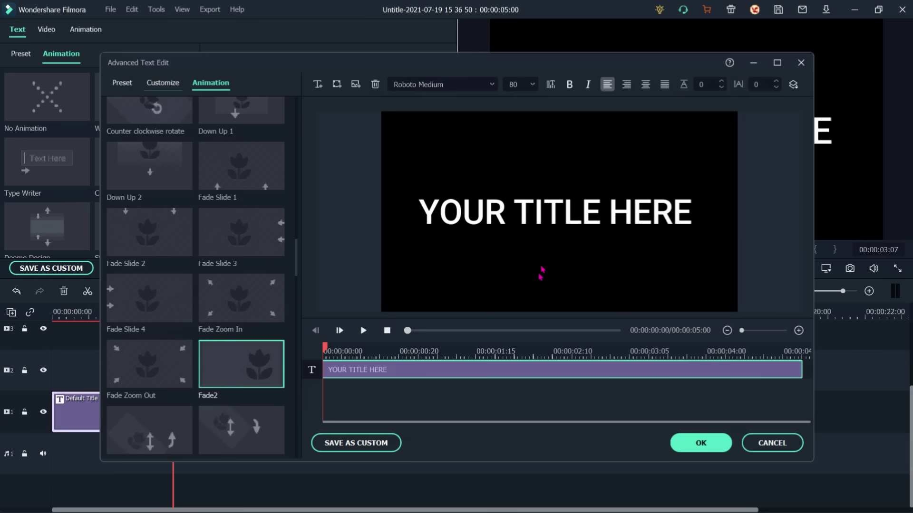
pyautogui.click(363, 330)
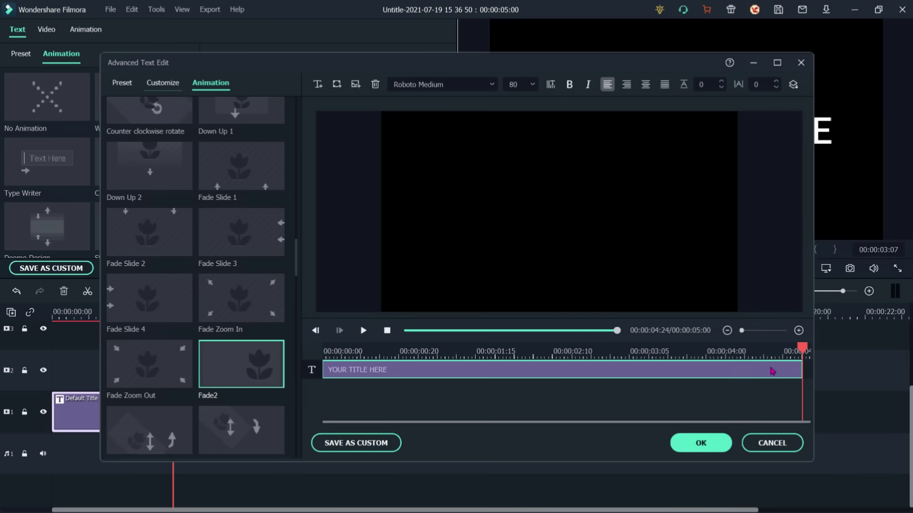
# Step: Trim the text layer in Advanced Text Edit to start at about 0.6 seconds and end at about 4 seconds
pyautogui.moveTo(803, 348); pyautogui.dragTo(413, 402)
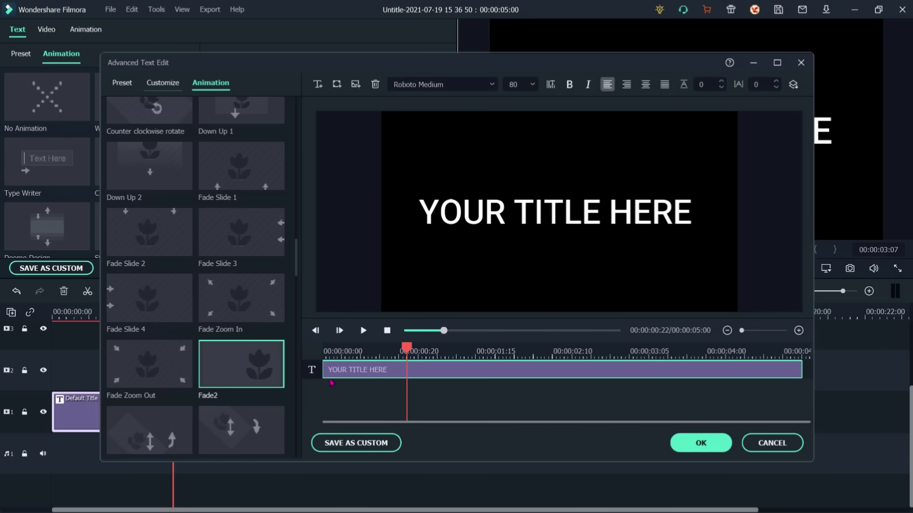
pyautogui.moveTo(324, 366); pyautogui.dragTo(396, 381)
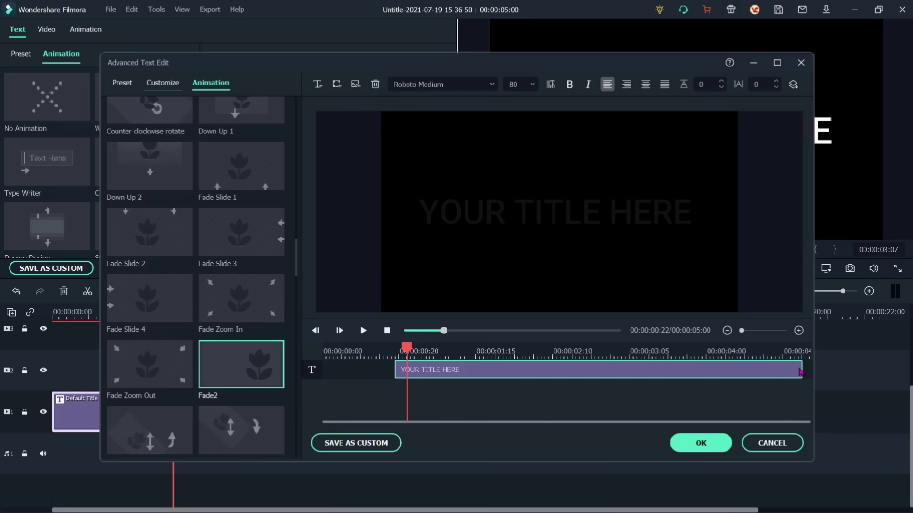
pyautogui.moveTo(802, 369); pyautogui.dragTo(702, 366)
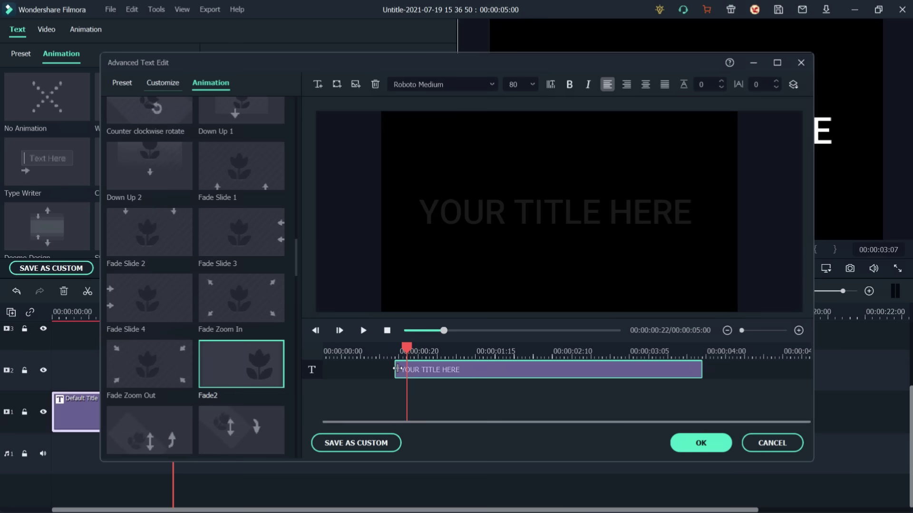
pyautogui.moveTo(397, 369); pyautogui.dragTo(392, 369)
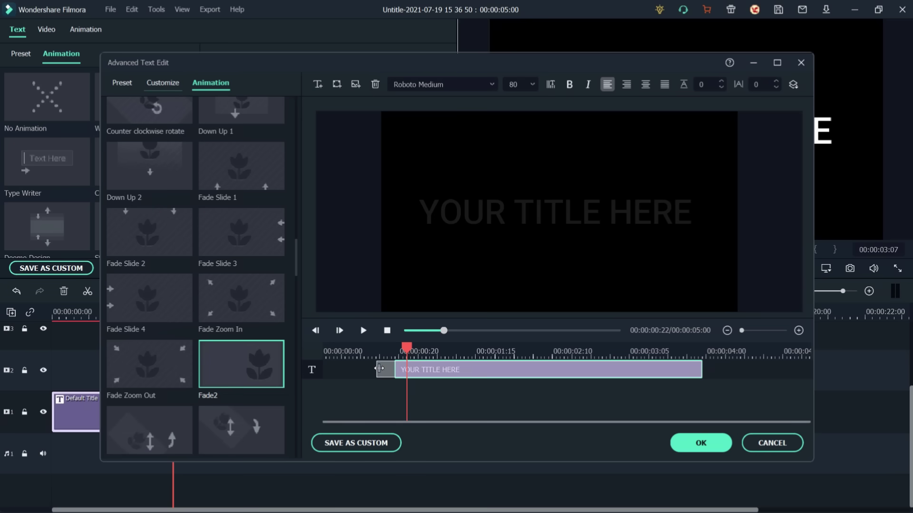
pyautogui.moveTo(380, 369); pyautogui.dragTo(379, 369)
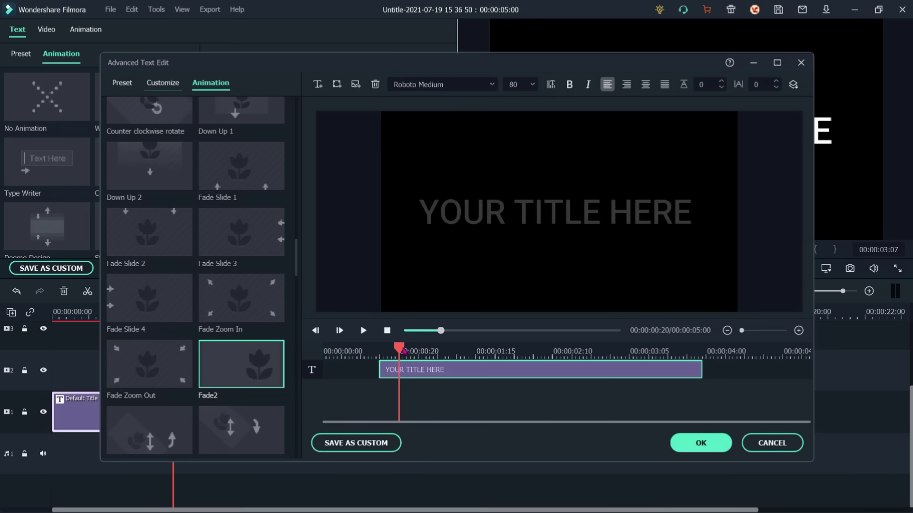
# Step: Extend the end of the text layer to about 4.2 seconds and scrub through its fade-out
pyautogui.moveTo(412, 351); pyautogui.dragTo(691, 374)
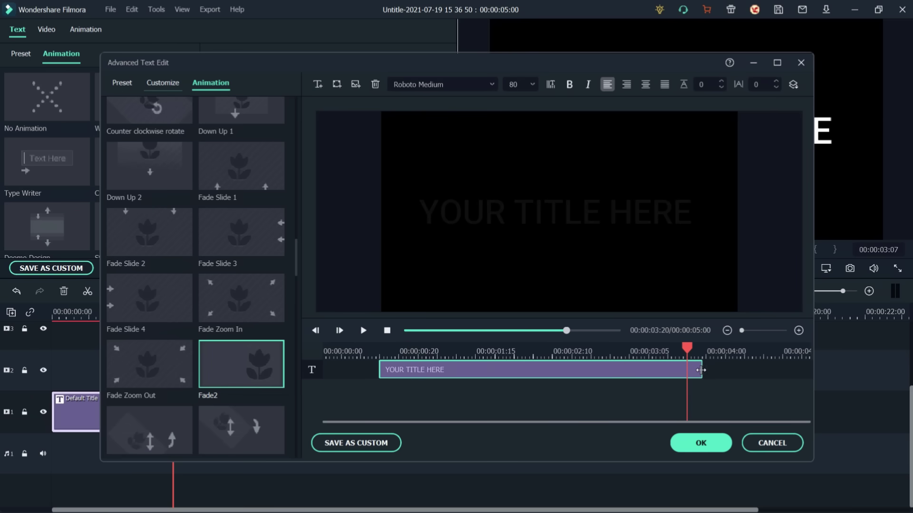
pyautogui.moveTo(701, 370); pyautogui.dragTo(728, 376)
pyautogui.moveTo(688, 348); pyautogui.dragTo(710, 405)
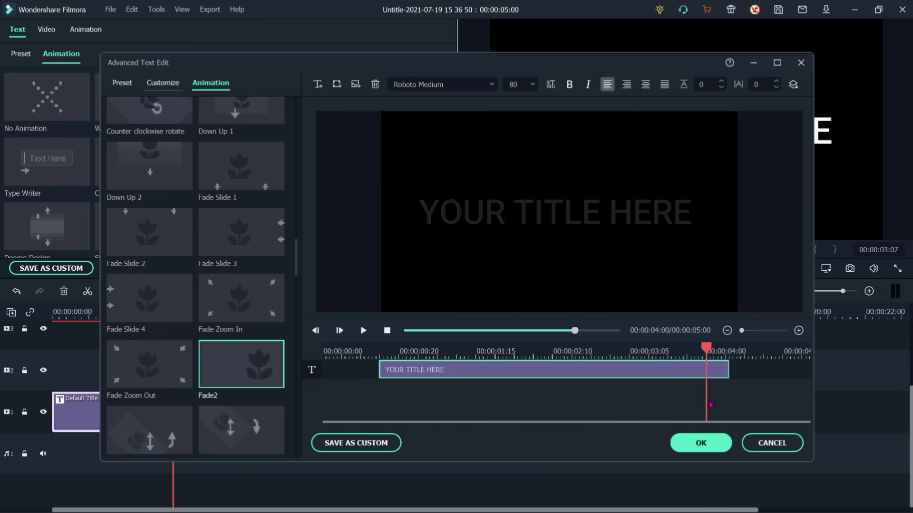
# Step: Play the trimmed title animation from the start and apply the Advanced Text Edit changes
pyautogui.moveTo(707, 349); pyautogui.dragTo(304, 386)
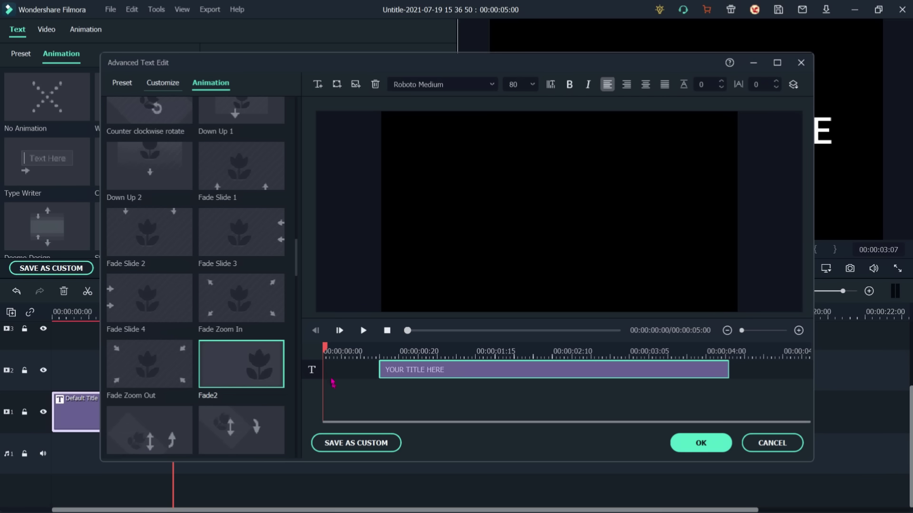
pyautogui.click(363, 332)
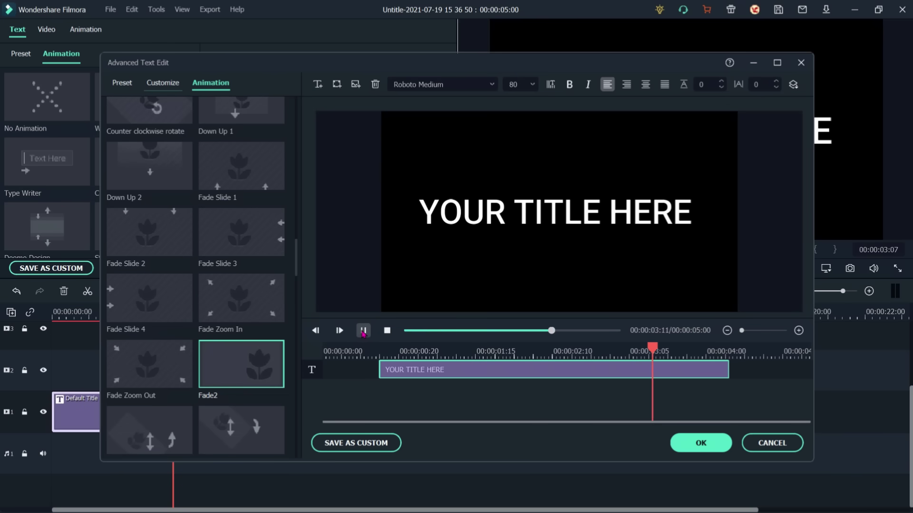
pyautogui.click(673, 443)
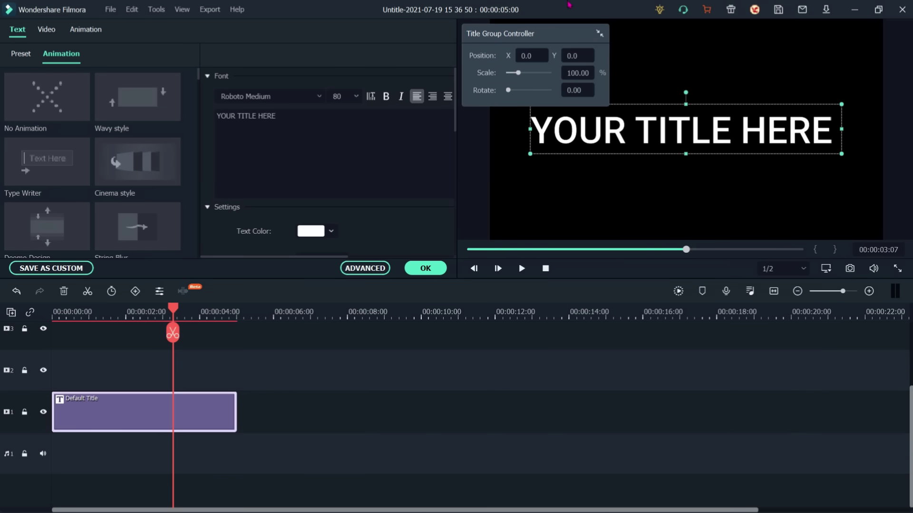
# Step: Collapse the Title Group Controller and play the title from the beginning of the main timeline
pyautogui.click(599, 34)
pyautogui.press('Home')
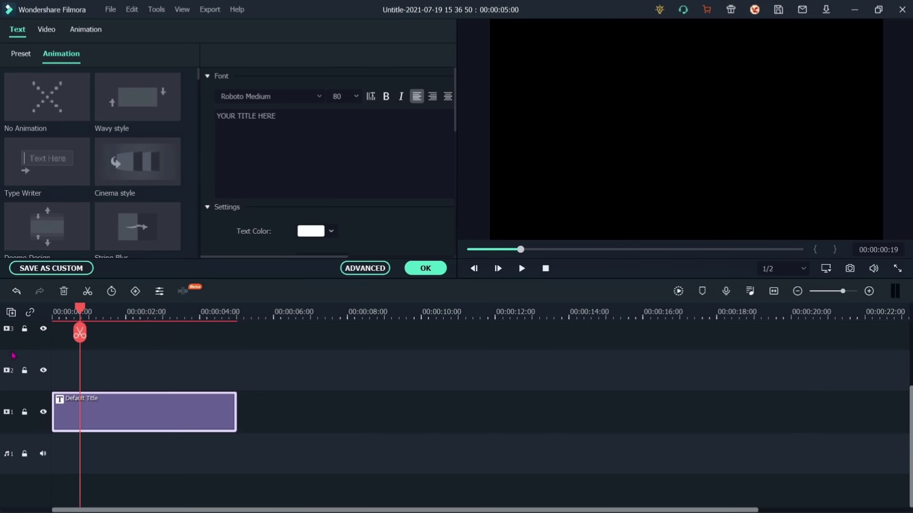
pyautogui.press('space')
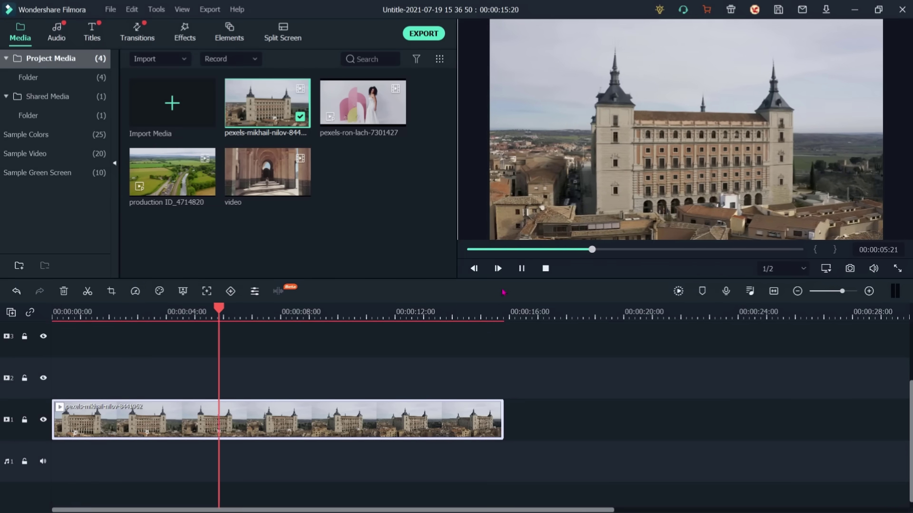
# Step: Stop the castle clip's playback, search the effects for "mask", and select Shape Mask
pyautogui.press('space')
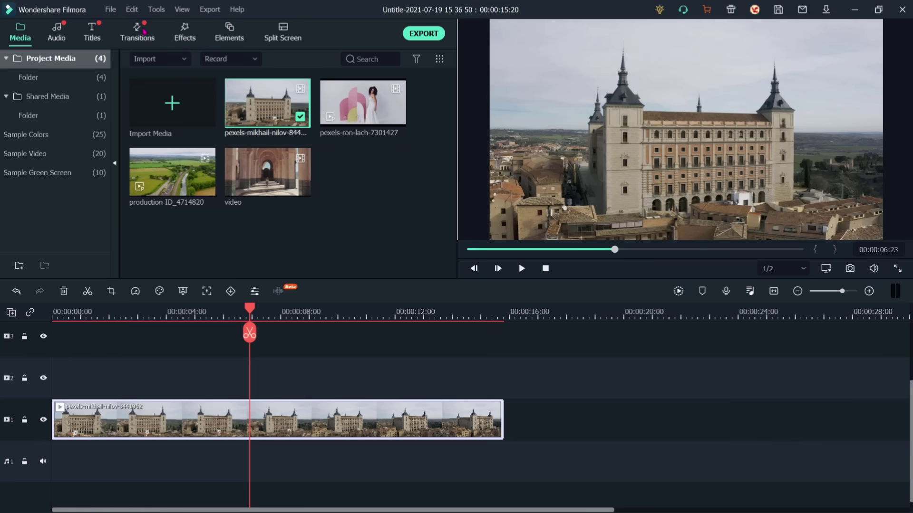
pyautogui.click(186, 36)
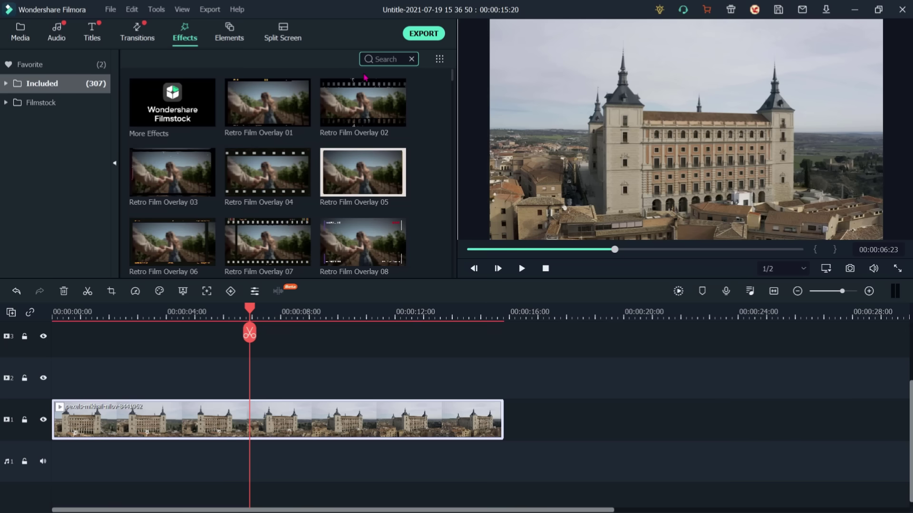
pyautogui.write('mask')
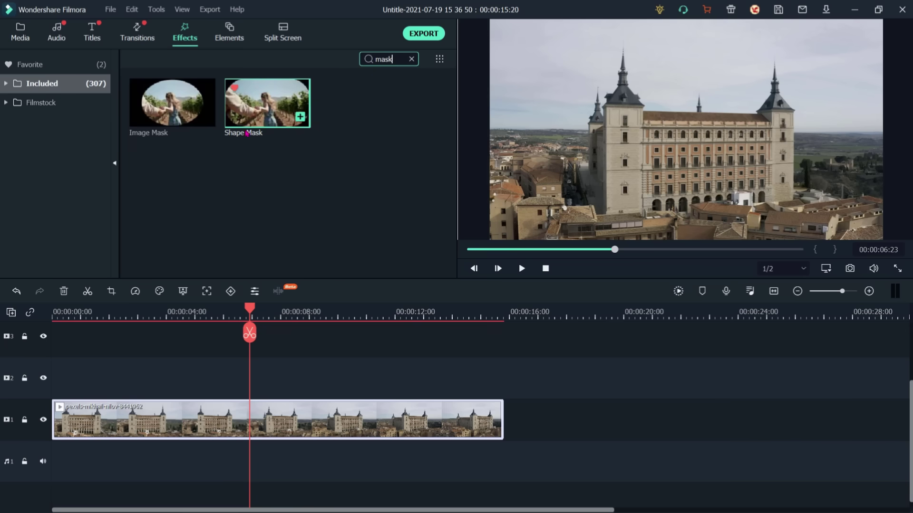
pyautogui.click(267, 115)
# Step: Try Shape Mask on track 2 above the castle clip, scrub across its edges, and undo the placement
pyautogui.moveTo(271, 259); pyautogui.dragTo(214, 382)
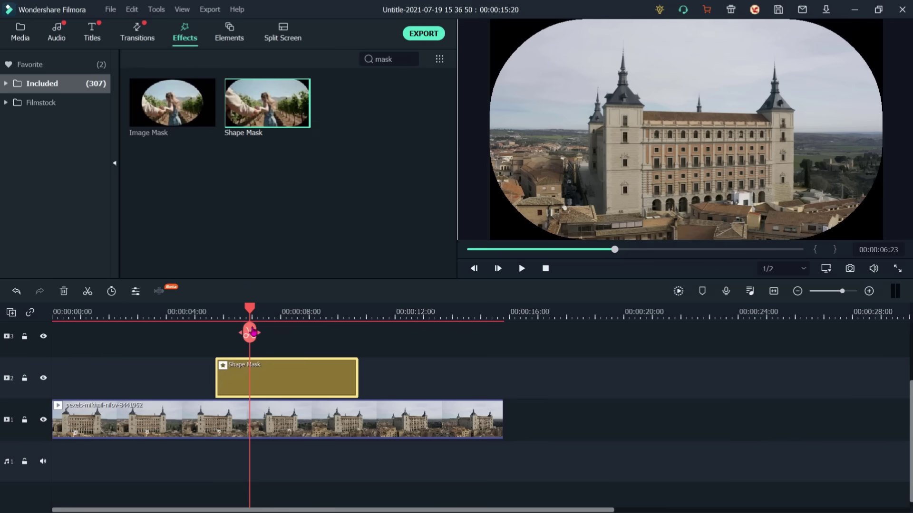
pyautogui.moveTo(250, 308); pyautogui.dragTo(226, 314)
pyautogui.moveTo(188, 321)
pyautogui.mouseDown()
pyautogui.moveTo(106, 321)
pyautogui.moveTo(198, 321)
pyautogui.mouseUp()
pyautogui.moveTo(206, 364); pyautogui.dragTo(209, 374)
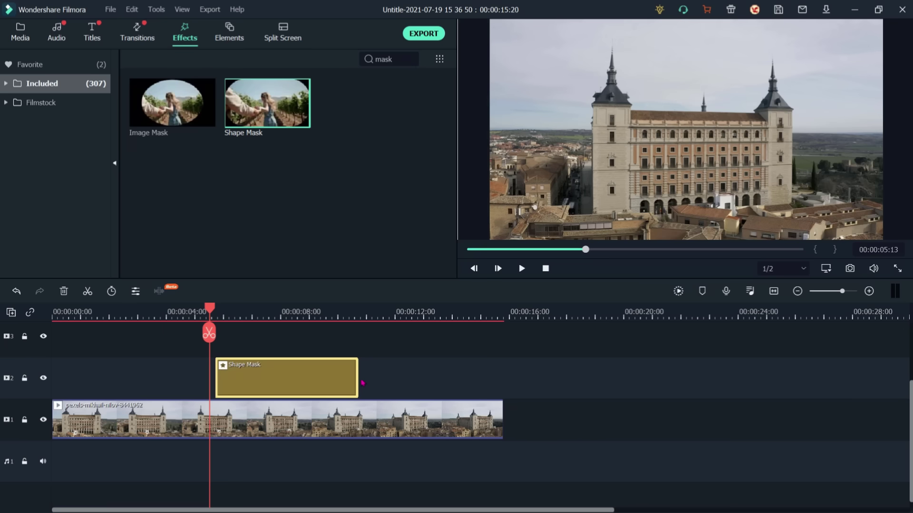
pyautogui.moveTo(210, 312); pyautogui.dragTo(312, 314)
pyautogui.moveTo(332, 352); pyautogui.dragTo(215, 375)
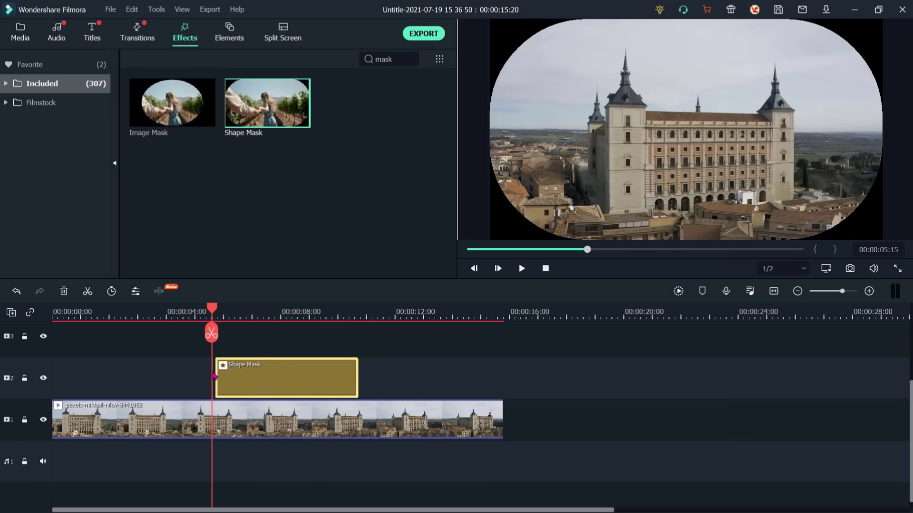
pyautogui.hotkey('ctrl', 'z')
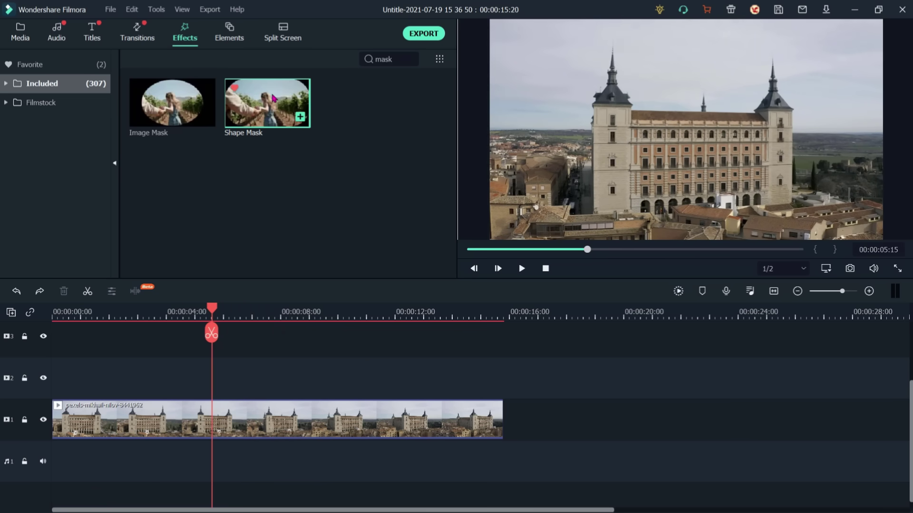
# Step: Apply Shape Mask directly to the castle clip on track 1 and play the clip from the start
pyautogui.moveTo(273, 98); pyautogui.dragTo(235, 410)
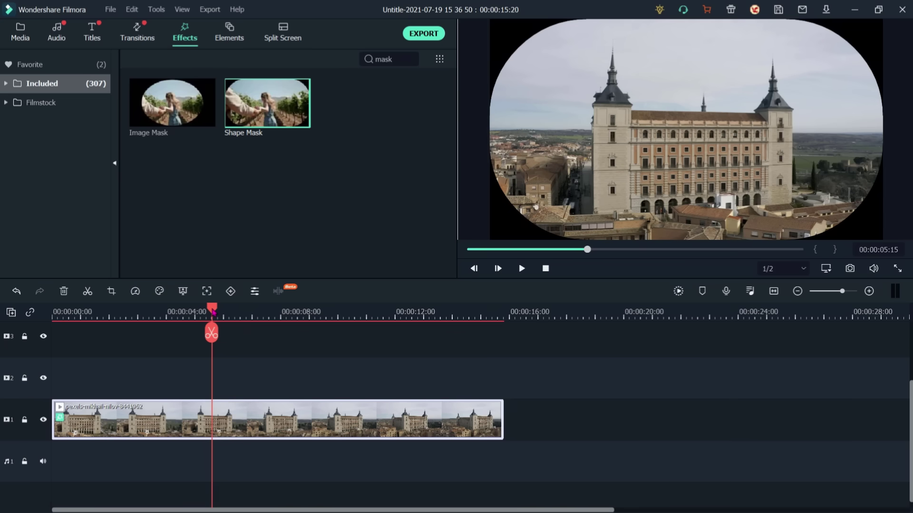
pyautogui.moveTo(214, 312); pyautogui.dragTo(44, 358)
pyautogui.press('space')
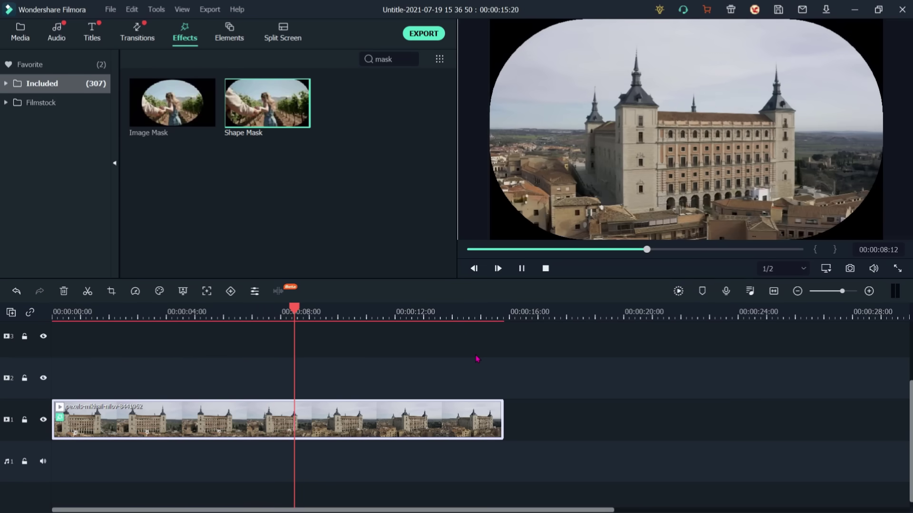
# Step: Stop playback, undo Shape Mask on the castle clip, and place it on track 2 from the start of the timeline
pyautogui.press('space')
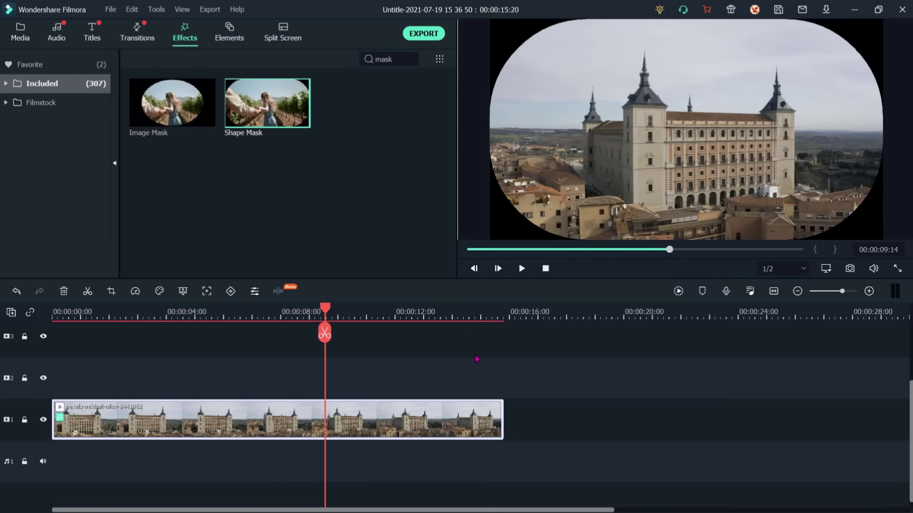
pyautogui.hotkey('ctrl', 'z')
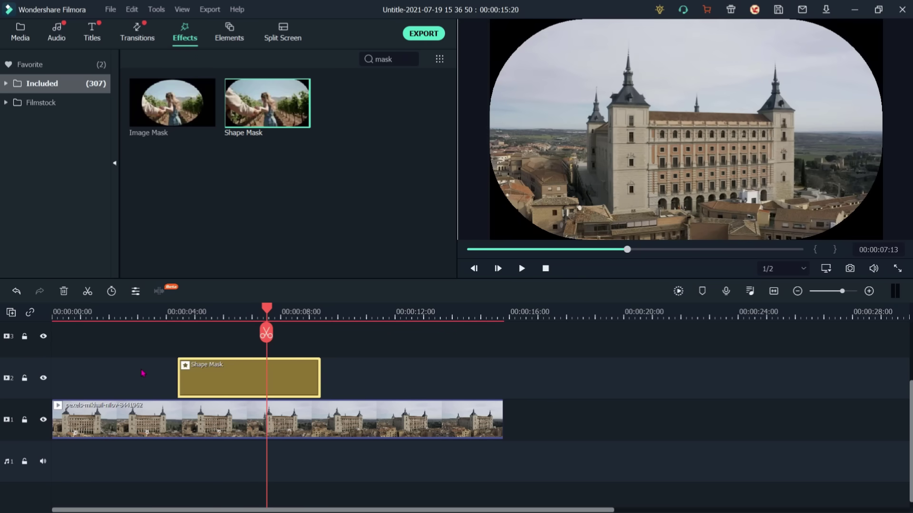
pyautogui.click(142, 374)
pyautogui.press('Delete')
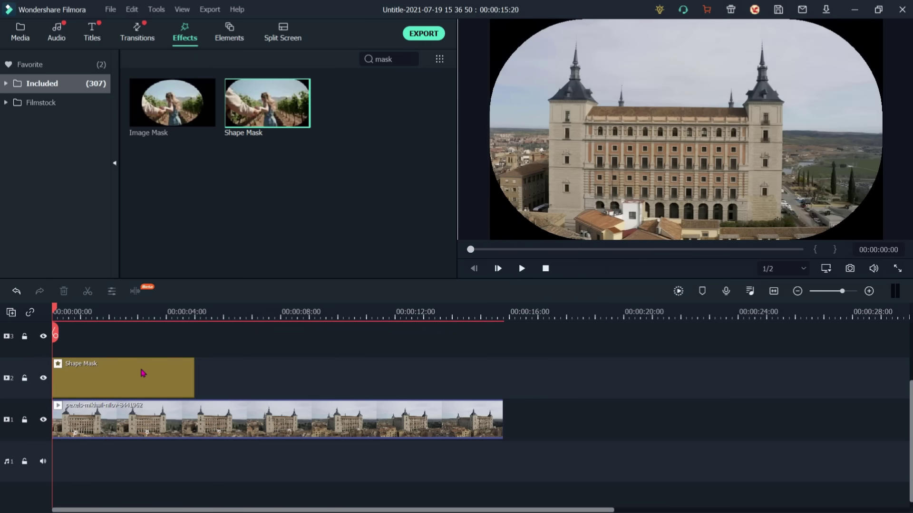
# Step: Extend Shape Mask on track 2 to the end of the castle clip and open its settings at 00:00:01:23
pyautogui.click(171, 372)
pyautogui.moveTo(194, 380); pyautogui.dragTo(502, 400)
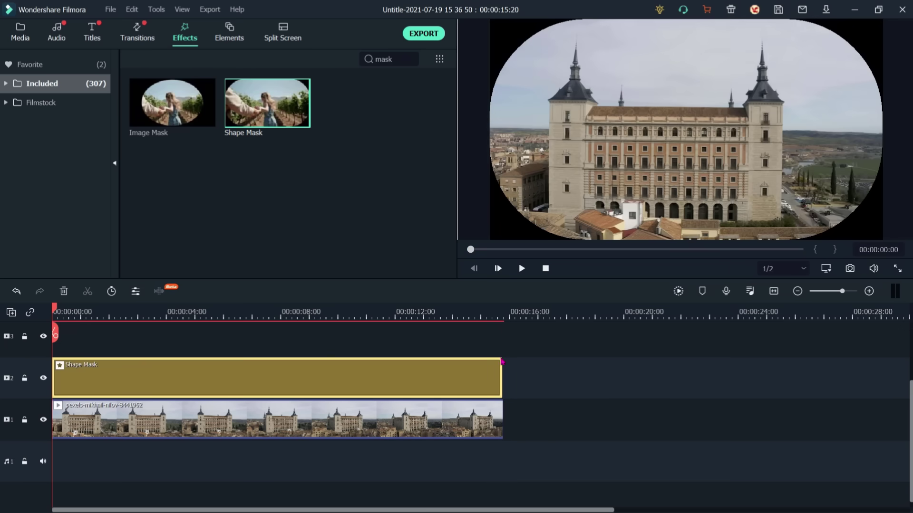
pyautogui.moveTo(55, 308); pyautogui.dragTo(107, 310)
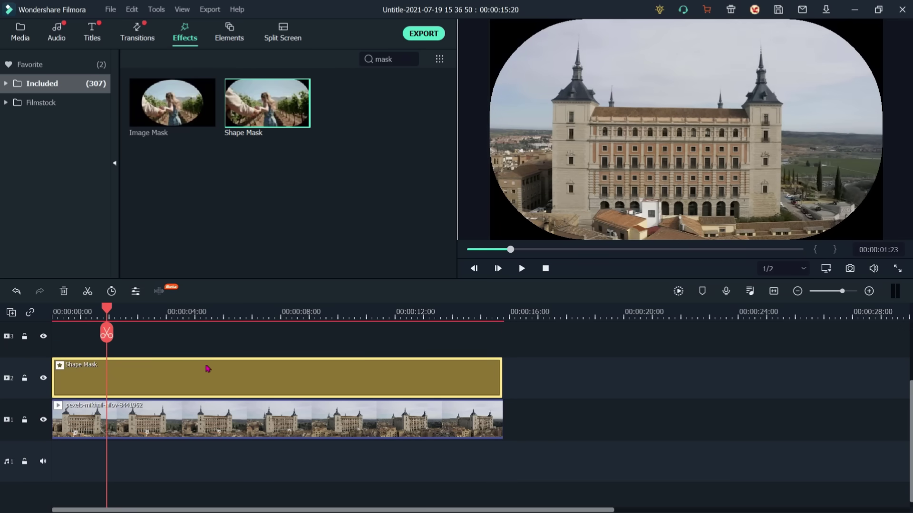
pyautogui.click(135, 291)
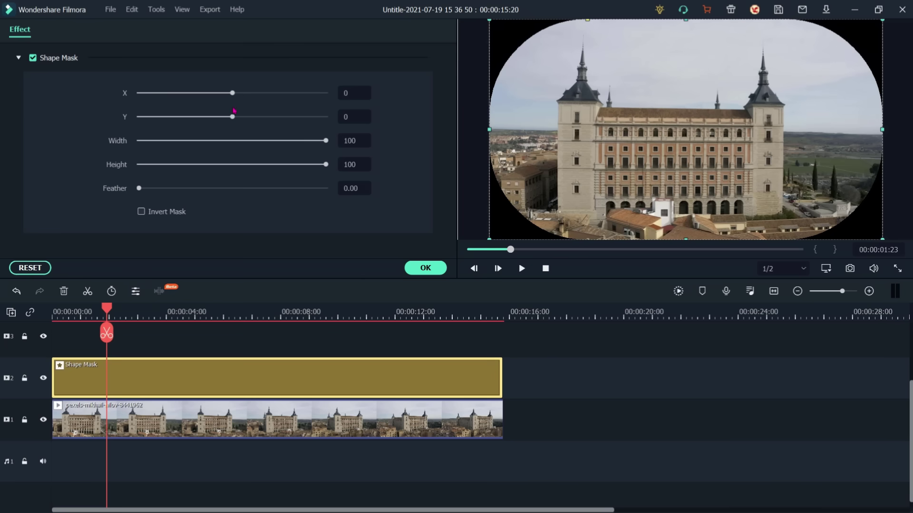
# Step: Try shifting the Shape Mask to X -82 and to Y -63, resetting each offset
pyautogui.moveTo(233, 94)
pyautogui.mouseDown()
pyautogui.moveTo(198, 93)
pyautogui.moveTo(235, 94)
pyautogui.moveTo(224, 94)
pyautogui.mouseUp()
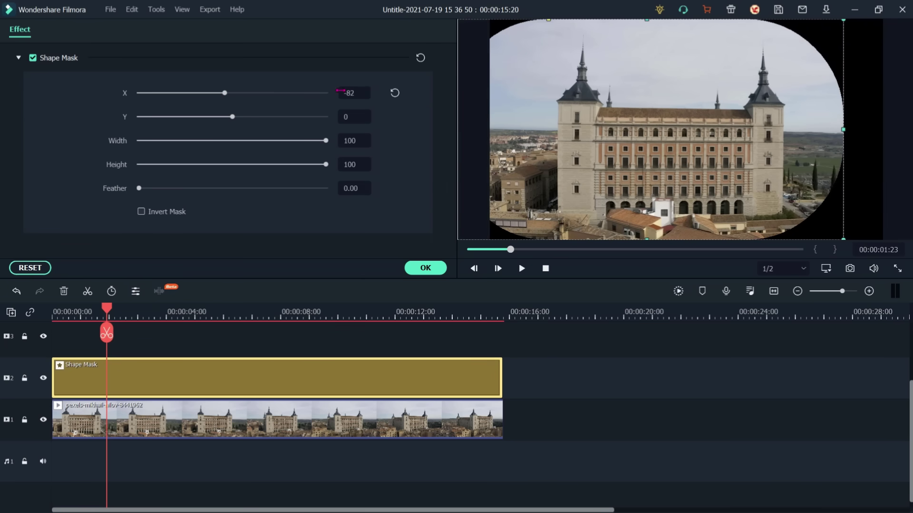
pyautogui.click(395, 93)
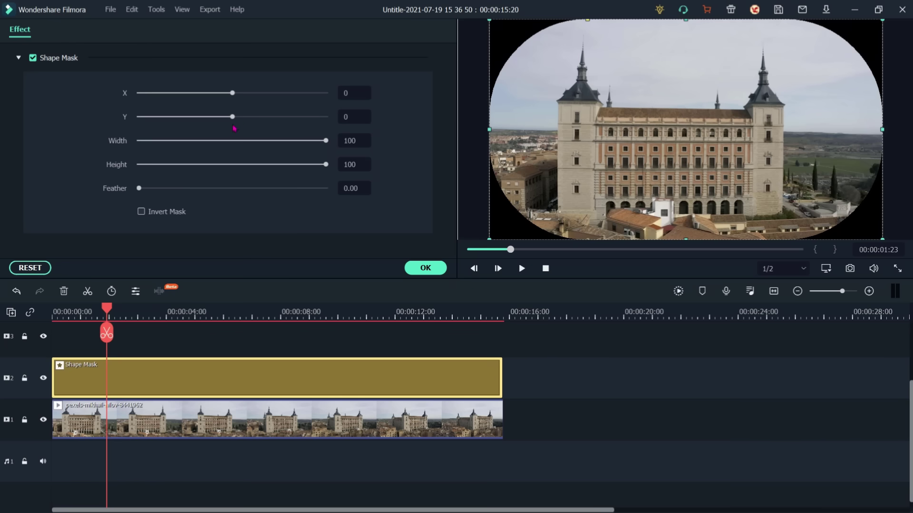
pyautogui.moveTo(235, 120); pyautogui.dragTo(227, 118)
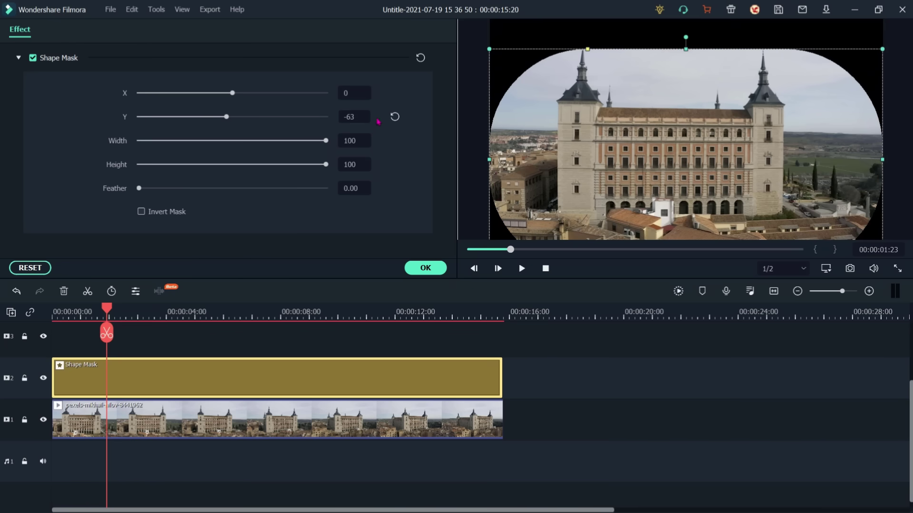
pyautogui.click(394, 117)
# Step: Set the Shape Mask's width to 68, its height to 84, and its feather to 22.61
pyautogui.moveTo(325, 144); pyautogui.dragTo(268, 149)
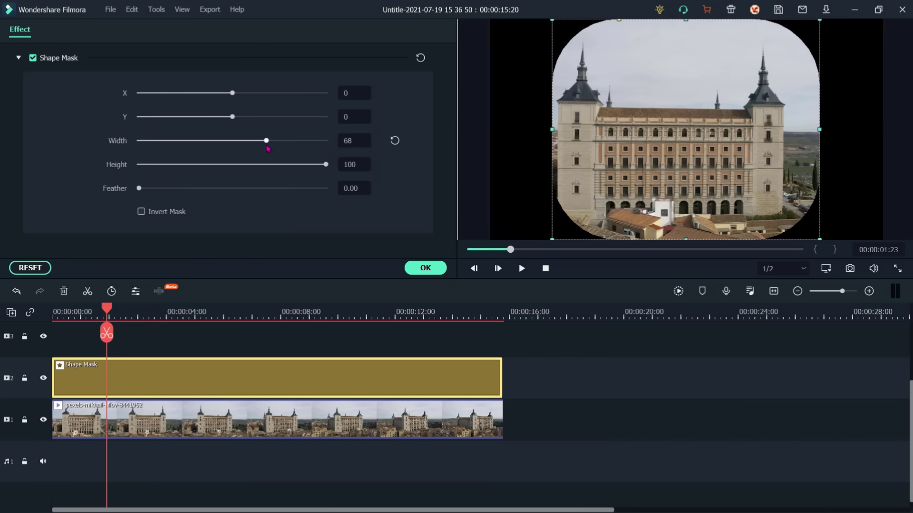
pyautogui.moveTo(326, 165); pyautogui.dragTo(295, 165)
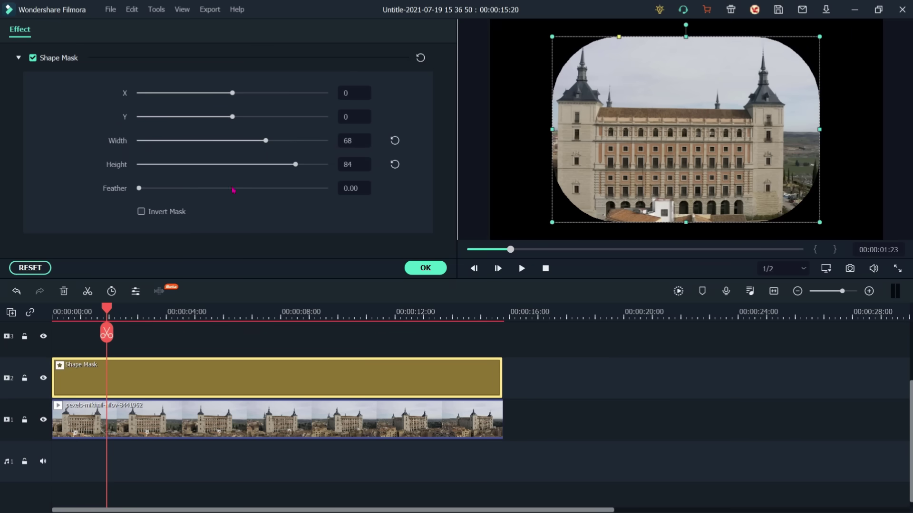
pyautogui.moveTo(141, 193); pyautogui.dragTo(182, 194)
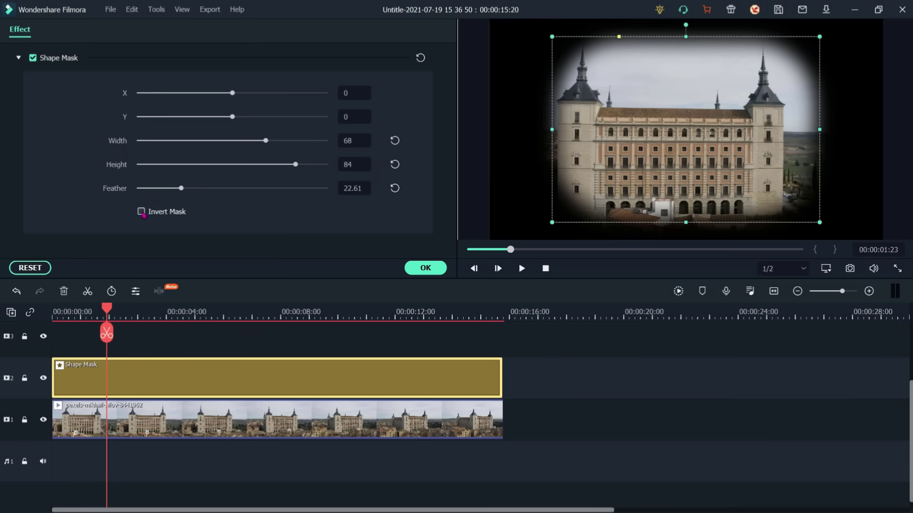
# Step: Invert the Shape Mask, accept its settings, and play the castle clip
pyautogui.click(141, 212)
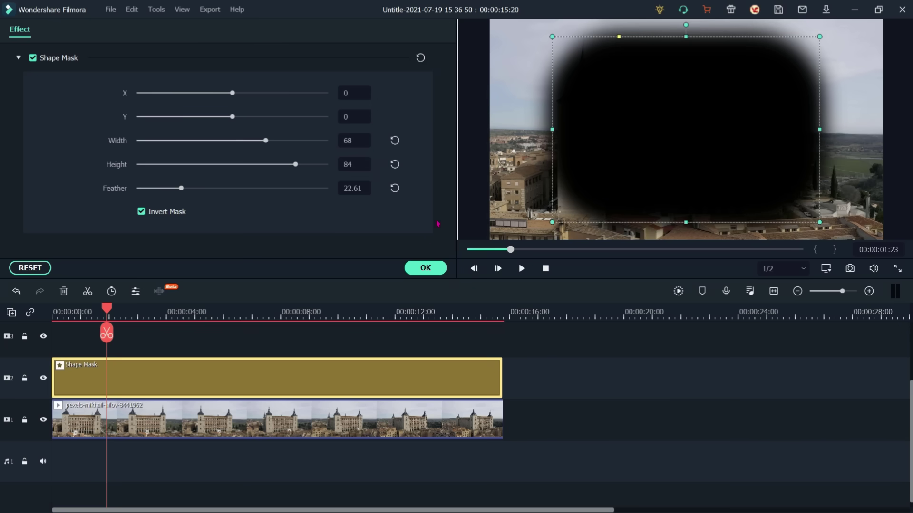
pyautogui.click(419, 269)
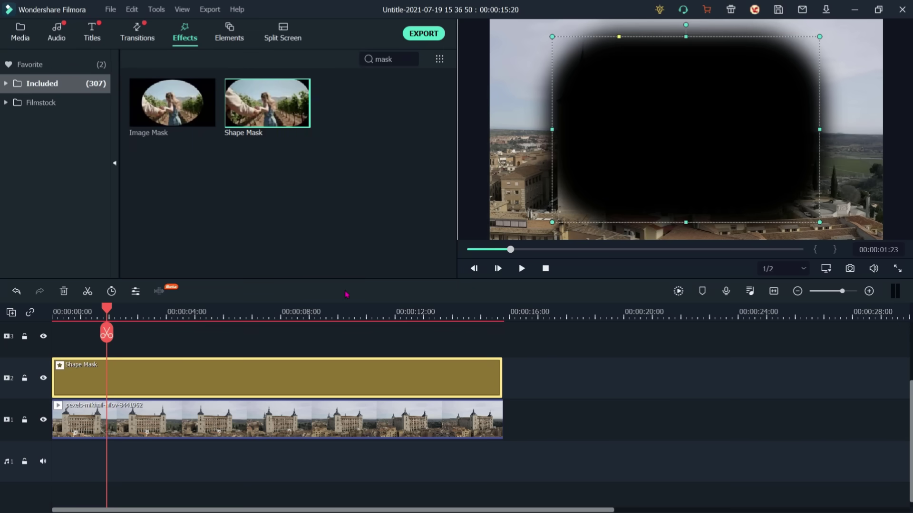
pyautogui.press('space')
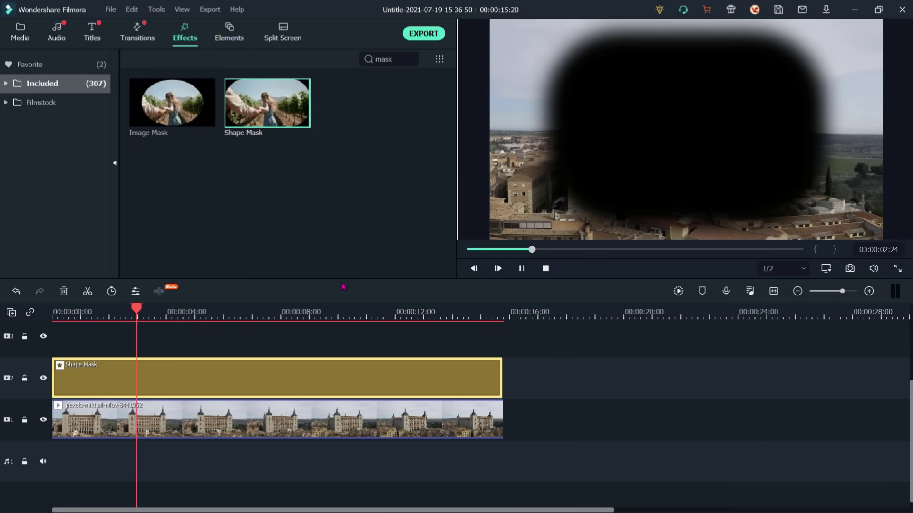
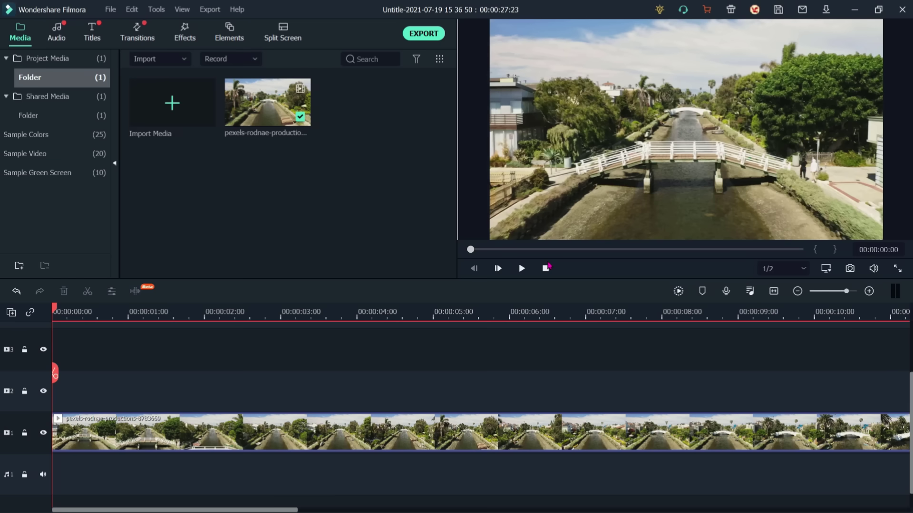
# Step: Play the canal clip and position the playhead at 00:00:01:11, where the camera passes over the bridge
pyautogui.click(547, 269)
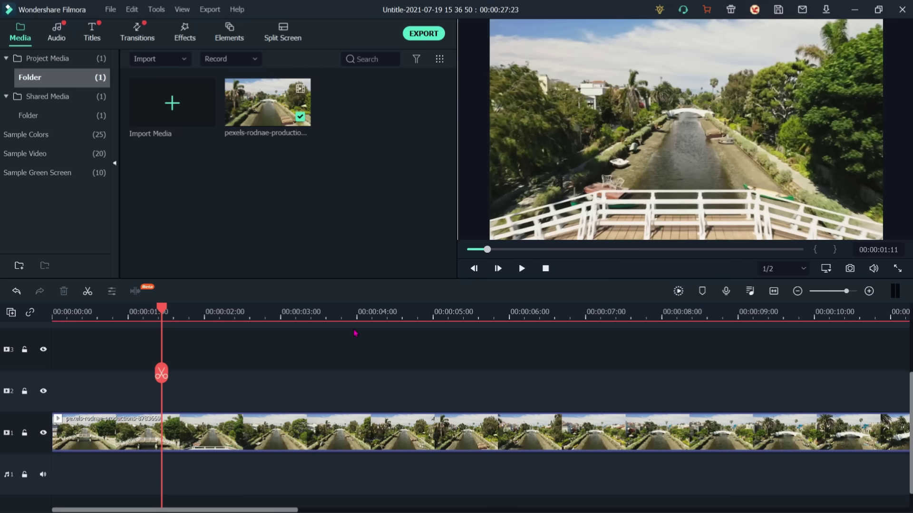
pyautogui.press('space')
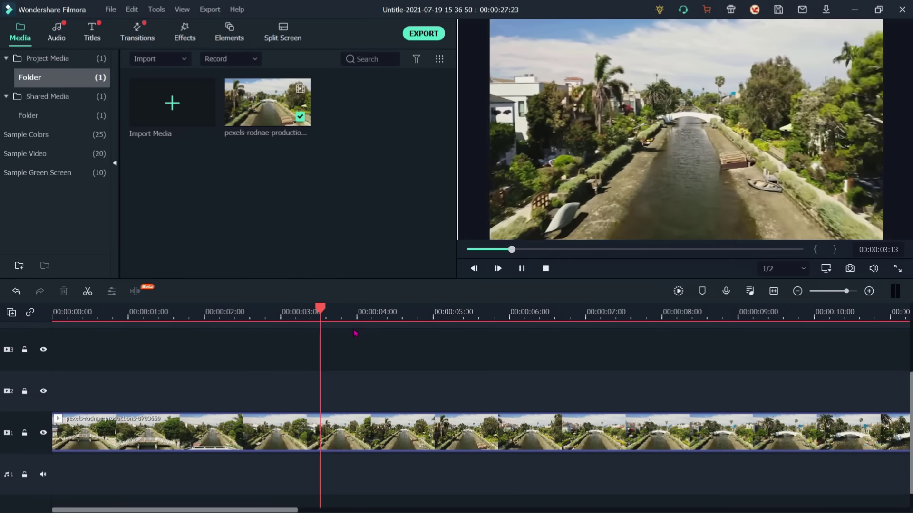
pyautogui.press('space')
pyautogui.moveTo(365, 309); pyautogui.dragTo(165, 404)
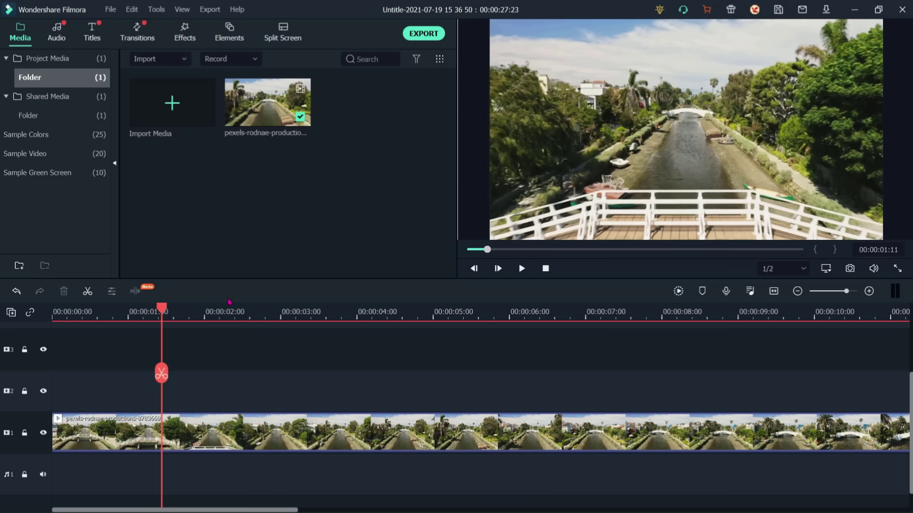
# Step: Add the Chaos 1 effect from the Shake filters to track 2 at the playhead
pyautogui.click(187, 38)
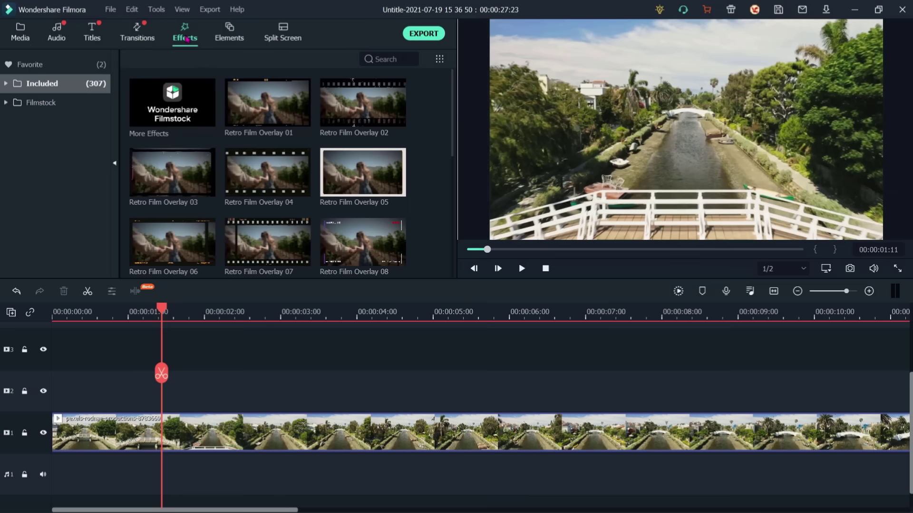
pyautogui.click(6, 84)
pyautogui.click(53, 127)
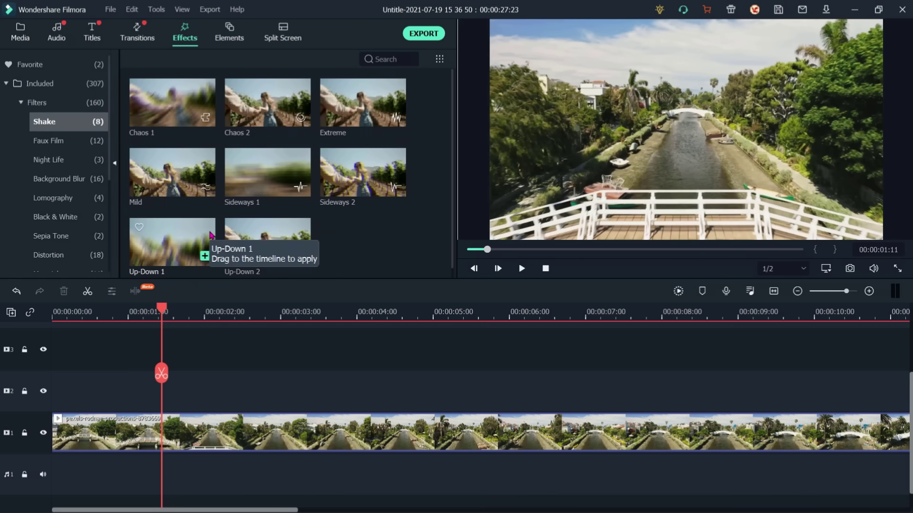
pyautogui.moveTo(175, 109); pyautogui.dragTo(161, 388)
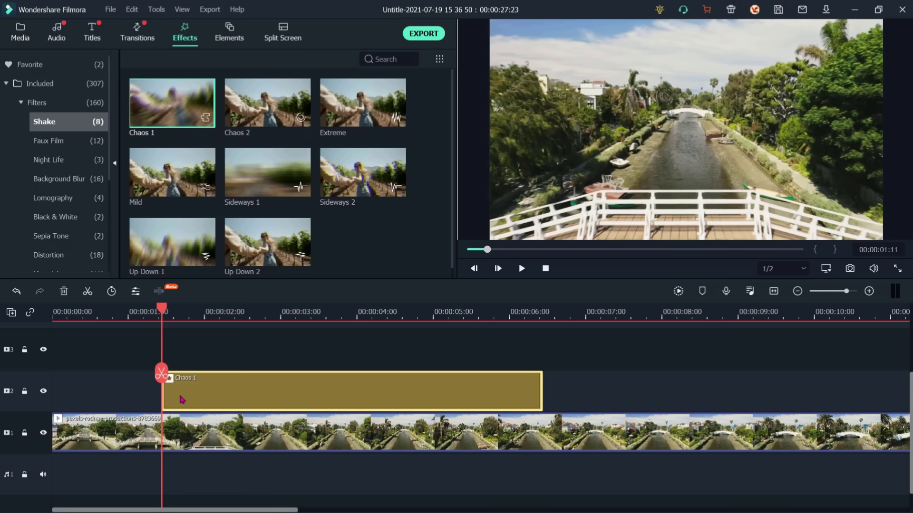
# Step: Preview the Chaos 1 effect on the canal clip and return the playhead to the effect's start
pyautogui.press('space')
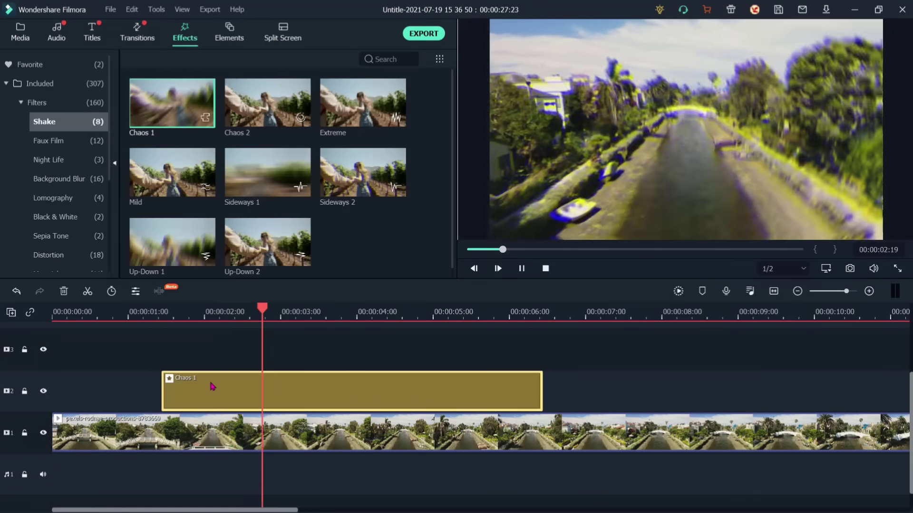
pyautogui.press('space')
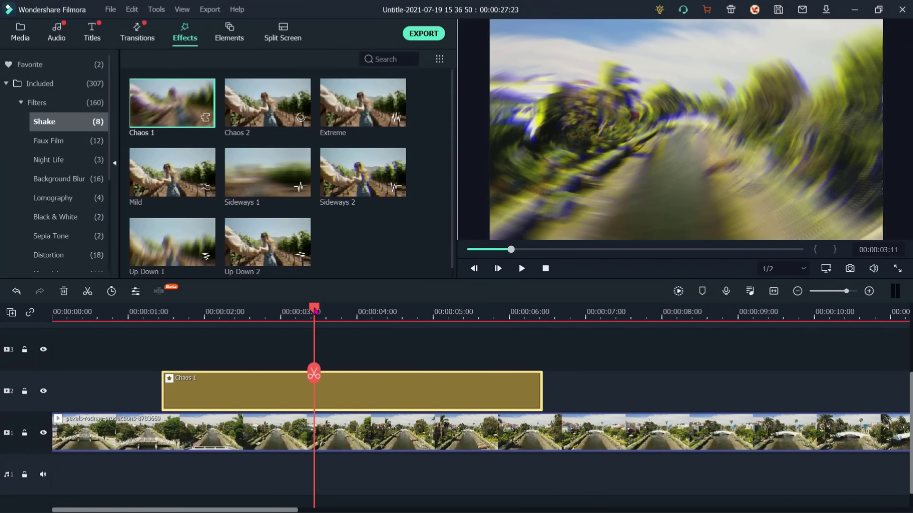
pyautogui.moveTo(315, 378); pyautogui.dragTo(163, 380)
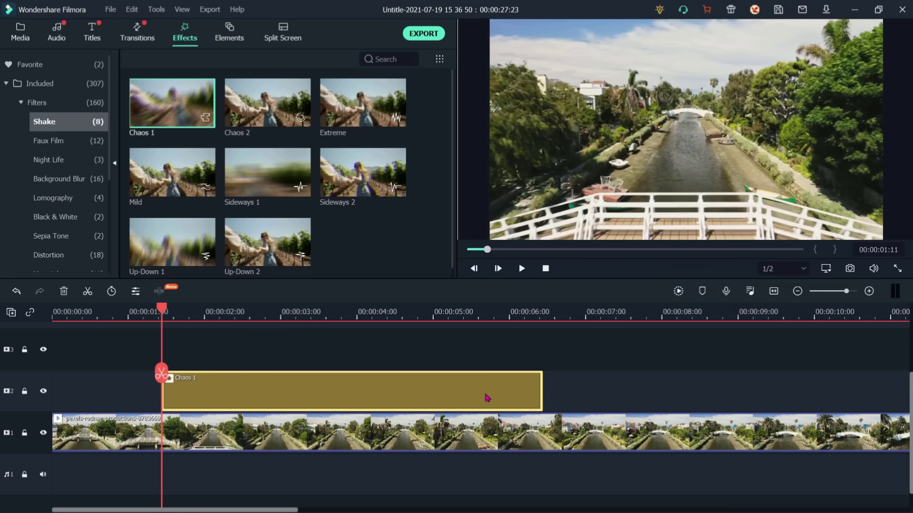
# Step: Shorten the Chaos 1 effect to about half a second and play the canal clip from the beginning
pyautogui.moveTo(541, 392); pyautogui.dragTo(200, 432)
pyautogui.moveTo(164, 311); pyautogui.dragTo(53, 312)
pyautogui.press('space')
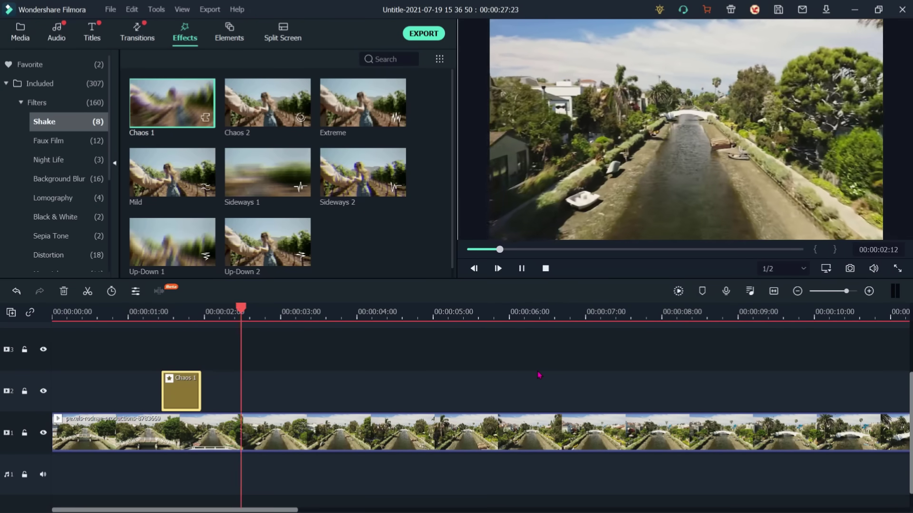
pyautogui.press('space')
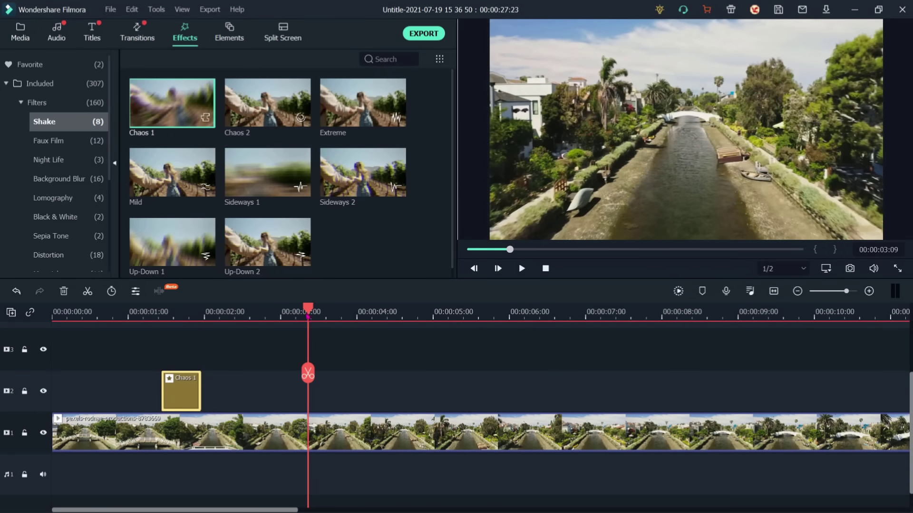
# Step: Lengthen the Chaos 1 effect slightly to end just past the two-second mark and replay the canal clip from the start
pyautogui.moveTo(308, 374); pyautogui.dragTo(184, 374)
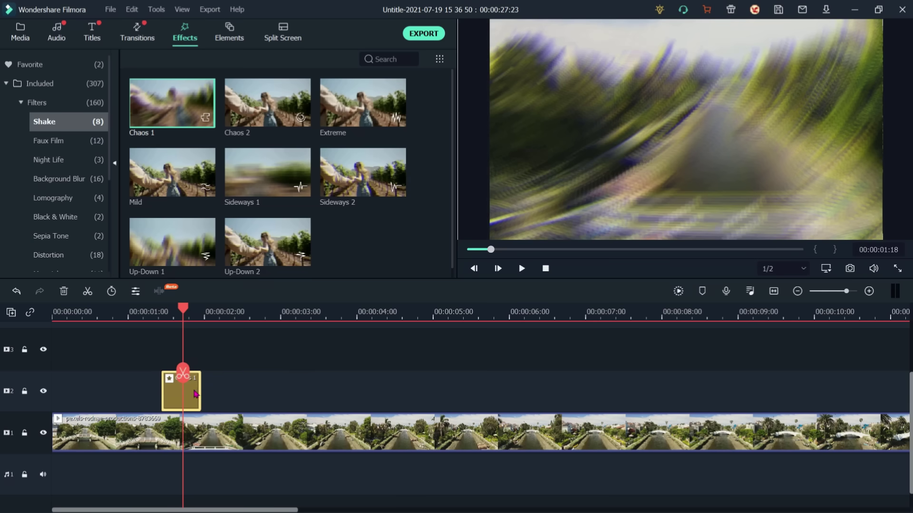
pyautogui.moveTo(202, 395); pyautogui.dragTo(219, 396)
pyautogui.moveTo(186, 315); pyautogui.dragTo(200, 332)
pyautogui.press('Home')
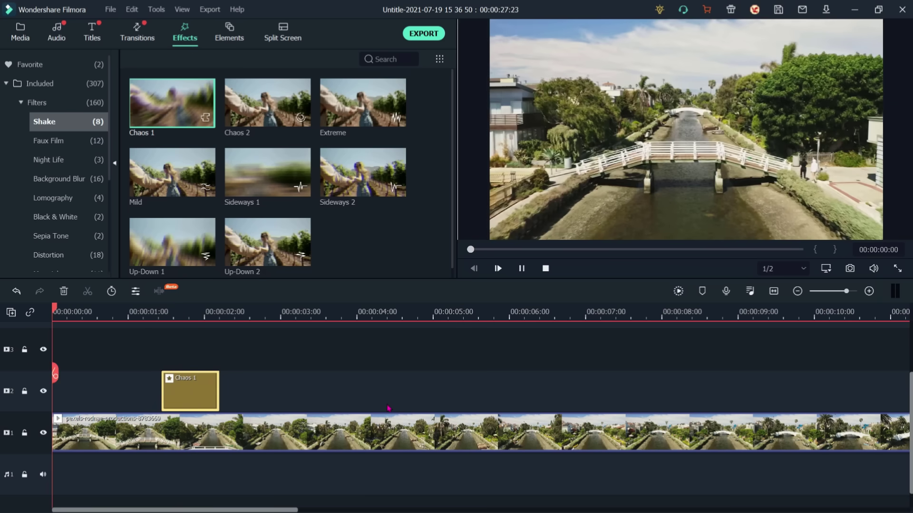
pyautogui.press('space')
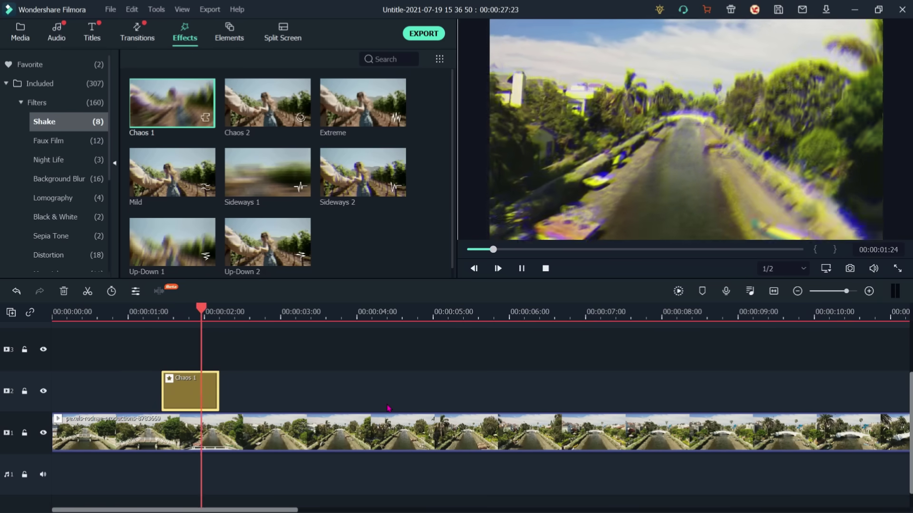
pyautogui.press('space')
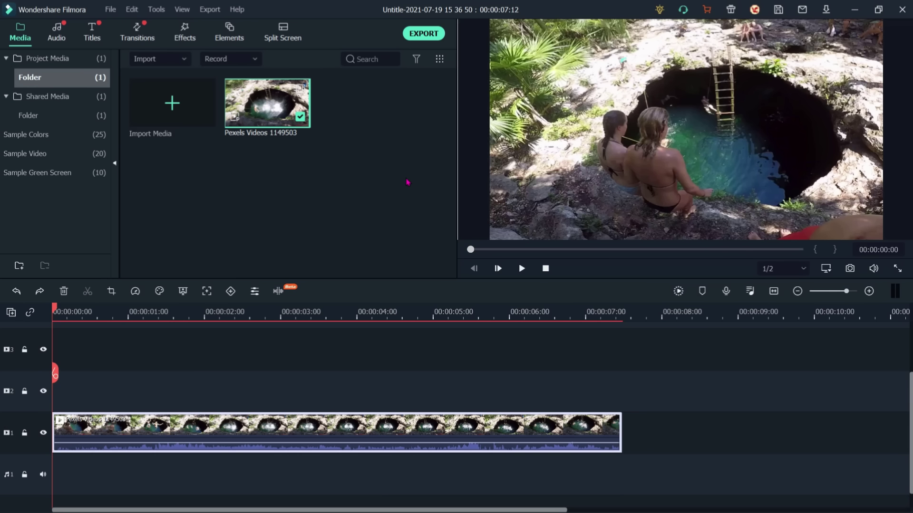
# Step: Play the cenote clip to find the mid-air jump and add a freeze frame at 00:00:01:08
pyautogui.press('space')
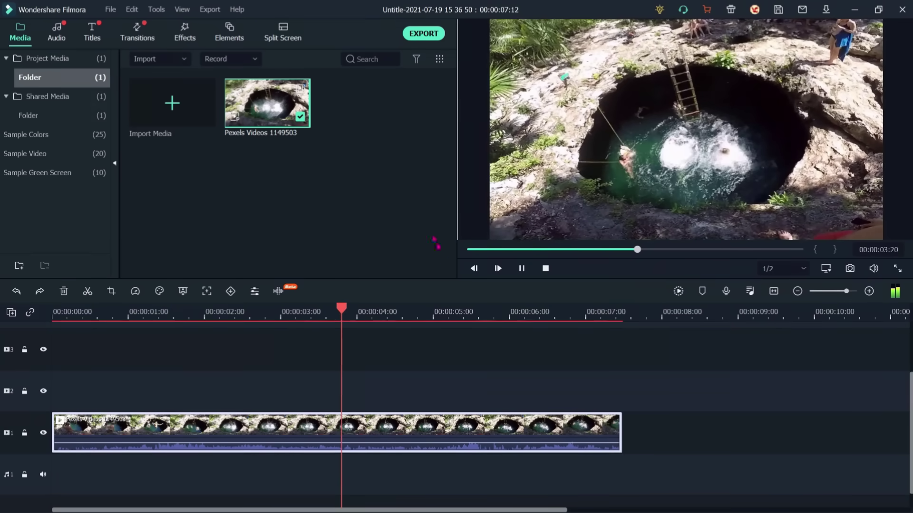
pyautogui.press('space')
pyautogui.moveTo(353, 310); pyautogui.dragTo(151, 405)
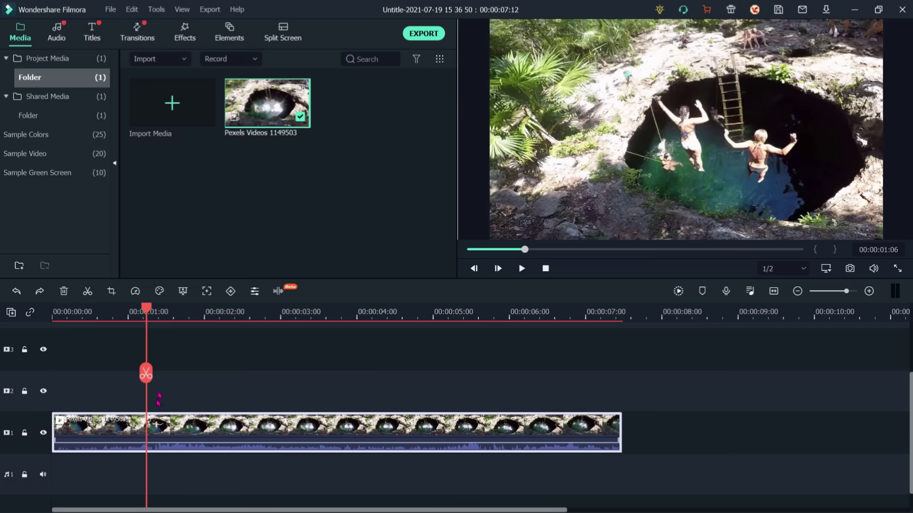
pyautogui.moveTo(150, 312)
pyautogui.mouseDown()
pyautogui.moveTo(142, 312)
pyautogui.moveTo(155, 312)
pyautogui.mouseUp()
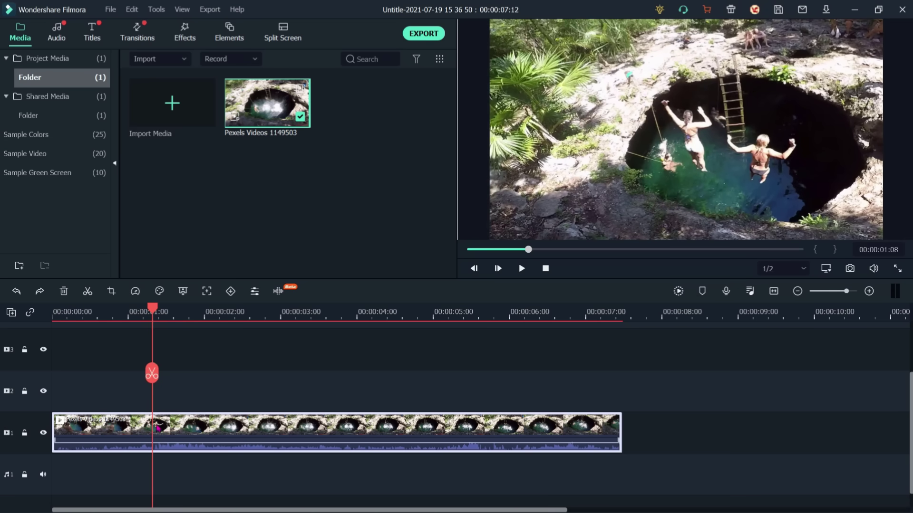
pyautogui.rightClick(158, 429)
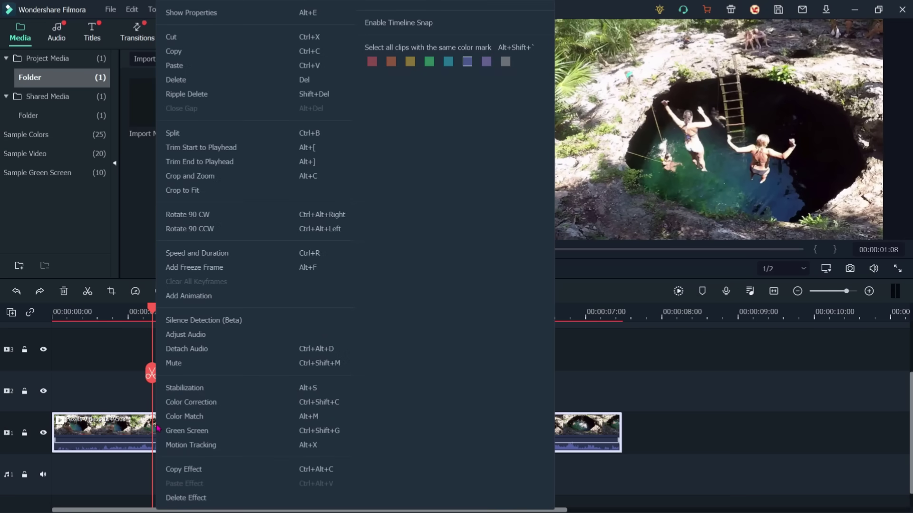
pyautogui.click(195, 268)
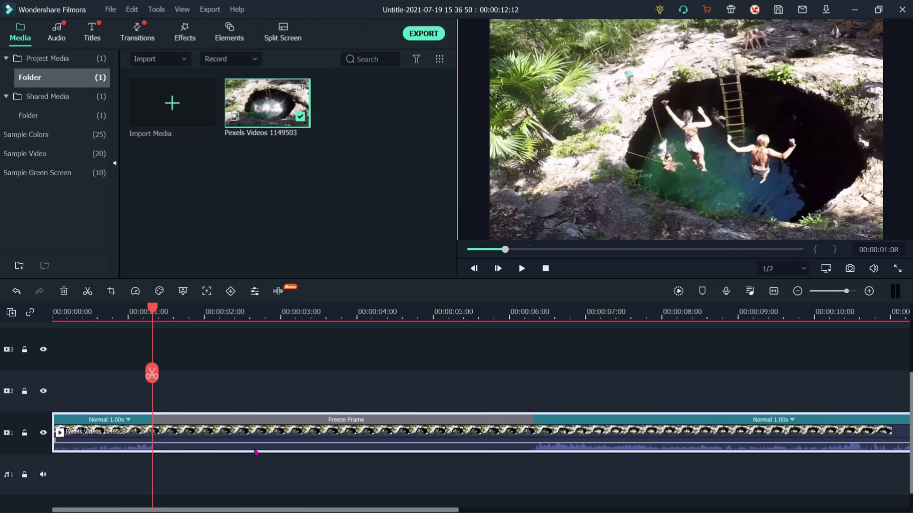
# Step: Play the cenote clip from the start through the freeze frame and return the playhead into the frozen section
pyautogui.moveTo(154, 310); pyautogui.dragTo(171, 310)
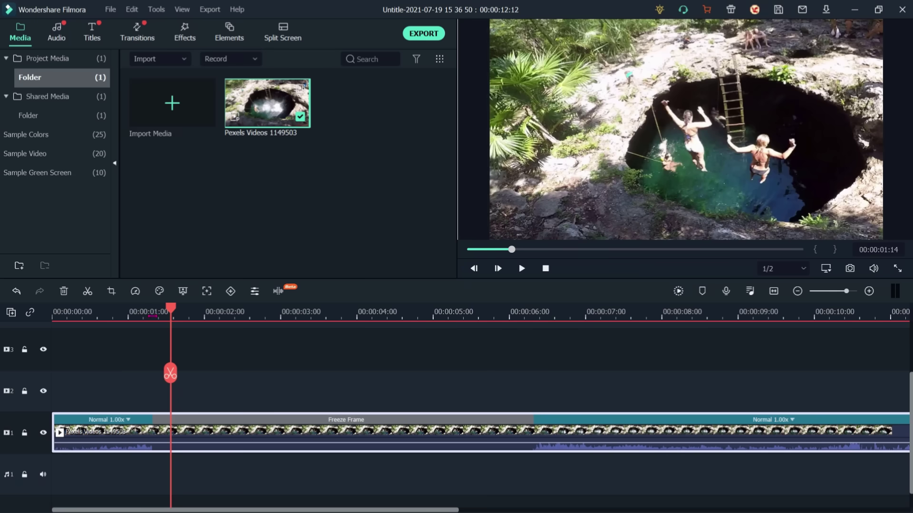
pyautogui.moveTo(170, 374); pyautogui.dragTo(54, 374)
pyautogui.press('space')
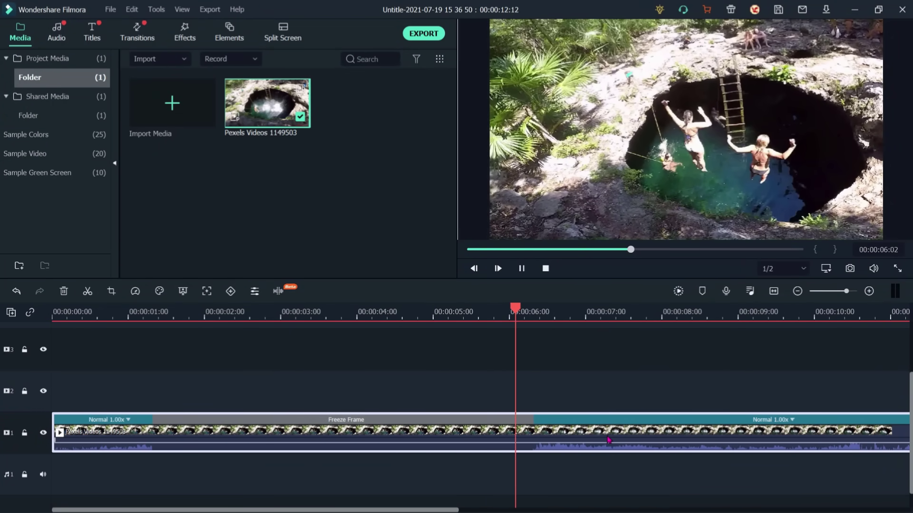
pyautogui.press('space')
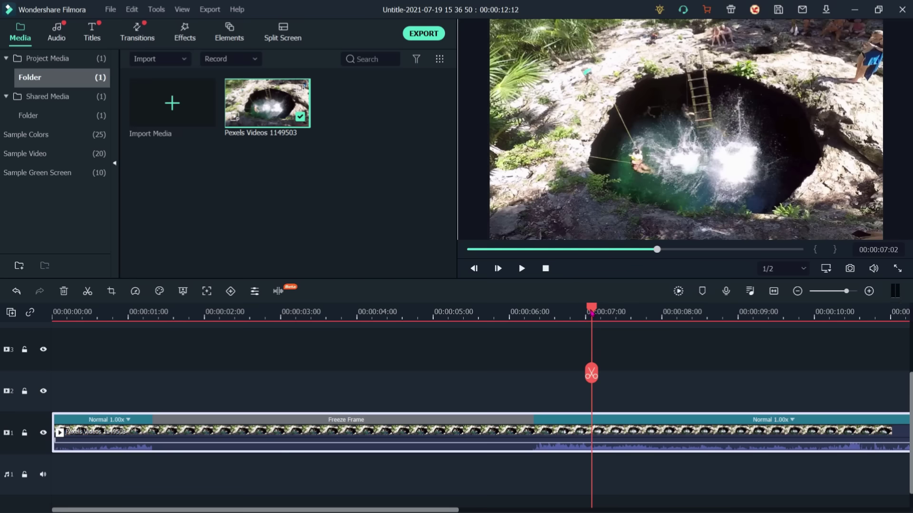
pyautogui.moveTo(560, 319); pyautogui.dragTo(257, 412)
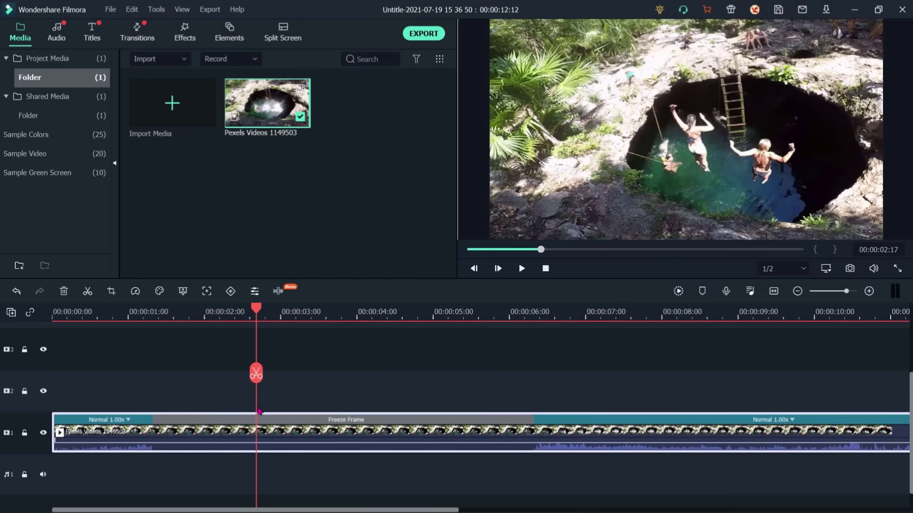
# Step: Set the freeze frame's duration to 1 second with Ripple Edit enabled
pyautogui.click(331, 423)
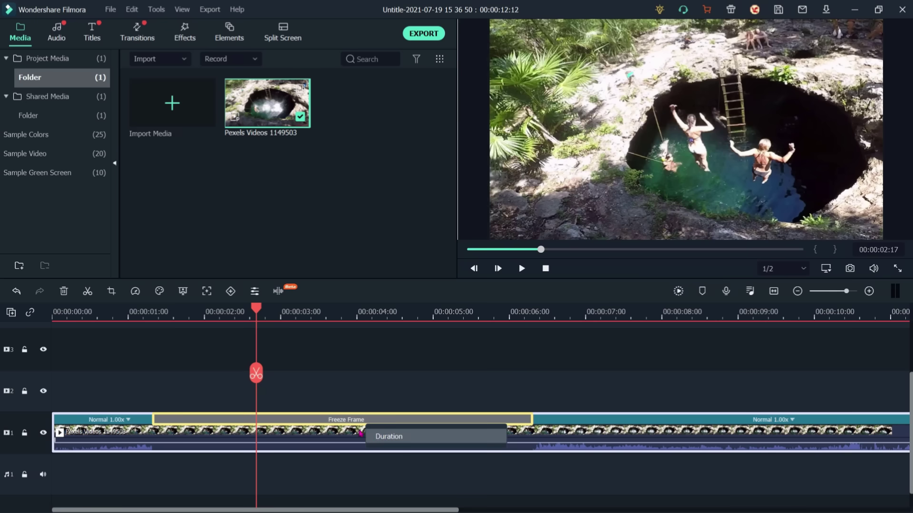
pyautogui.rightClick(343, 423)
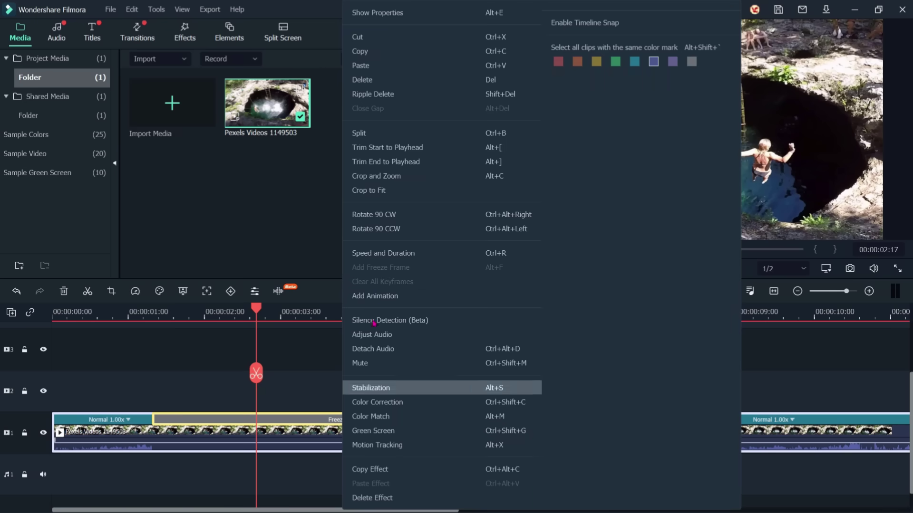
pyautogui.click(387, 254)
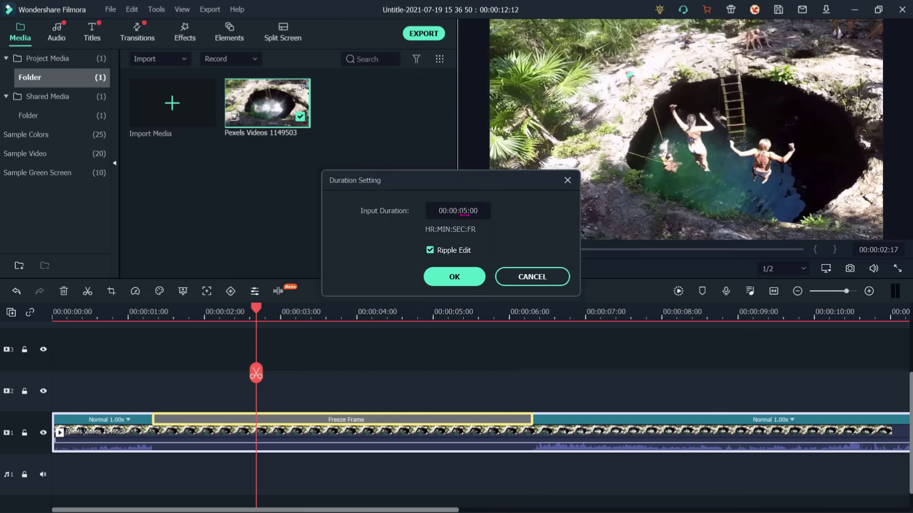
pyautogui.click(468, 211)
pyautogui.press('BackSpace')
pyautogui.write('1')
pyautogui.click(472, 283)
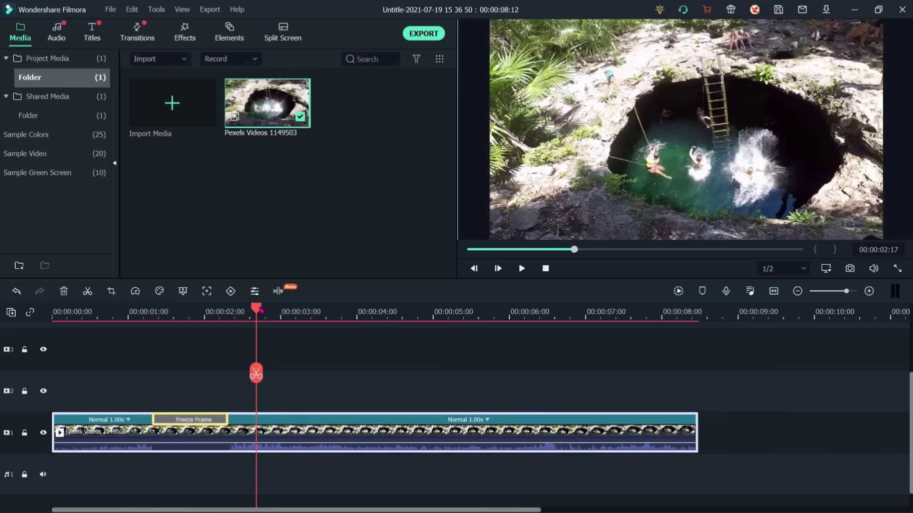
# Step: Replay the cenote clip from the start to check the shortened freeze frame
pyautogui.click(198, 317)
pyautogui.press('Home')
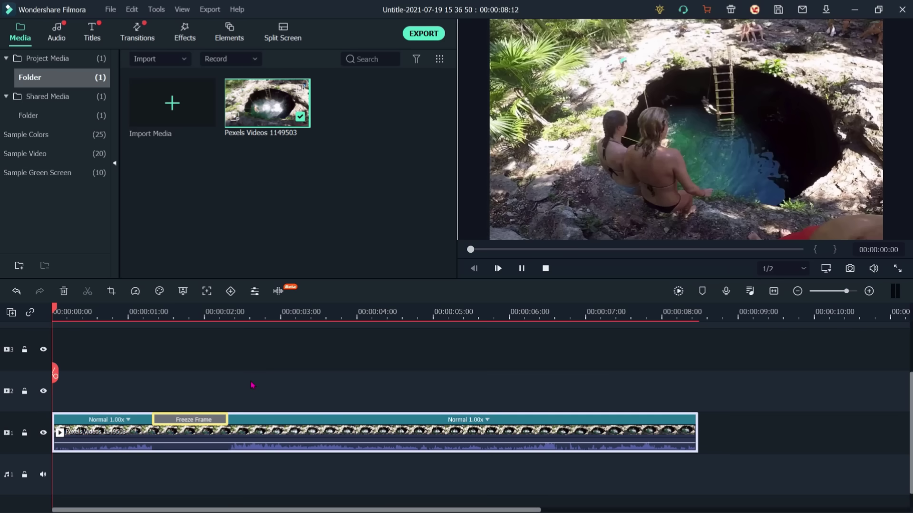
pyautogui.press('space')
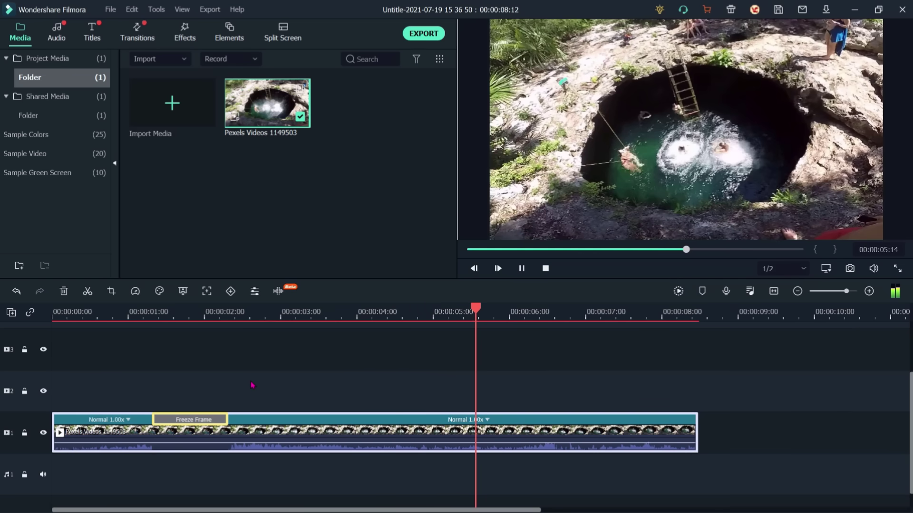
pyautogui.press('space')
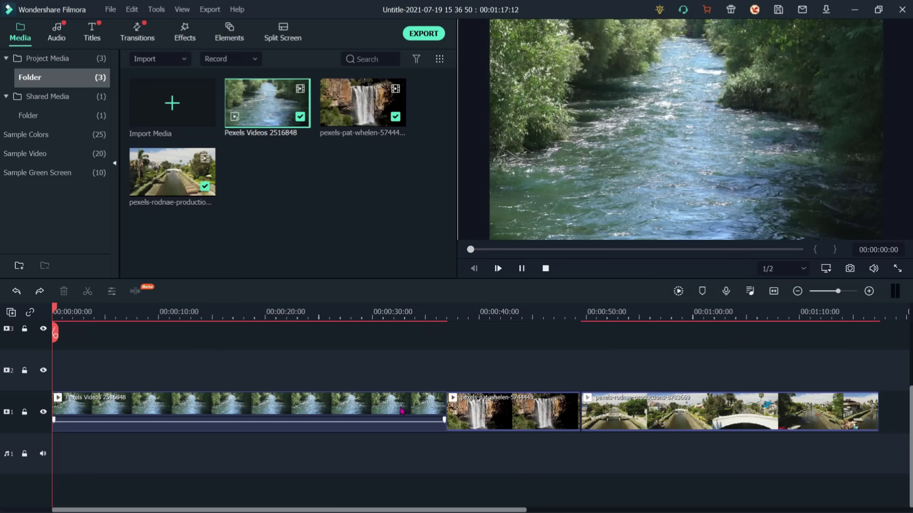
# Step: Play the river clip and preview the cut from the river to the waterfall clip
pyautogui.press('space')
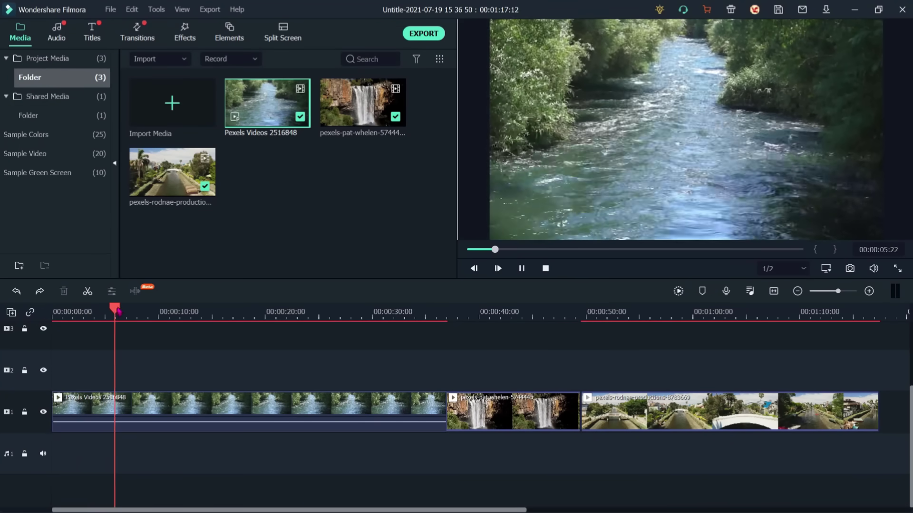
pyautogui.click(412, 403)
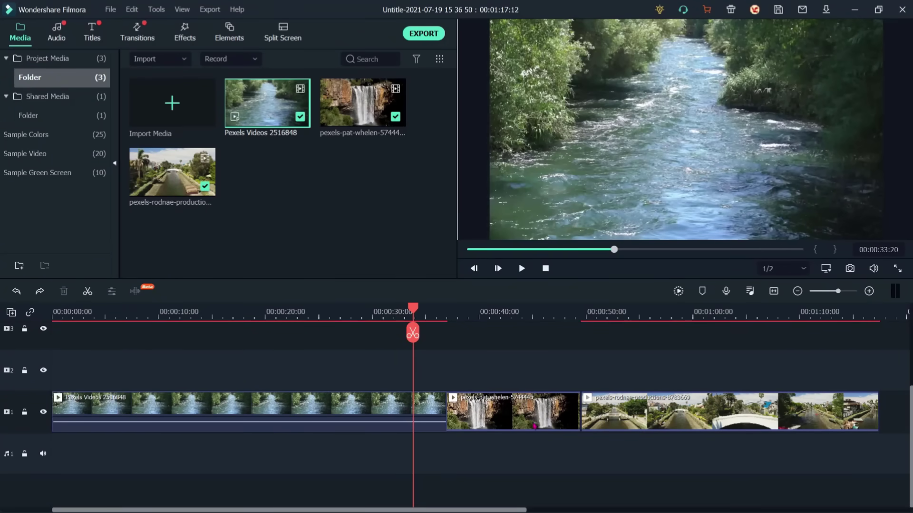
pyautogui.press('space')
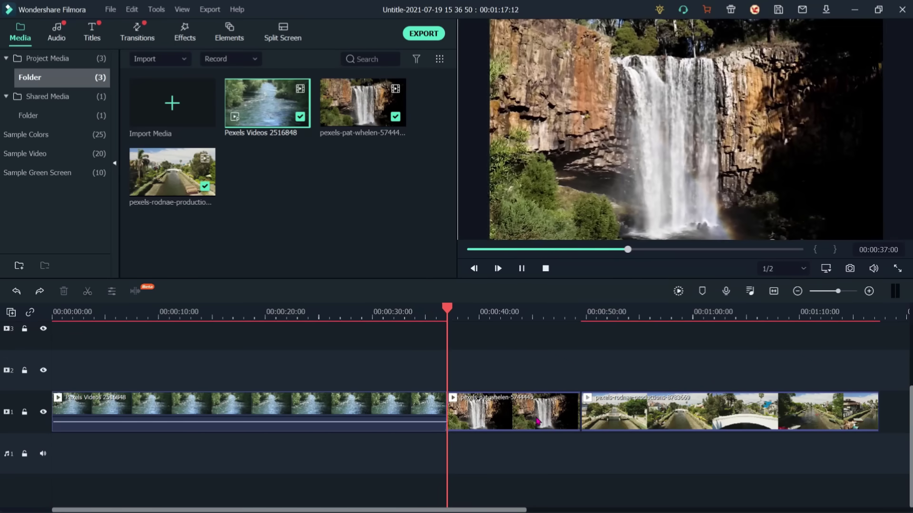
pyautogui.press('space')
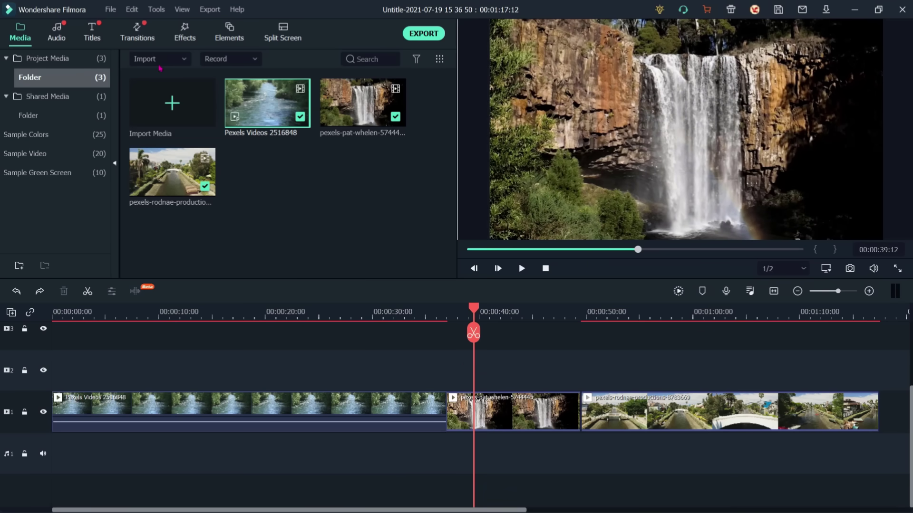
# Step: Search the transitions for "fade" and move the playhead to 00:00:33:12, before the river clip's end
pyautogui.click(141, 33)
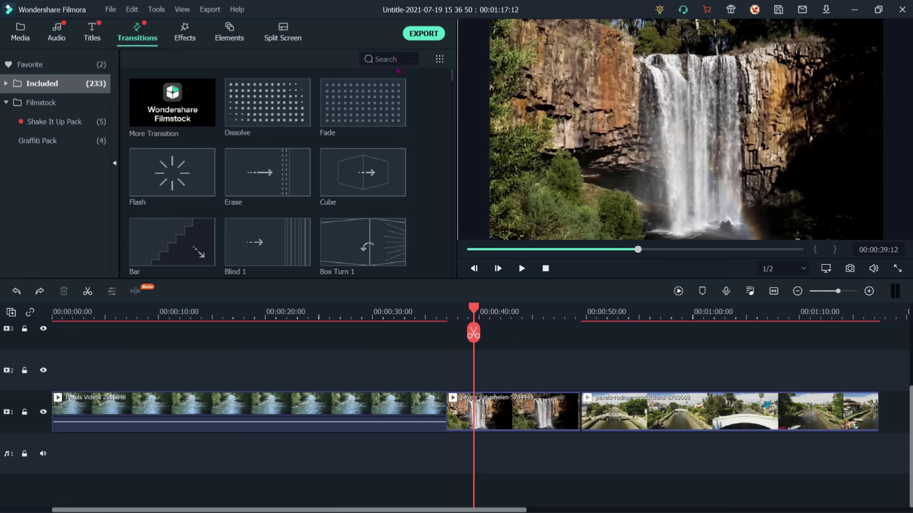
pyautogui.click(398, 59)
pyautogui.write('fade')
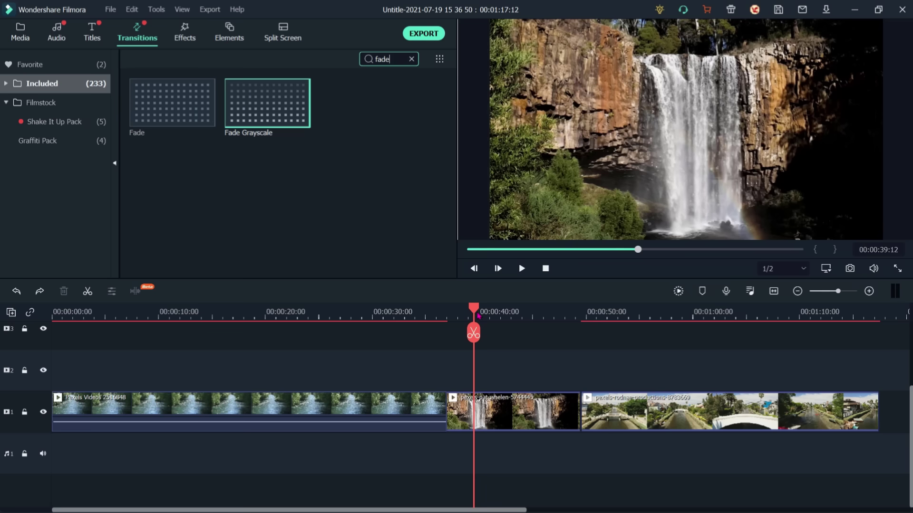
pyautogui.moveTo(476, 312); pyautogui.dragTo(411, 323)
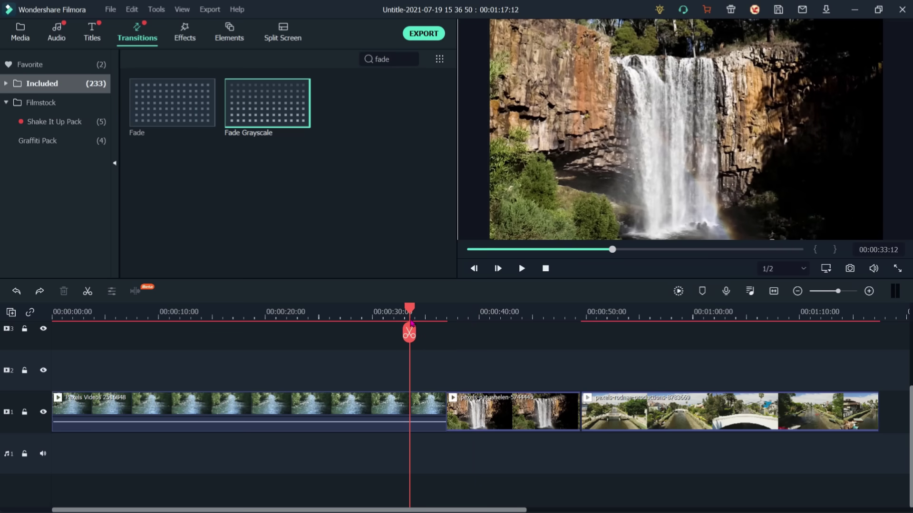
# Step: Add the Fade transition at the end of the river clip only and play it back
pyautogui.click(169, 106)
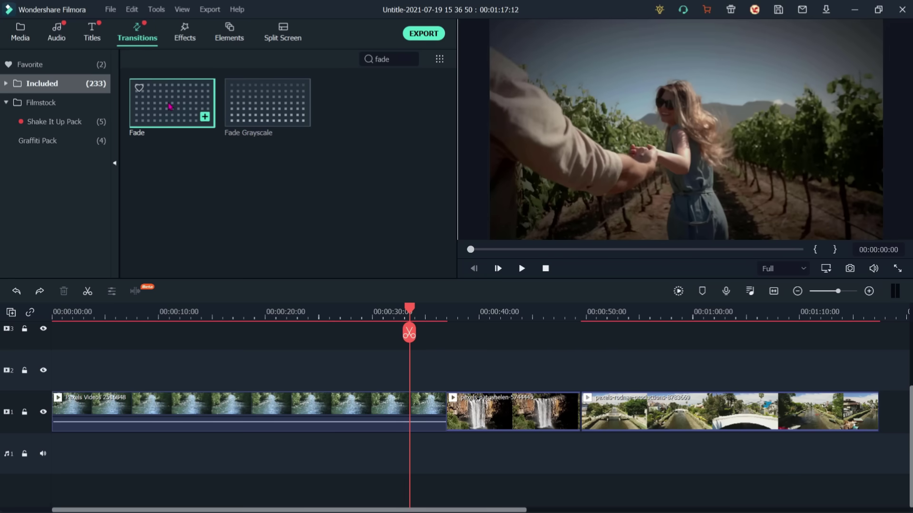
pyautogui.moveTo(170, 106); pyautogui.dragTo(427, 408)
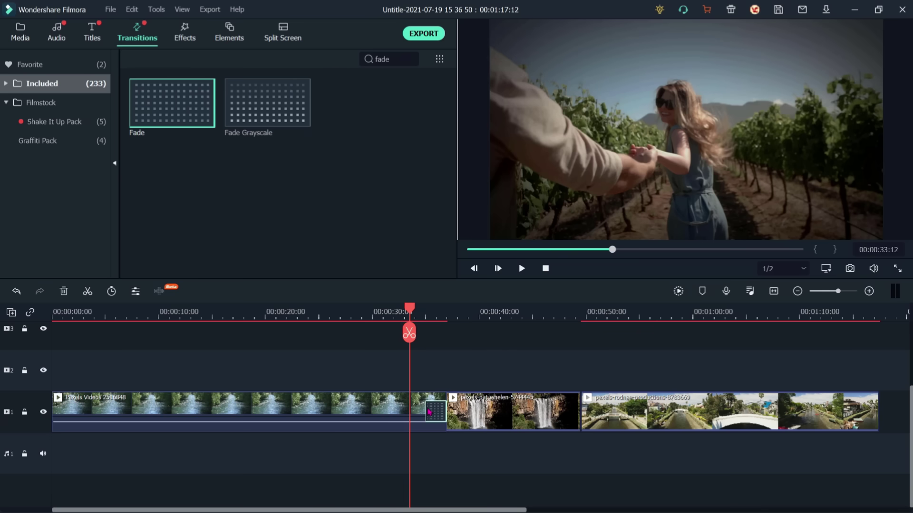
pyautogui.moveTo(408, 310); pyautogui.dragTo(423, 311)
pyautogui.press('space')
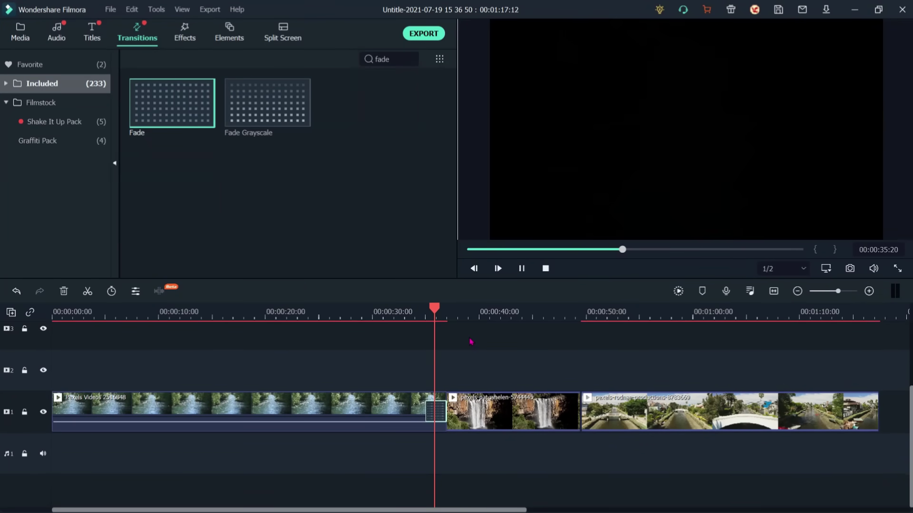
pyautogui.press('space')
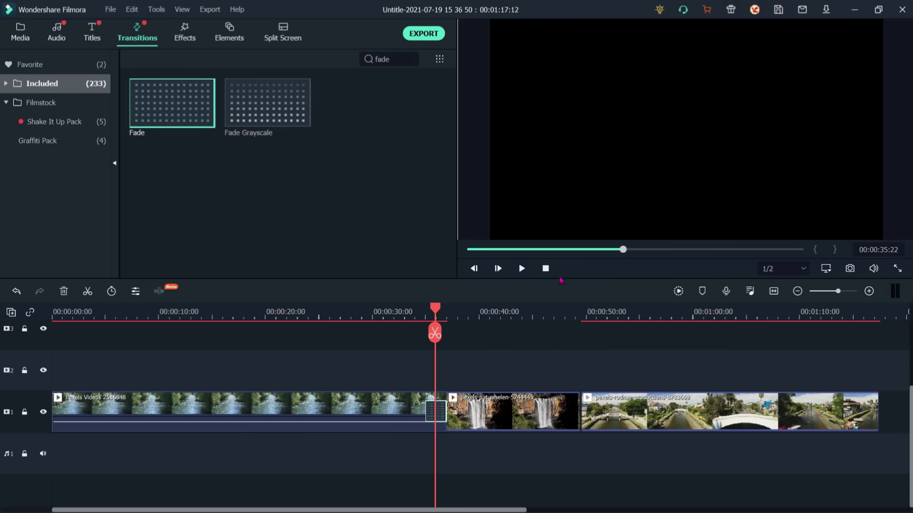
# Step: Replay the river clip's fade into the waterfall clip and undo adding the Fade transition
pyautogui.moveTo(434, 314); pyautogui.dragTo(424, 313)
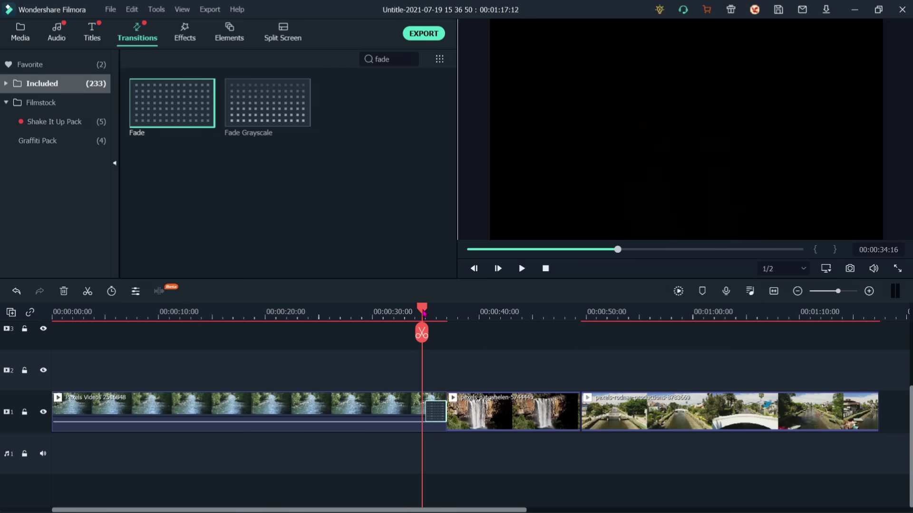
pyautogui.press('space')
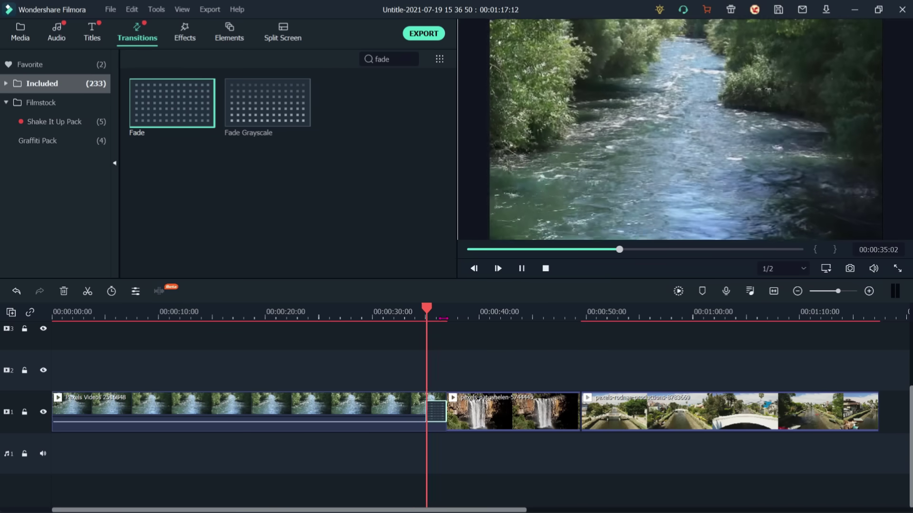
pyautogui.press('space')
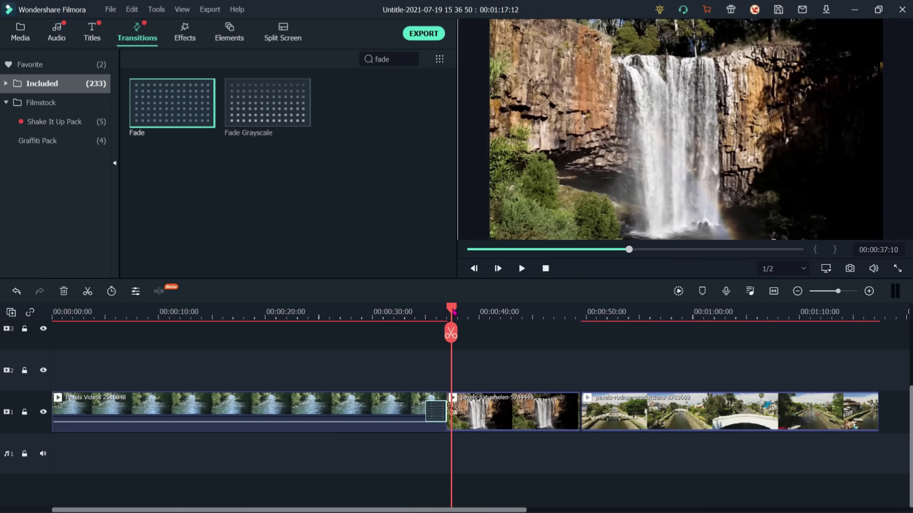
pyautogui.moveTo(452, 312); pyautogui.dragTo(458, 311)
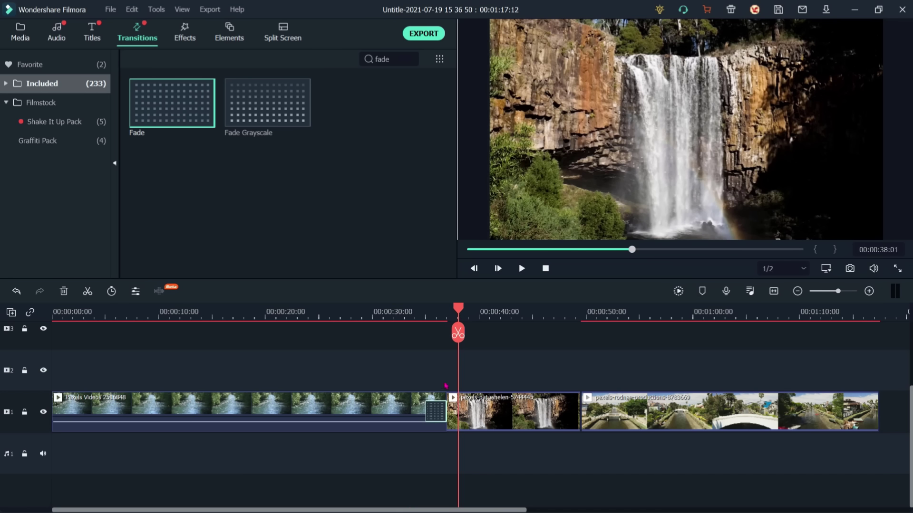
pyautogui.hotkey('ctrl', 'z')
# Step: Place the Fade transition across the cut between the river and waterfall clips, and preview it from just before the cut
pyautogui.moveTo(178, 103); pyautogui.dragTo(363, 362)
pyautogui.moveTo(433, 417); pyautogui.dragTo(446, 415)
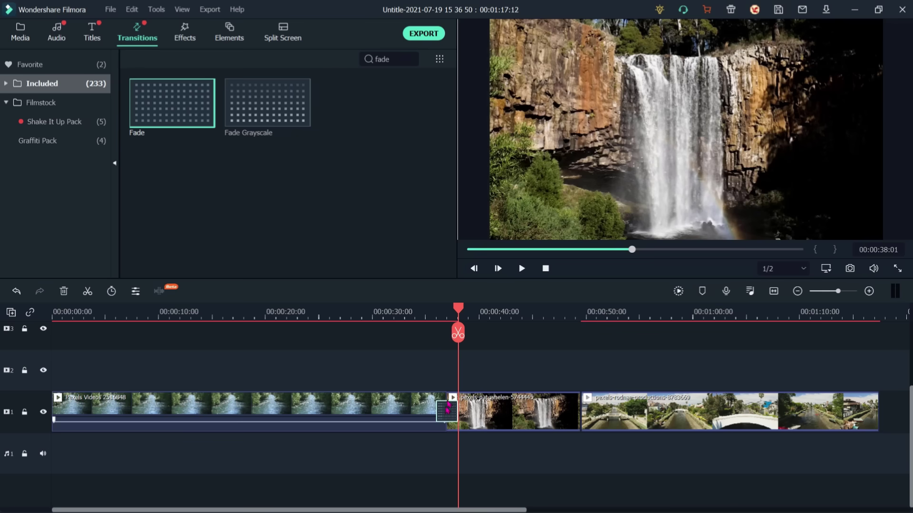
pyautogui.moveTo(458, 312); pyautogui.dragTo(429, 316)
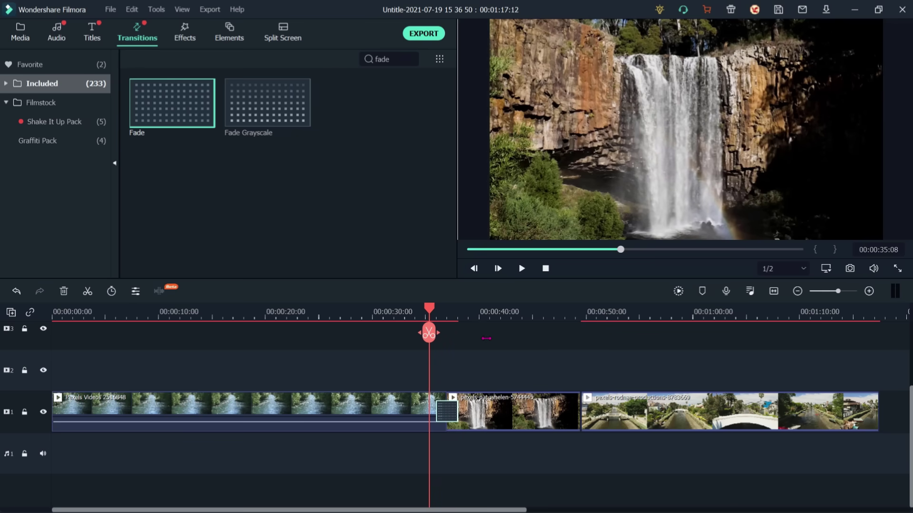
pyautogui.press('space')
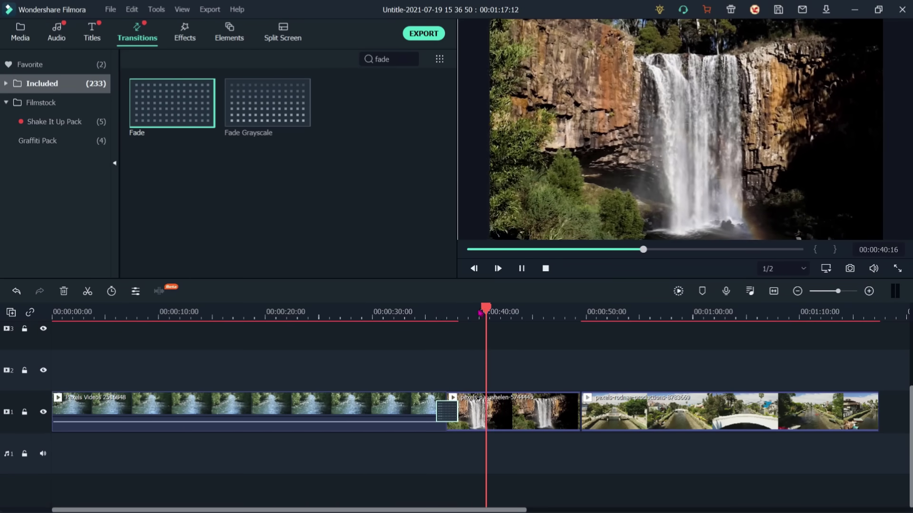
pyautogui.moveTo(481, 311); pyautogui.dragTo(430, 311)
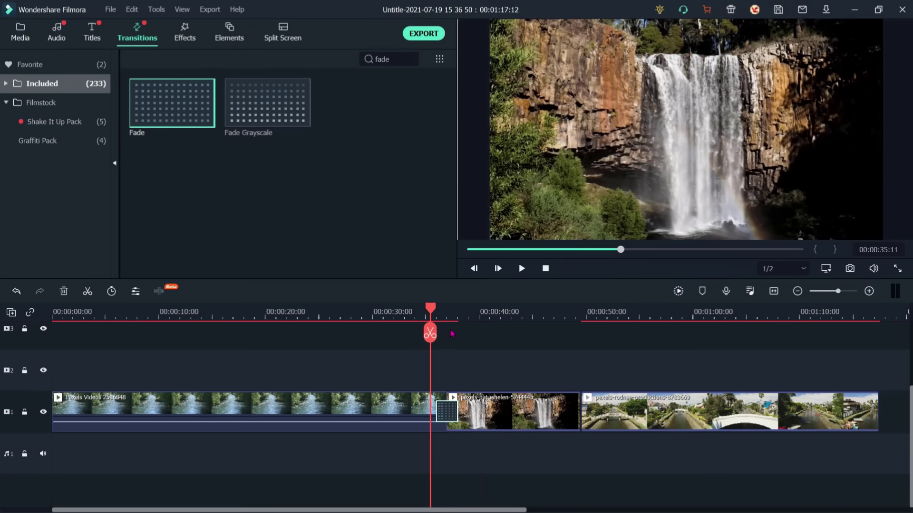
# Step: Play through the Fade transition between the river and waterfall clips to check how it looks
pyautogui.press('space')
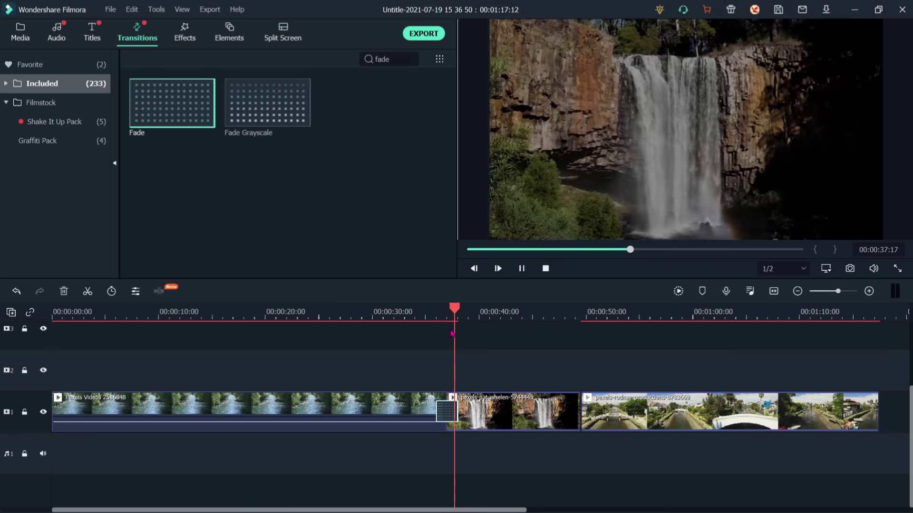
pyautogui.press('space')
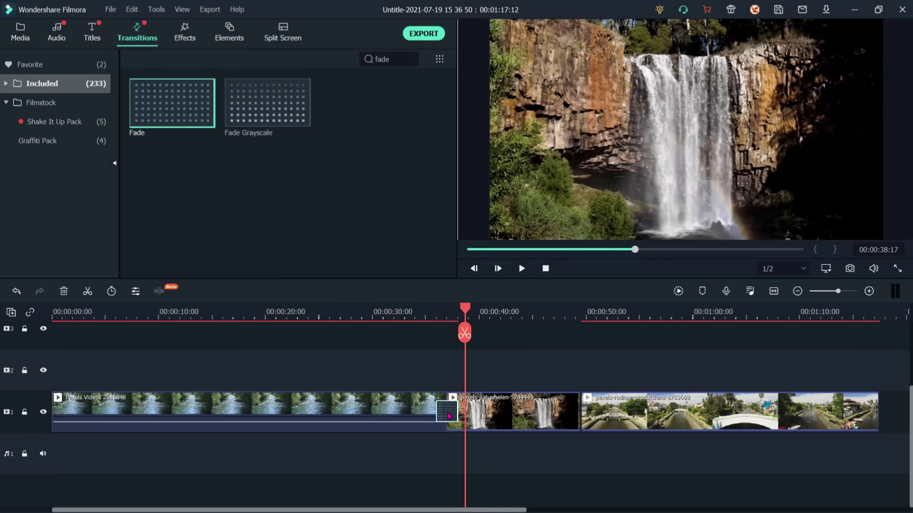
pyautogui.press('space')
# Step: Lengthen the Fade transition between the river and waterfall clips to about 6 seconds and play it back from before the transition
pyautogui.moveTo(436, 409); pyautogui.dragTo(415, 407)
pyautogui.moveTo(484, 354); pyautogui.dragTo(386, 356)
pyautogui.press('space')
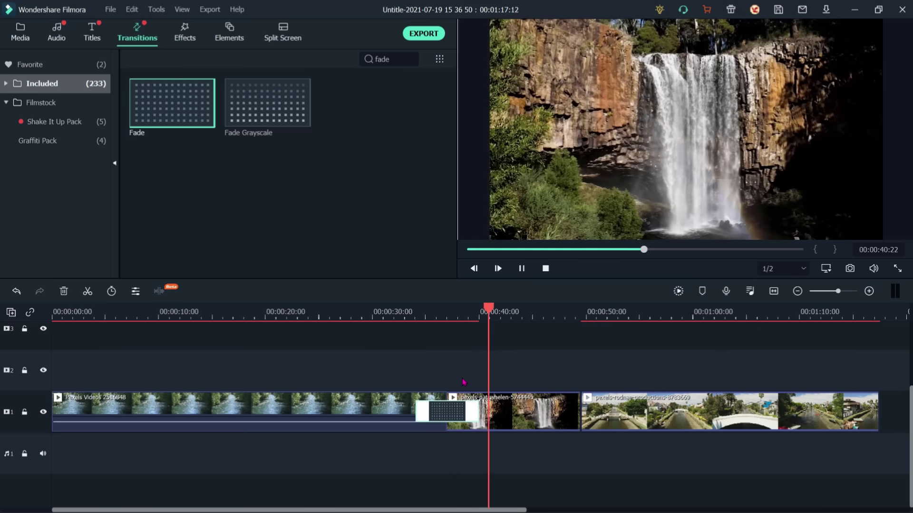
pyautogui.press('space')
# Step: Add Fade transitions at the river clip's start, the waterfall clip's end and the last clip's end, and return the playhead to 00:00:00:00
pyautogui.moveTo(139, 88); pyautogui.dragTo(62, 413)
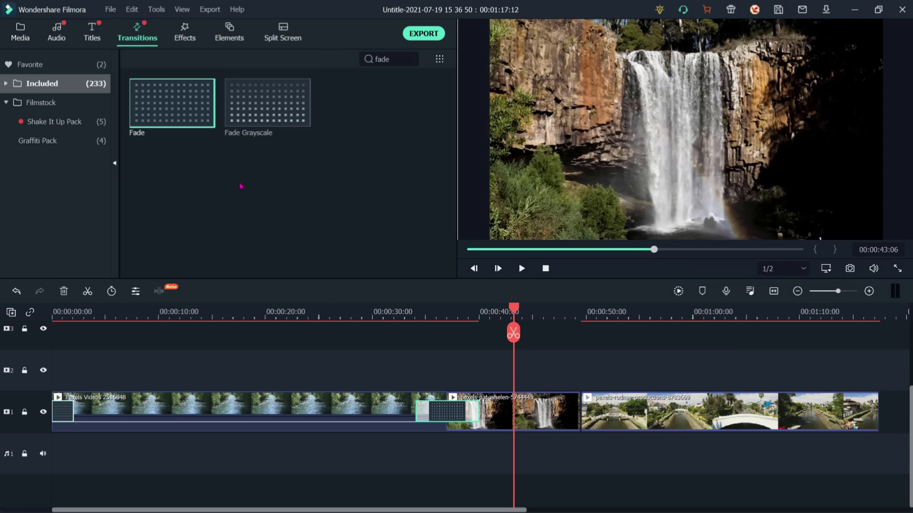
pyautogui.moveTo(204, 117); pyautogui.dragTo(558, 407)
pyautogui.moveTo(203, 116); pyautogui.dragTo(864, 413)
pyautogui.scroll(-3, 375, 406)
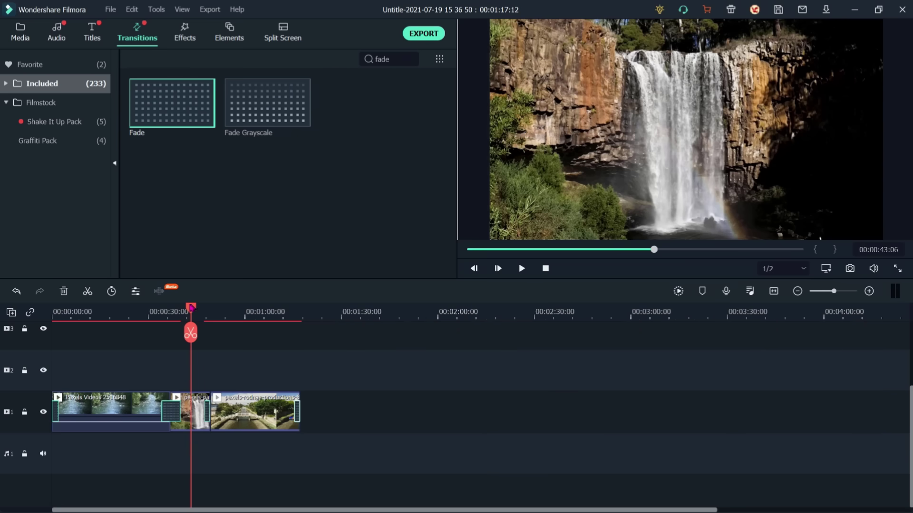
pyautogui.moveTo(192, 308); pyautogui.dragTo(53, 308)
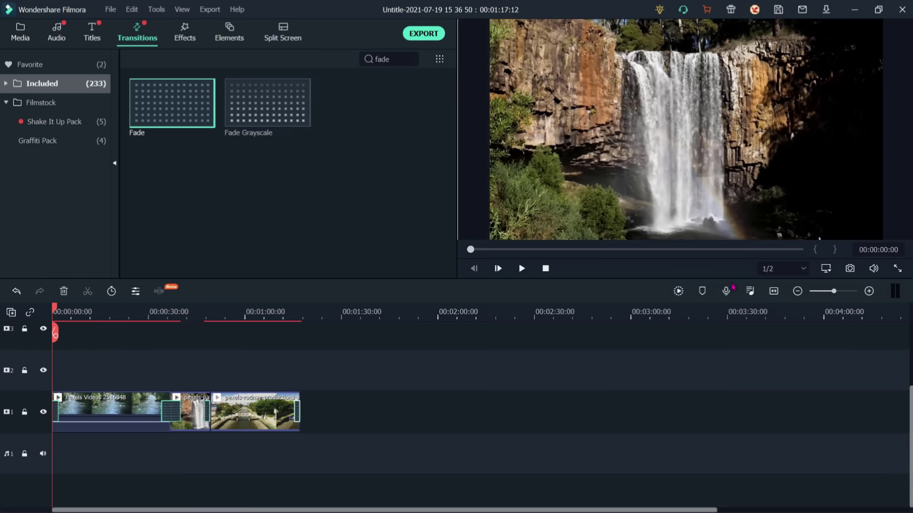
# Step: Play the timeline in full screen from the start to review the fades between clips, and return to the editor
pyautogui.press('space')
pyautogui.hotkey('alt', 'Return')
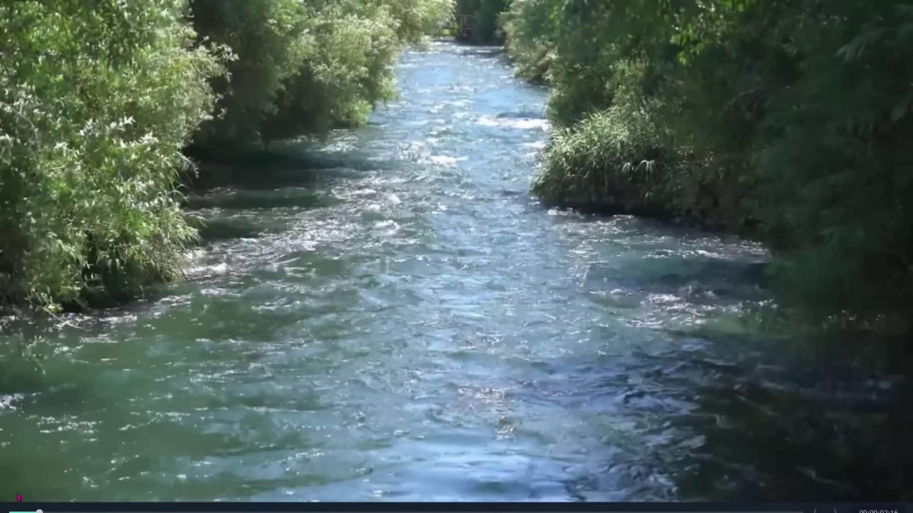
pyautogui.hotkey('ctrl', '/')
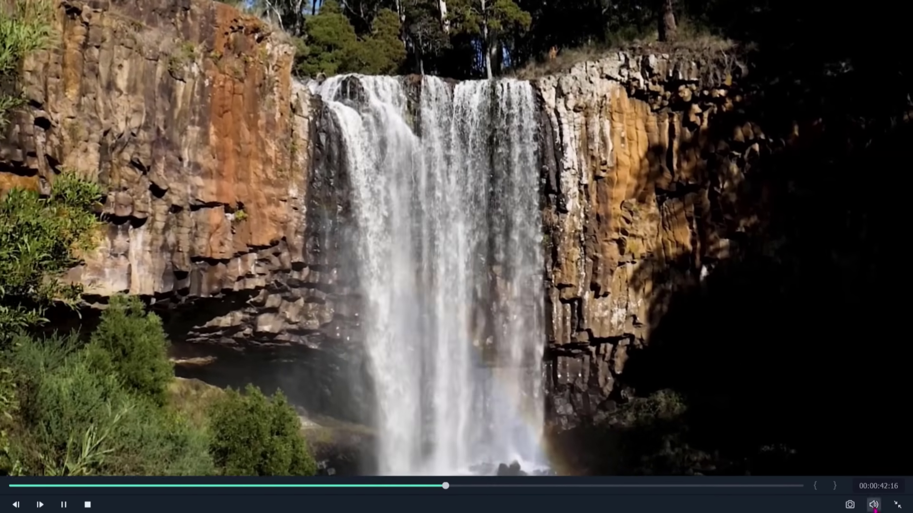
pyautogui.click(897, 505)
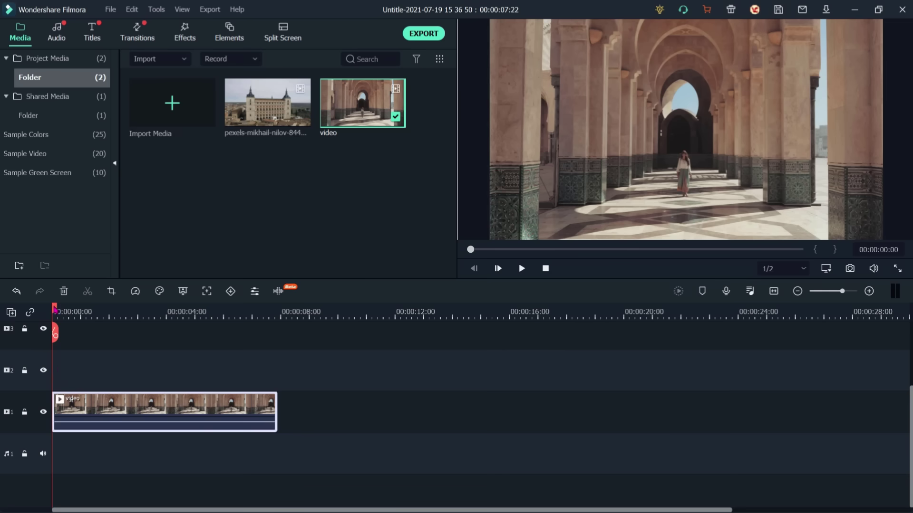
# Step: Preview the video clip and add the Black & White 1 effect on the track above it, aligned with its start
pyautogui.press('space')
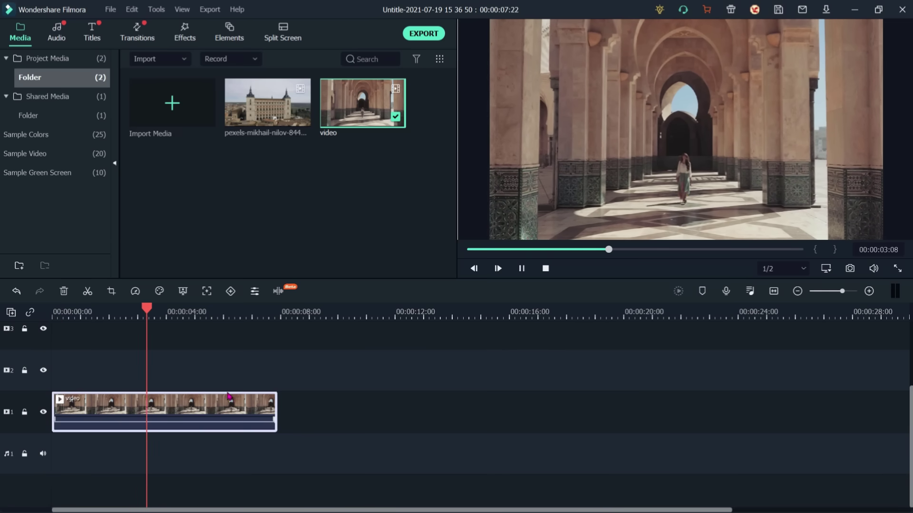
pyautogui.press('space')
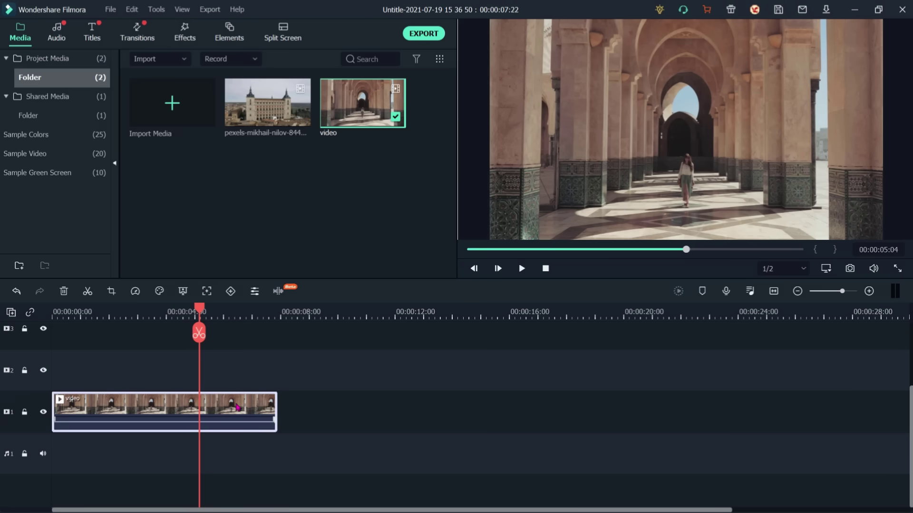
pyautogui.click(182, 38)
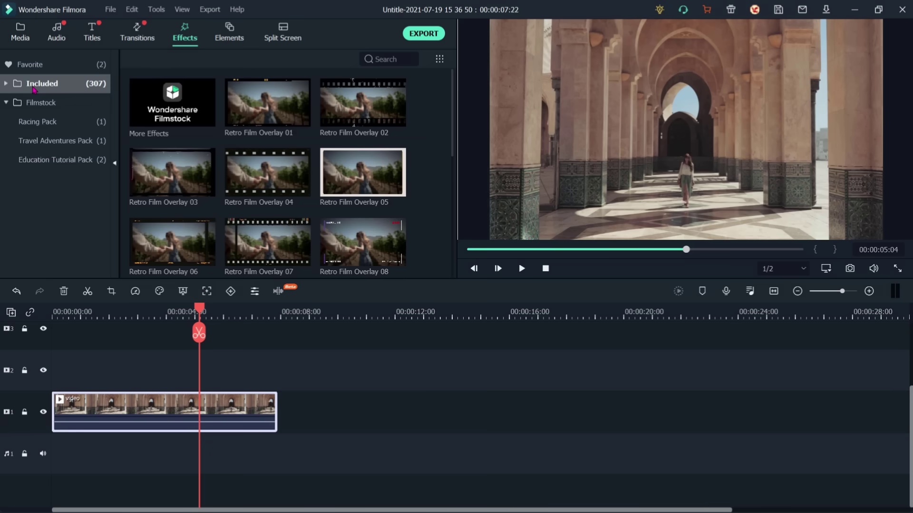
pyautogui.click(379, 59)
pyautogui.write('black')
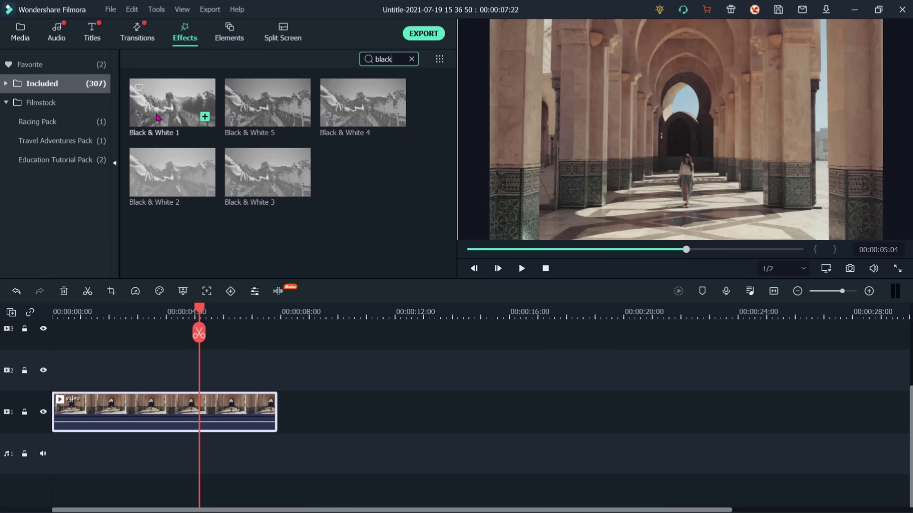
pyautogui.moveTo(162, 113); pyautogui.dragTo(52, 373)
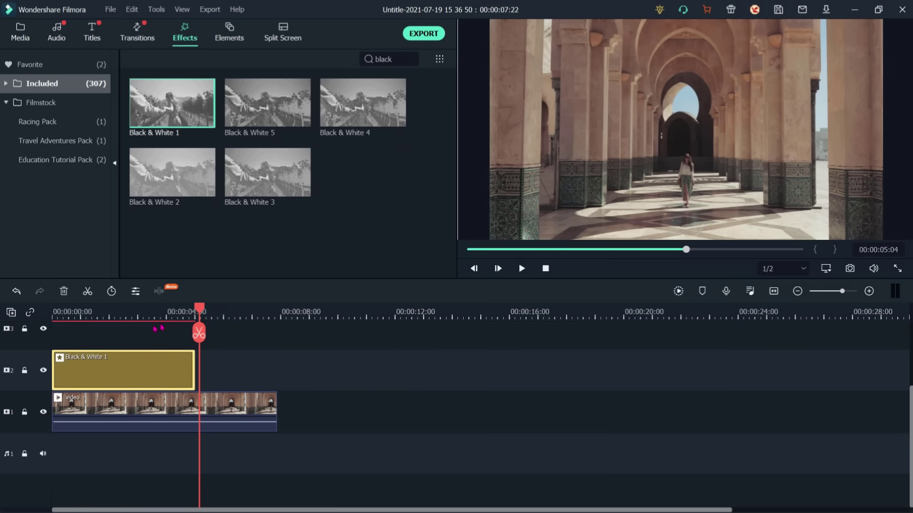
# Step: Extend the Black & White 1 effect to the end of the video clip and check the result in a full-screen preview
pyautogui.moveTo(200, 309); pyautogui.dragTo(34, 337)
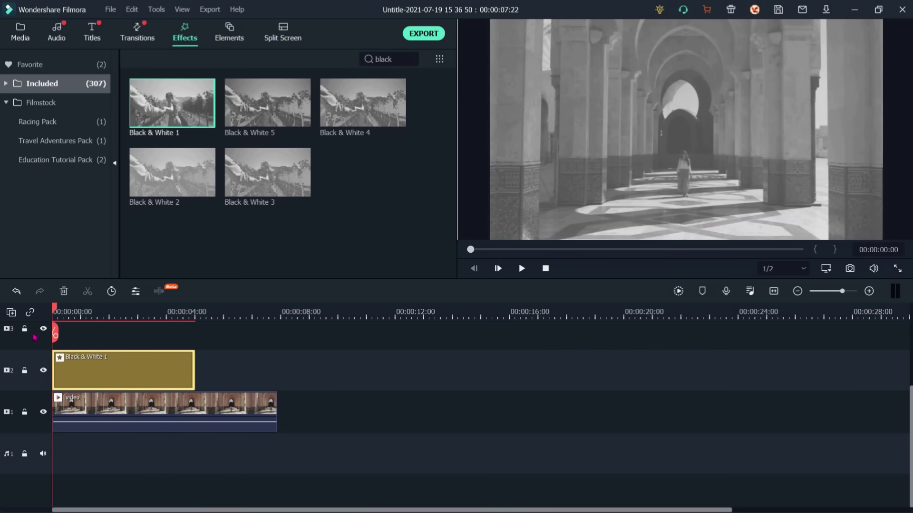
pyautogui.press('space')
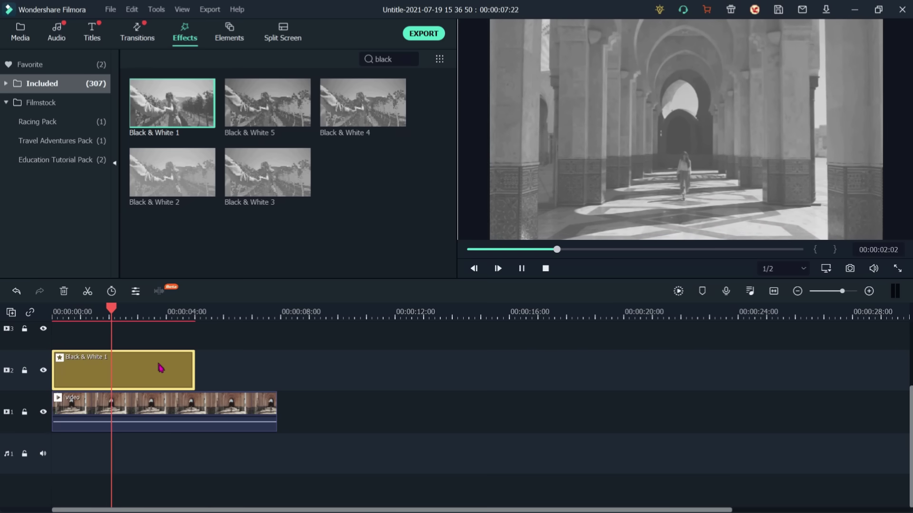
pyautogui.press('space')
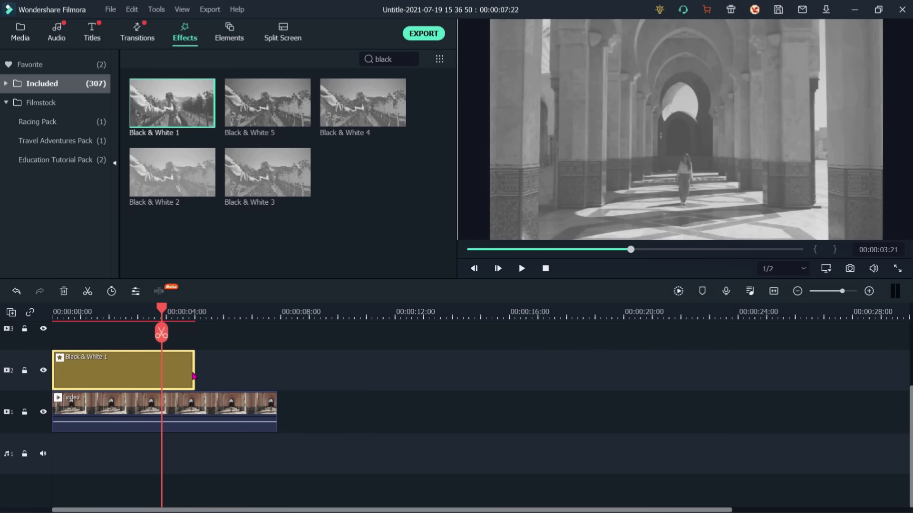
pyautogui.moveTo(195, 373); pyautogui.dragTo(275, 383)
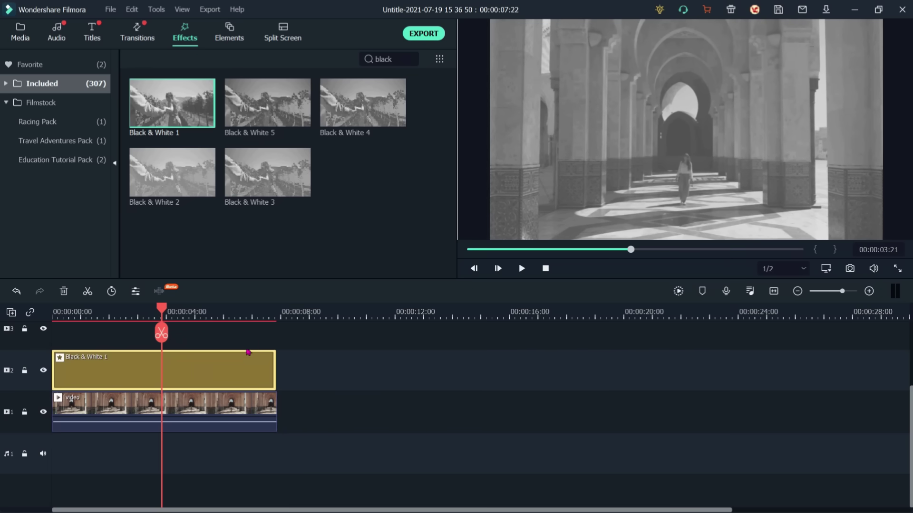
pyautogui.click(902, 269)
pyautogui.click(63, 506)
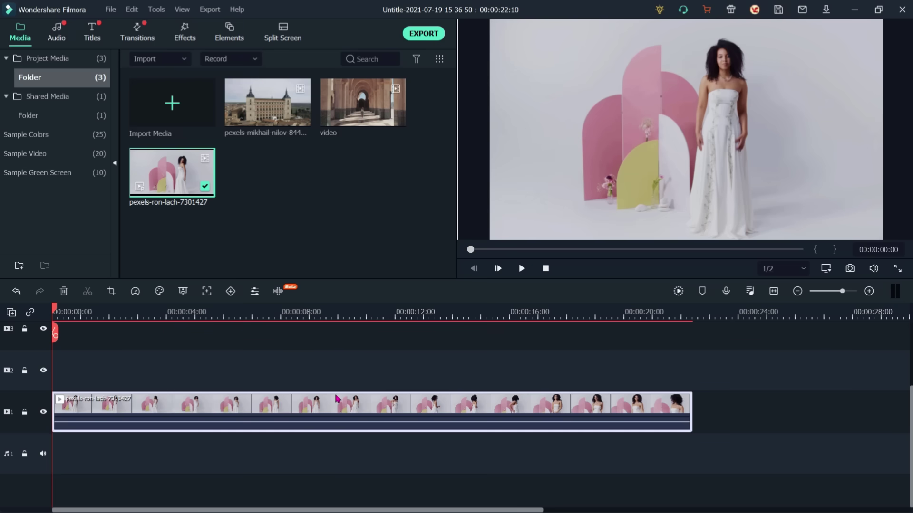
# Step: Split the pexels-ron-lach-7301427 clip at 00:00:11:01
pyautogui.press('space')
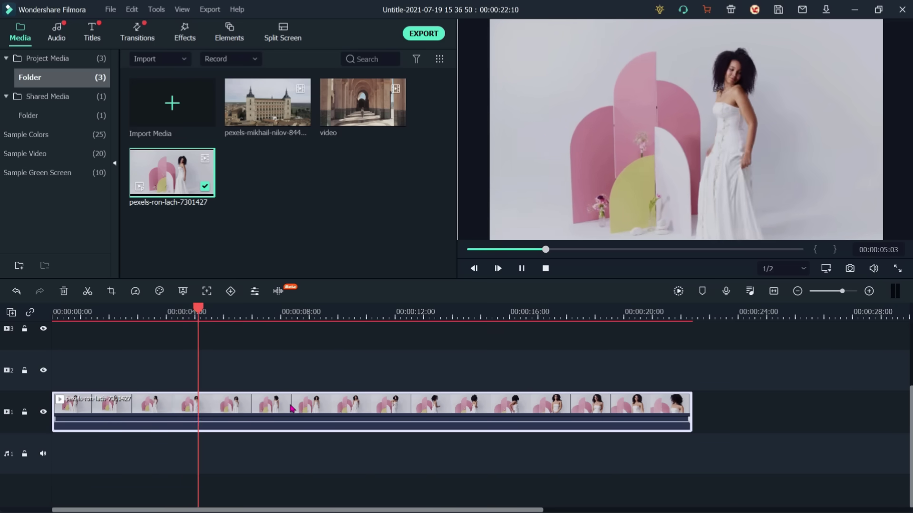
pyautogui.click(366, 366)
pyautogui.moveTo(366, 366); pyautogui.dragTo(369, 369)
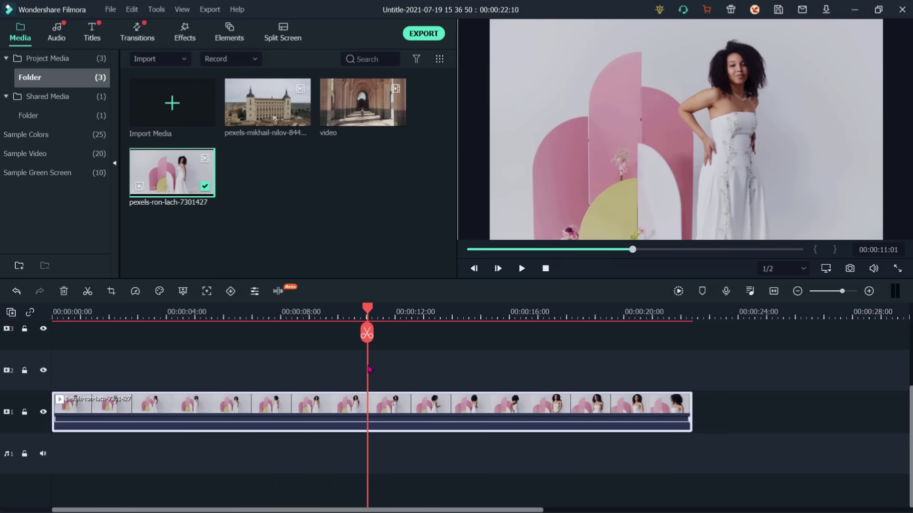
pyautogui.hotkey('ctrl', 'b')
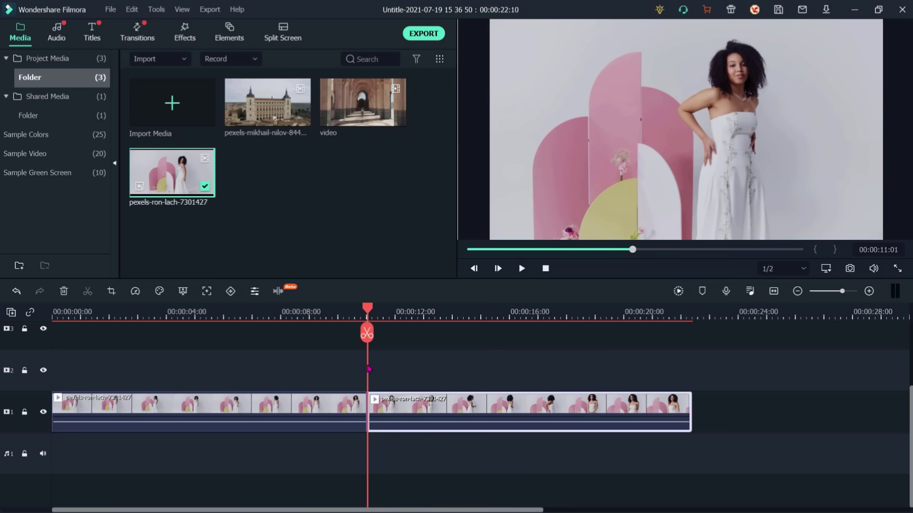
# Step: Search the effects for "bla" and add Black & White 1 on the track above the start of the first clip segment
pyautogui.moveTo(366, 317); pyautogui.dragTo(313, 325)
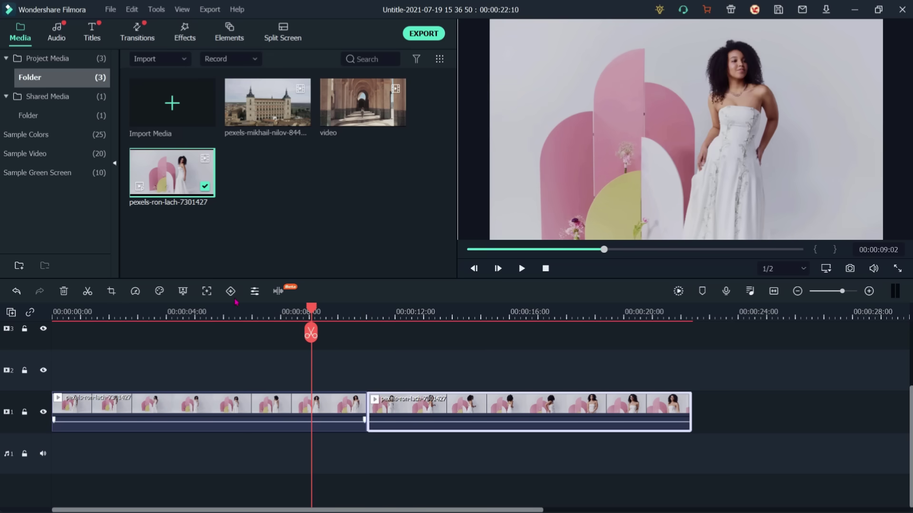
pyautogui.click(189, 42)
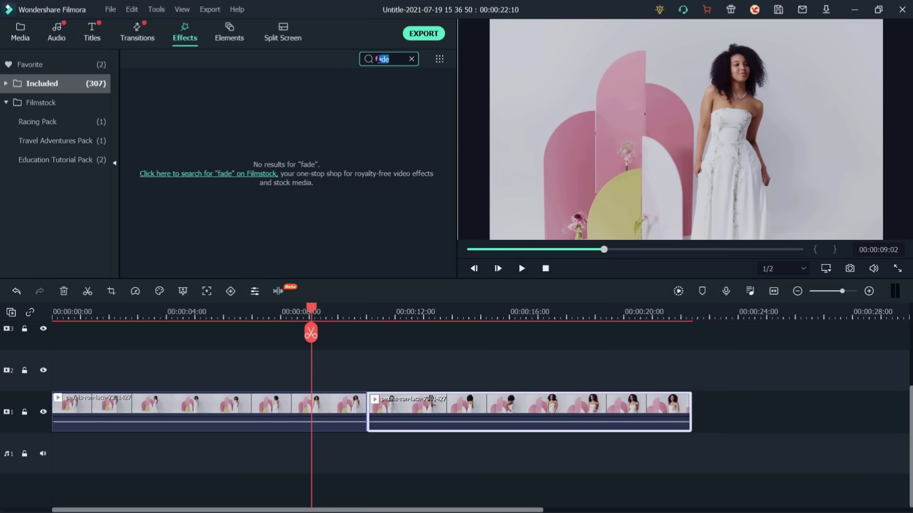
pyautogui.moveTo(379, 58); pyautogui.dragTo(375, 59)
pyautogui.press('BackSpace')
pyautogui.write('bla')
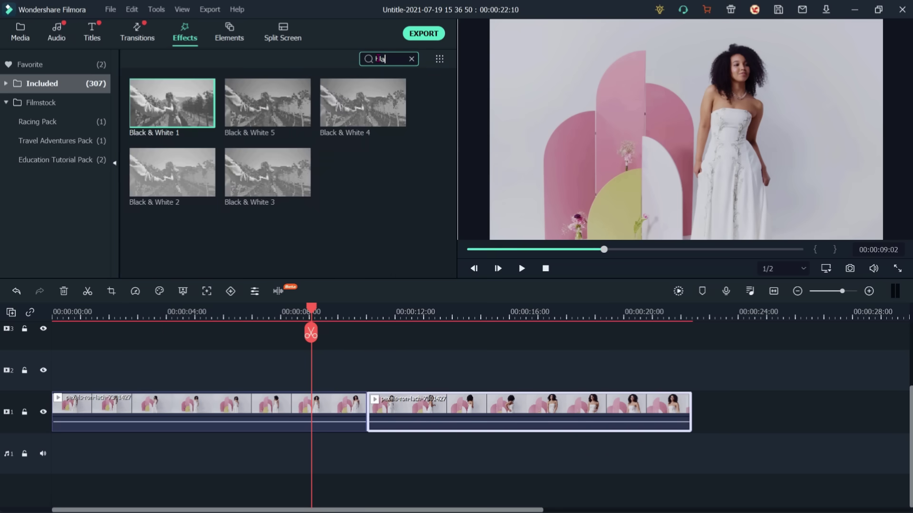
pyautogui.moveTo(172, 102); pyautogui.dragTo(55, 393)
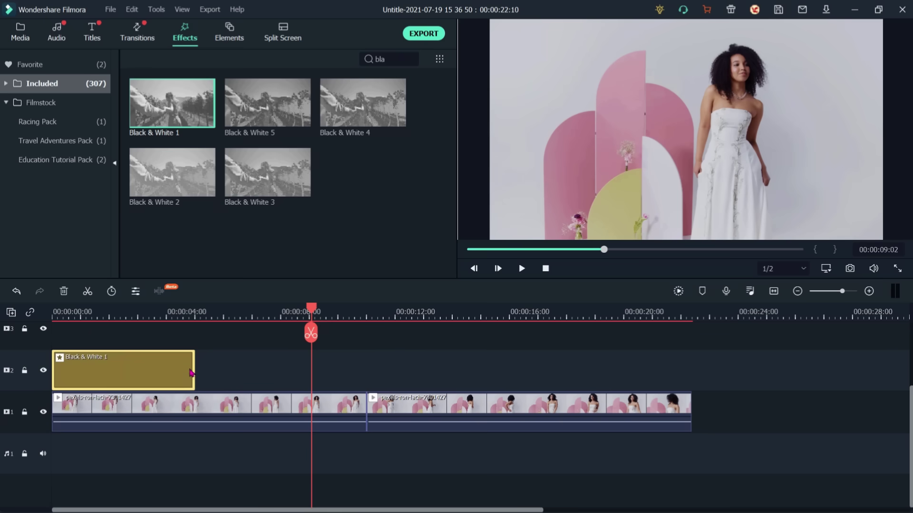
# Step: Stretch the Black & White 1 effect to end exactly at the split, and play across the change to color
pyautogui.moveTo(195, 370); pyautogui.dragTo(363, 393)
pyautogui.moveTo(313, 309); pyautogui.dragTo(54, 312)
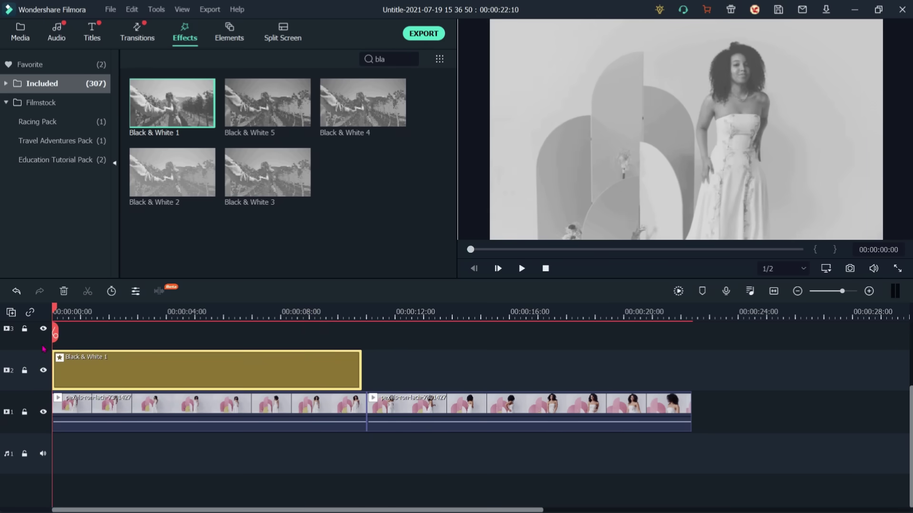
pyautogui.press('space')
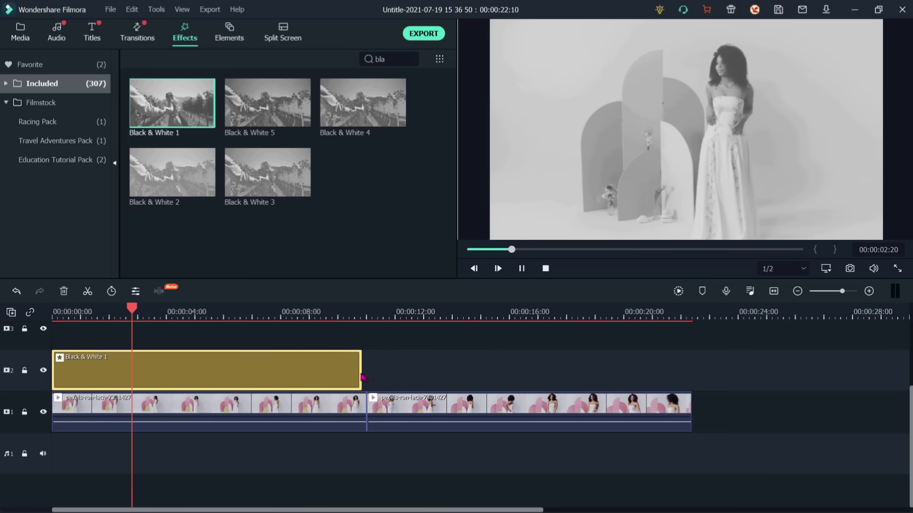
pyautogui.press('space')
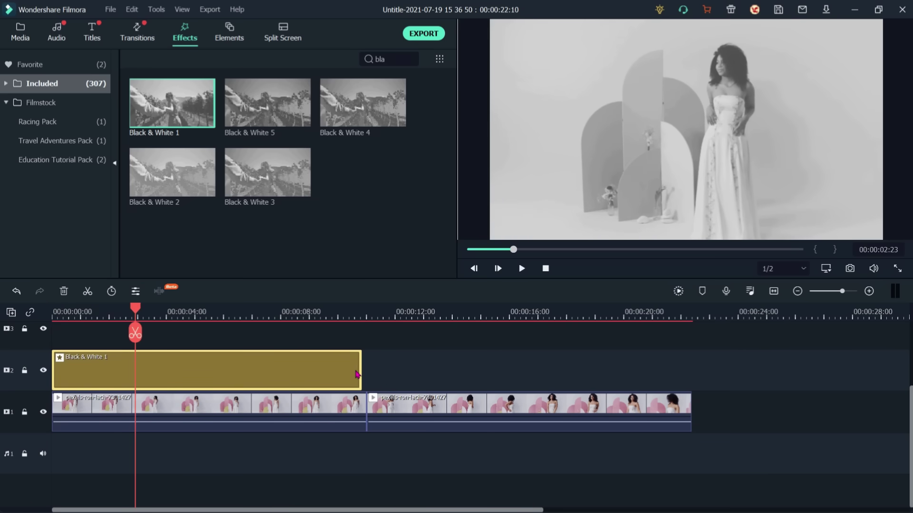
pyautogui.moveTo(360, 371); pyautogui.dragTo(365, 375)
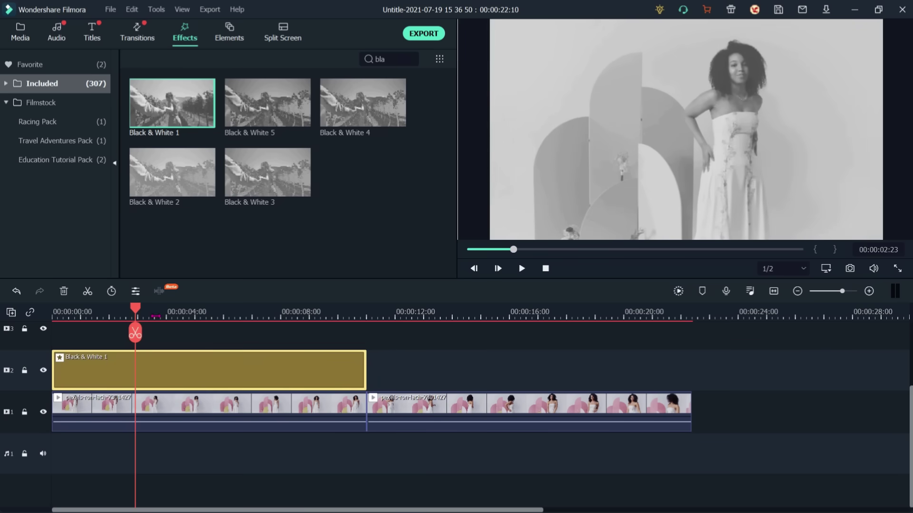
pyautogui.moveTo(140, 312); pyautogui.dragTo(348, 401)
pyautogui.press('space')
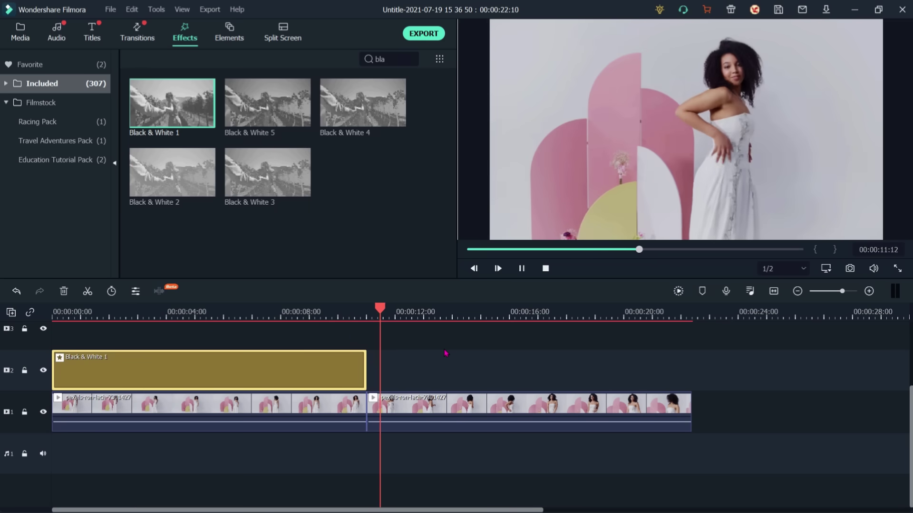
pyautogui.press('space')
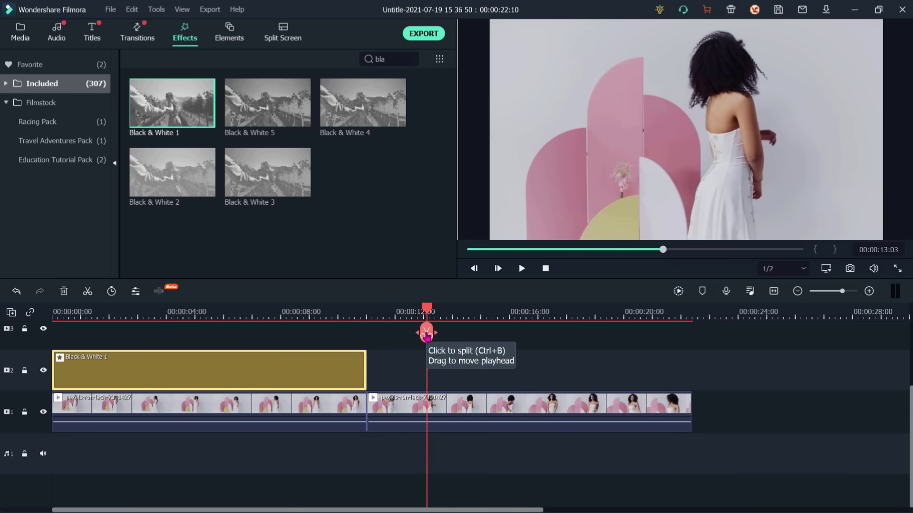
# Step: Add the Fade transition at the cut between the two pexels-ron-lach-7301427 segments
pyautogui.click(142, 39)
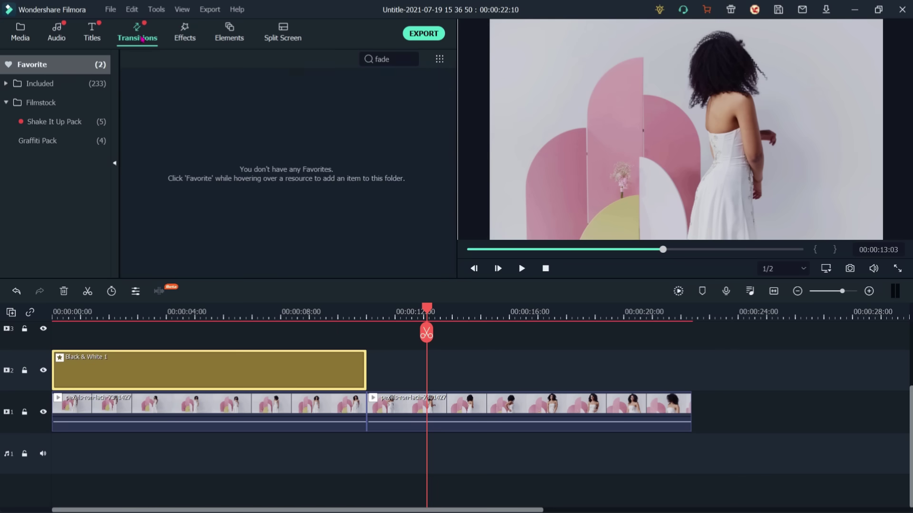
pyautogui.click(67, 87)
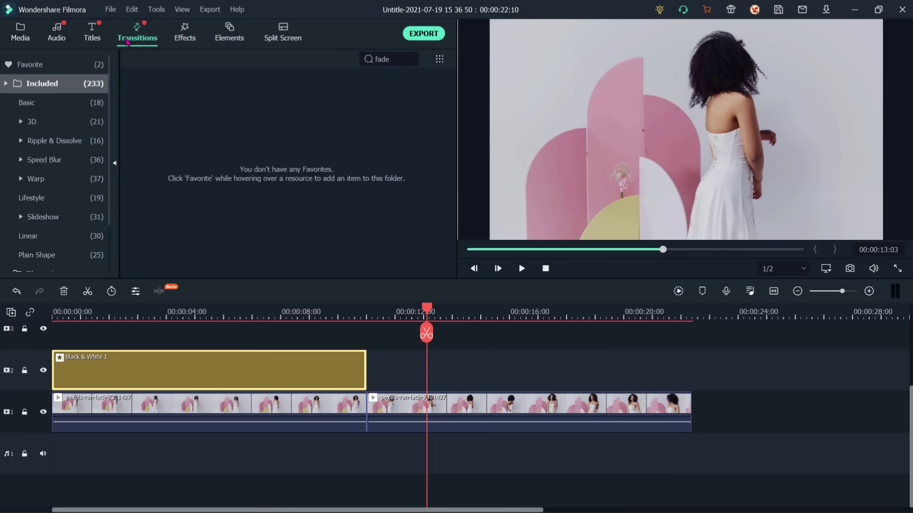
pyautogui.moveTo(167, 111); pyautogui.dragTo(352, 399)
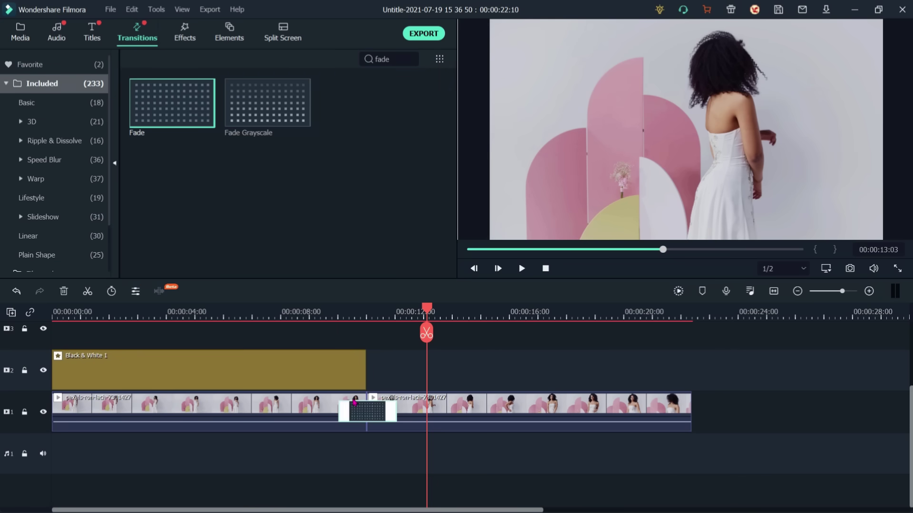
# Step: Lengthen the Fade transition on both sides of the cut and play the change from black-and-white to color
pyautogui.moveTo(411, 322); pyautogui.dragTo(317, 323)
pyautogui.press('space')
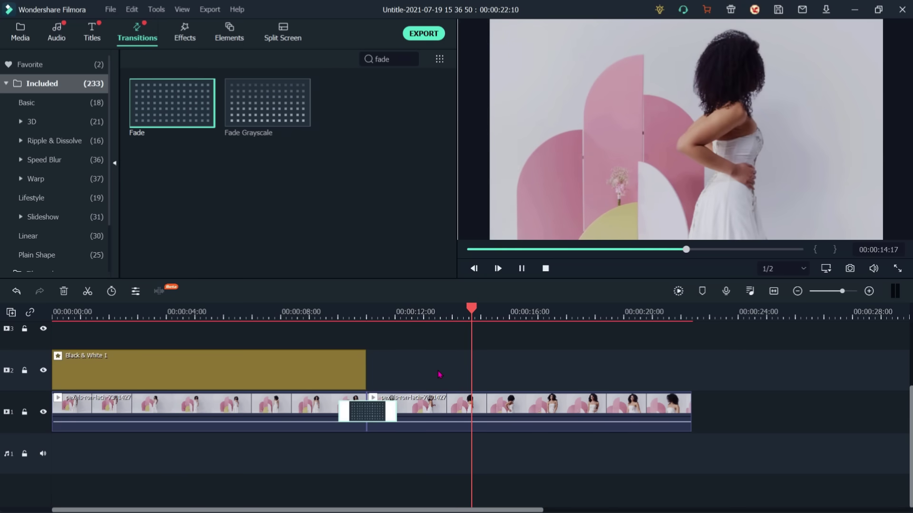
pyautogui.press('space')
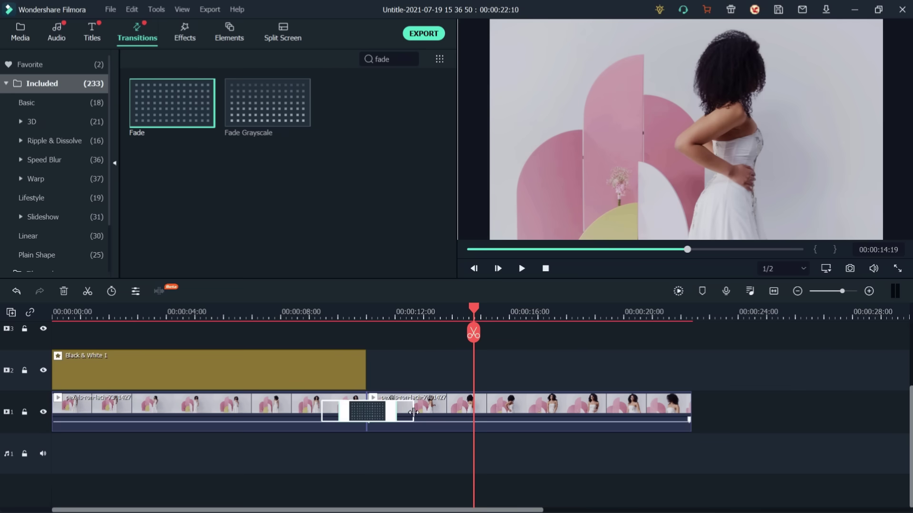
pyautogui.moveTo(474, 313); pyautogui.dragTo(306, 313)
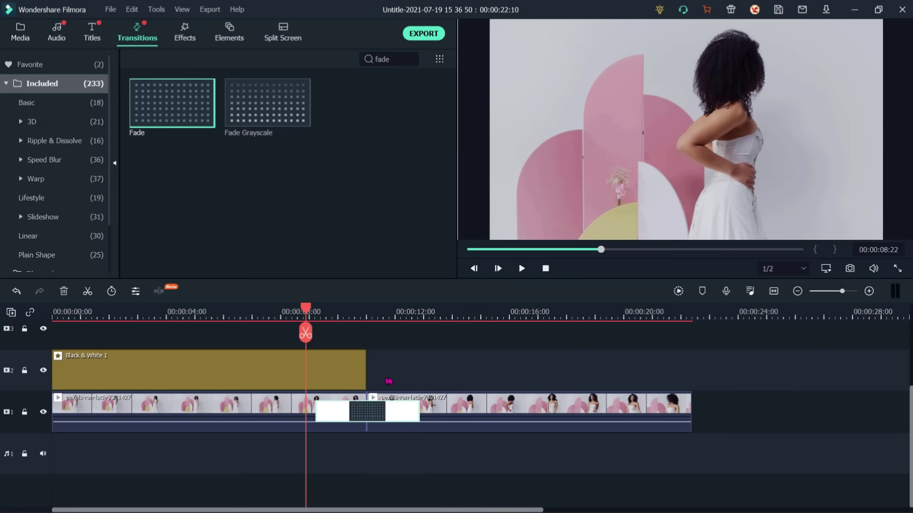
pyautogui.press('space')
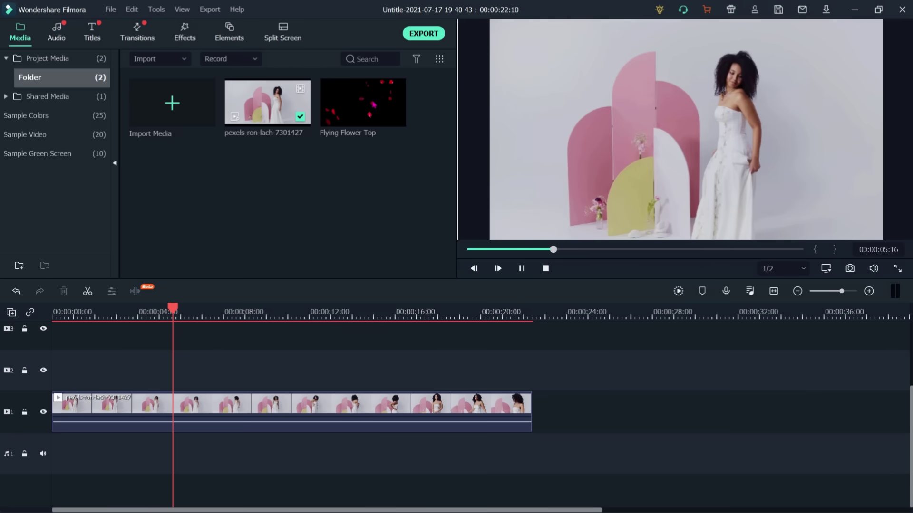
# Step: Preview the Flying Flower Top clip from the project media
pyautogui.doubleClick(363, 103)
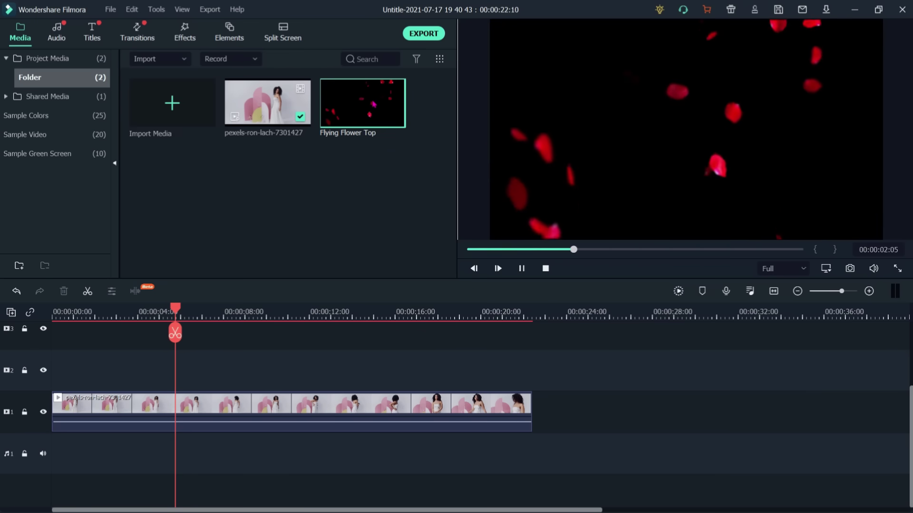
pyautogui.press('space')
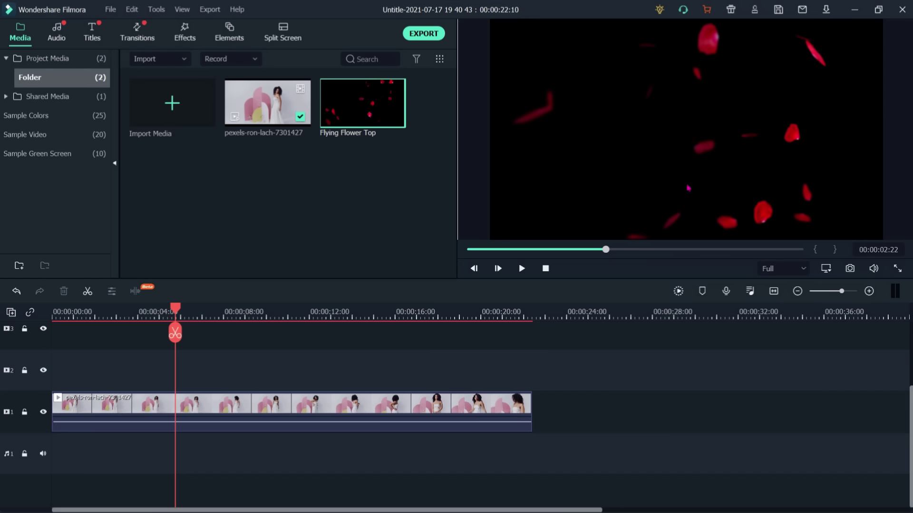
# Step: Place the Flying Flower Top clip on track 2 from about 3 seconds and play the composite from the beginning
pyautogui.scroll(1, 285, 404)
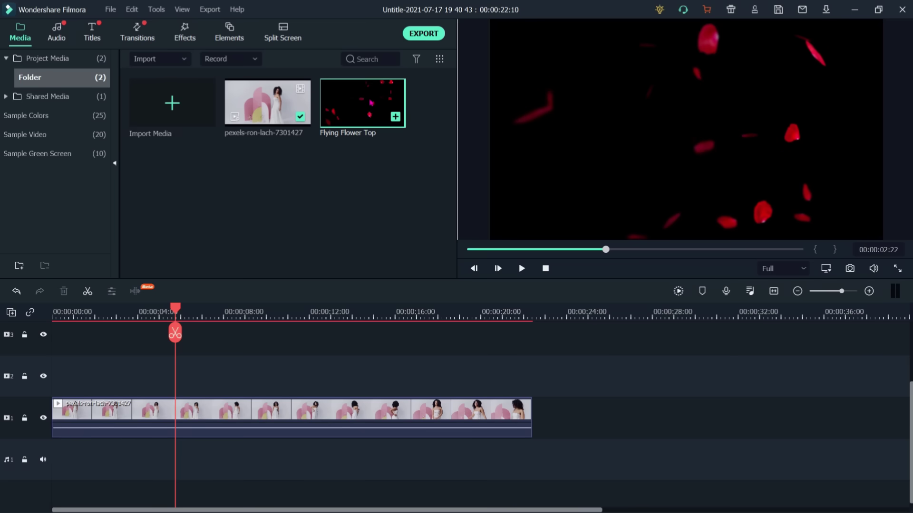
pyautogui.moveTo(303, 357); pyautogui.dragTo(116, 386)
pyautogui.moveTo(173, 314); pyautogui.dragTo(55, 314)
pyautogui.press('space')
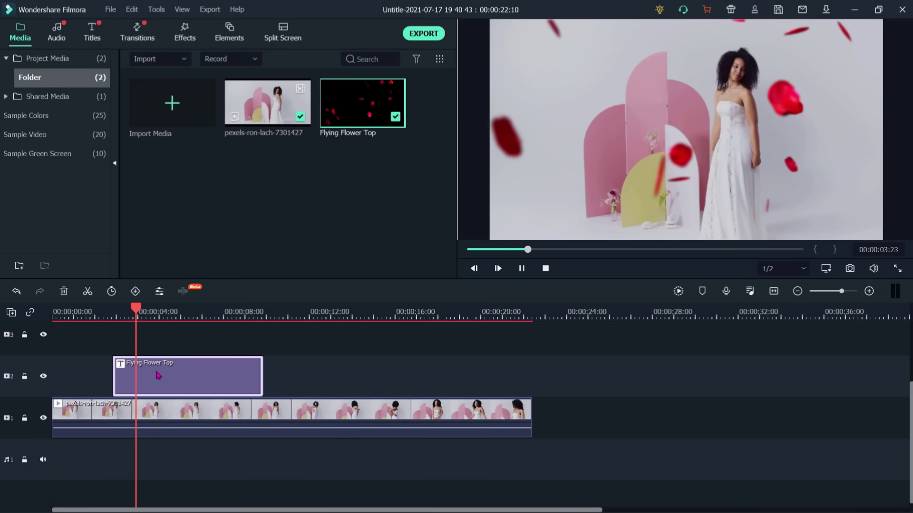
# Step: Move the Flying Flower Top clip earlier so it starts at about 1 second, and play the result full screen
pyautogui.moveTo(155, 376); pyautogui.dragTo(112, 370)
pyautogui.moveTo(138, 309); pyautogui.dragTo(53, 309)
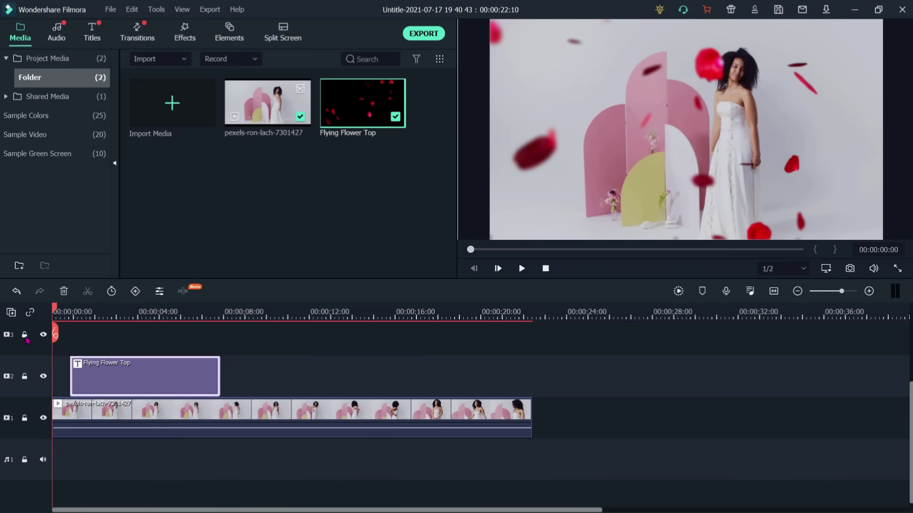
pyautogui.press('space')
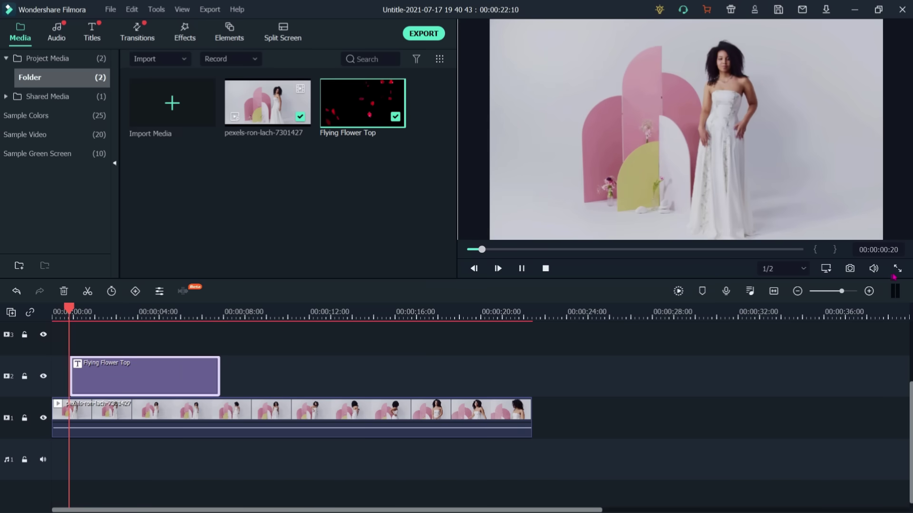
pyautogui.click(897, 268)
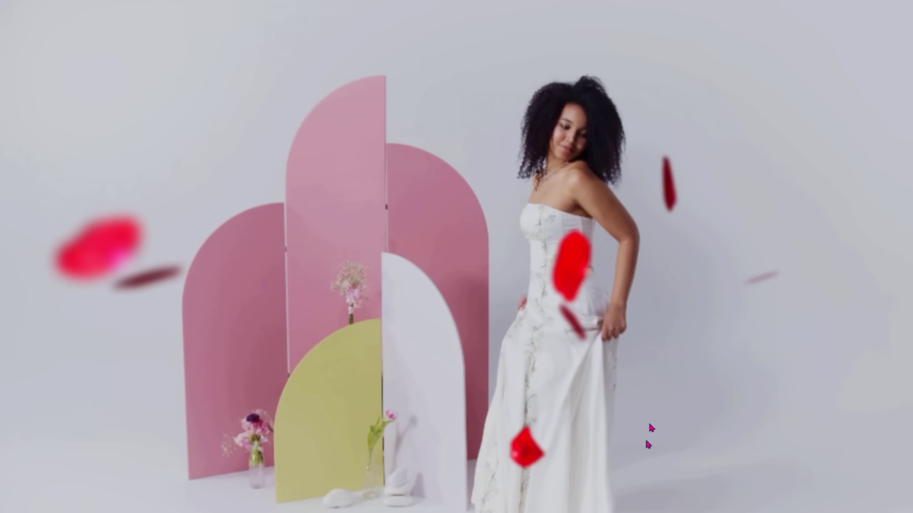
pyautogui.press('Escape')
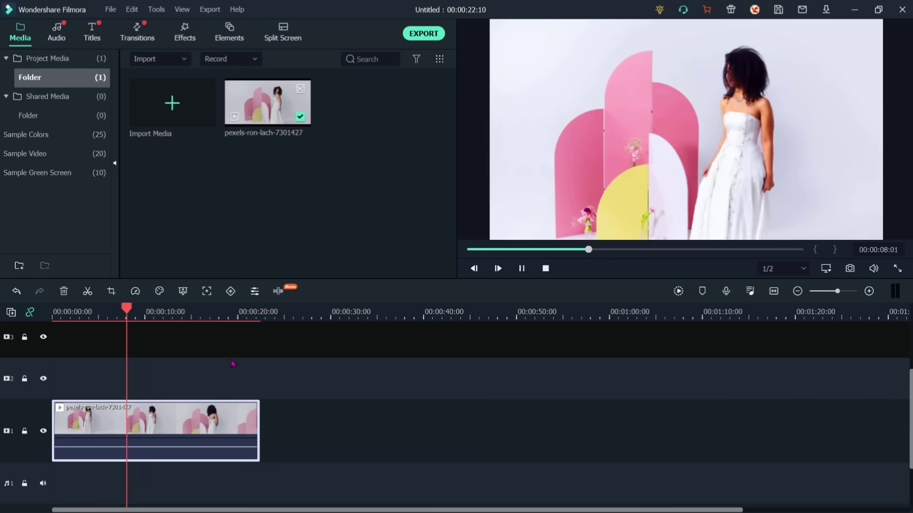
# Step: Browse the included Old Film and Damaged Film overlays and apply the Leader overlay to the video clip
pyautogui.click(181, 31)
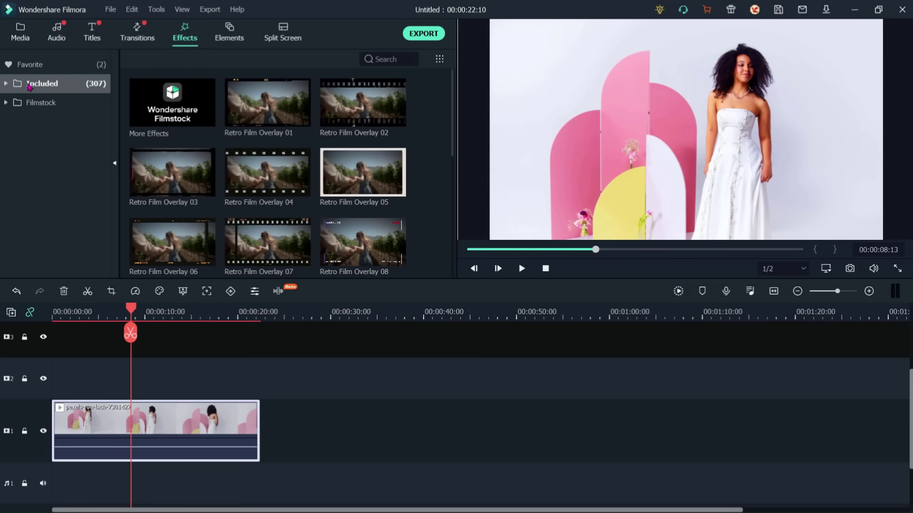
pyautogui.click(6, 85)
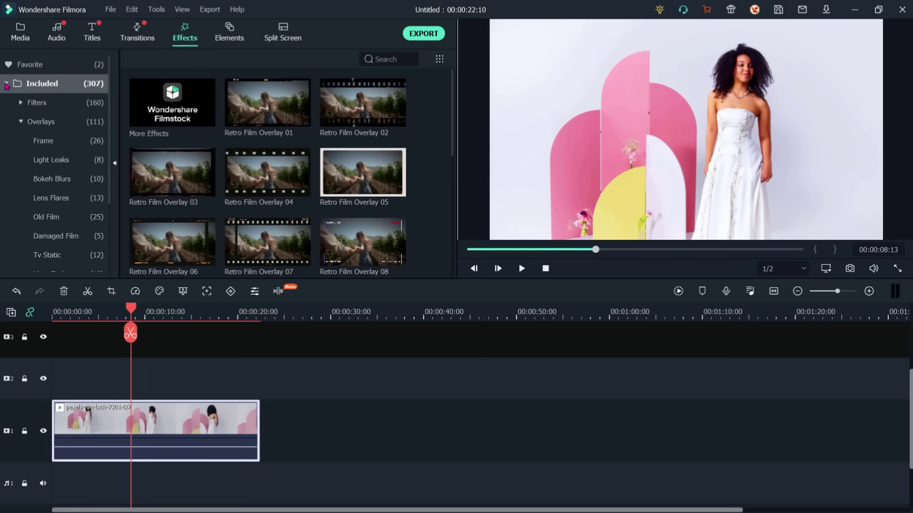
pyautogui.click(61, 218)
pyautogui.click(69, 239)
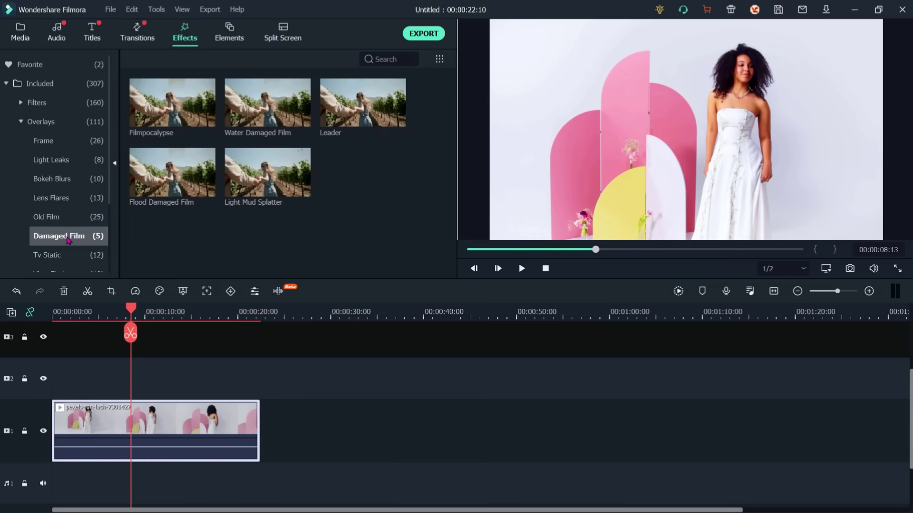
pyautogui.click(66, 217)
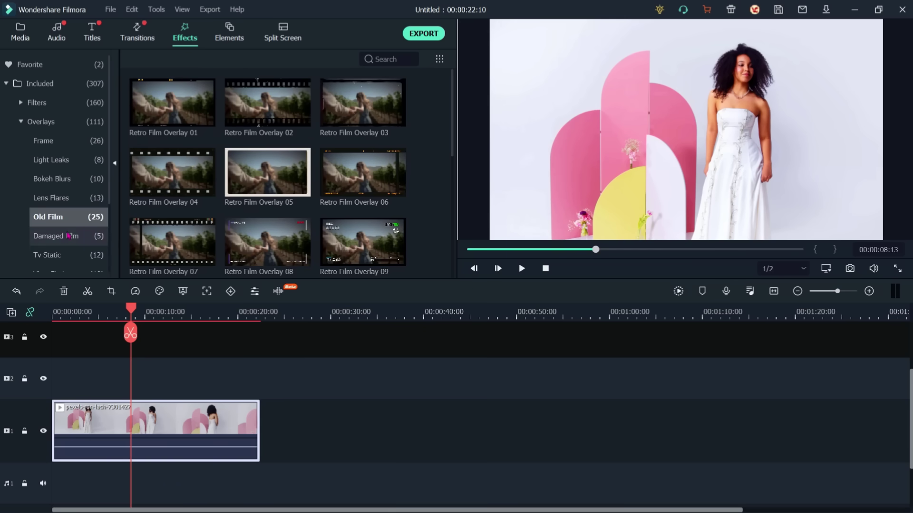
pyautogui.click(70, 238)
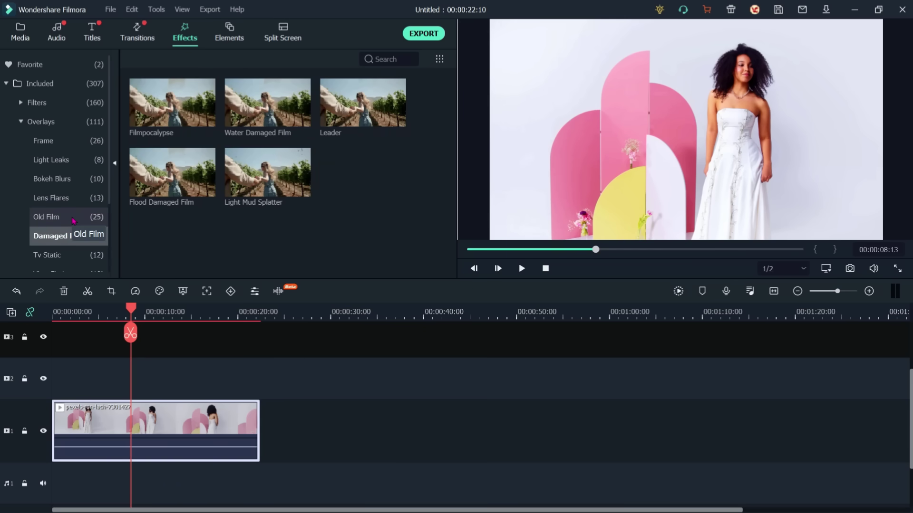
pyautogui.click(364, 106)
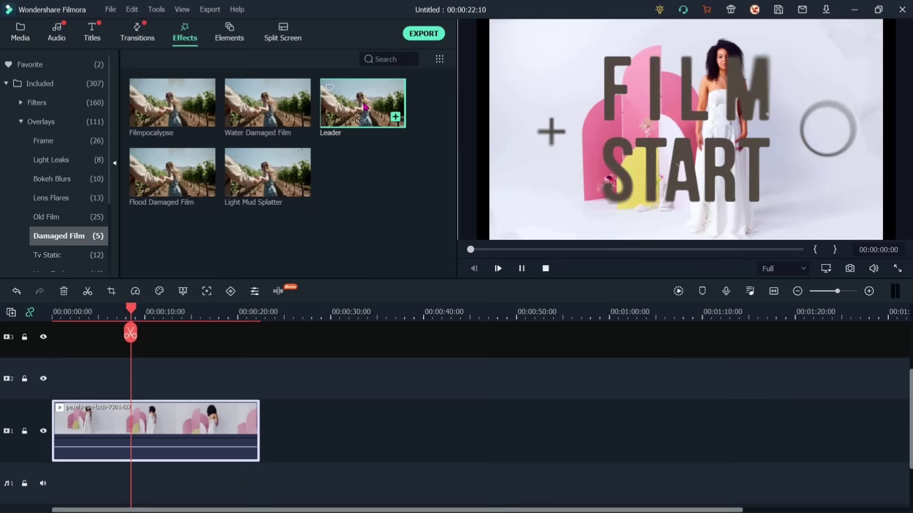
pyautogui.click(124, 439)
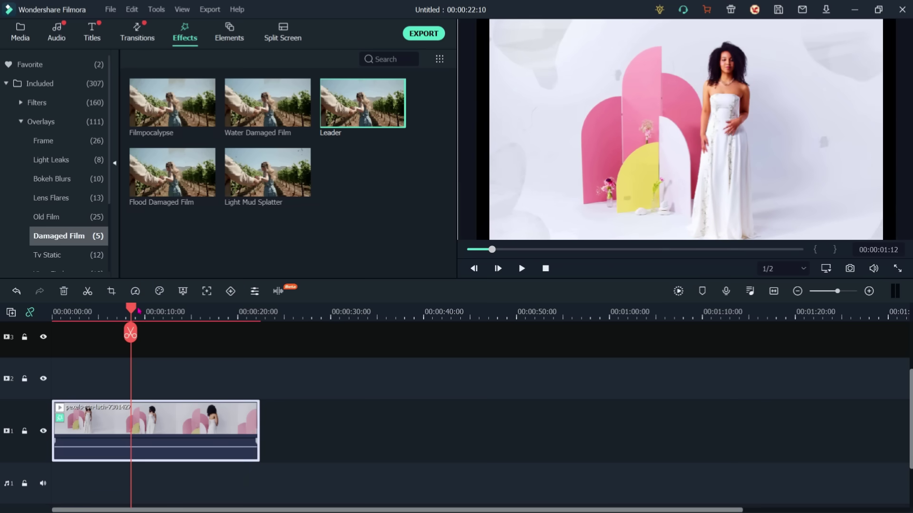
# Step: Play the clip with the Leader overlay and undo the overlay
pyautogui.press('space')
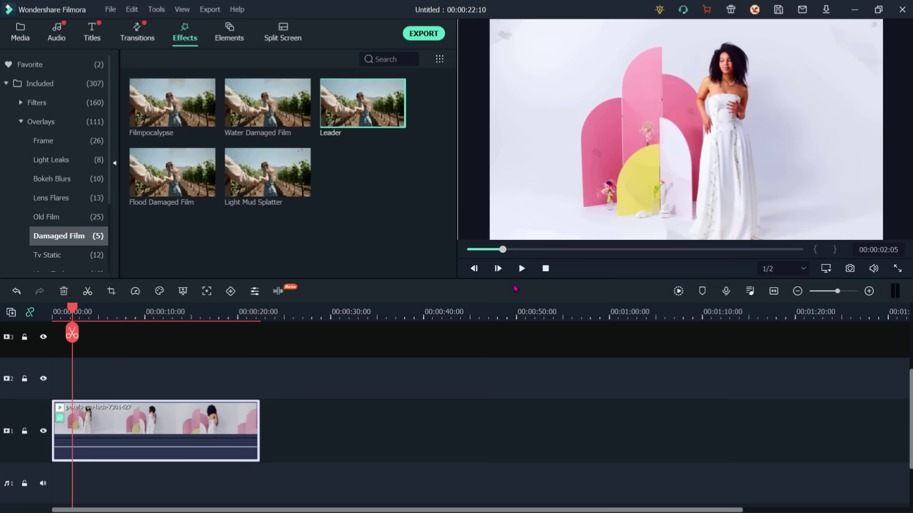
pyautogui.click(521, 268)
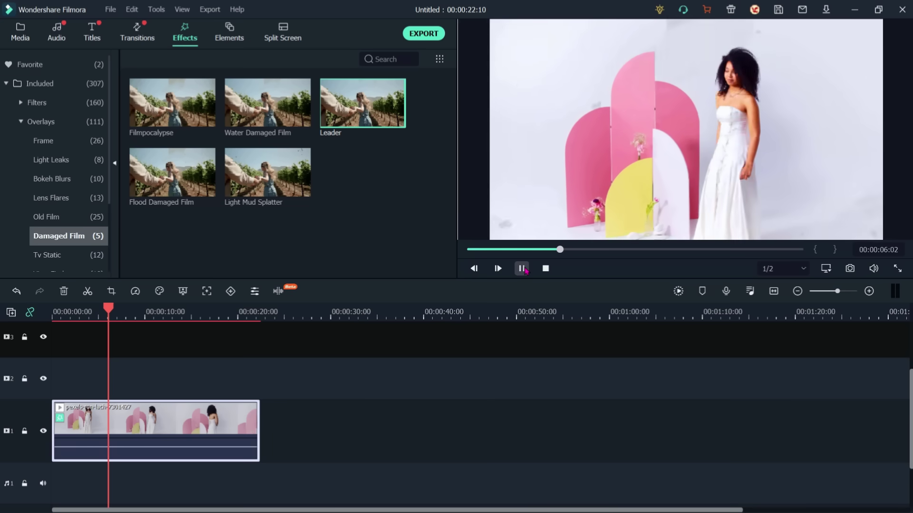
pyautogui.click(521, 268)
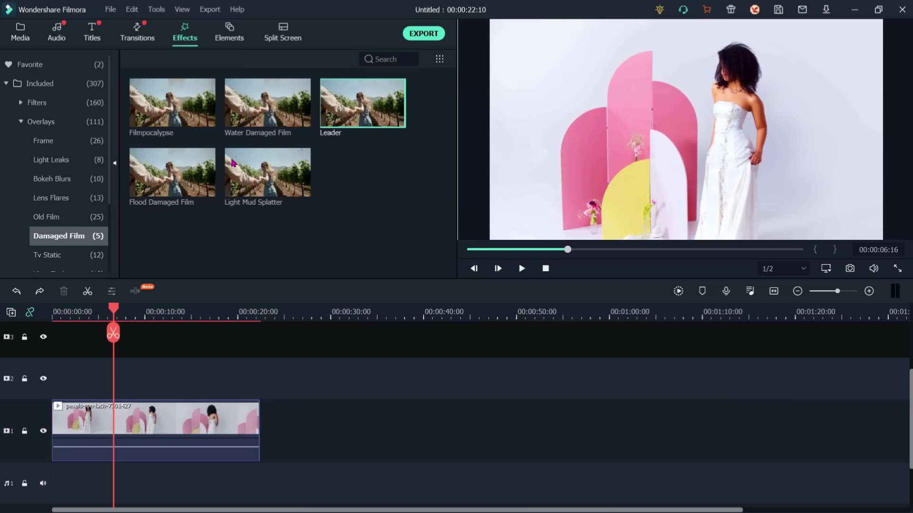
# Step: Preview the Filmpocalypse, Water Damaged Film and Light Mud Splatter overlays without applying them
pyautogui.moveTo(189, 109)
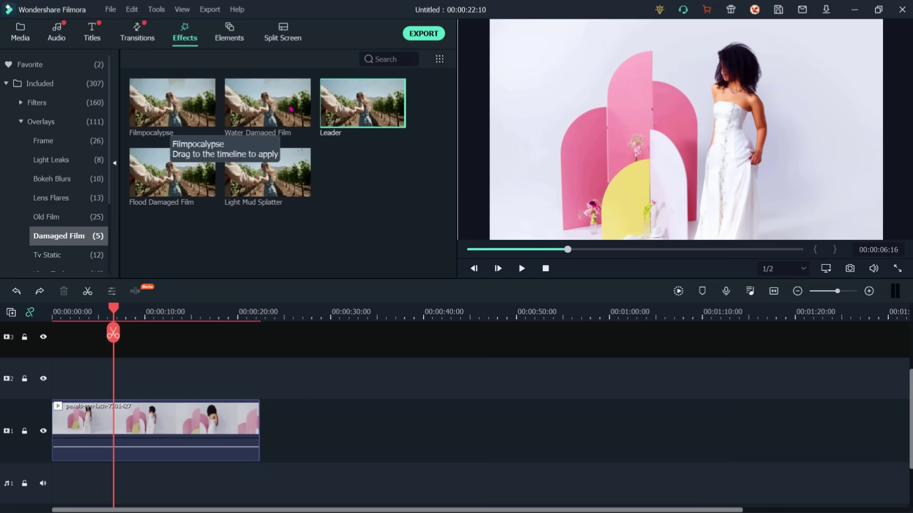
pyautogui.click(155, 108)
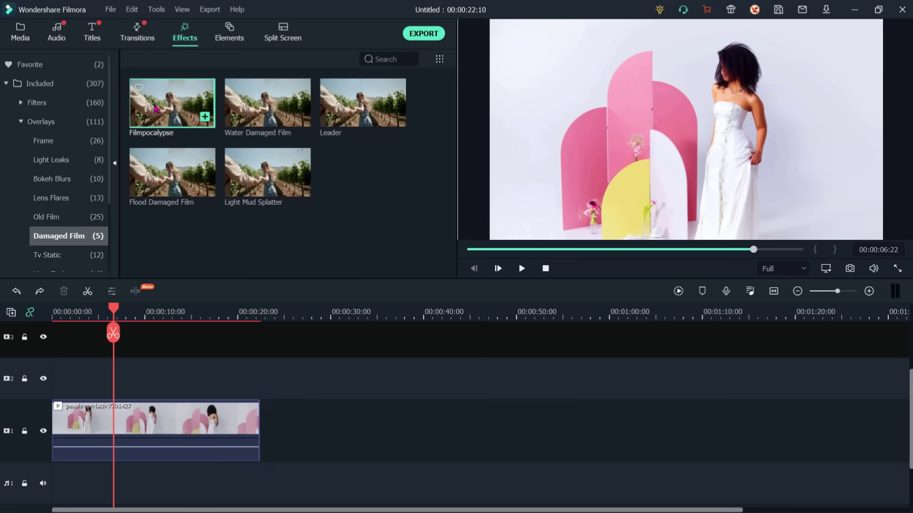
pyautogui.doubleClick(155, 109)
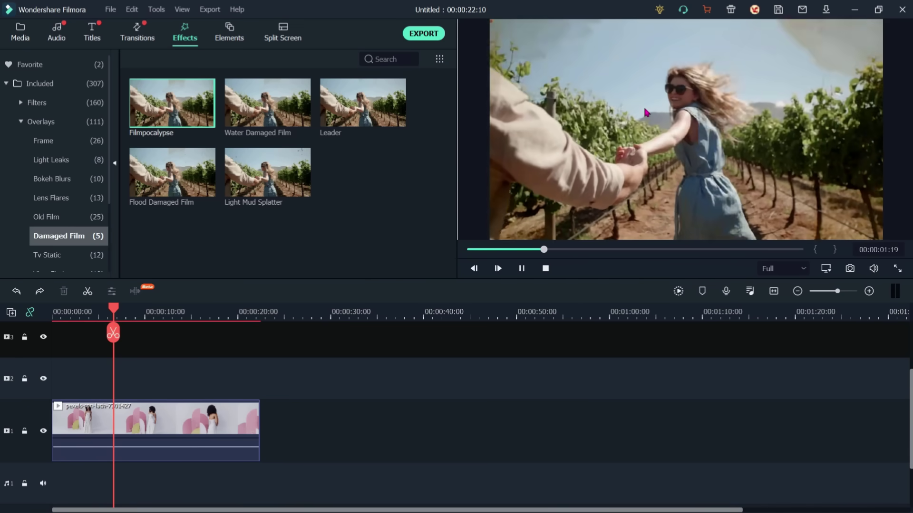
pyautogui.doubleClick(277, 101)
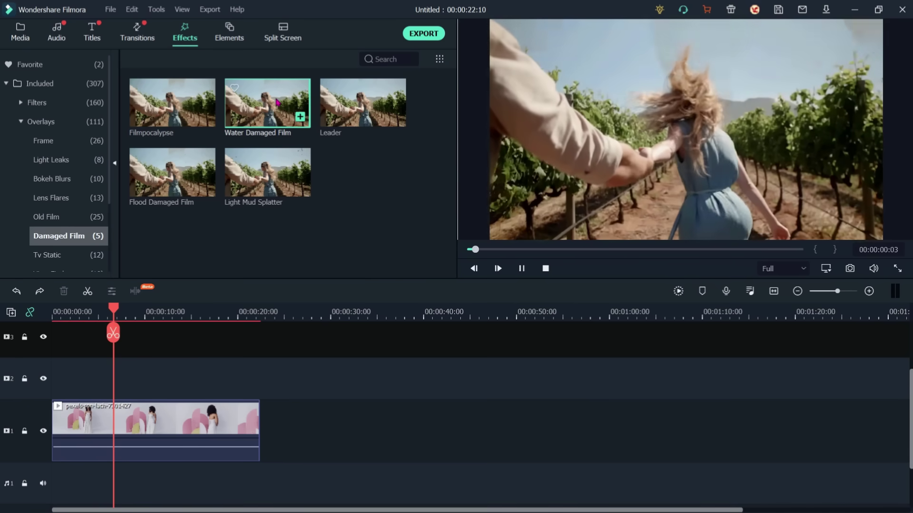
pyautogui.click(269, 161)
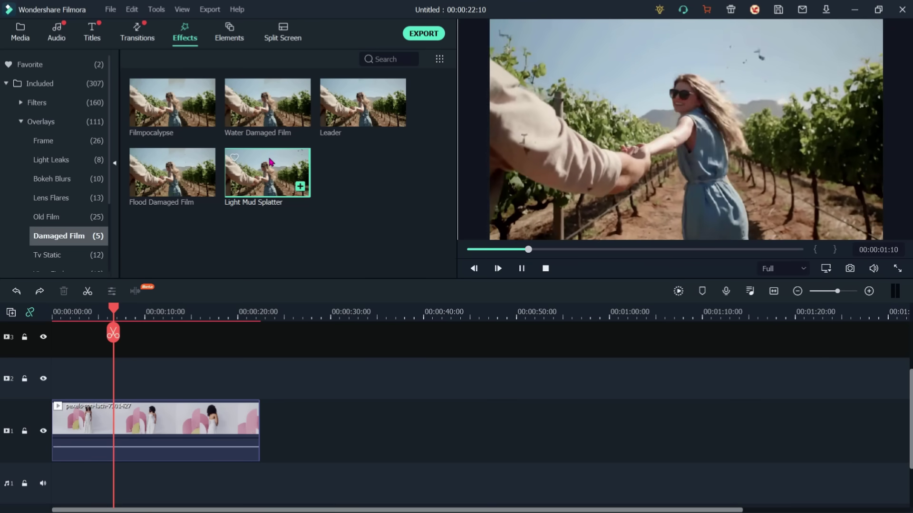
# Step: Preview Retro Film Overlay 03 from the Old Film overlays and apply it to the video clip on track 1
pyautogui.click(46, 217)
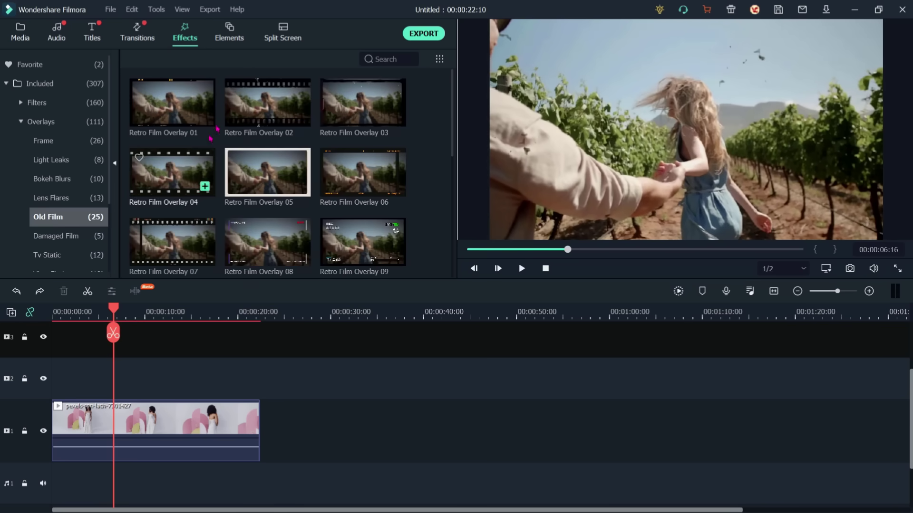
pyautogui.scroll(-5, 273, 174)
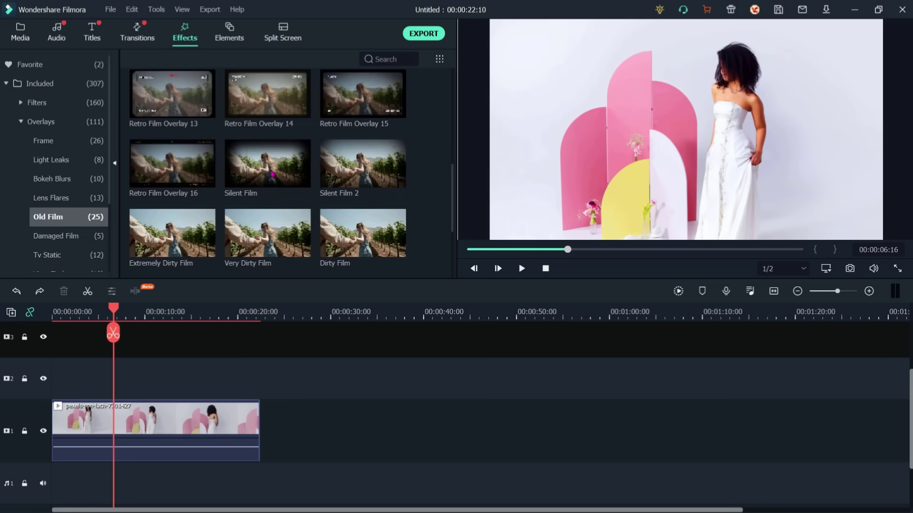
pyautogui.scroll(5, 264, 173)
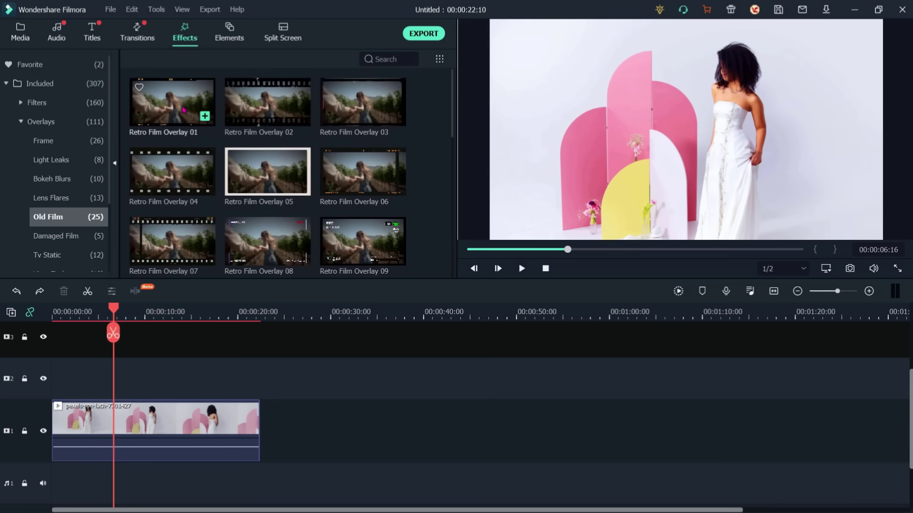
pyautogui.click(354, 113)
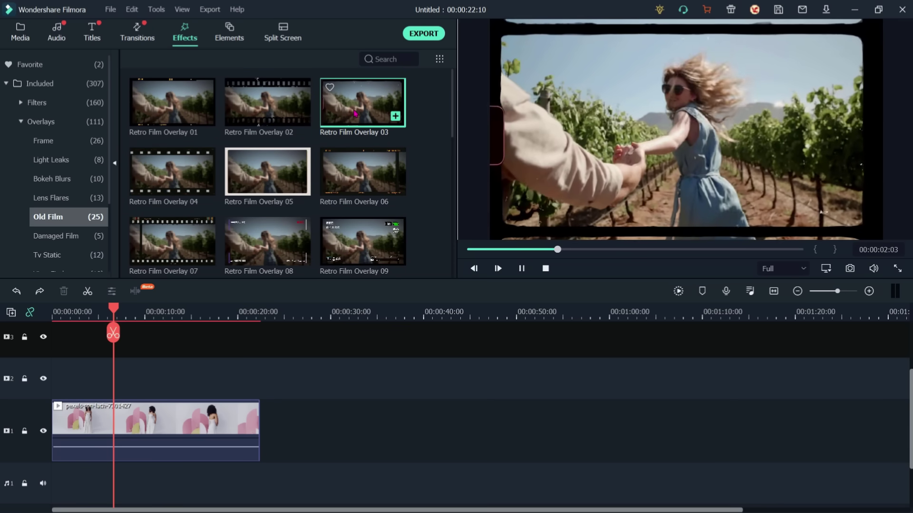
pyautogui.moveTo(355, 114); pyautogui.dragTo(101, 438)
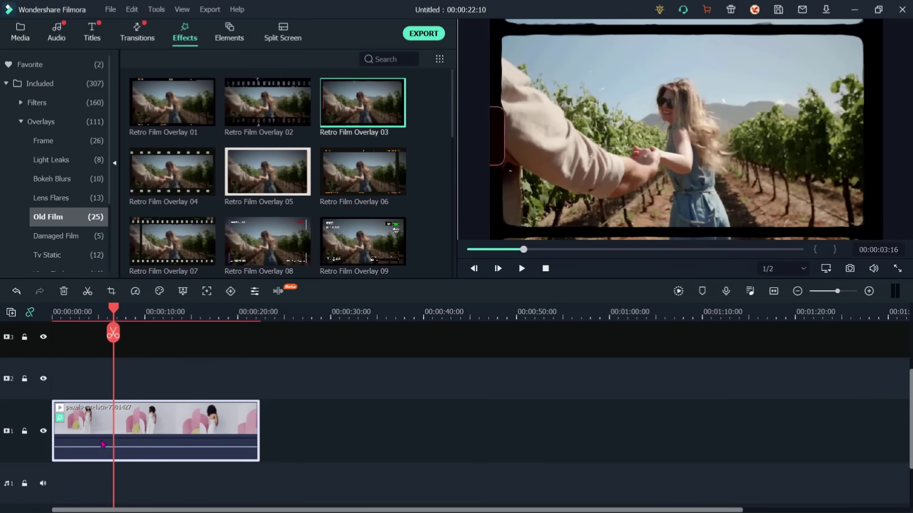
# Step: Play the clip with Retro Film Overlay 03 from the beginning in full screen, and return to the editor
pyautogui.moveTo(116, 312); pyautogui.dragTo(53, 312)
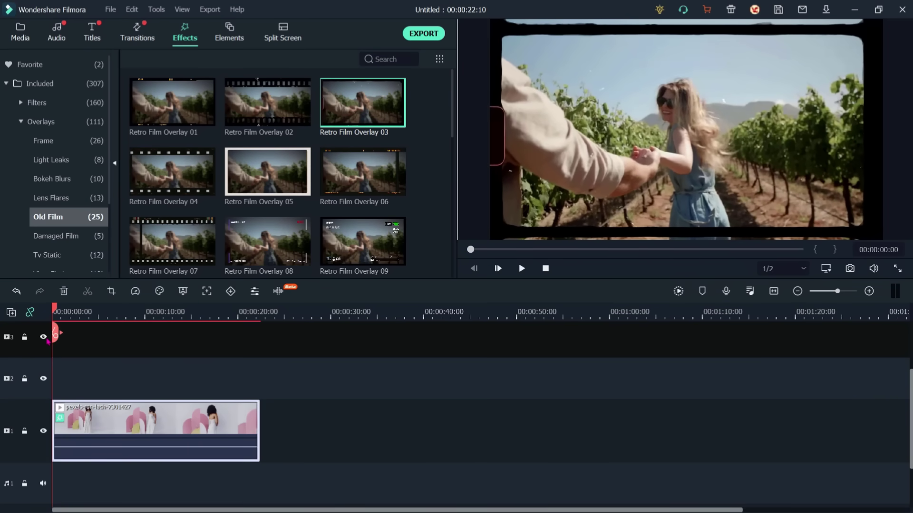
pyautogui.press('space')
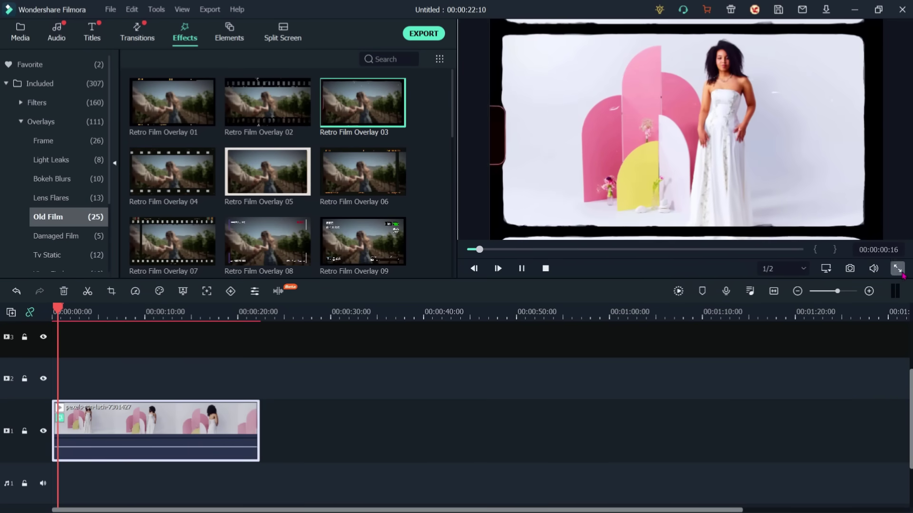
pyautogui.click(898, 268)
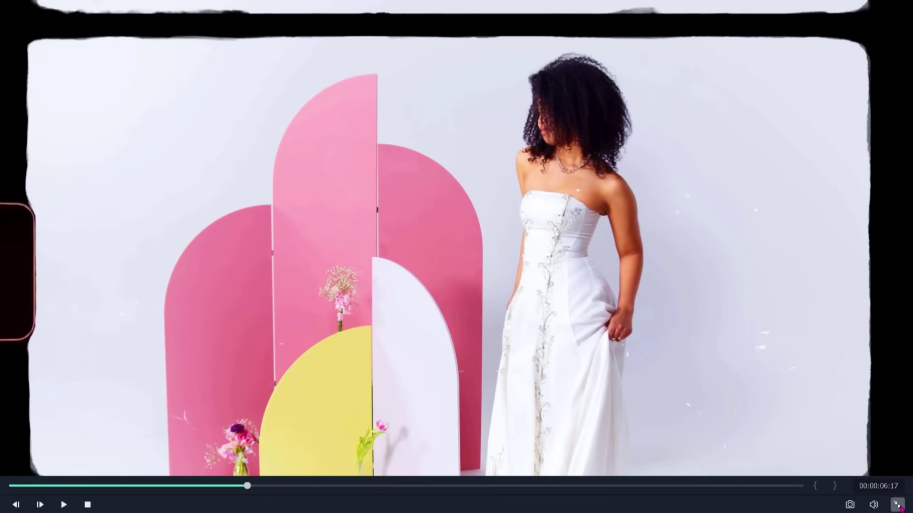
pyautogui.click(897, 505)
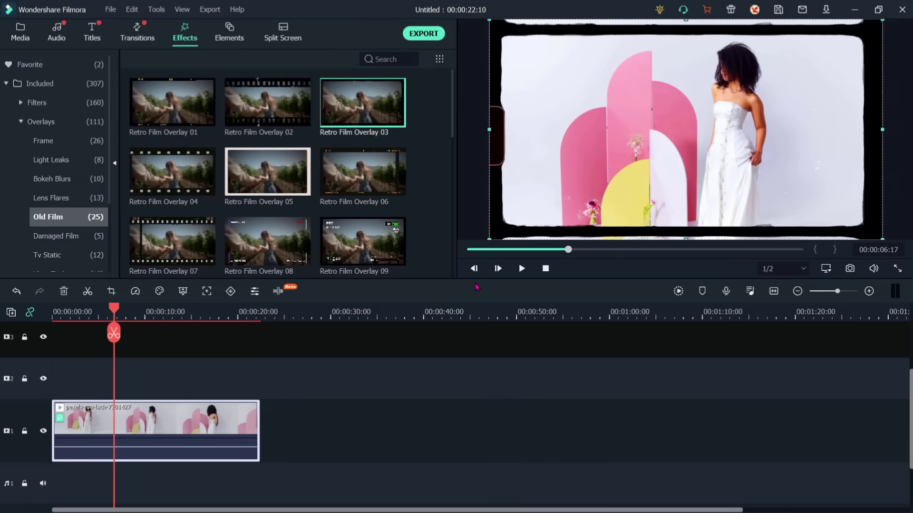
# Step: Open advanced color correction for the clip on track 1, try the automatic color enhancement, and switch Color Enhancement off
pyautogui.rightClick(179, 422)
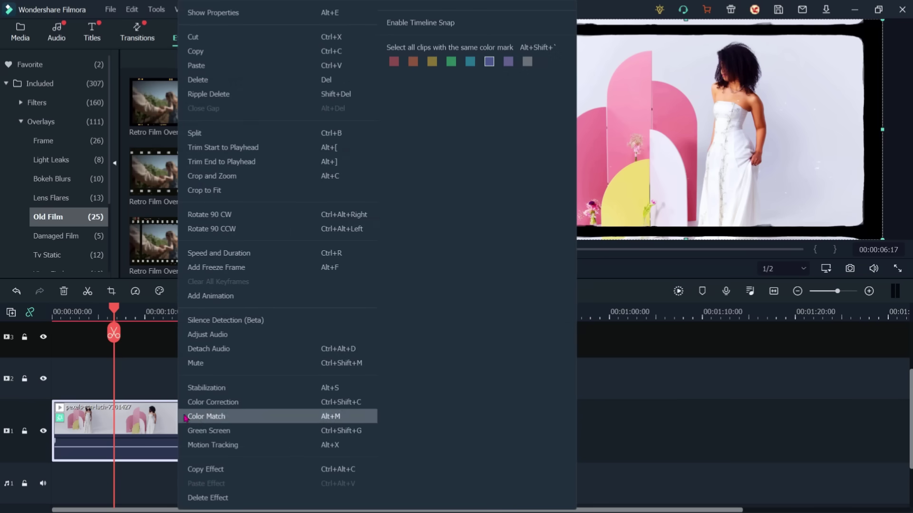
pyautogui.click(203, 402)
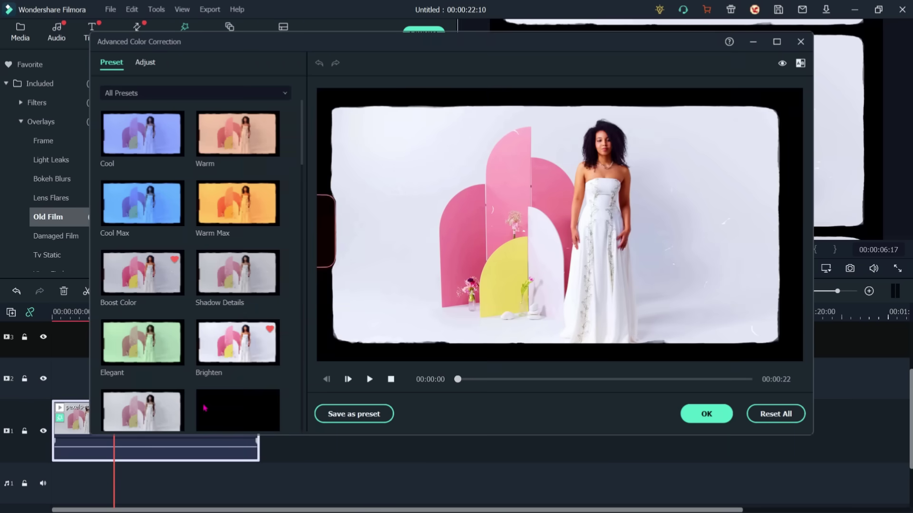
pyautogui.click(140, 67)
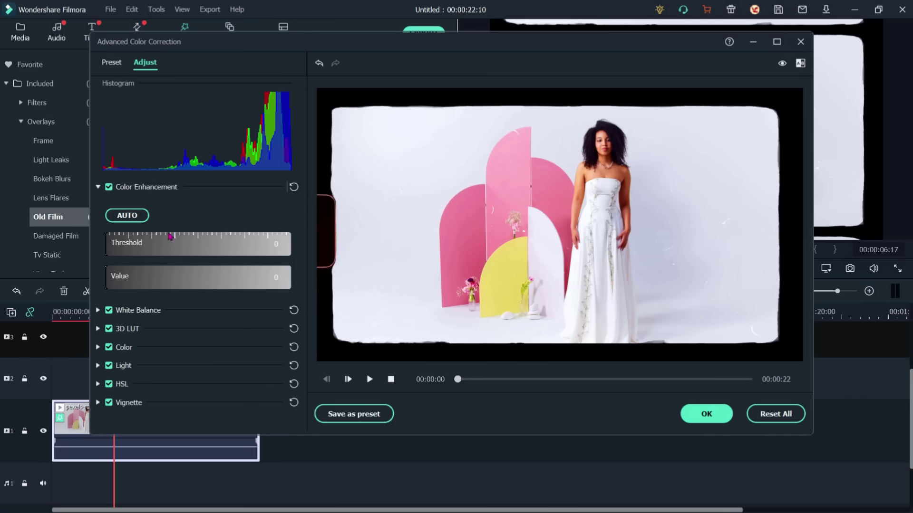
pyautogui.click(127, 215)
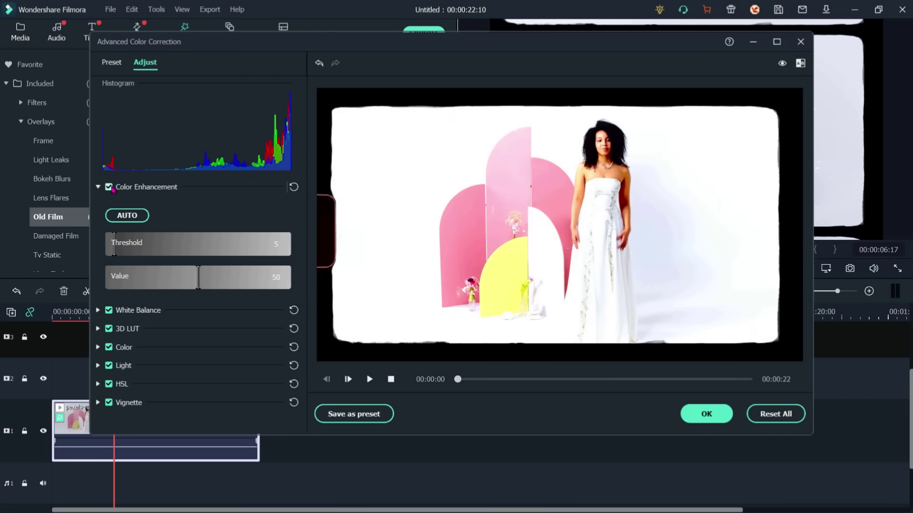
pyautogui.click(112, 189)
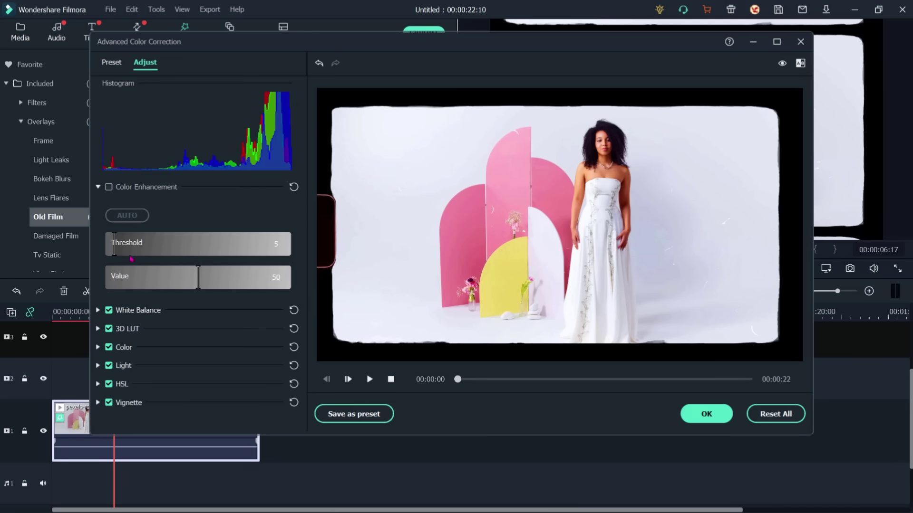
pyautogui.click(98, 188)
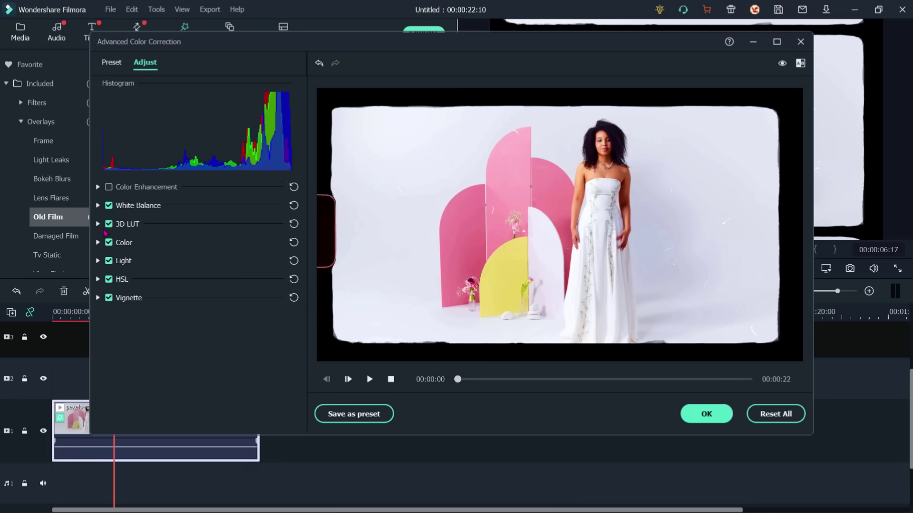
# Step: Set the clip's color brightness to -55 and apply the color correction
pyautogui.click(98, 242)
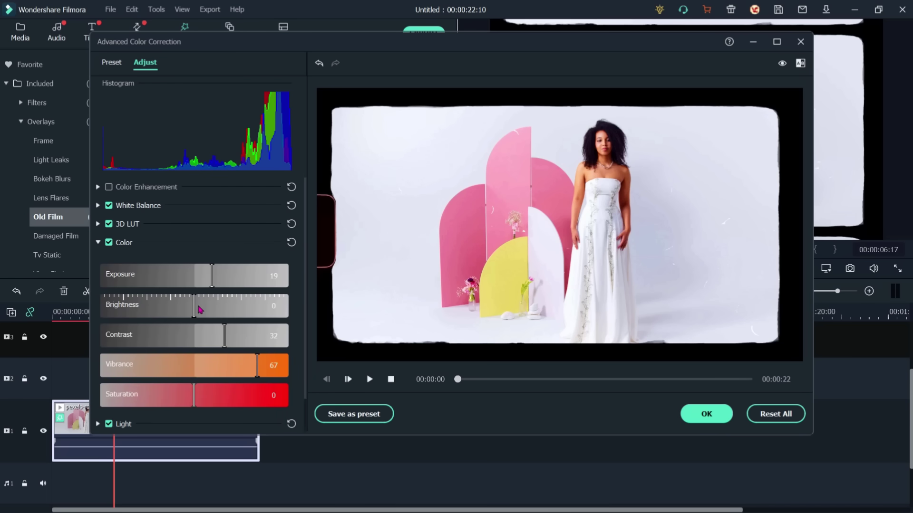
pyautogui.moveTo(195, 310); pyautogui.dragTo(142, 310)
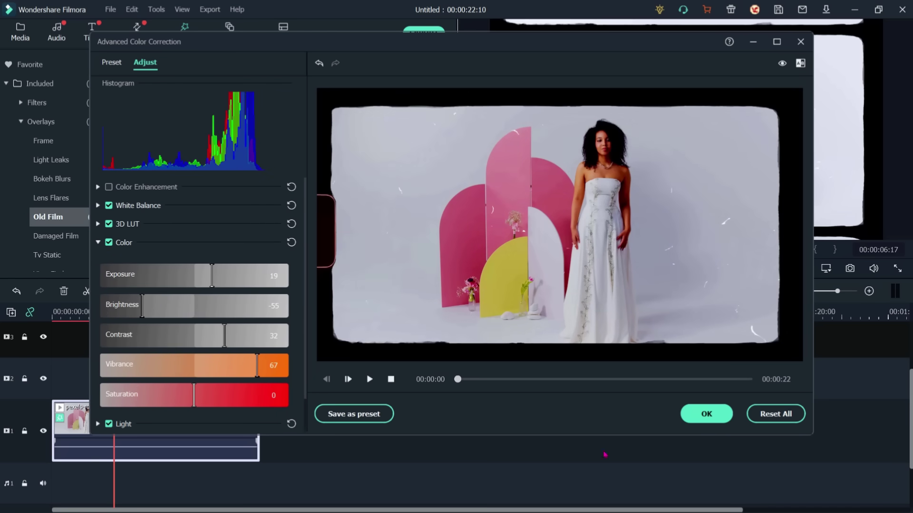
pyautogui.click(706, 414)
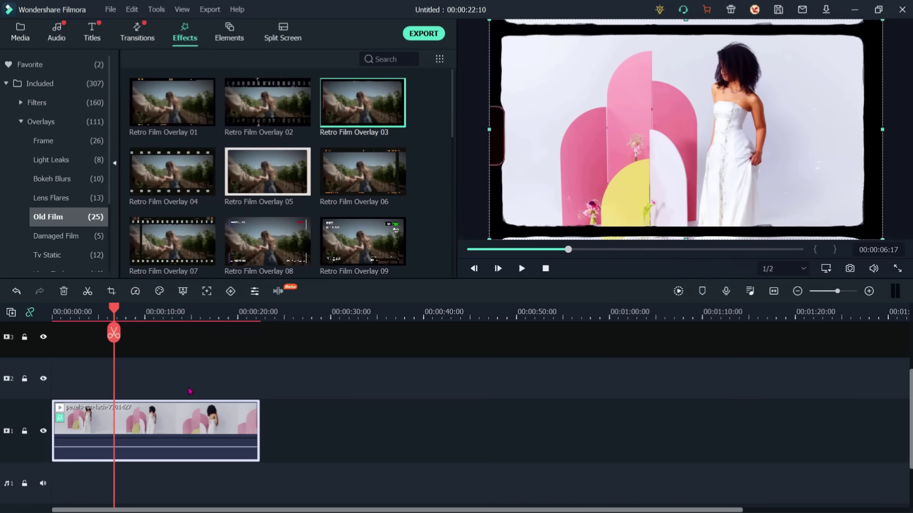
# Step: Play the castle clip up to about 00:00:03:16 and pause it
pyautogui.press('space')
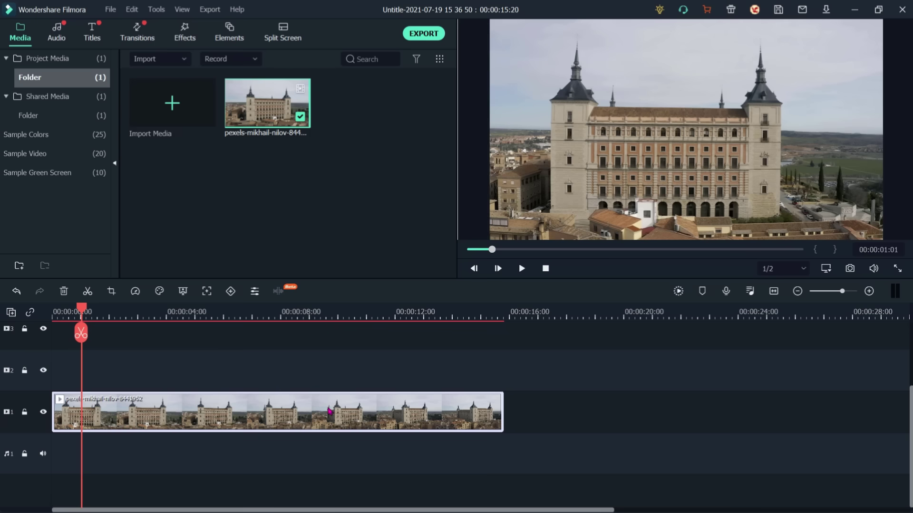
pyautogui.press('space')
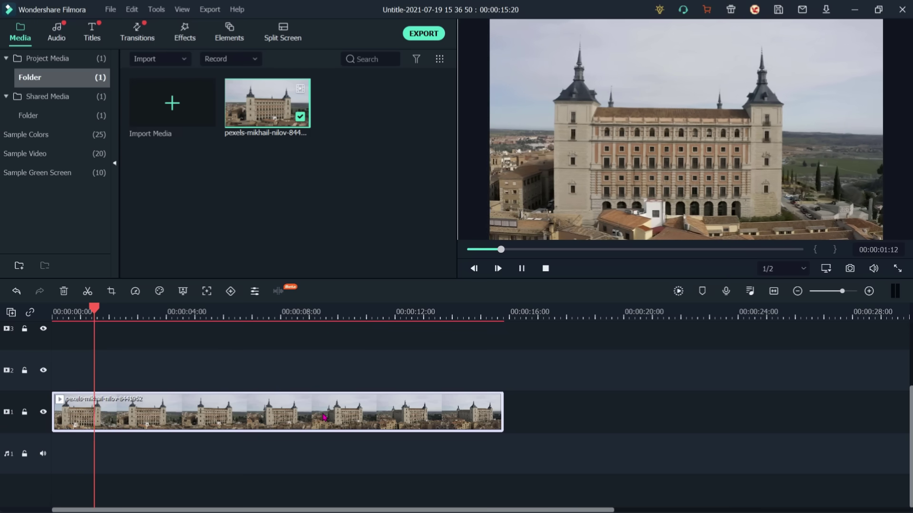
pyautogui.press('space')
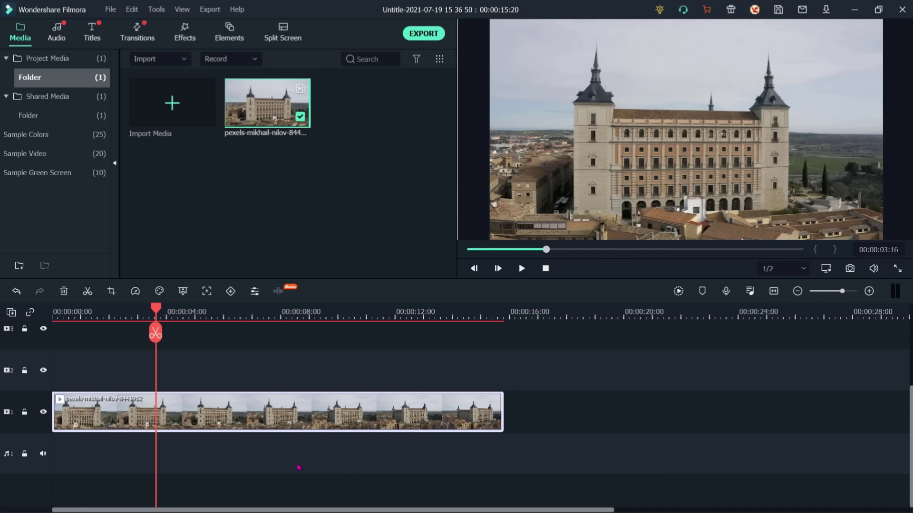
# Step: Search the included effects for "cine", add Cinema 21:9 at the start of track 2, and extend it to the castle clip's end
pyautogui.click(145, 32)
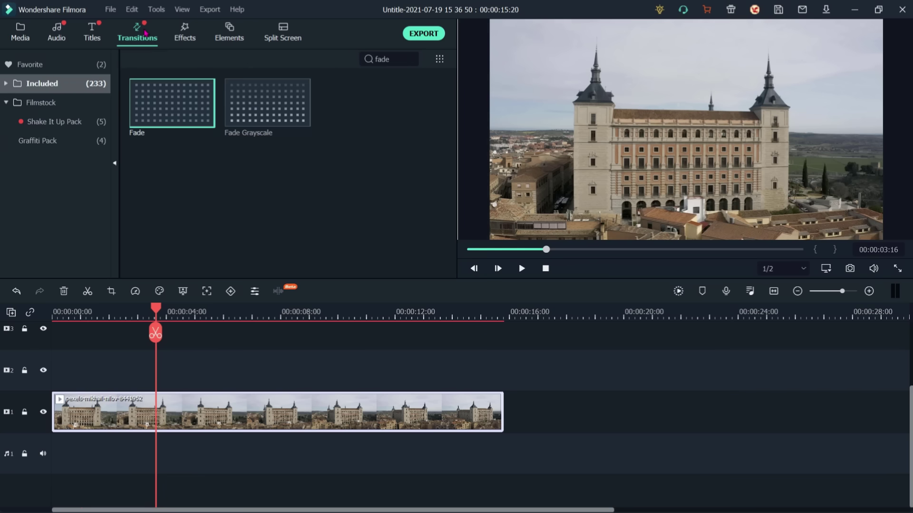
pyautogui.click(189, 39)
pyautogui.click(53, 84)
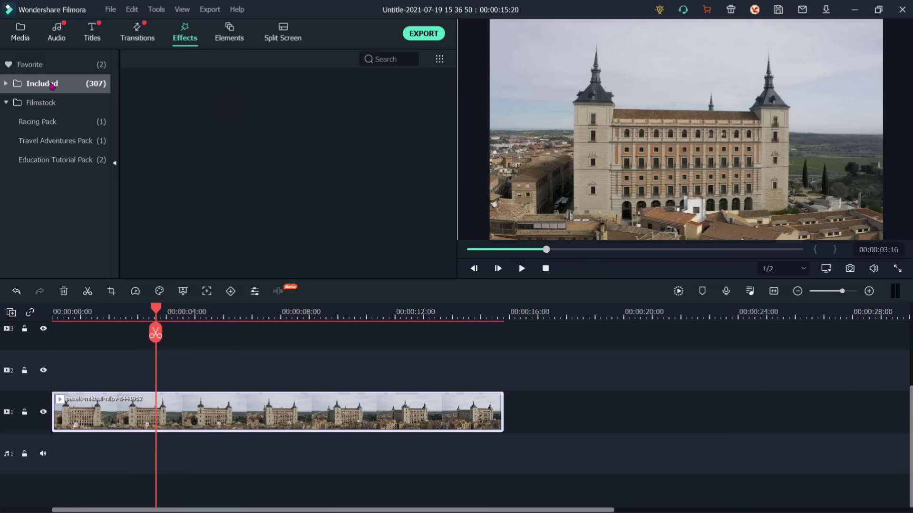
pyautogui.click(393, 59)
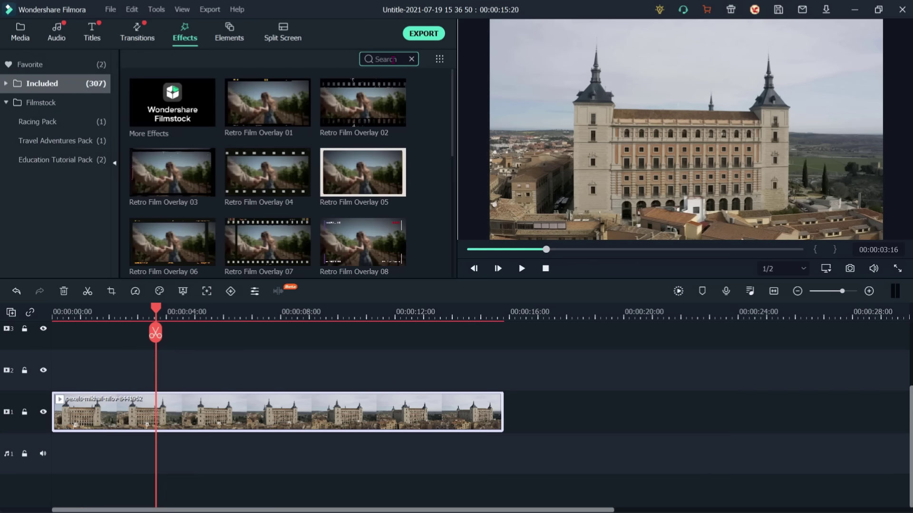
pyautogui.write('cine')
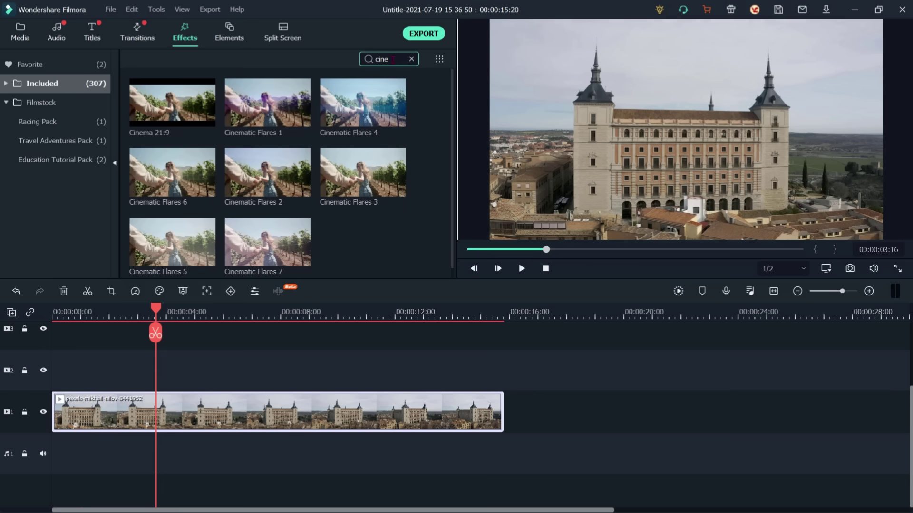
pyautogui.moveTo(177, 102); pyautogui.dragTo(52, 378)
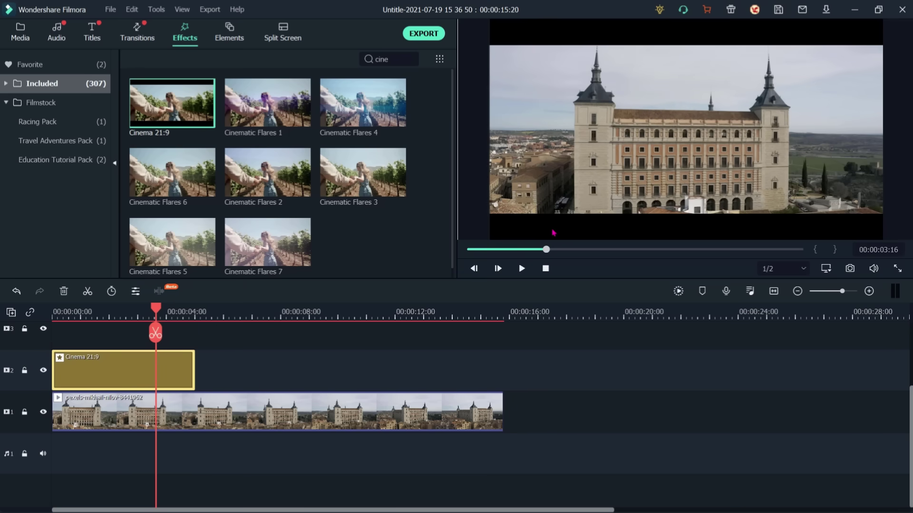
pyautogui.moveTo(175, 368); pyautogui.dragTo(142, 385)
pyautogui.moveTo(195, 373); pyautogui.dragTo(504, 379)
# Step: Play the castle clip with the Cinema 21:9 effect from the beginning in full screen, return to the editor, and stop playback
pyautogui.click(151, 312)
pyautogui.moveTo(151, 333); pyautogui.dragTo(53, 332)
pyautogui.press('space')
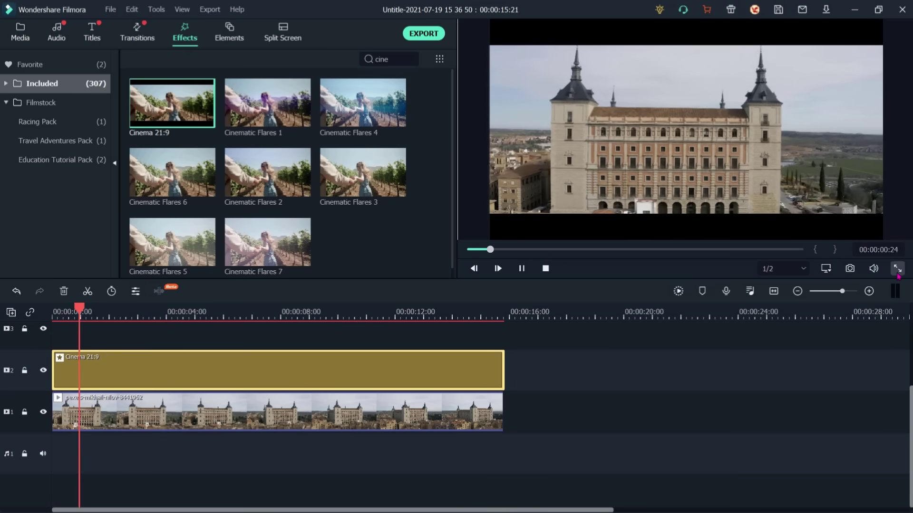
pyautogui.click(897, 269)
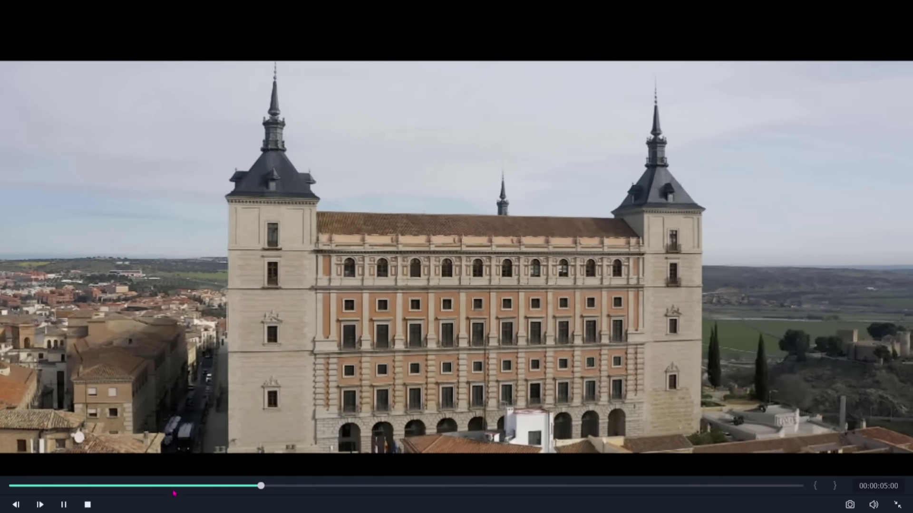
pyautogui.click(897, 505)
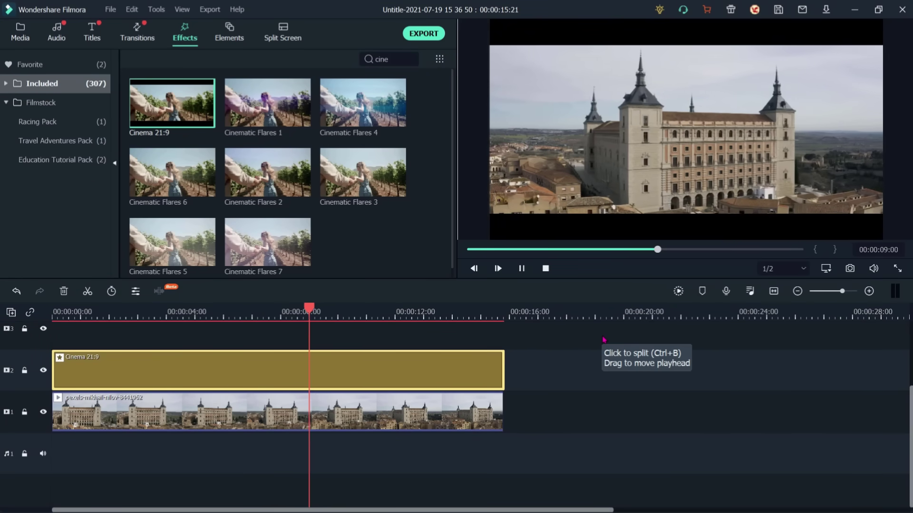
pyautogui.press('space')
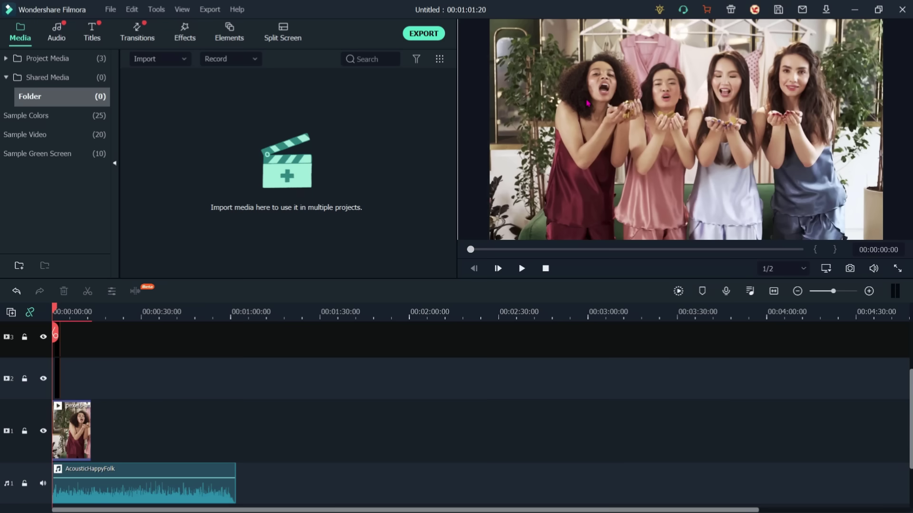
# Step: Play the opening of the confetti clip, return to its start, and examine the short clips on tracks 2 and 3
pyautogui.press('space')
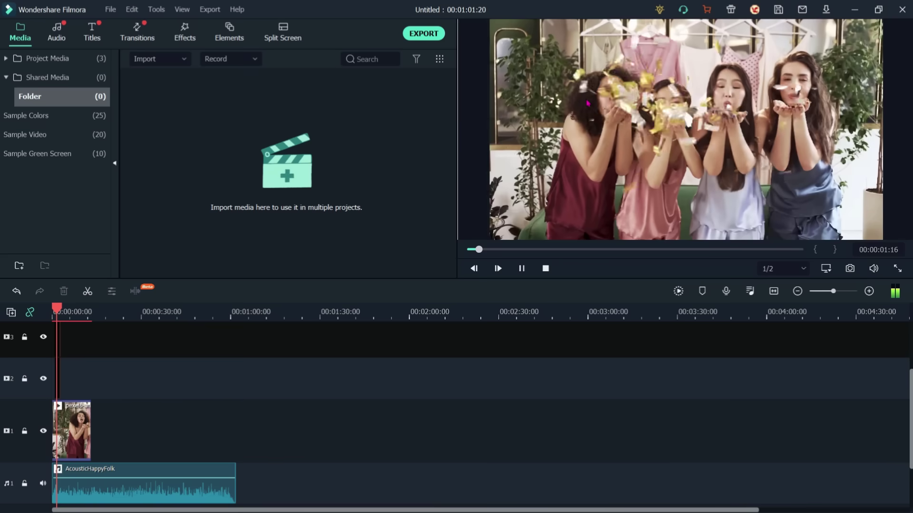
pyautogui.press('space')
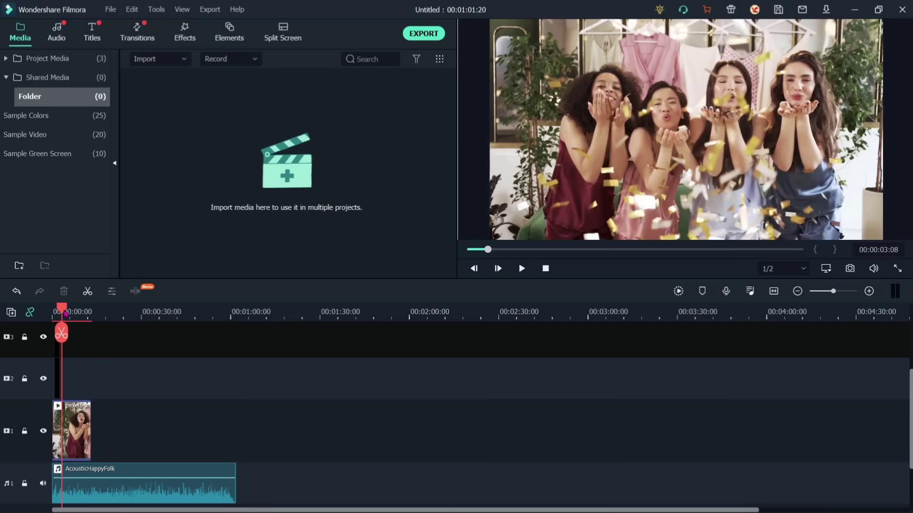
pyautogui.moveTo(65, 312); pyautogui.dragTo(28, 321)
pyautogui.scroll(10, 80, 408)
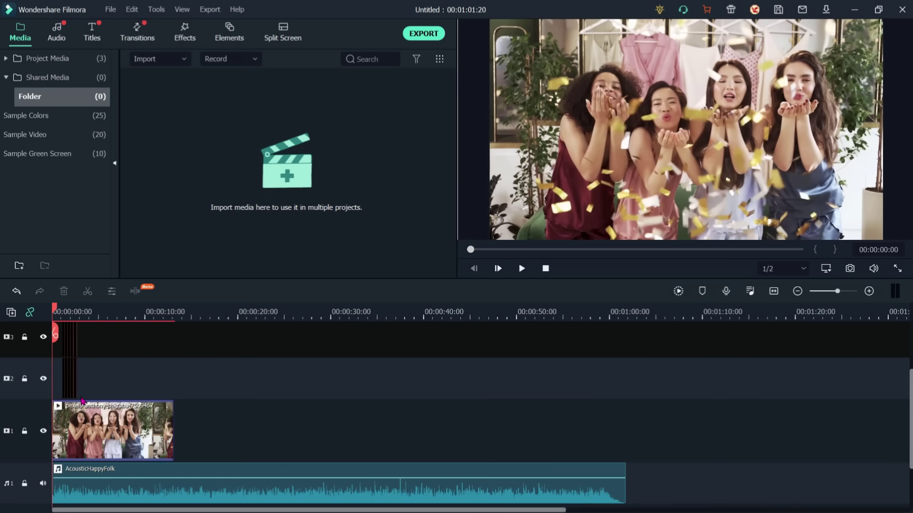
pyautogui.scroll(-2, 292, 362)
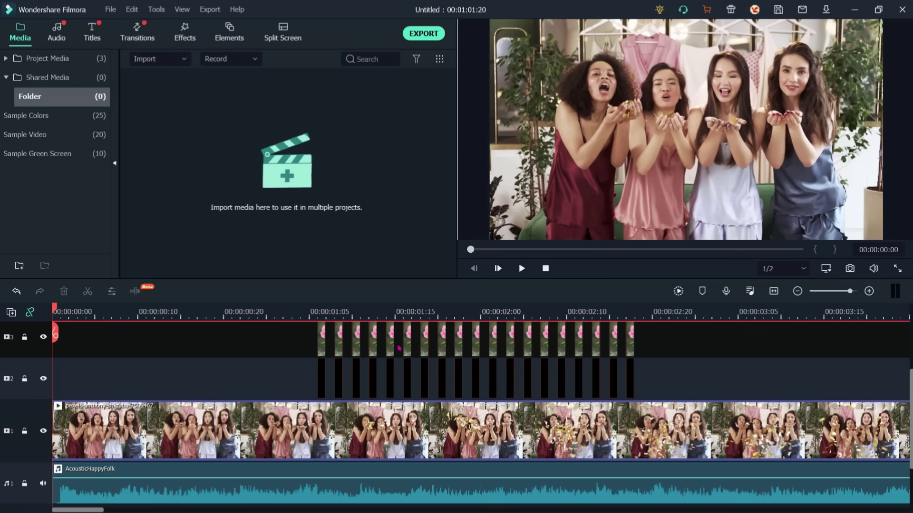
# Step: Find the rose photo in the project media and delete all the short rose and black clips from tracks 2 and 3
pyautogui.click(47, 58)
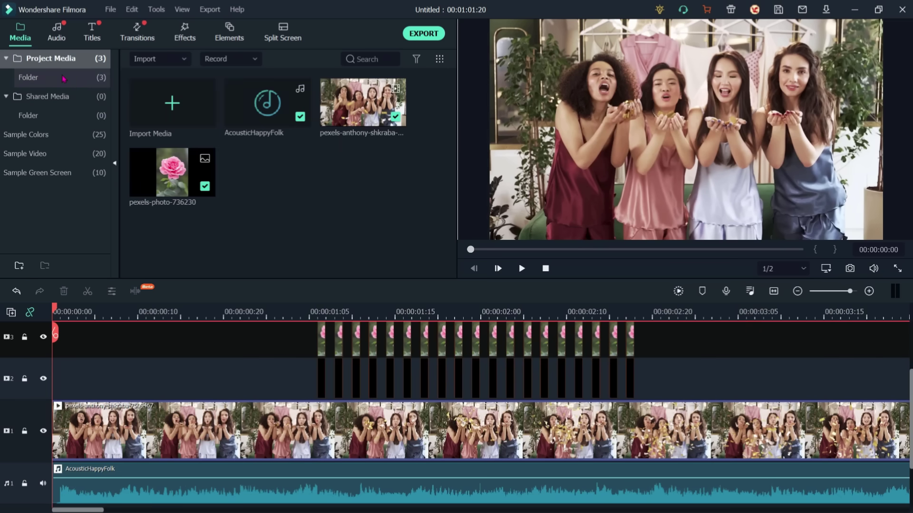
pyautogui.click(175, 182)
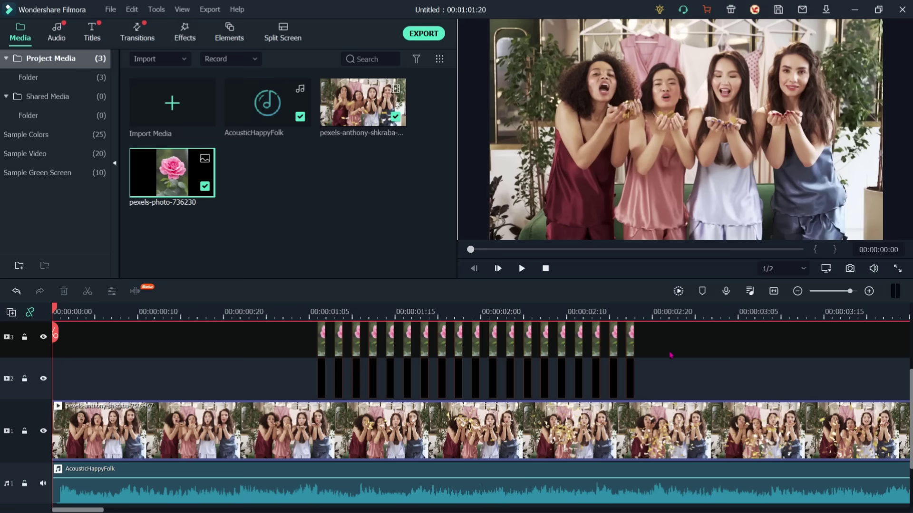
pyautogui.moveTo(660, 373); pyautogui.dragTo(297, 332)
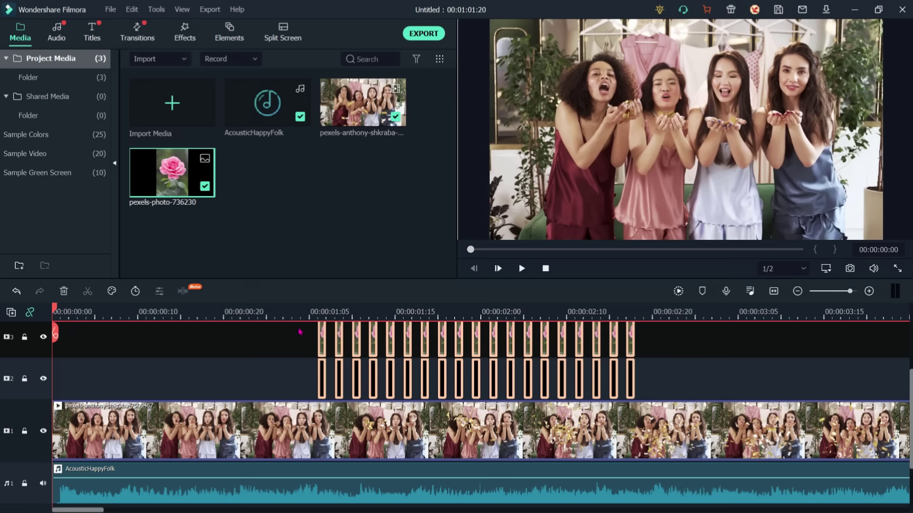
pyautogui.press('Delete')
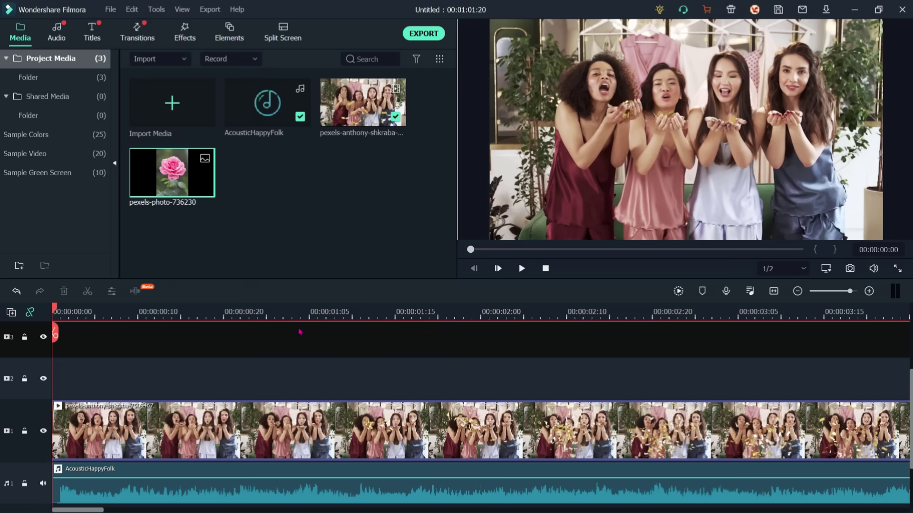
# Step: Add the Black sample color to track 2 at about 00:00:01:10 above the confetti clip
pyautogui.click(39, 140)
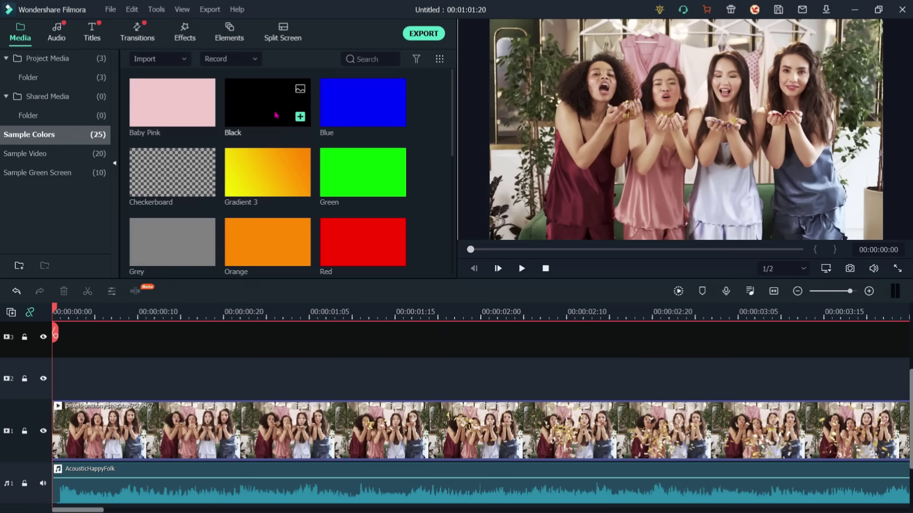
pyautogui.moveTo(260, 110); pyautogui.dragTo(375, 372)
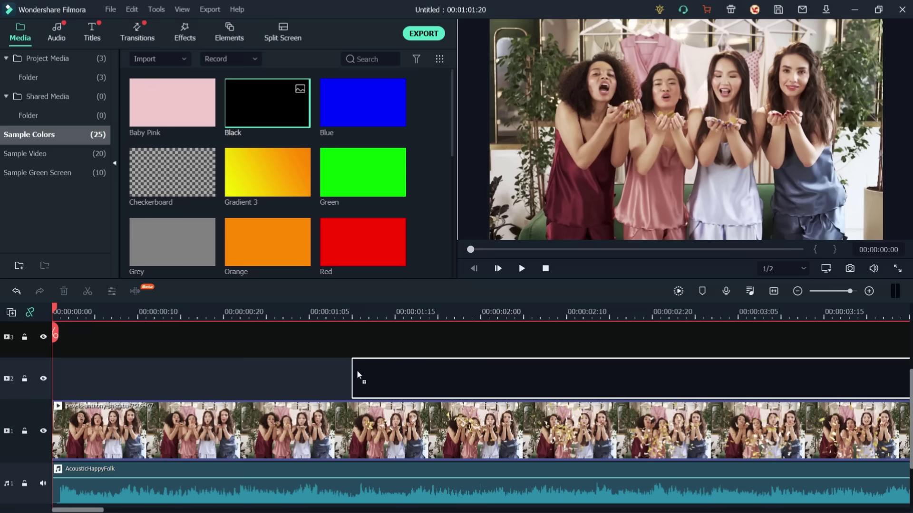
pyautogui.moveTo(357, 372); pyautogui.dragTo(358, 372)
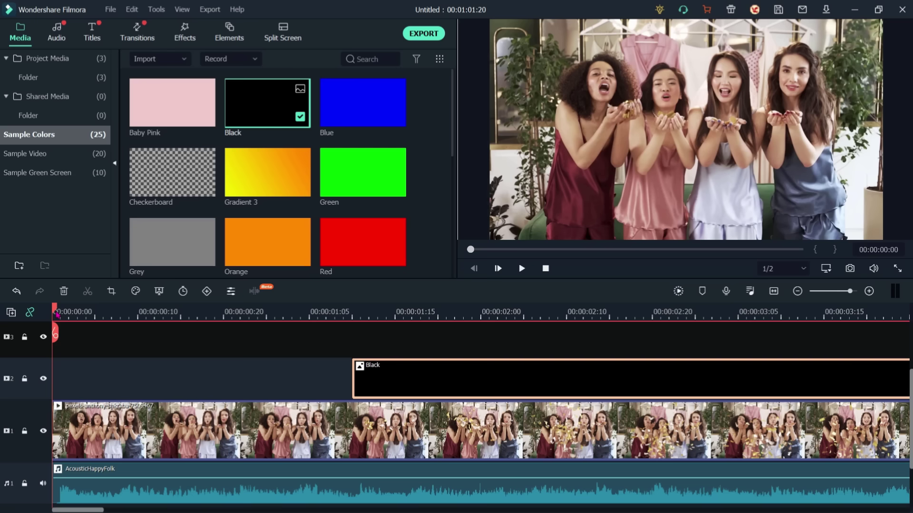
# Step: Move the playhead to the start of the Black clip and add the rose photo pexels-photo-736230 there on track 3
pyautogui.moveTo(57, 312); pyautogui.dragTo(357, 405)
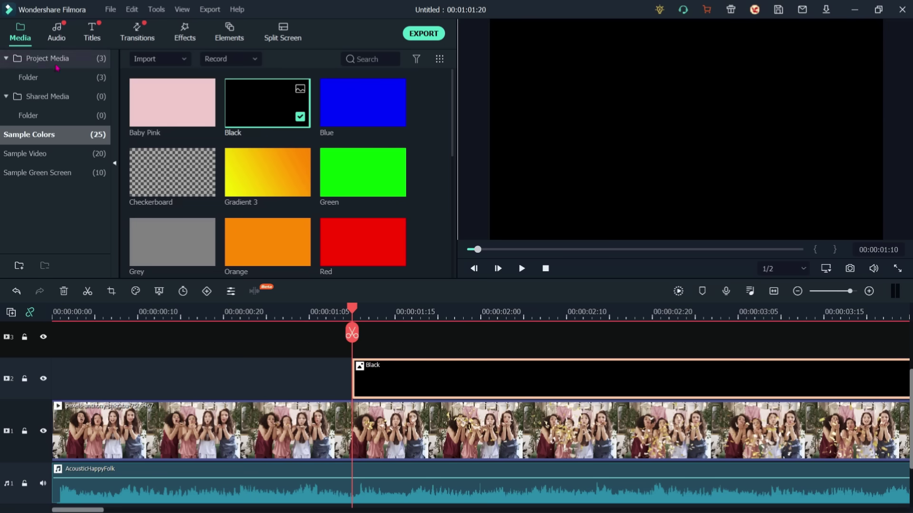
pyautogui.click(35, 81)
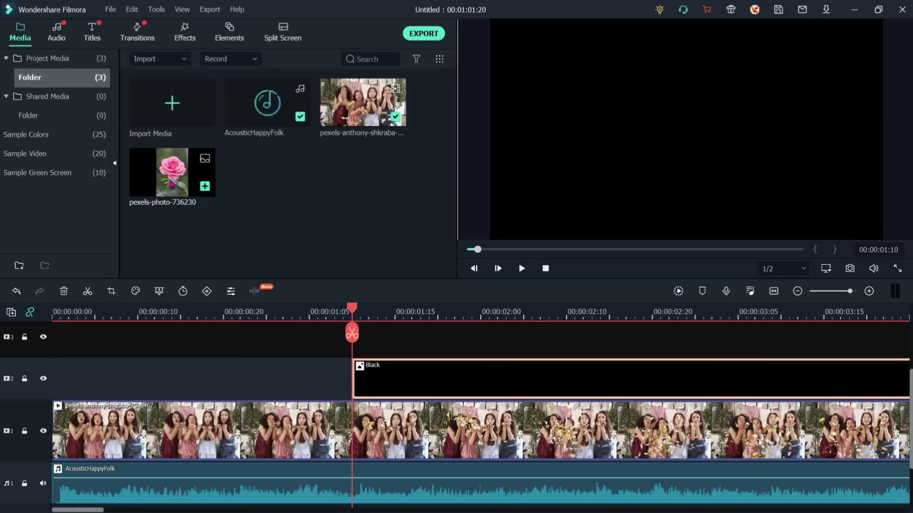
pyautogui.moveTo(176, 184); pyautogui.dragTo(357, 338)
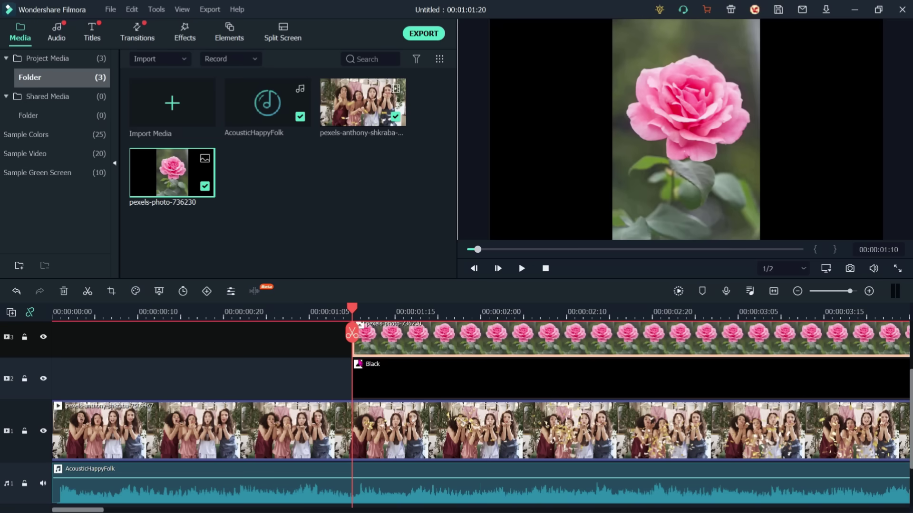
# Step: Fit the rose photo clip on track 3 to the frame by cropping so it fills the whole picture
pyautogui.rightClick(448, 342)
pyautogui.click(483, 193)
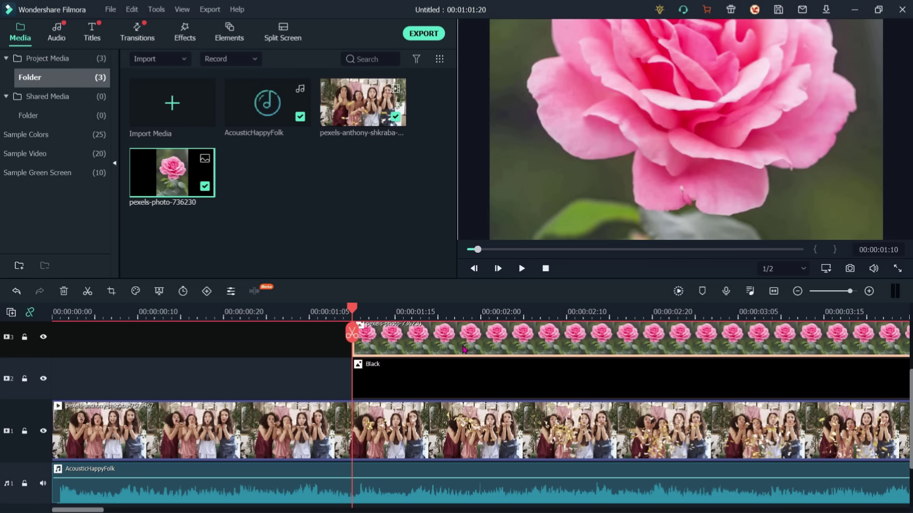
# Step: Step frame by frame through the opening of the rose clip and return to its start at 00:00:01:10
pyautogui.press('Right')
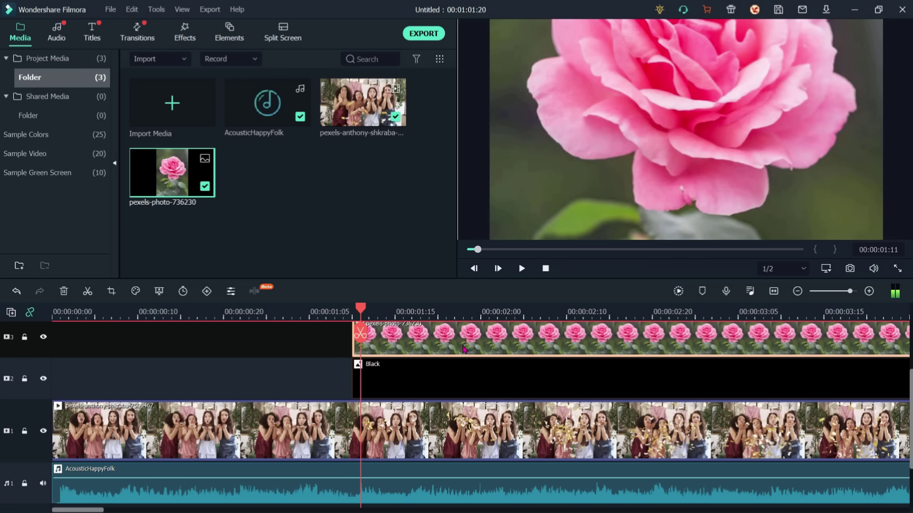
pyautogui.press('Right')
pyautogui.press('Right')
pyautogui.press('Right')
pyautogui.press('Right')
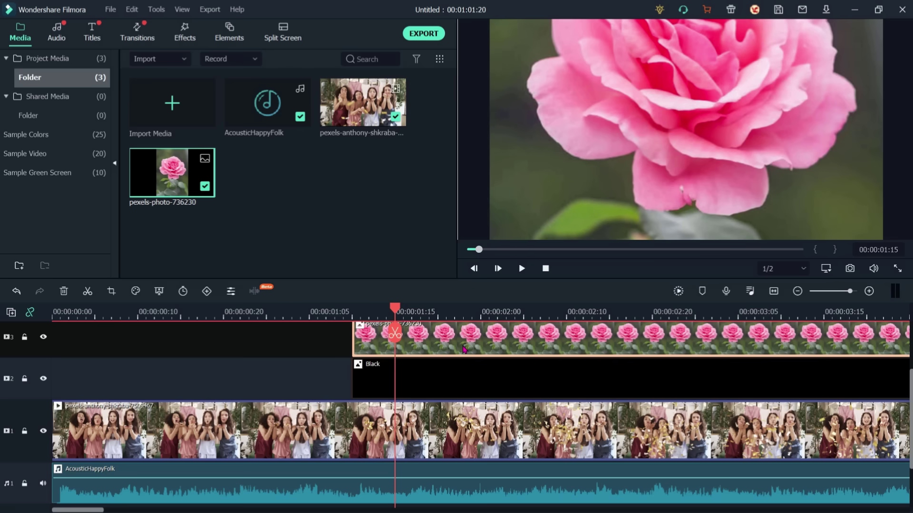
pyautogui.press('Left')
pyautogui.press('Left')
pyautogui.press('Left')
pyautogui.press('Left')
pyautogui.press('Left')
pyautogui.press('Left')
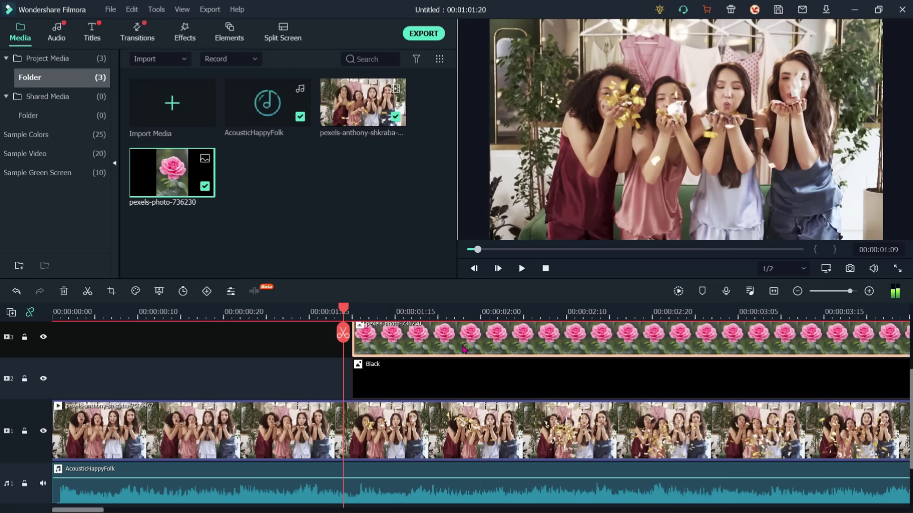
pyautogui.press('Right')
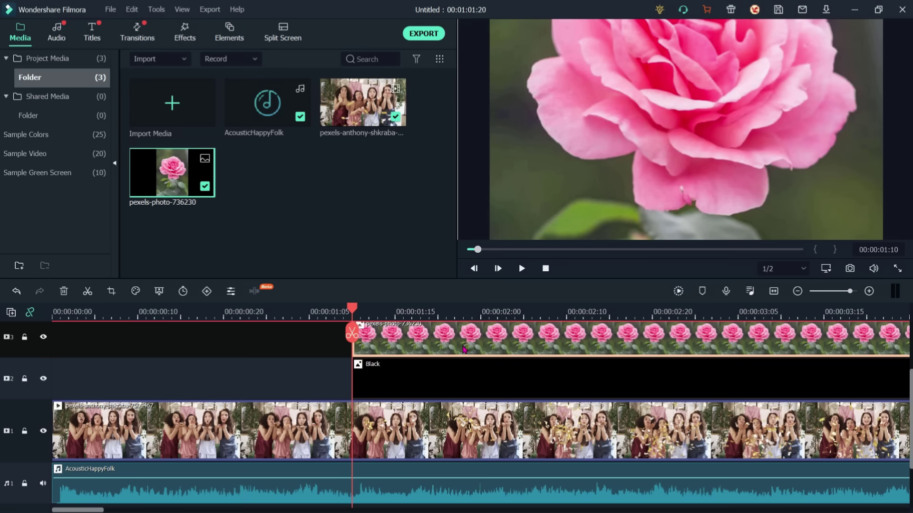
# Step: Split only the rose clip on track 3 at every frame from 00:00:01:11 to 00:00:01:23, undoing any split made across all tracks
pyautogui.press('Right')
pyautogui.hotkey('ctrl', 'b')
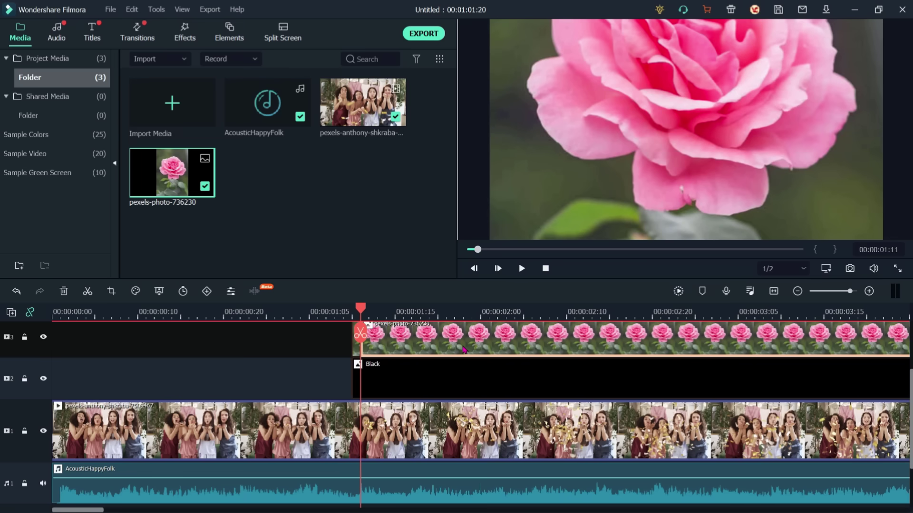
pyautogui.press('Right')
pyautogui.hotkey('ctrl', 'b')
pyautogui.press('Right')
pyautogui.hotkey('ctrl', 'b')
pyautogui.press('Right')
pyautogui.hotkey('ctrl', 'b')
pyautogui.press('Right')
pyautogui.hotkey('ctrl', 'b')
pyautogui.press('Right')
pyautogui.hotkey('ctrl', 'b')
pyautogui.press('Right')
pyautogui.hotkey('ctrl', 'b')
pyautogui.press('Right')
pyautogui.hotkey('ctrl', 'b')
pyautogui.press('Right')
pyautogui.hotkey('ctrl', 'b')
pyautogui.press('Right')
pyautogui.hotkey('ctrl', 'b')
pyautogui.press('Right')
pyautogui.hotkey('ctrl', 'b')
pyautogui.press('Right')
pyautogui.hotkey('ctrl', 'b')
pyautogui.press('Right')
pyautogui.hotkey('ctrl', 'b')
pyautogui.press('Right')
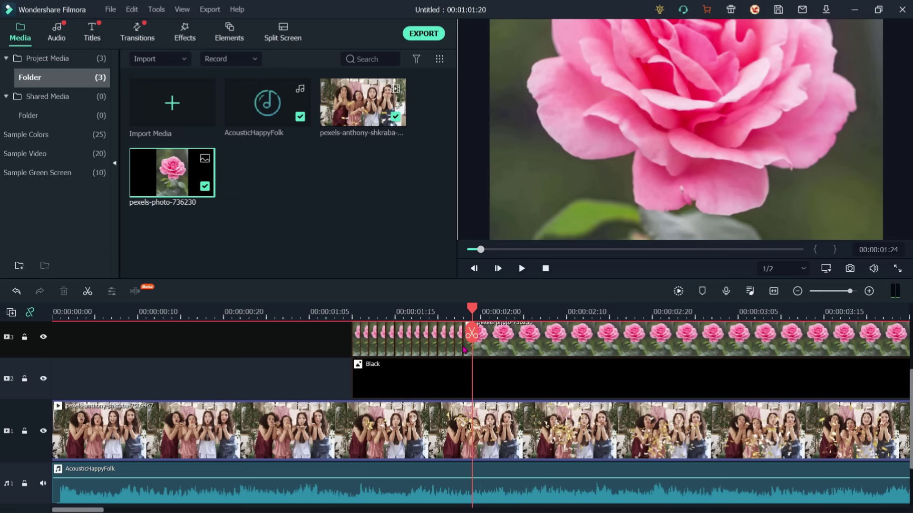
pyautogui.hotkey('ctrl', 'b')
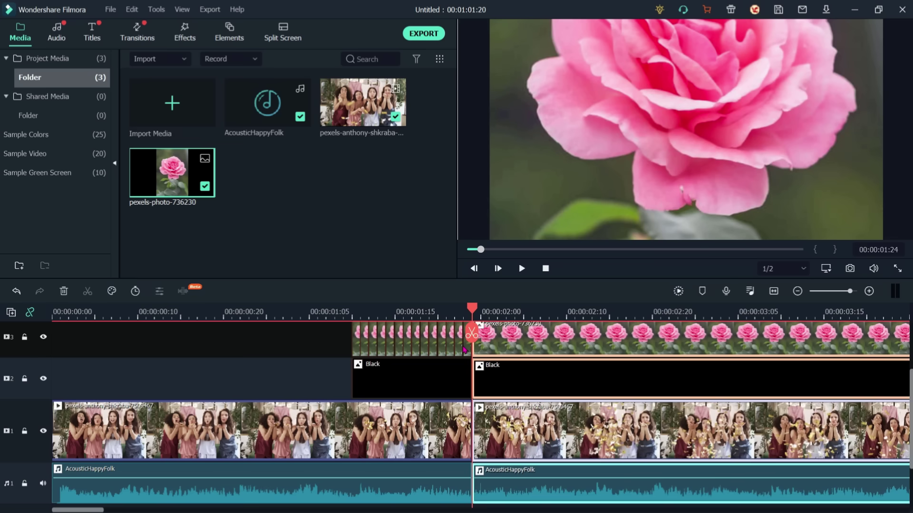
pyautogui.hotkey('ctrl', 'z')
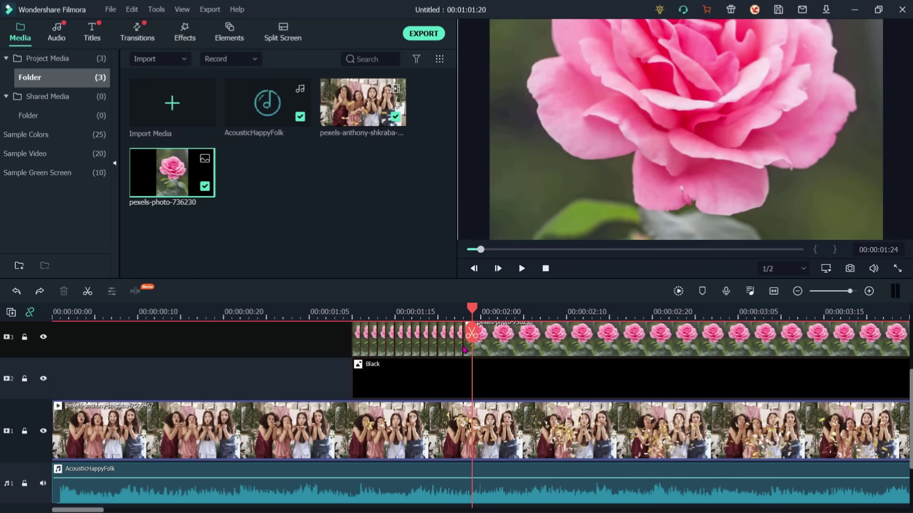
# Step: Select the remaining long rose clip on track 3 and split it at every frame from 00:00:01:24 to 00:00:02:15
pyautogui.click(510, 353)
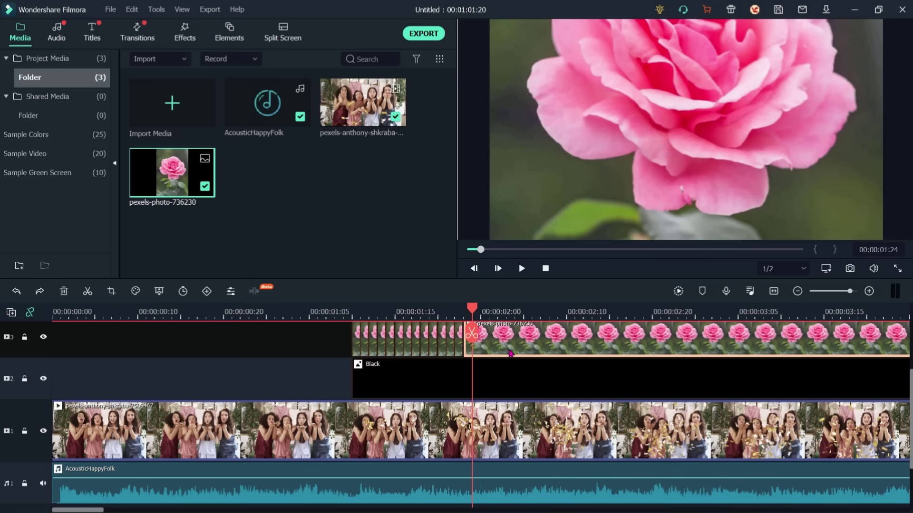
pyautogui.hotkey('alt', 'Right')
pyautogui.hotkey('alt', 'Right')
pyautogui.hotkey('alt', 'Right')
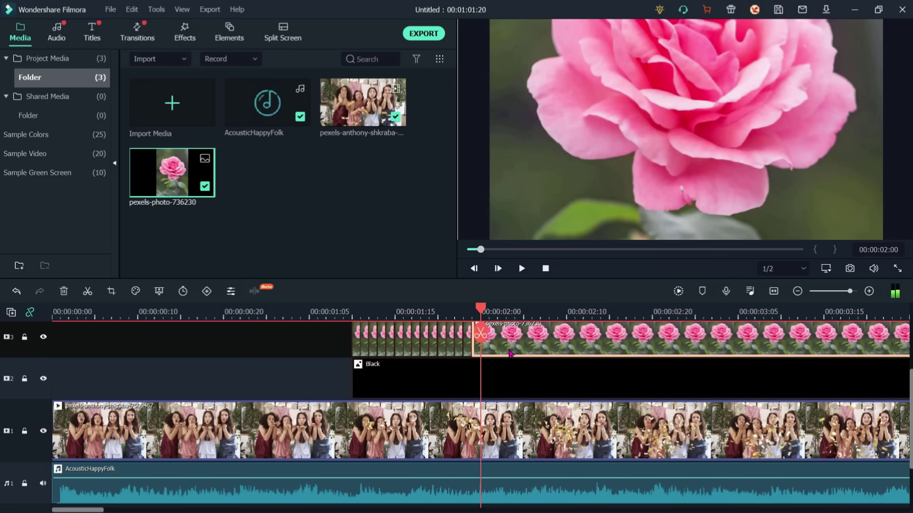
pyautogui.hotkey('alt', 'Right')
pyautogui.hotkey('alt', 'Right')
pyautogui.hotkey('alt', 'Right')
pyautogui.hotkey('alt', 'Right')
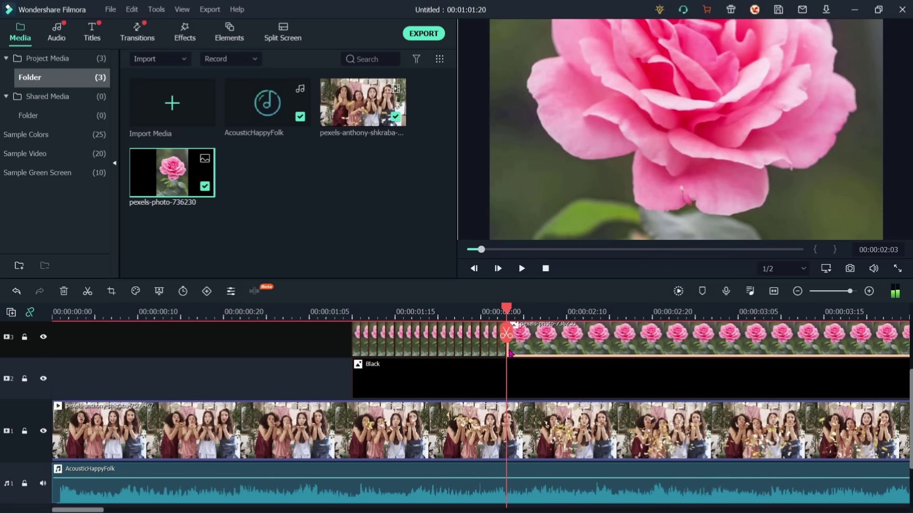
pyautogui.hotkey('alt', 'Right')
pyautogui.hotkey('alt', 'Right')
pyautogui.hotkey('alt', 'Right')
pyautogui.hotkey('alt', 'Right')
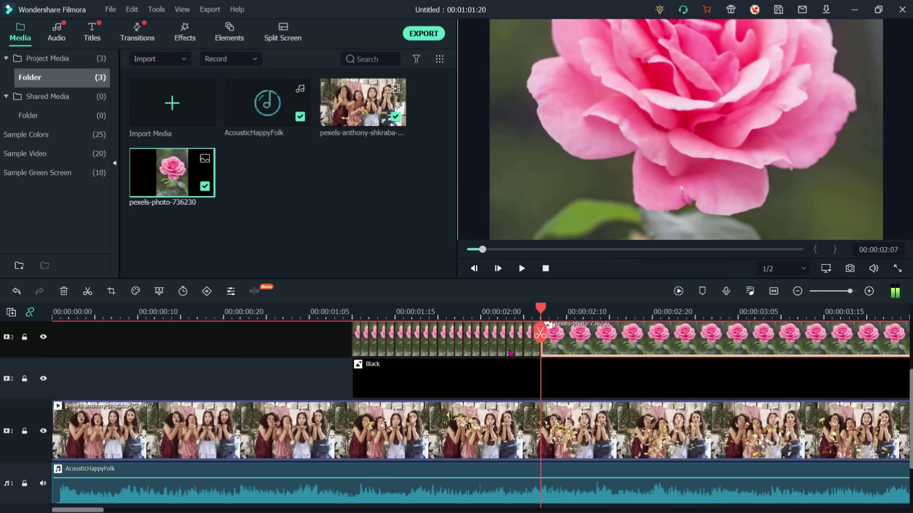
pyautogui.hotkey('alt', 'Right')
pyautogui.hotkey('alt', 'Right')
pyautogui.hotkey('alt', 'Right')
pyautogui.hotkey('alt', 'Right')
pyautogui.hotkey('alt', 'Right')
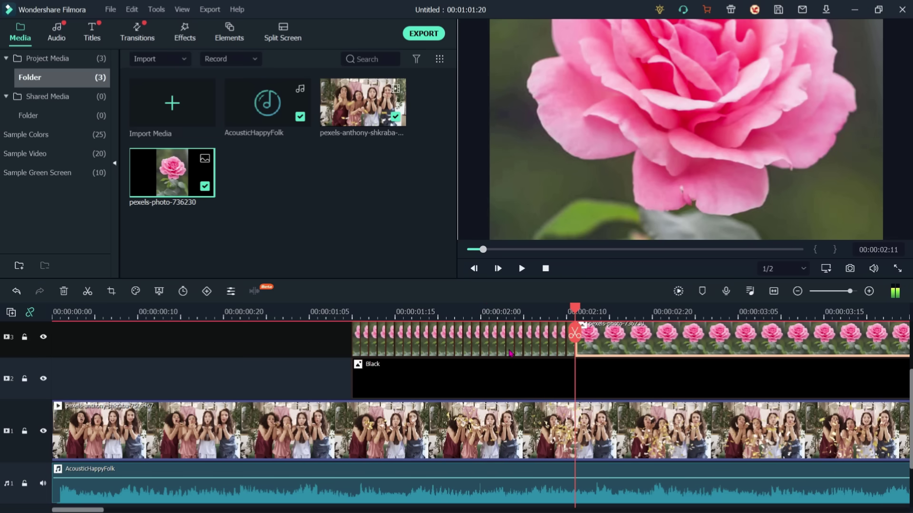
pyautogui.hotkey('alt', 'Right')
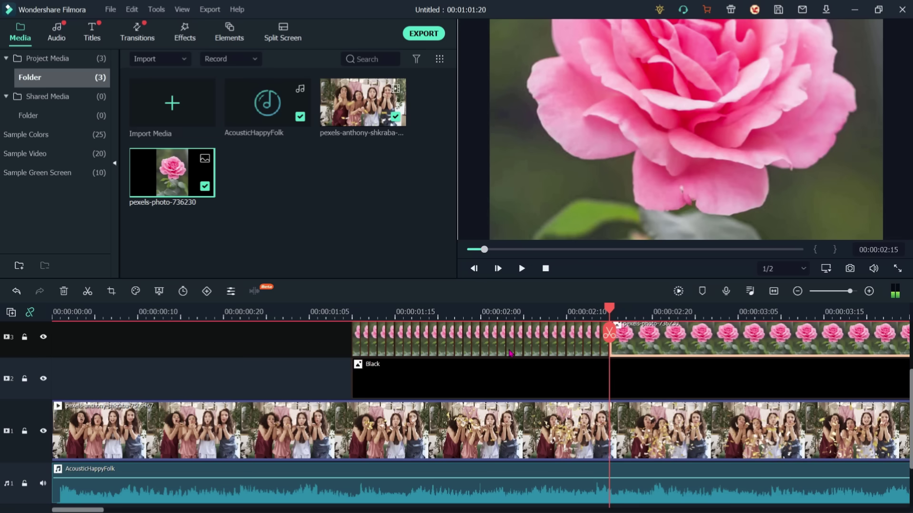
# Step: Select the Black clip on track 2 and return the playhead to its start at 00:00:01:10
pyautogui.click(420, 373)
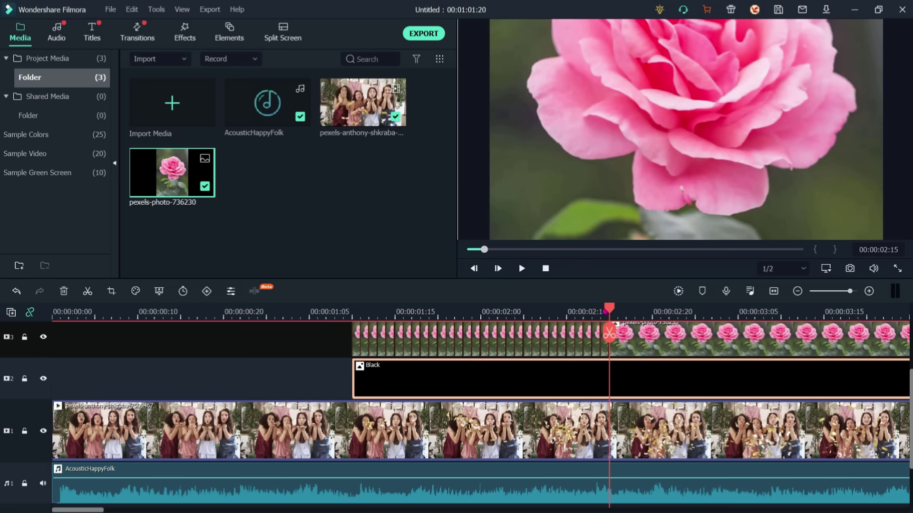
pyautogui.press('Left')
pyautogui.press('Left')
pyautogui.press('Left')
pyautogui.press('Left')
pyautogui.press('Left')
pyautogui.press('Left')
pyautogui.press('Left')
pyautogui.press('Left')
pyautogui.press('Left')
pyautogui.press('Left')
pyautogui.press('Left')
pyautogui.press('Left')
pyautogui.press('Left')
pyautogui.press('Left')
pyautogui.press('Left')
pyautogui.press('Left')
pyautogui.press('Left')
pyautogui.press('Left')
pyautogui.press('Left')
pyautogui.press('Left')
pyautogui.press('Left')
pyautogui.press('Left')
pyautogui.press('Left')
pyautogui.press('Right')
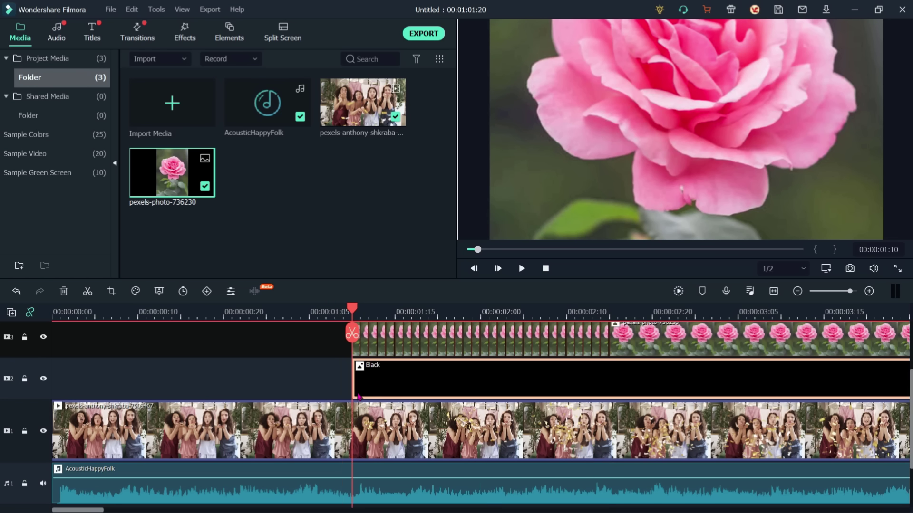
# Step: Split the Black clip on track 2 at every frame from 00:00:01:11 to 00:00:02:15
pyautogui.press('Right')
pyautogui.hotkey('alt', '[')
pyautogui.press('Right')
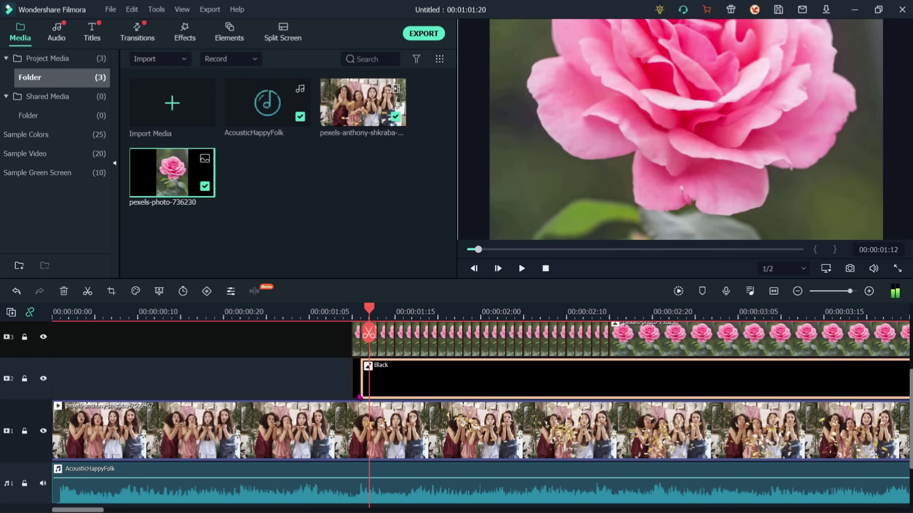
pyautogui.hotkey('alt', '[')
pyautogui.press('Right')
pyautogui.hotkey('alt', '[')
pyautogui.press('Right')
pyautogui.hotkey('alt', '[')
pyautogui.press('Right')
pyautogui.hotkey('alt', '[')
pyautogui.press('Right')
pyautogui.hotkey('alt', '[')
pyautogui.press('Right')
pyautogui.hotkey('alt', '[')
pyautogui.press('Right')
pyautogui.hotkey('alt', '[')
pyautogui.press('Right')
pyautogui.hotkey('alt', '[')
pyautogui.press('Right')
pyautogui.hotkey('alt', '[')
pyautogui.press('Right')
pyautogui.hotkey('alt', '[')
pyautogui.press('Right')
pyautogui.hotkey('alt', '[')
pyautogui.press('Right')
pyautogui.hotkey('alt', '[')
pyautogui.press('Right')
pyautogui.hotkey('alt', '[')
pyautogui.press('Right')
pyautogui.hotkey('alt', '[')
pyautogui.press('Right')
pyautogui.hotkey('alt', '[')
pyautogui.hotkey('alt', '[')
pyautogui.press('Right')
pyautogui.hotkey('alt', '[')
pyautogui.press('Right')
pyautogui.hotkey('alt', '[')
pyautogui.press('Right')
pyautogui.hotkey('alt', '[')
pyautogui.press('Right')
pyautogui.hotkey('alt', '[')
pyautogui.press('Right')
pyautogui.hotkey('alt', '[')
pyautogui.press('Right')
pyautogui.hotkey('alt', '[')
pyautogui.press('Right')
pyautogui.hotkey('alt', '[')
pyautogui.press('Right')
pyautogui.hotkey('alt', '[')
pyautogui.press('Right')
pyautogui.hotkey('alt', '[')
pyautogui.press('Right')
pyautogui.hotkey('alt', '[')
pyautogui.press('Right')
pyautogui.hotkey('alt', '[')
pyautogui.press('Right')
pyautogui.hotkey('alt', '[')
pyautogui.press('Right')
pyautogui.hotkey('alt', '[')
pyautogui.press('Right')
pyautogui.hotkey('alt', '[')
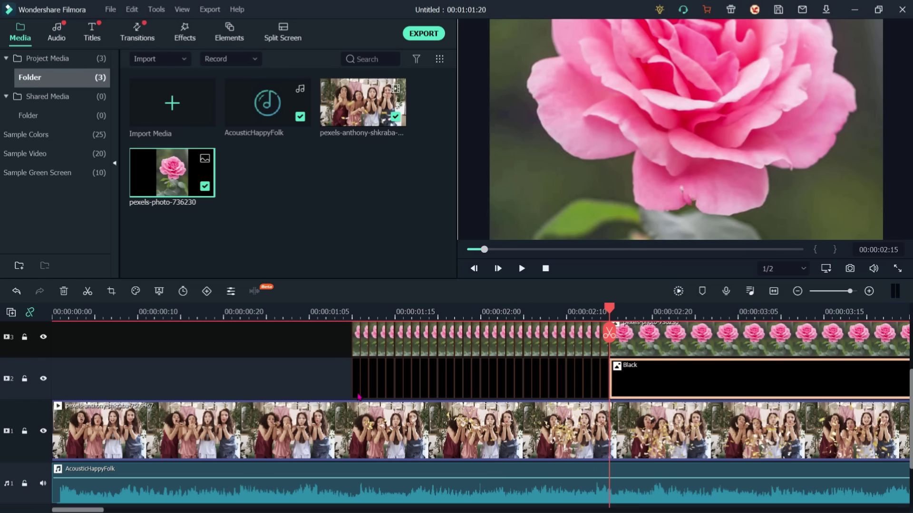
# Step: Delete the leftover long rose clip after 00:00:02:15 on track 3
pyautogui.click(695, 343)
pyautogui.press('Delete')
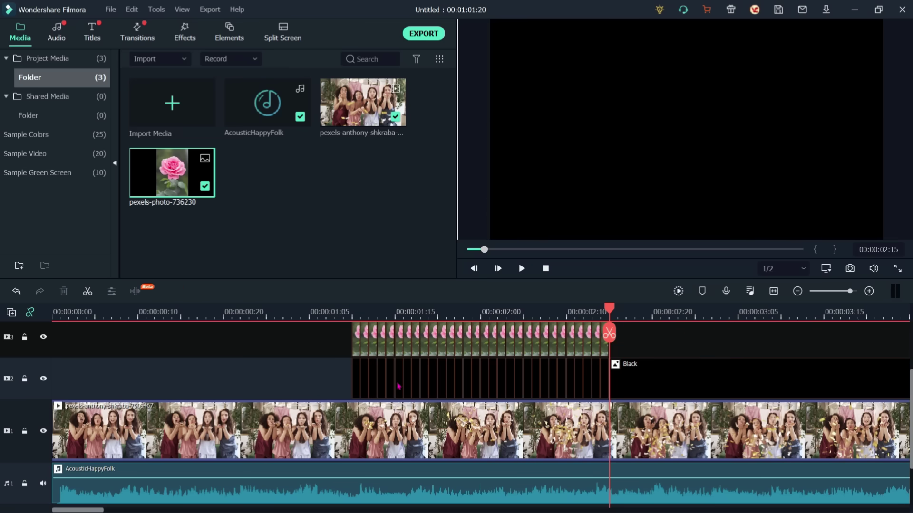
# Step: Delete every second one-frame Black clip on track 2, from 00:00:01:11 through 00:00:02:14
pyautogui.click(367, 382)
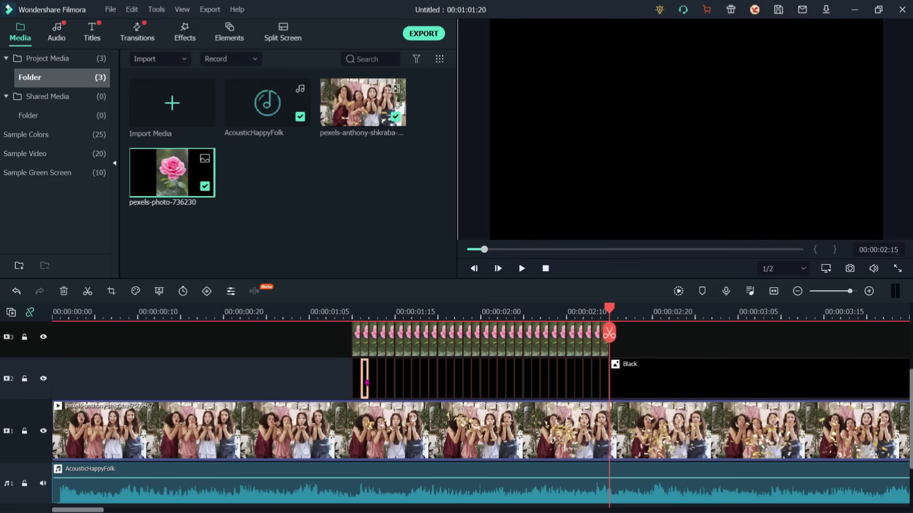
pyautogui.press('Delete')
pyautogui.click(382, 388)
pyautogui.press('Delete')
pyautogui.click(403, 388)
pyautogui.press('Delete')
pyautogui.click(418, 391)
pyautogui.press('Delete')
pyautogui.click(433, 391)
pyautogui.press('Delete')
pyautogui.click(451, 389)
pyautogui.press('Delete')
pyautogui.click(470, 391)
pyautogui.press('Delete')
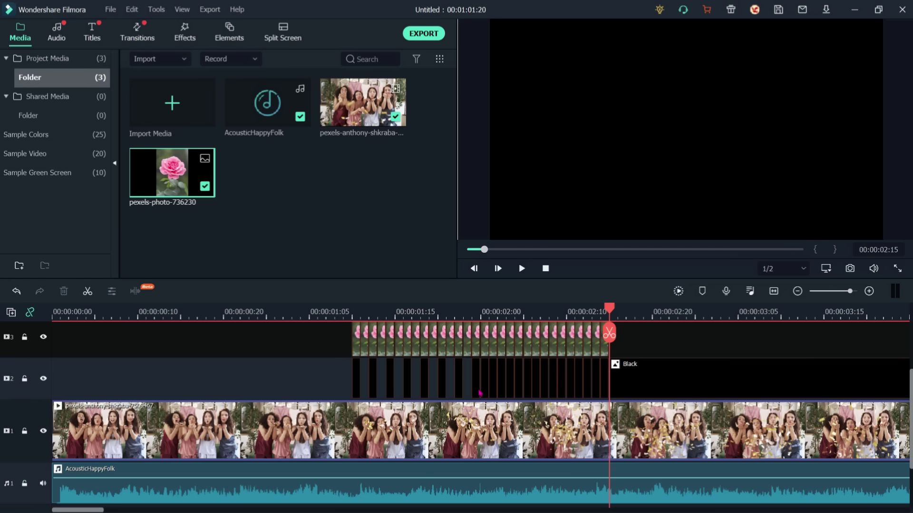
pyautogui.click(485, 392)
pyautogui.press('Delete')
pyautogui.click(501, 392)
pyautogui.press('Delete')
pyautogui.click(520, 392)
pyautogui.press('Delete')
pyautogui.click(536, 393)
pyautogui.press('Delete')
pyautogui.click(556, 394)
pyautogui.press('Delete')
pyautogui.click(574, 393)
pyautogui.press('Delete')
pyautogui.click(590, 393)
pyautogui.press('Delete')
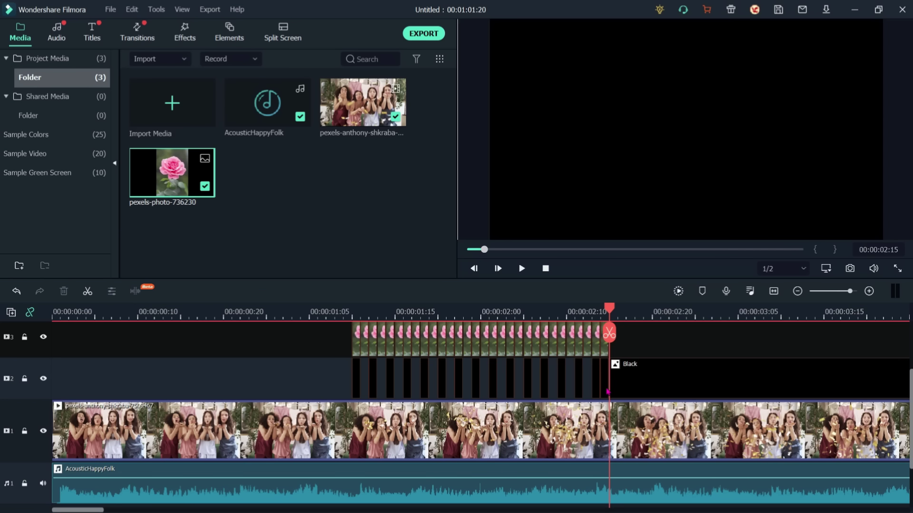
pyautogui.click(604, 391)
pyautogui.press('Delete')
# Step: Delete every second one-frame rose clip on track 3, from 00:00:01:11 through 00:00:02:14
pyautogui.click(365, 345)
pyautogui.press('Delete')
pyautogui.click(382, 352)
pyautogui.press('Delete')
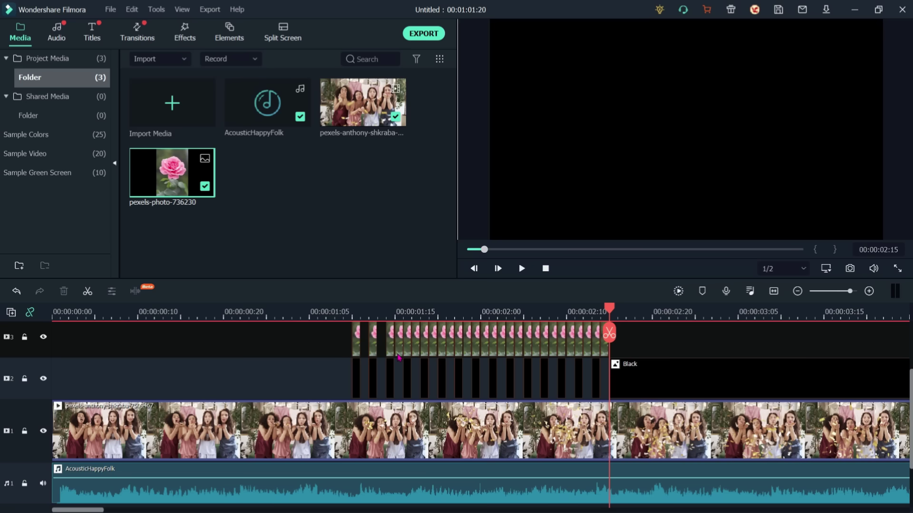
pyautogui.hotkey('ctrl', '=')
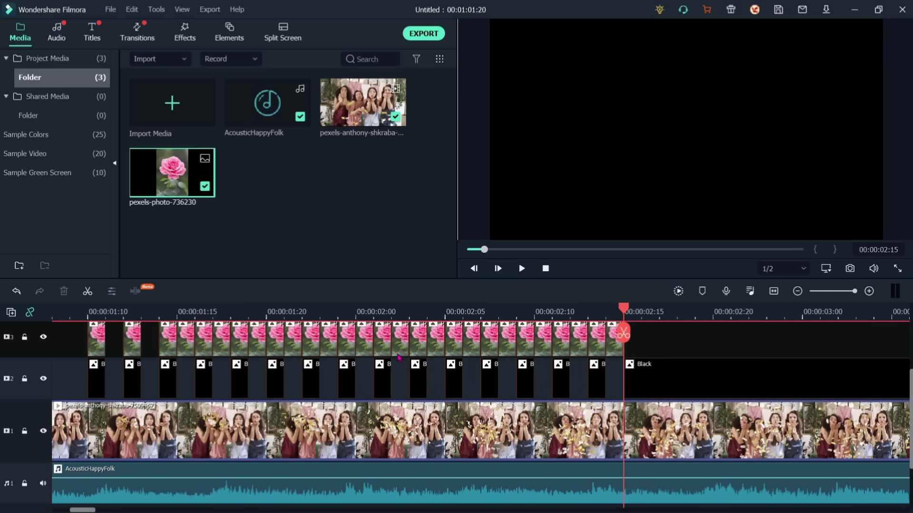
pyautogui.click(188, 350)
pyautogui.press('Delete')
pyautogui.click(225, 353)
pyautogui.press('Delete')
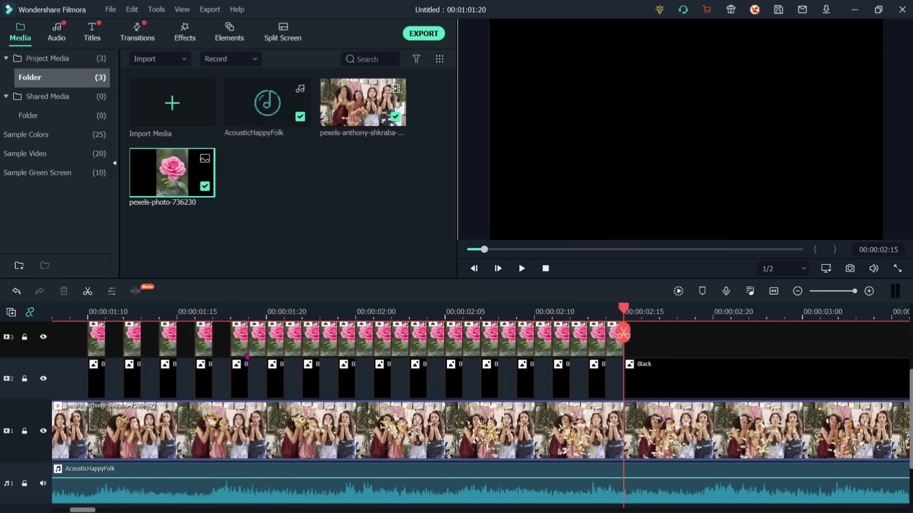
pyautogui.click(257, 356)
pyautogui.press('Delete')
pyautogui.click(285, 353)
pyautogui.press('Delete')
pyautogui.click(328, 353)
pyautogui.press('Delete')
pyautogui.click(362, 350)
pyautogui.press('Delete')
pyautogui.click(399, 351)
pyautogui.press('Delete')
pyautogui.click(437, 345)
pyautogui.press('Delete')
pyautogui.click(472, 346)
pyautogui.press('Delete')
pyautogui.click(507, 346)
pyautogui.press('Delete')
pyautogui.click(543, 343)
pyautogui.press('Delete')
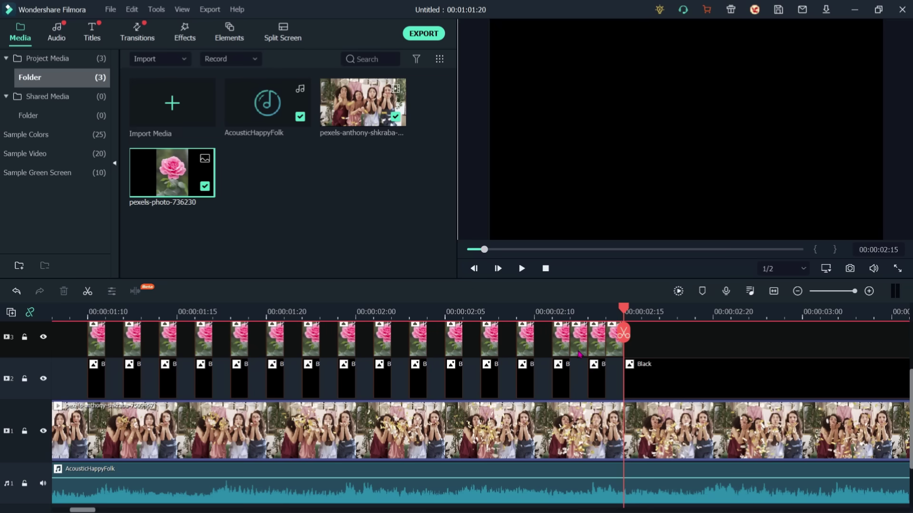
pyautogui.click(579, 351)
pyautogui.press('Delete')
pyautogui.click(619, 350)
pyautogui.press('Delete')
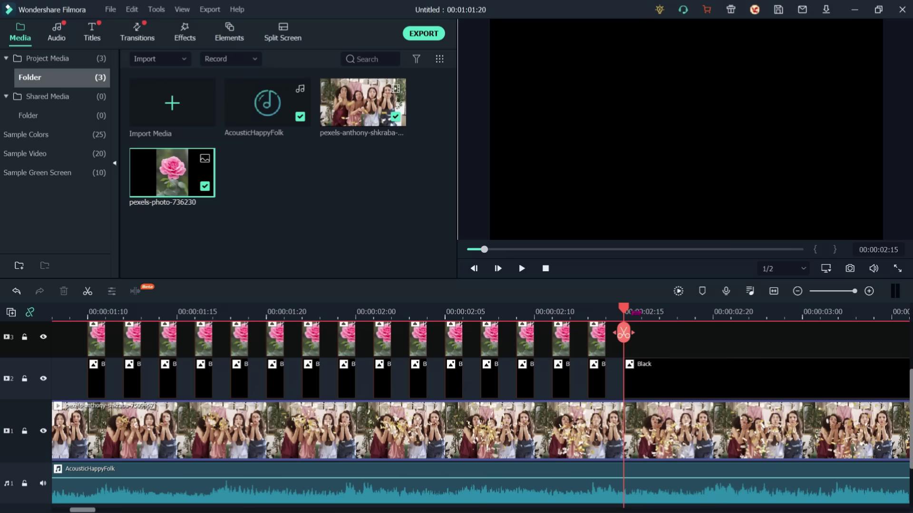
pyautogui.scroll(-2, 553, 389)
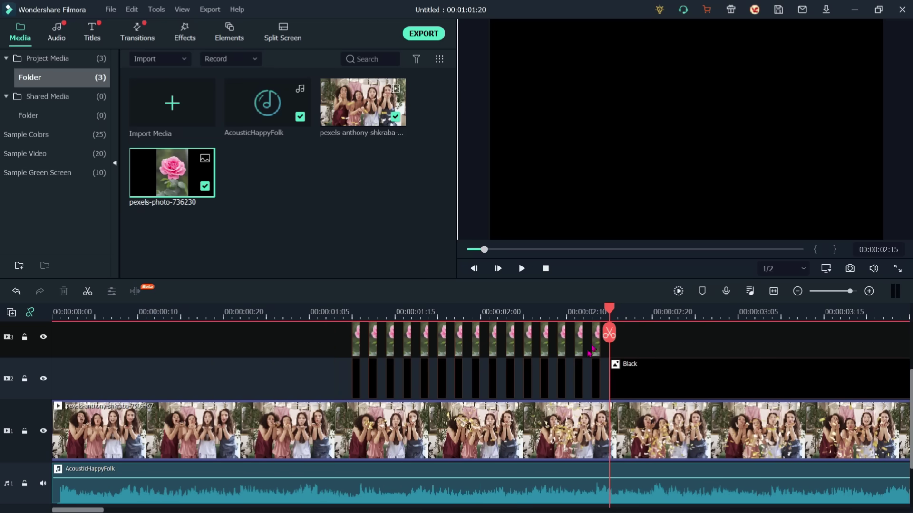
# Step: Play back the flicker section twice, starting ahead of the first rose clip at 00:00:01:10
pyautogui.click(553, 337)
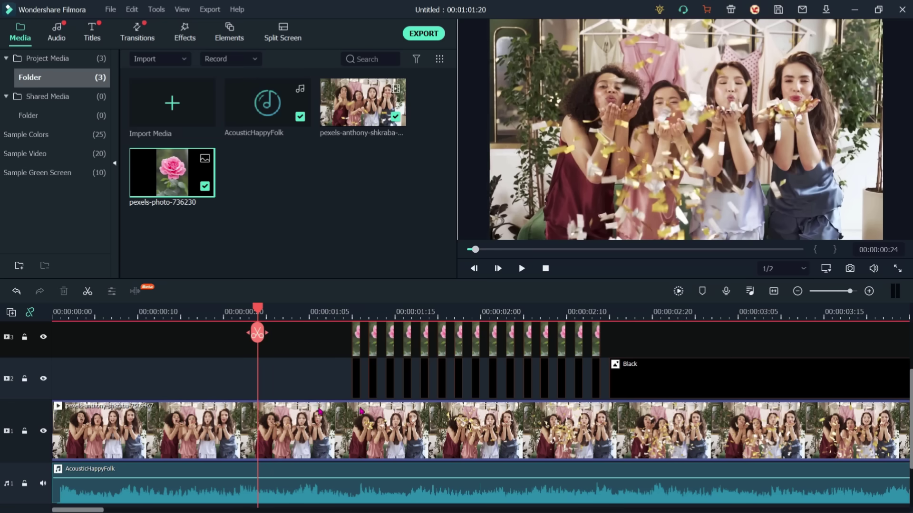
pyautogui.press('space')
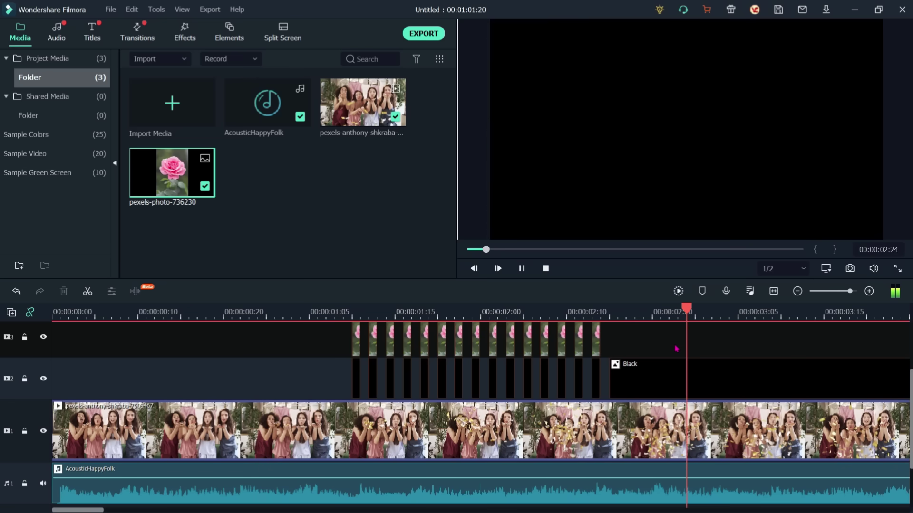
pyautogui.press('space')
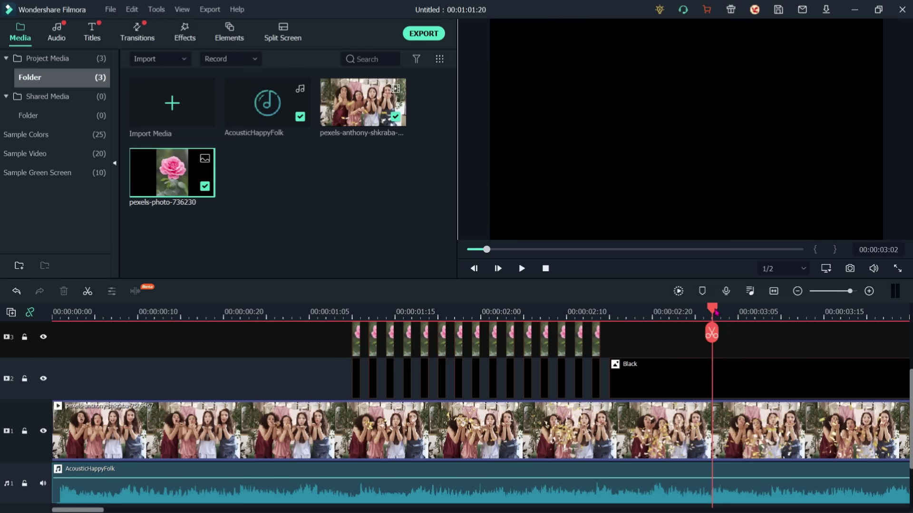
pyautogui.click(318, 313)
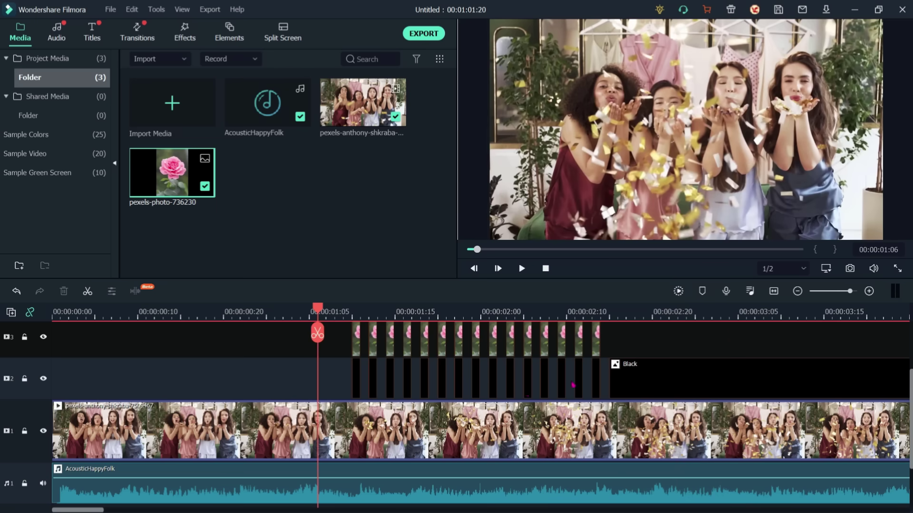
pyautogui.press('space')
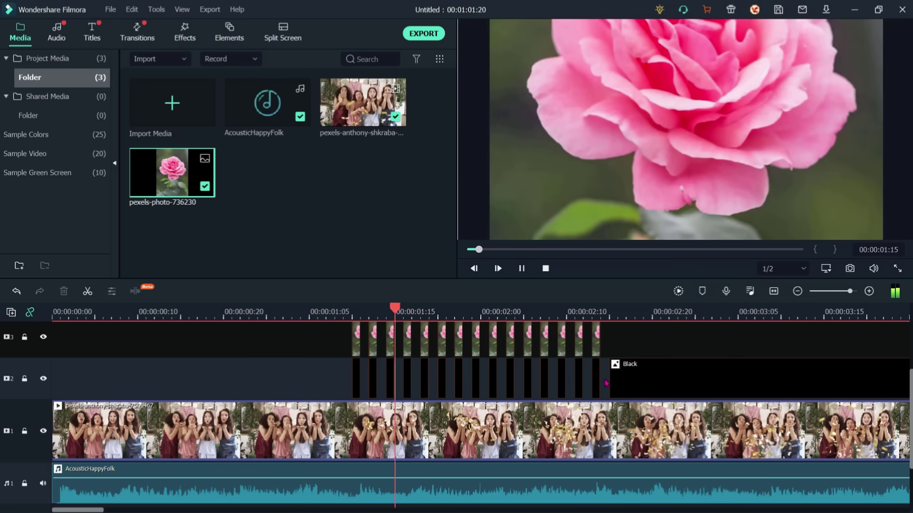
pyautogui.press('space')
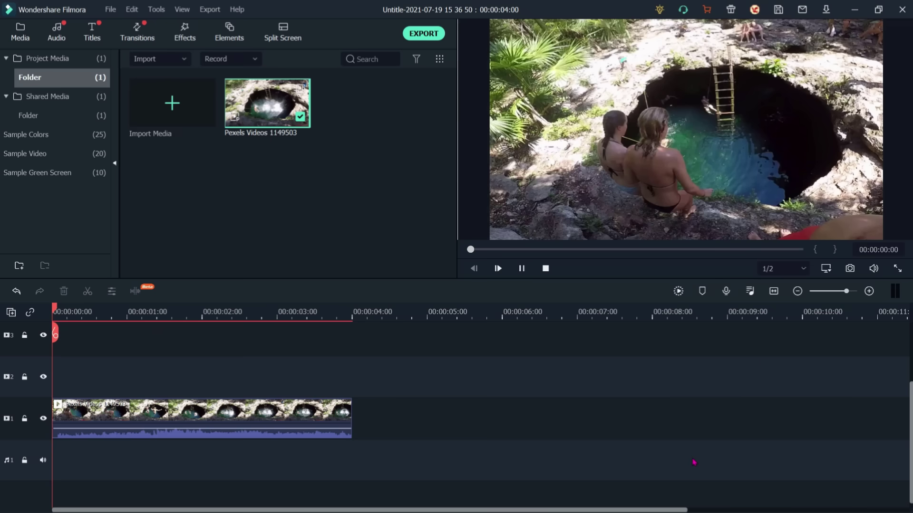
# Step: Preview the Pexels Videos 1149503 clip and paste a copy of it directly after the original at 00:00:04:00 on track 1
pyautogui.press('space')
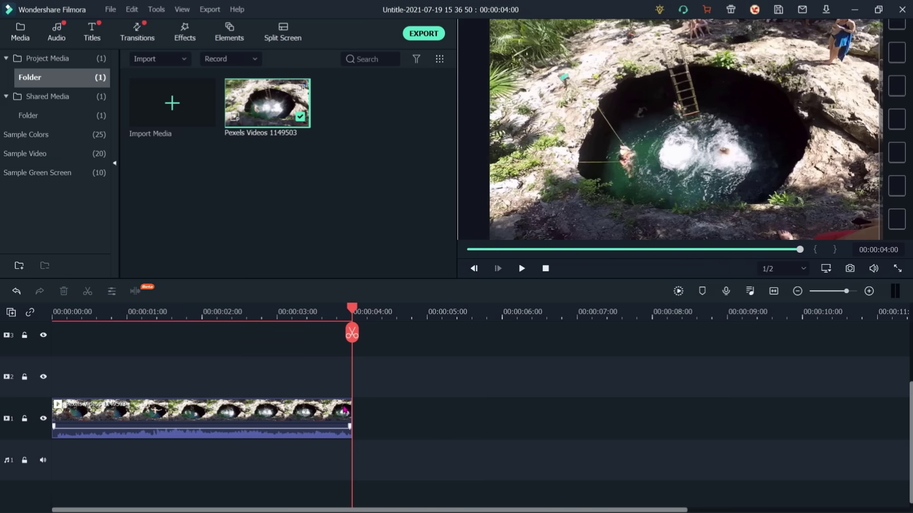
pyautogui.moveTo(352, 309); pyautogui.dragTo(252, 310)
pyautogui.click(306, 417)
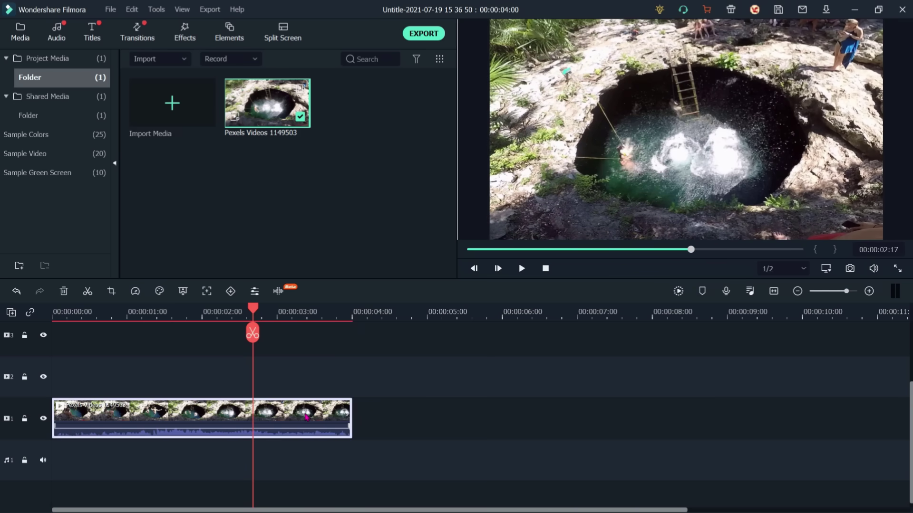
pyautogui.press('End')
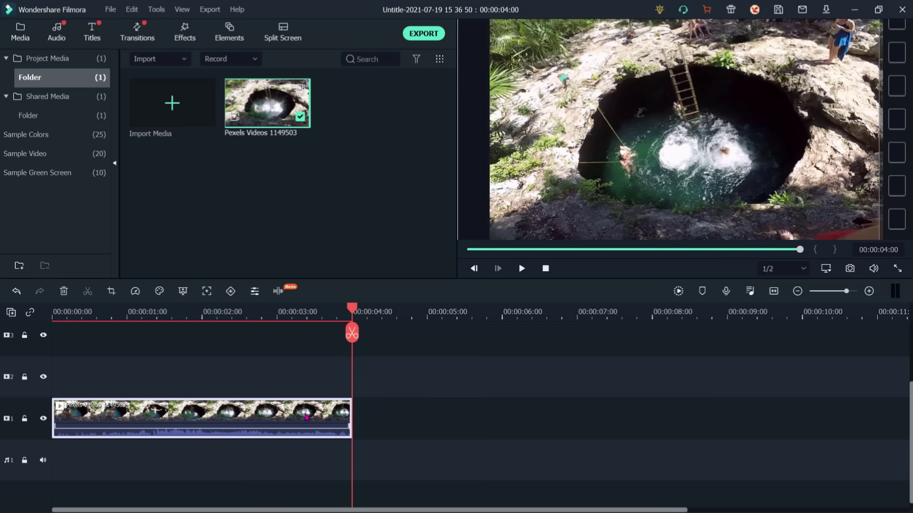
pyautogui.hotkey('ctrl', 'v')
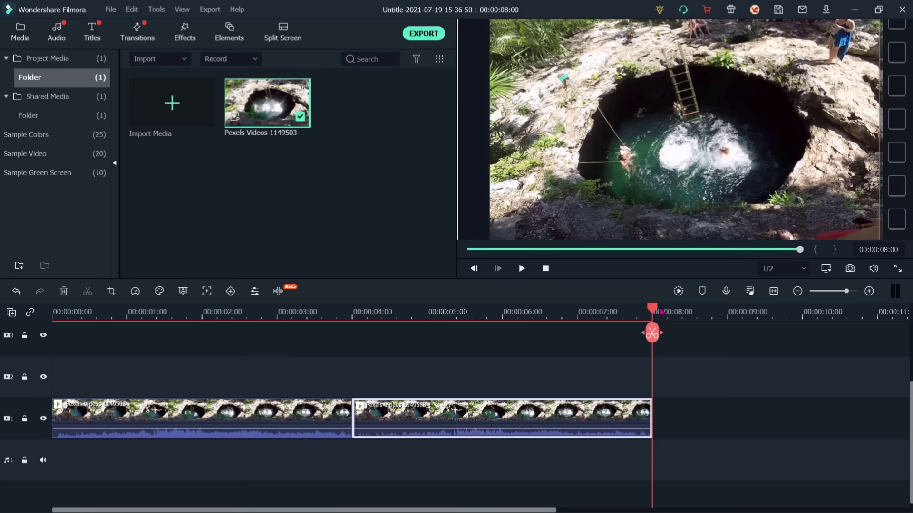
# Step: Reverse the second Pexels Videos 1149503 clip by enabling Reverse Speed in its Speed and Duration settings
pyautogui.moveTo(652, 309); pyautogui.dragTo(448, 310)
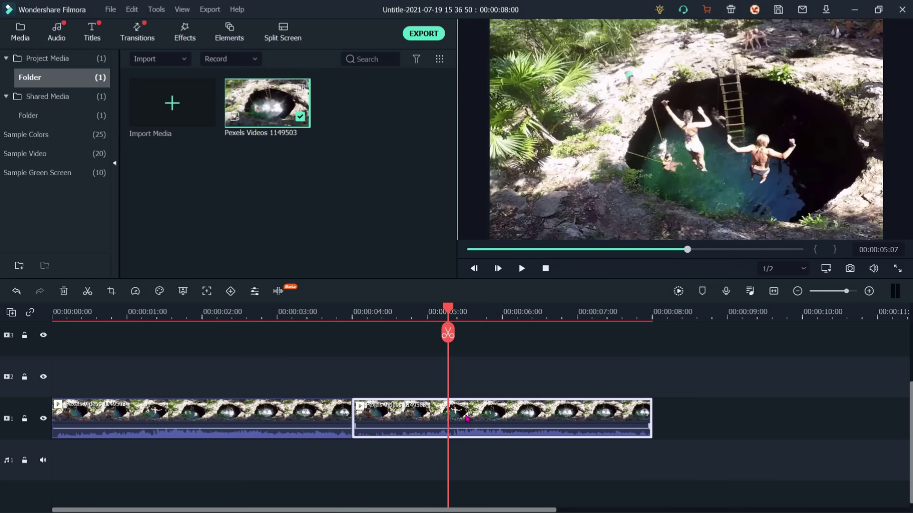
pyautogui.rightClick(472, 415)
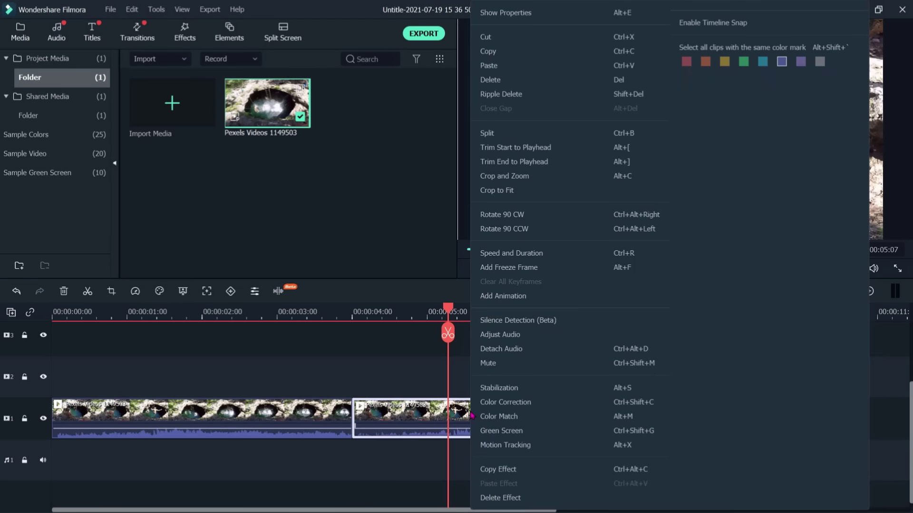
pyautogui.click(539, 260)
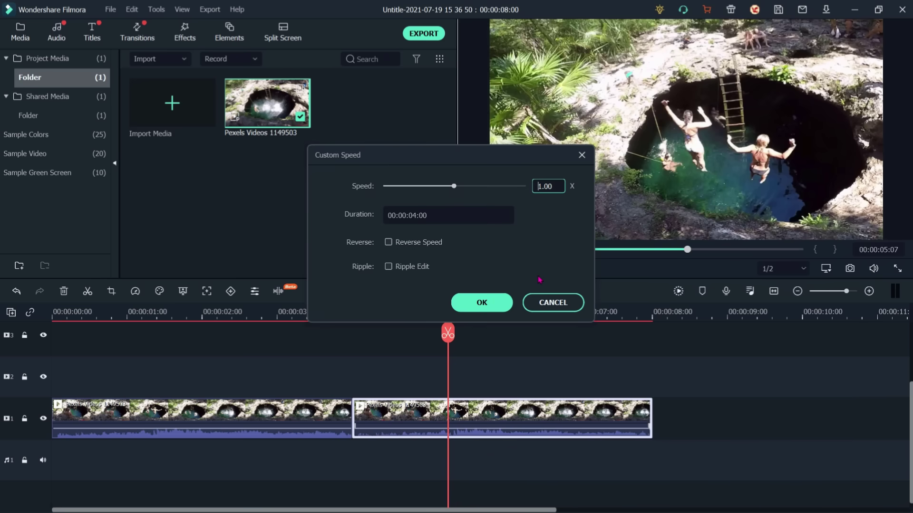
pyautogui.click(389, 242)
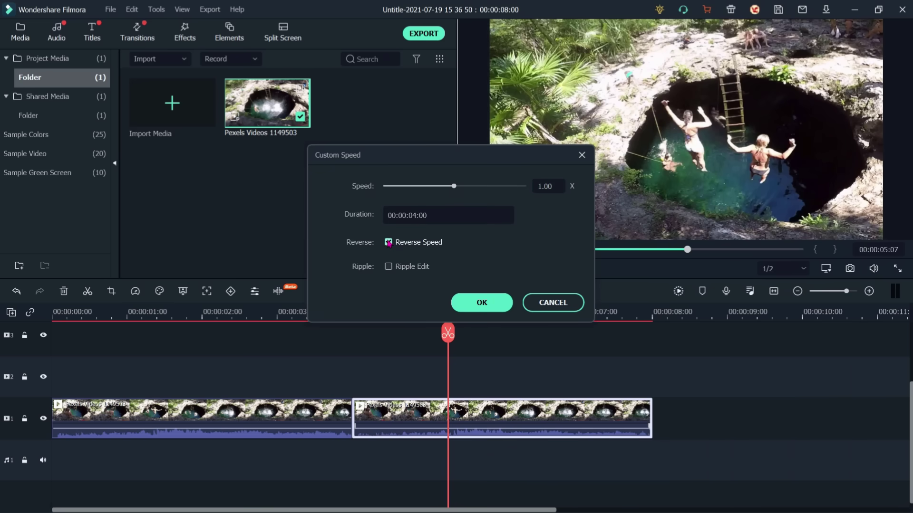
pyautogui.click(481, 303)
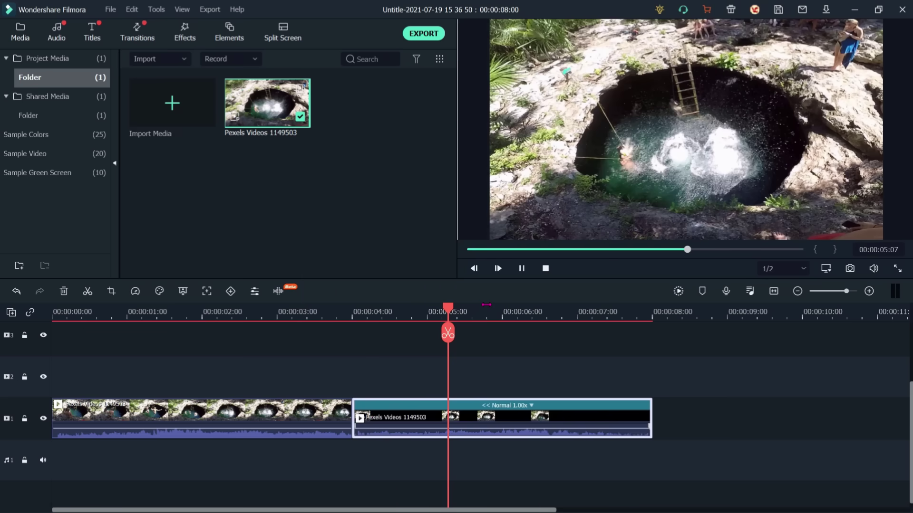
# Step: Play the reversed clip, and play the whole sequence from the beginning
pyautogui.press('space')
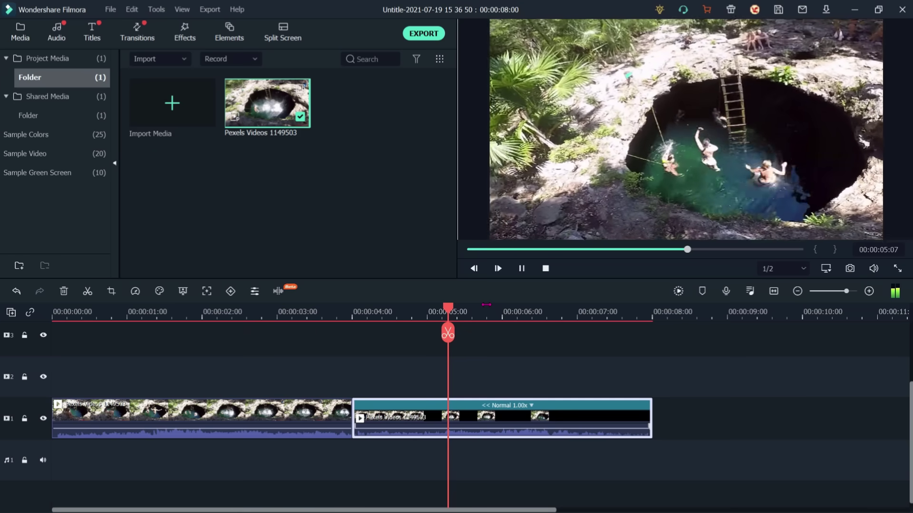
pyautogui.press('space')
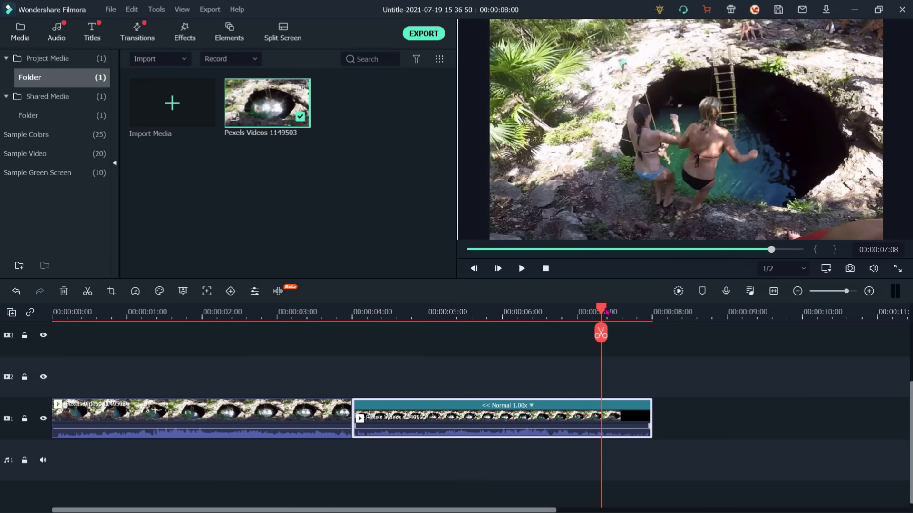
pyautogui.press('Home')
pyautogui.press('space')
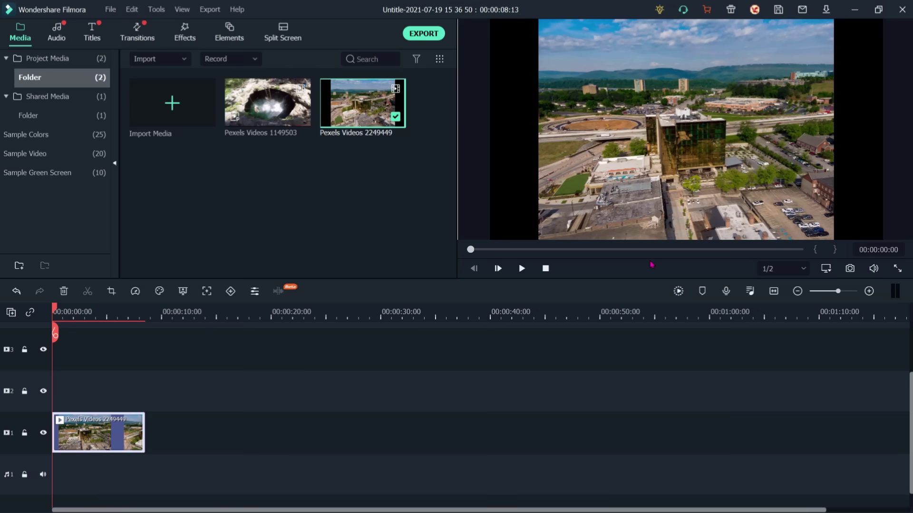
# Step: Preview the Pexels Videos 2249449 clip up to 00:00:05:07 and shrink its picture into the upper-right part of the frame
pyautogui.press('space')
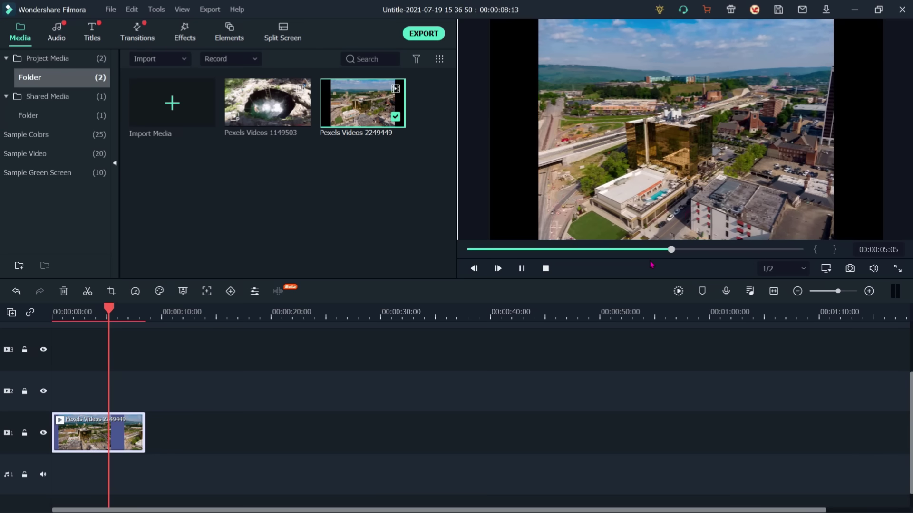
pyautogui.press('space')
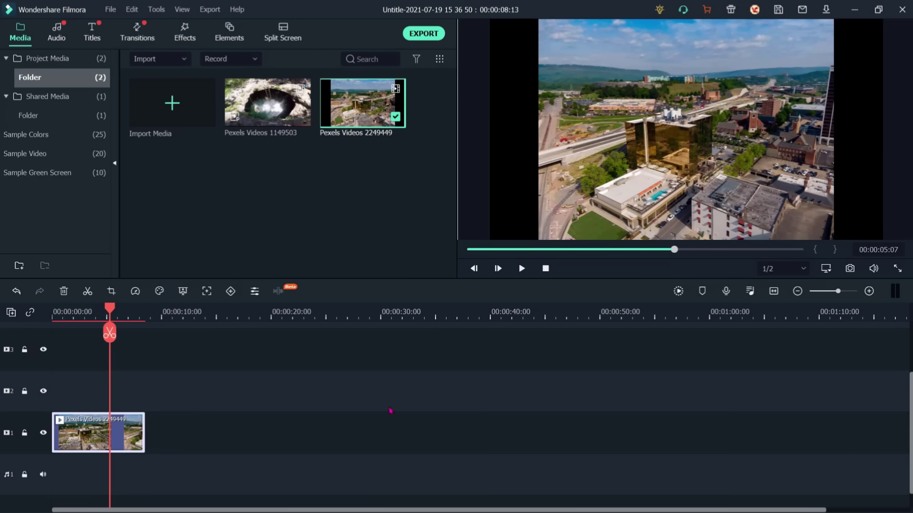
pyautogui.click(615, 180)
pyautogui.moveTo(539, 239); pyautogui.dragTo(718, 105)
pyautogui.moveTo(759, 59)
pyautogui.mouseDown()
pyautogui.moveTo(801, 56)
pyautogui.moveTo(752, 60)
pyautogui.mouseUp()
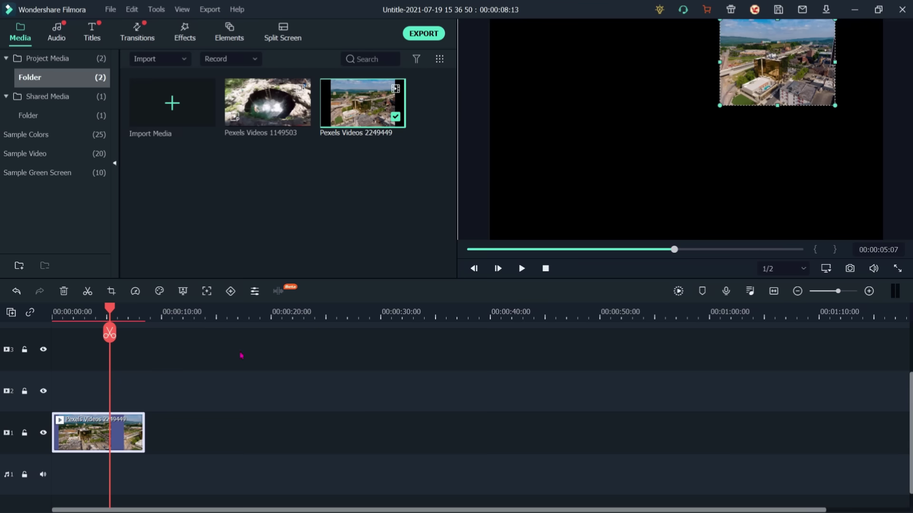
pyautogui.click(168, 397)
pyautogui.hotkey('ctrl', 'v')
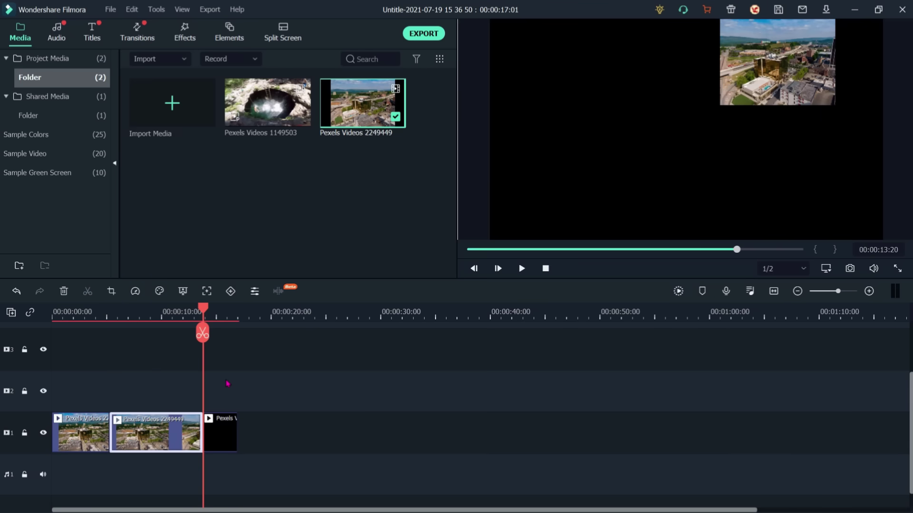
pyautogui.hotkey('ctrl', 'z')
# Step: With the playhead at 00:00:02:19, add Pexels Videos 2249449 at the start of track 2 and select its picture for resizing
pyautogui.click(124, 434)
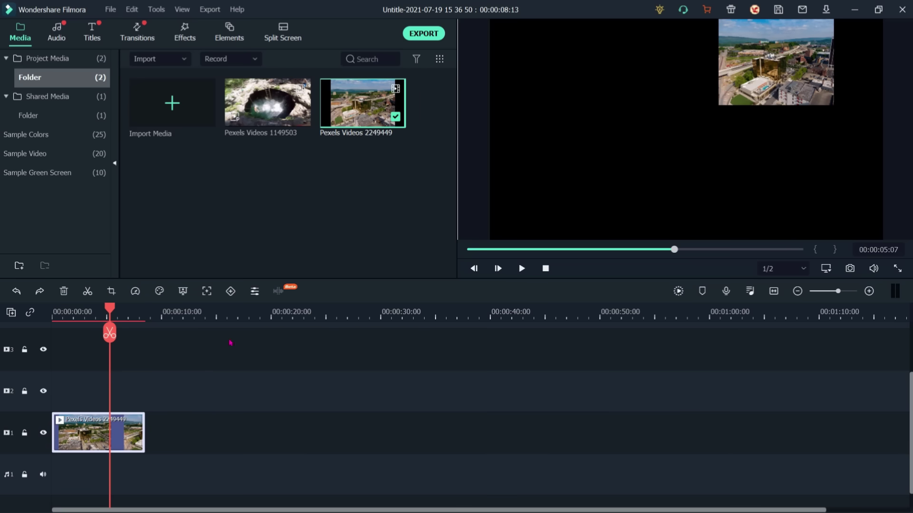
pyautogui.moveTo(114, 311); pyautogui.dragTo(81, 311)
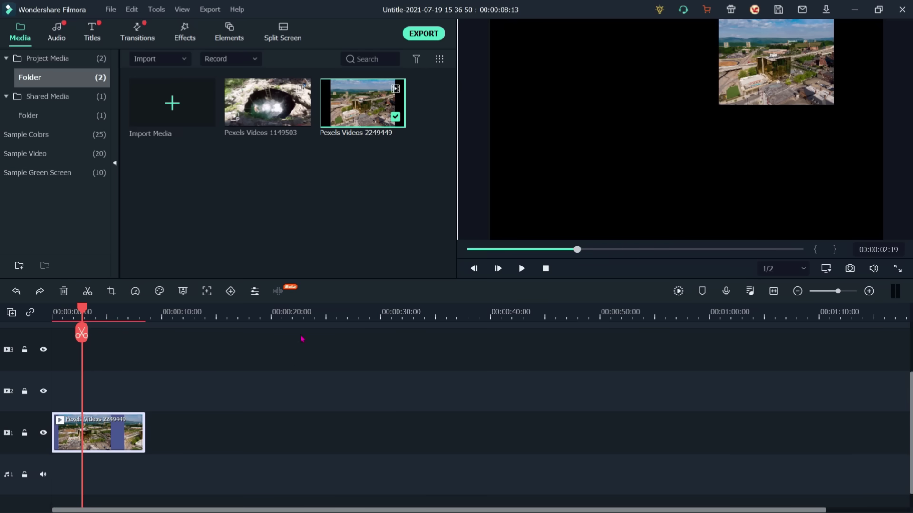
pyautogui.moveTo(352, 108); pyautogui.dragTo(50, 379)
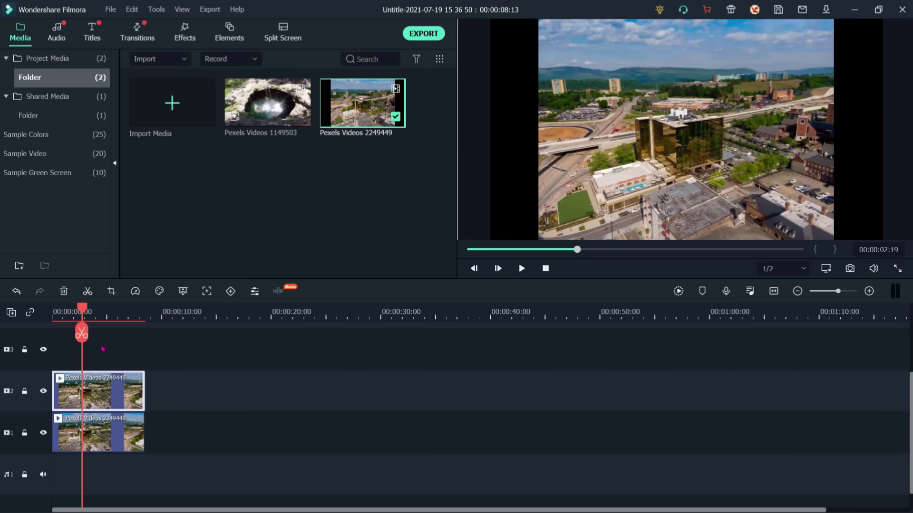
pyautogui.click(583, 218)
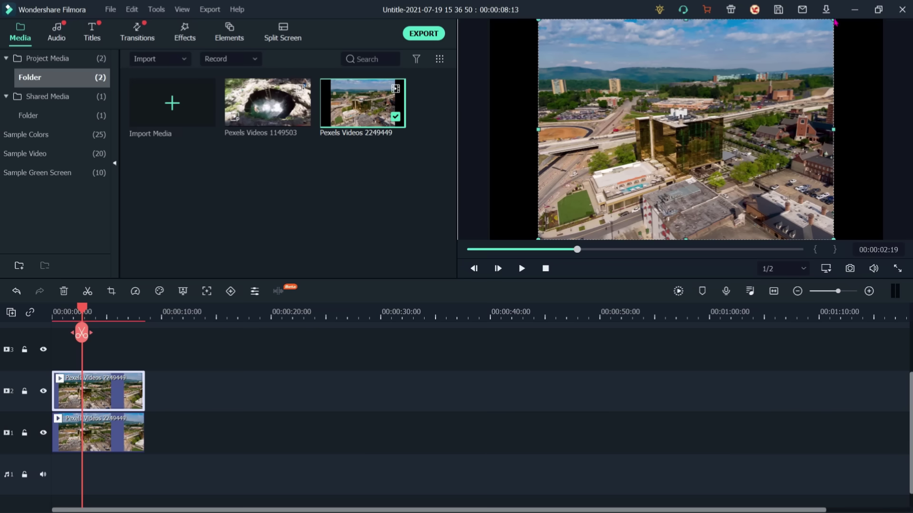
# Step: Shrink the track 2 clip's picture and place it in the upper-left part of the frame
pyautogui.moveTo(835, 23); pyautogui.dragTo(672, 172)
pyautogui.moveTo(600, 202); pyautogui.dragTo(603, 76)
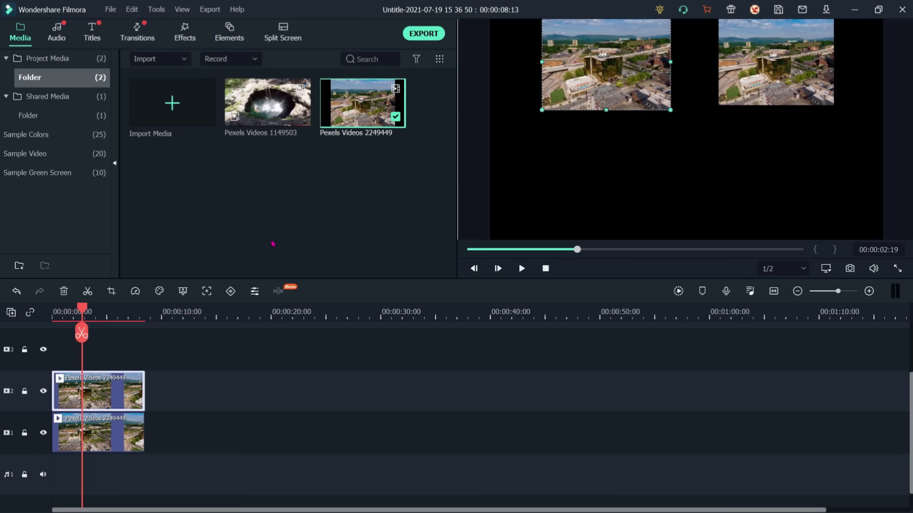
# Step: Add Pexels Videos 2249449 at the start of track 3, shrink its picture and place it in the lower middle of the frame
pyautogui.click(282, 342)
pyautogui.moveTo(281, 341); pyautogui.dragTo(53, 344)
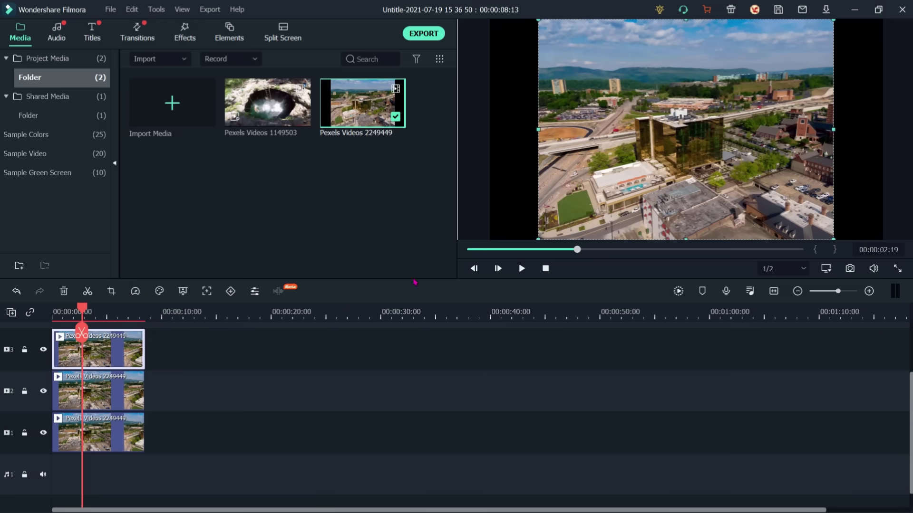
pyautogui.moveTo(832, 21); pyautogui.dragTo(703, 158)
pyautogui.moveTo(660, 181); pyautogui.dragTo(721, 173)
# Step: Select the clips on tracks 1, 2 and 3 in turn and shift the track 3 picture slightly left
pyautogui.click(136, 419)
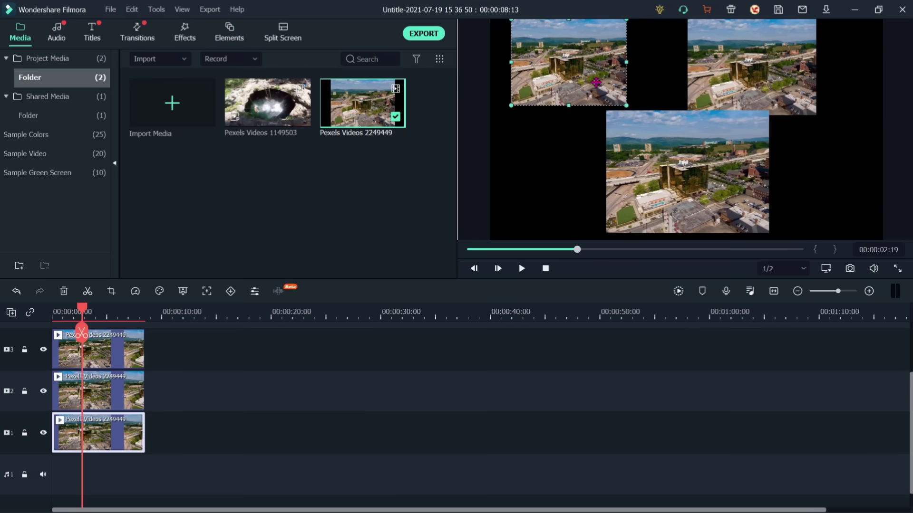
pyautogui.click(116, 389)
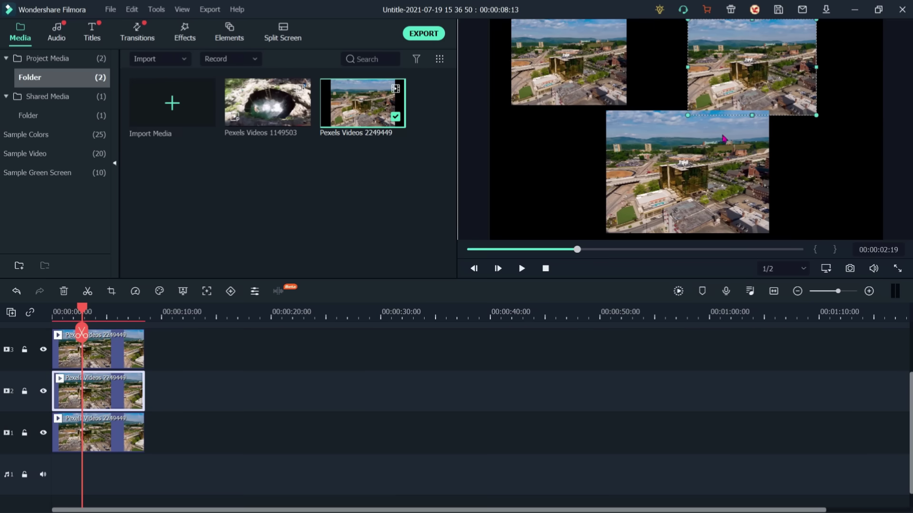
pyautogui.click(122, 353)
pyautogui.moveTo(697, 189); pyautogui.dragTo(679, 188)
# Step: Shift the lower track 3 picture a little further left and slightly enlarge the track 1 picture from its lower-right corner
pyautogui.click(103, 440)
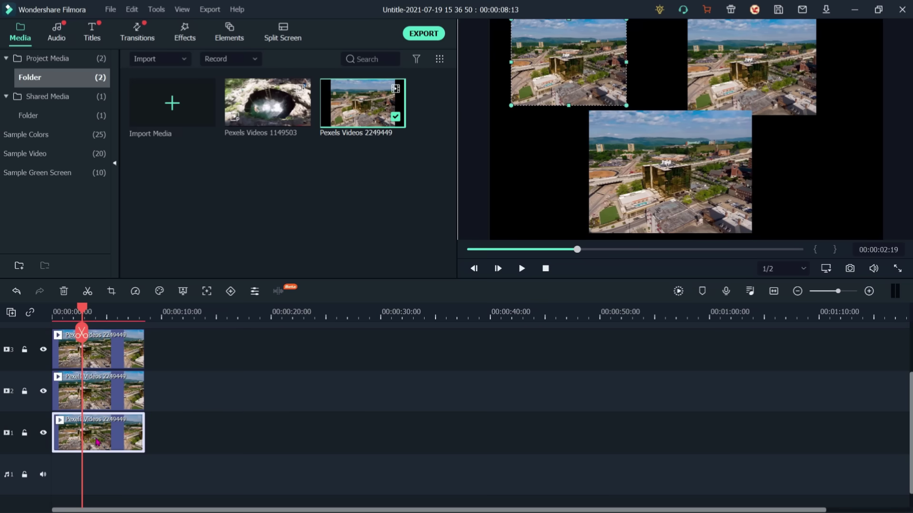
pyautogui.click(119, 391)
pyautogui.click(107, 344)
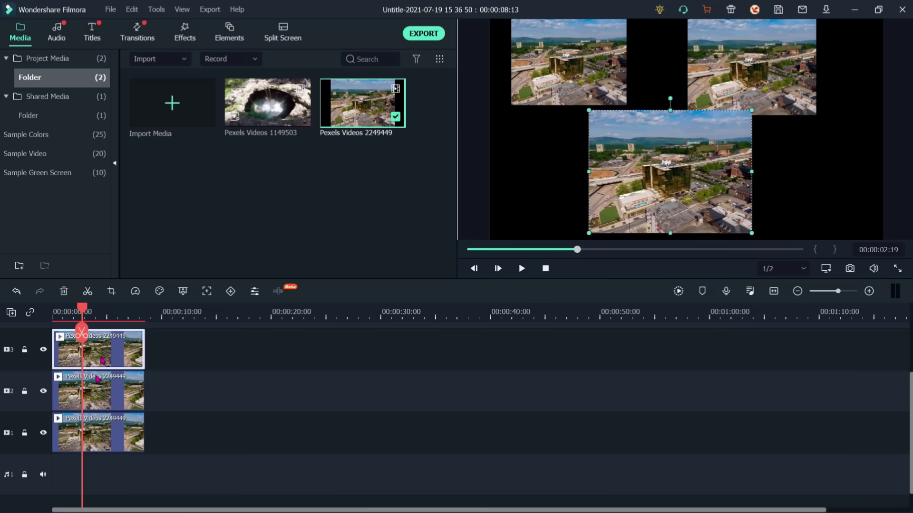
pyautogui.click(128, 398)
pyautogui.click(121, 429)
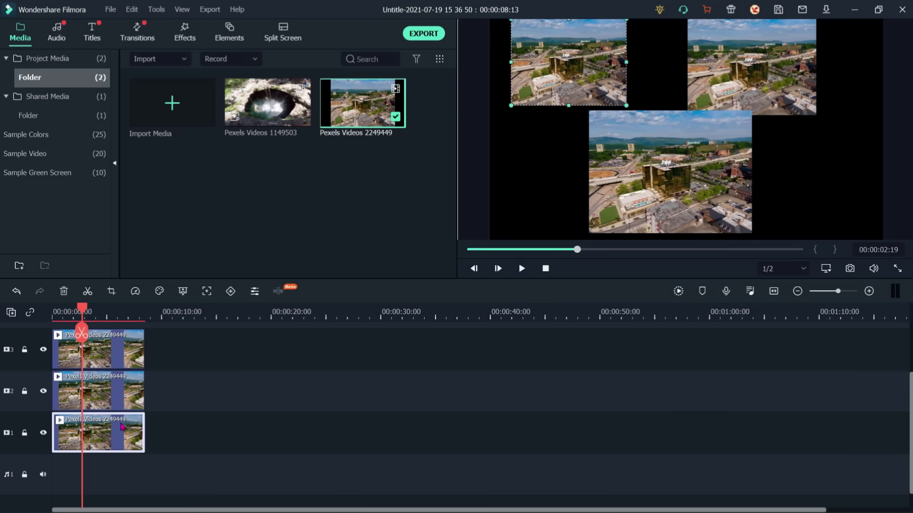
pyautogui.moveTo(670, 202); pyautogui.dragTo(655, 187)
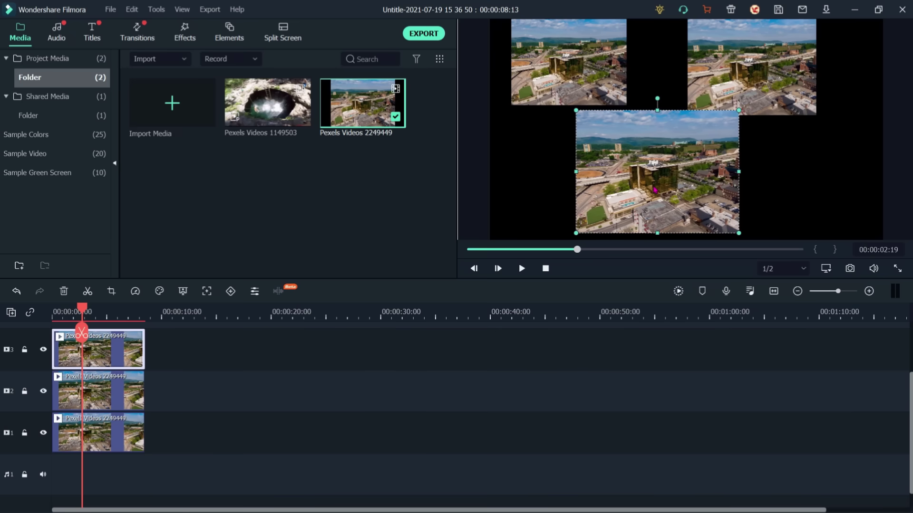
pyautogui.click(598, 100)
pyautogui.moveTo(628, 111); pyautogui.dragTo(635, 116)
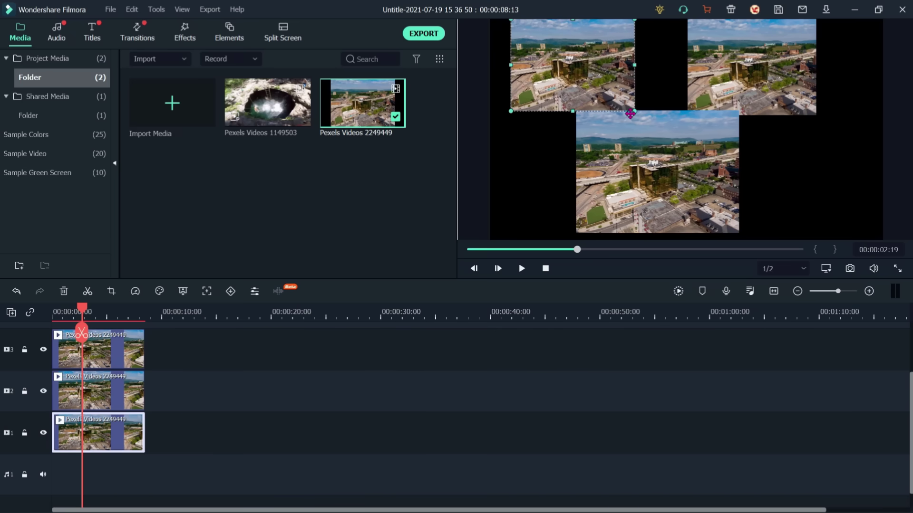
# Step: Set the track 1 clip's duration to 00:00:16:13 in its Speed and Duration settings
pyautogui.rightClick(113, 438)
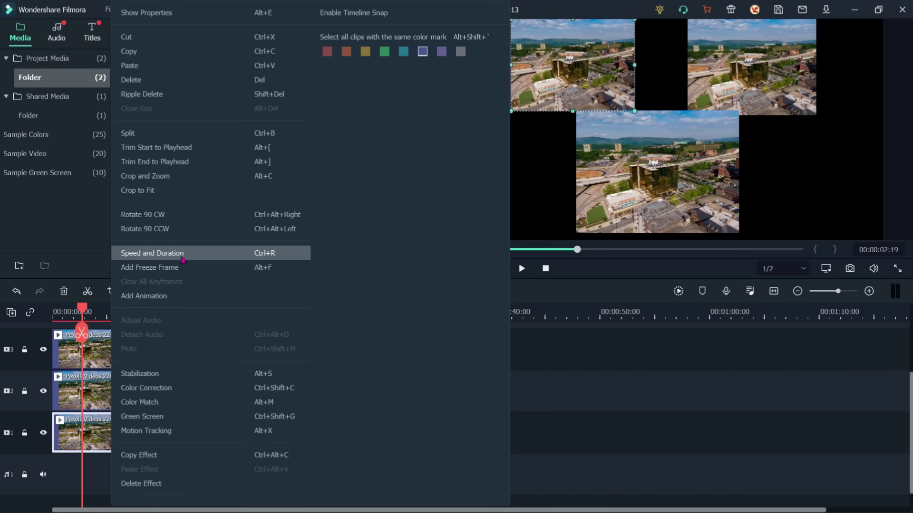
pyautogui.click(597, 415)
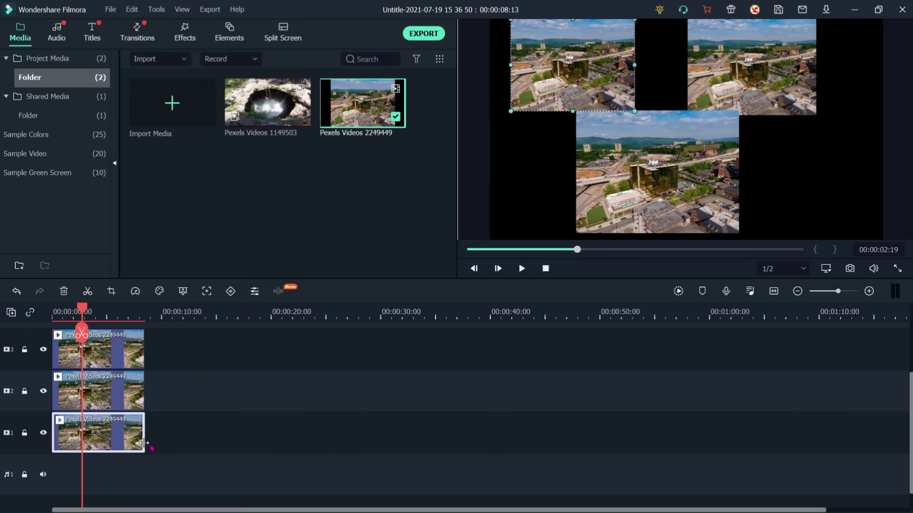
pyautogui.rightClick(125, 437)
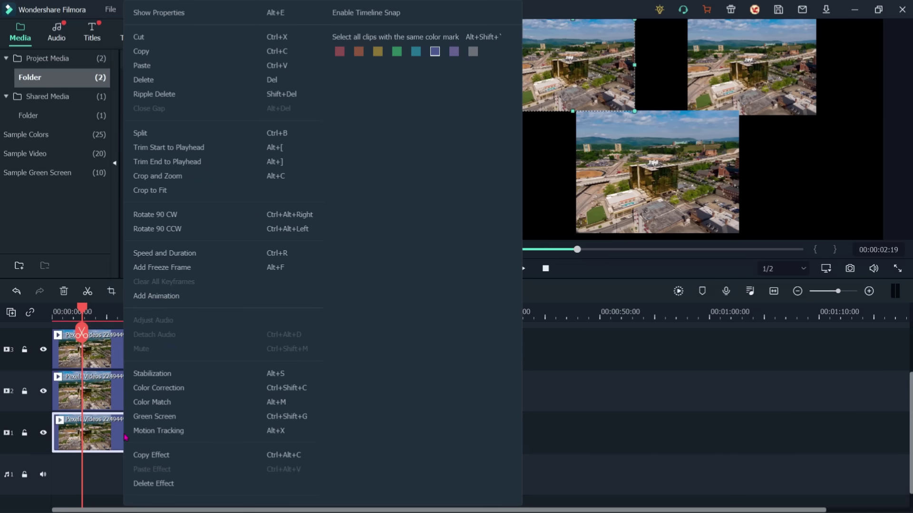
pyautogui.click(157, 258)
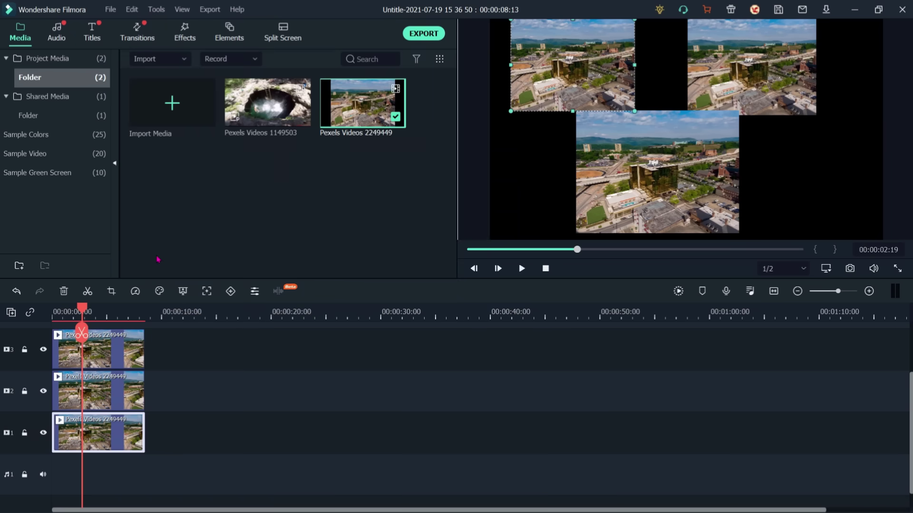
pyautogui.moveTo(454, 164); pyautogui.dragTo(436, 245)
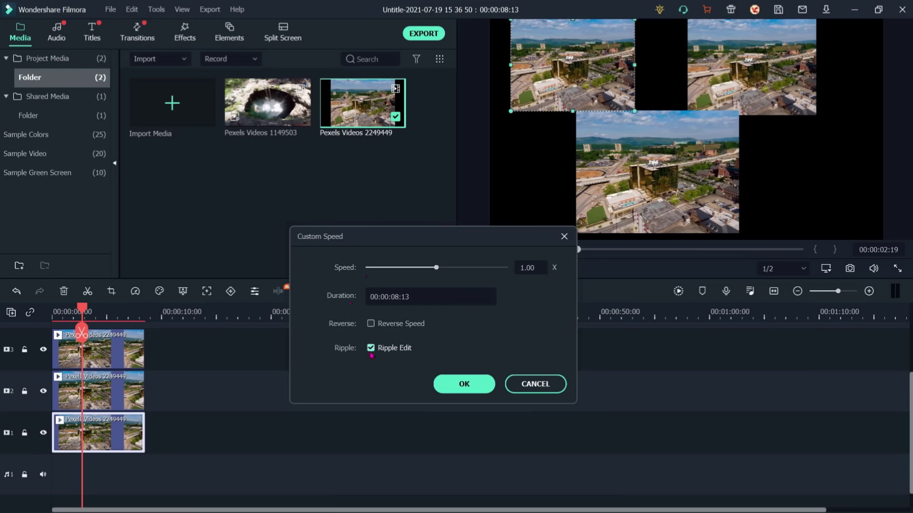
pyautogui.click(394, 296)
pyautogui.click(397, 297)
pyautogui.press('BackSpace')
pyautogui.press('BackSpace')
pyautogui.press('BackSpace')
pyautogui.write('16')
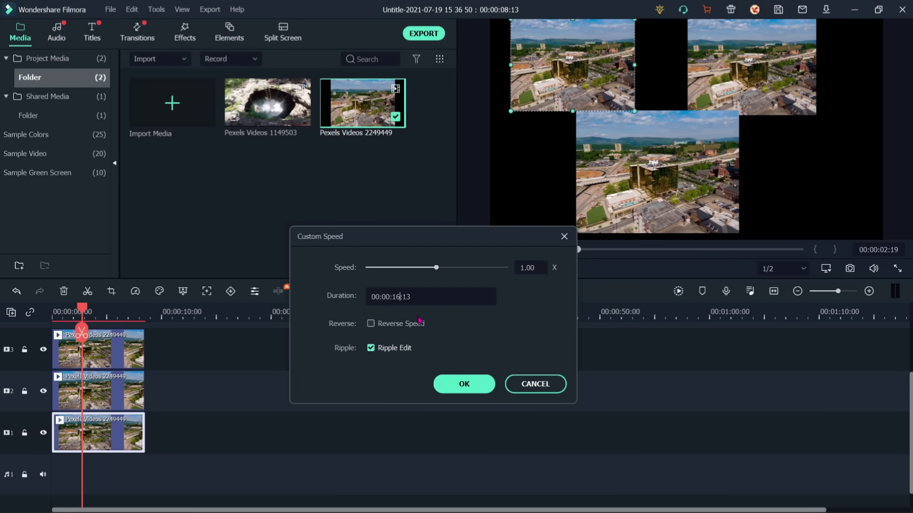
pyautogui.click(452, 387)
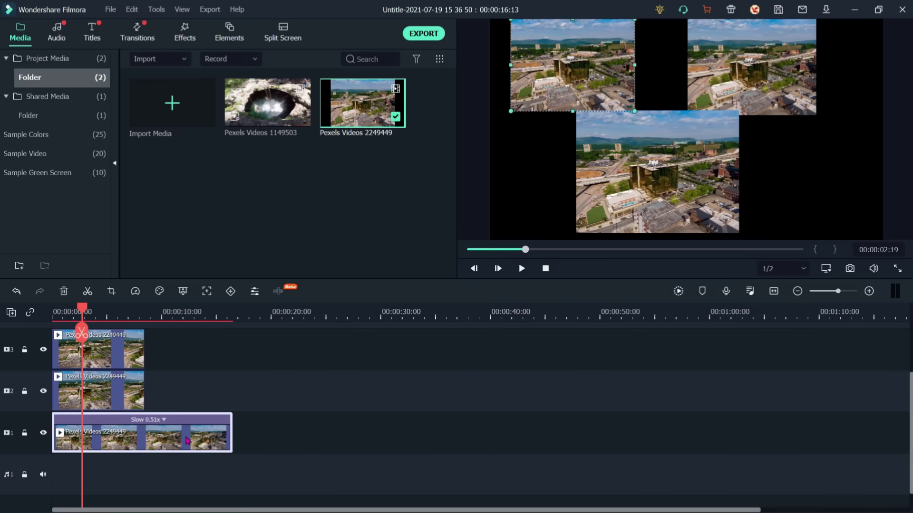
# Step: Open the track 3 clip's Speed and Duration settings and clear the last seconds digit of its duration
pyautogui.click(119, 394)
pyautogui.click(124, 353)
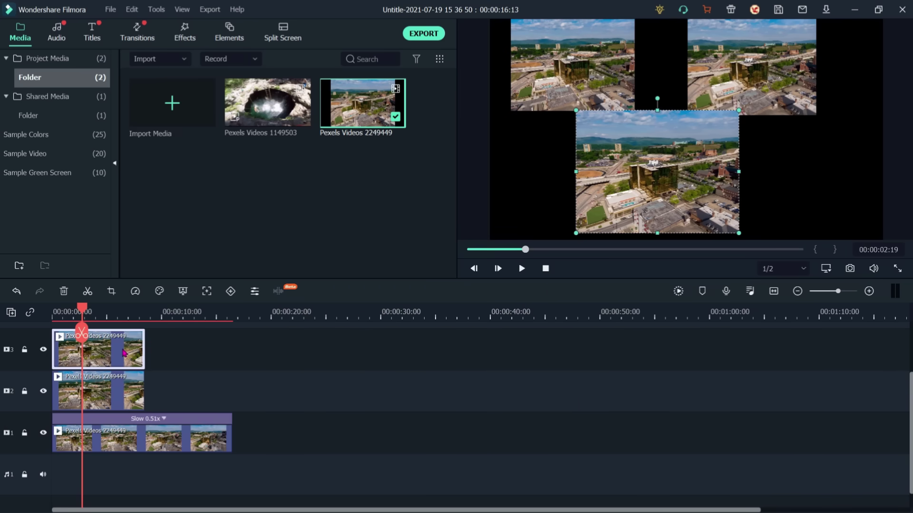
pyautogui.rightClick(124, 353)
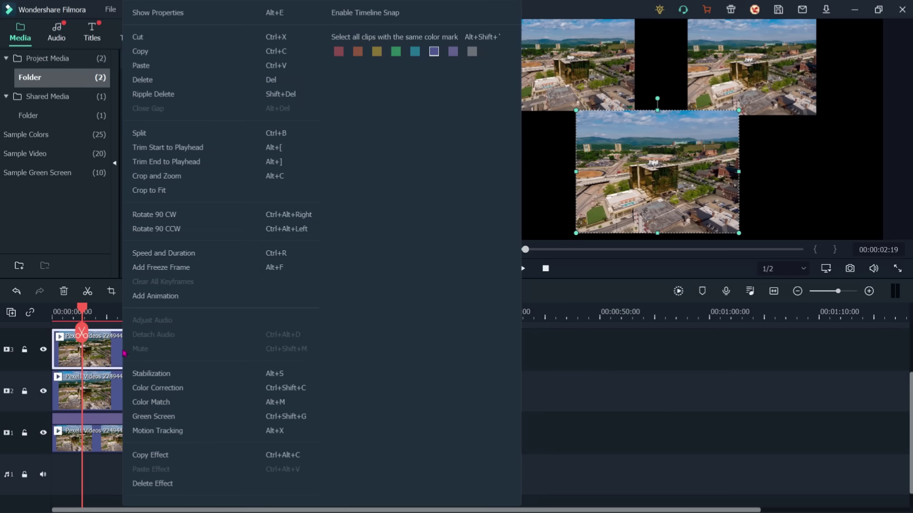
pyautogui.click(162, 252)
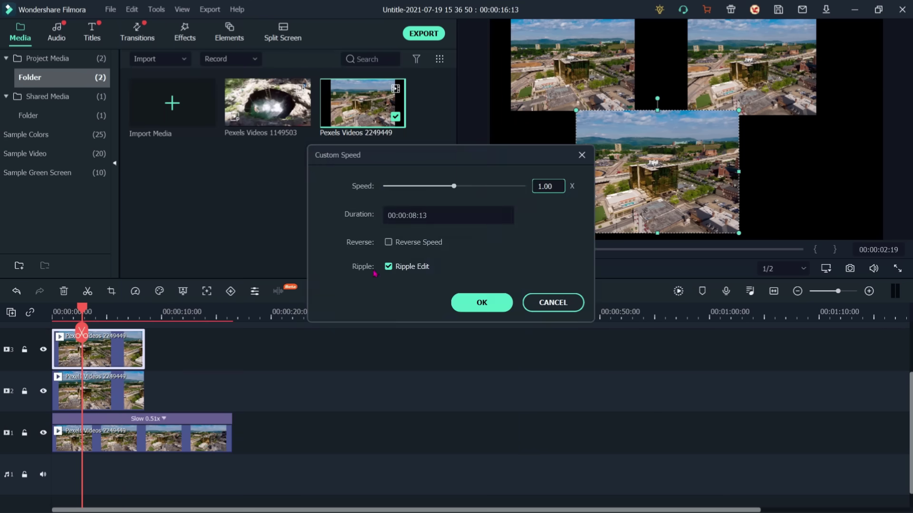
pyautogui.click(411, 218)
pyautogui.click(411, 219)
pyautogui.press('Delete')
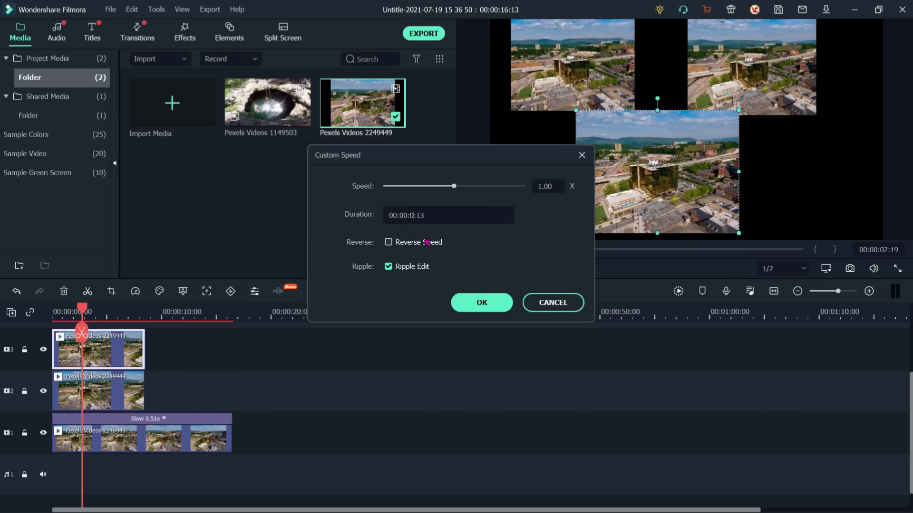
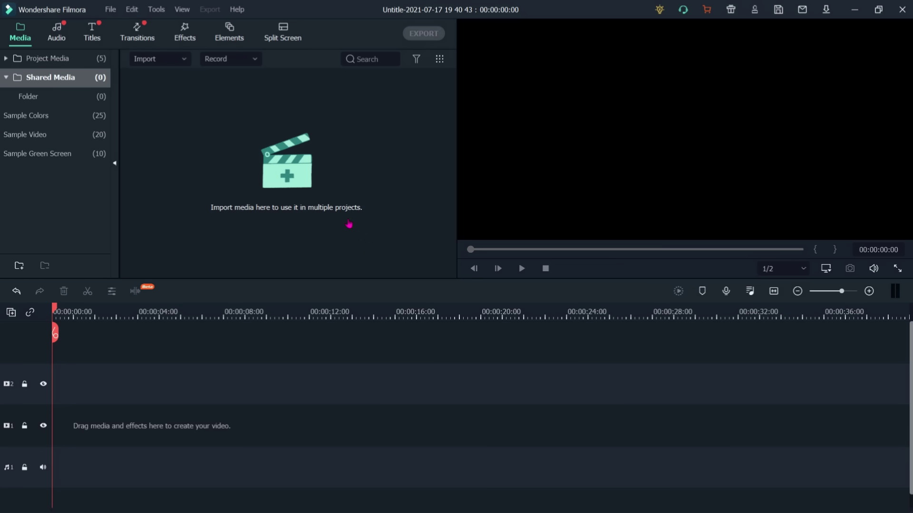
# Step: Search the titles for "cred" and add the Credit 1 title at the start of track 1
pyautogui.click(93, 38)
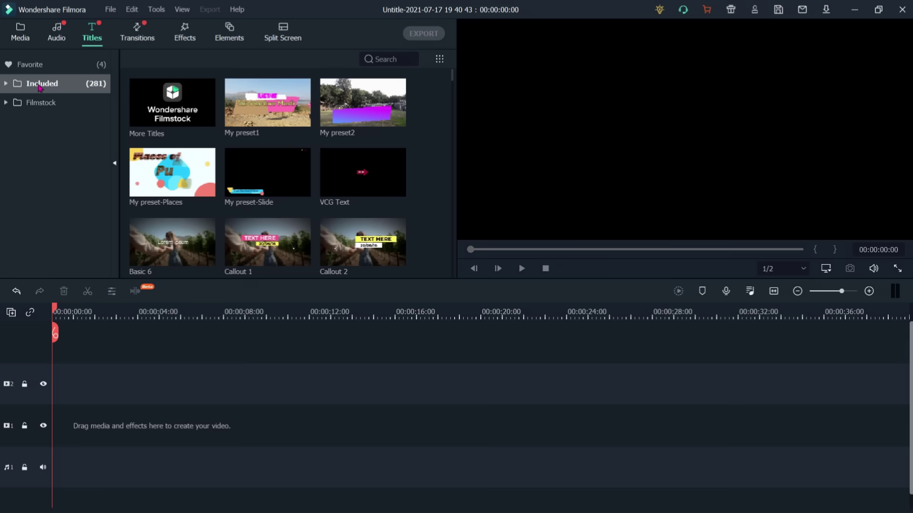
pyautogui.click(380, 59)
pyautogui.write('cred')
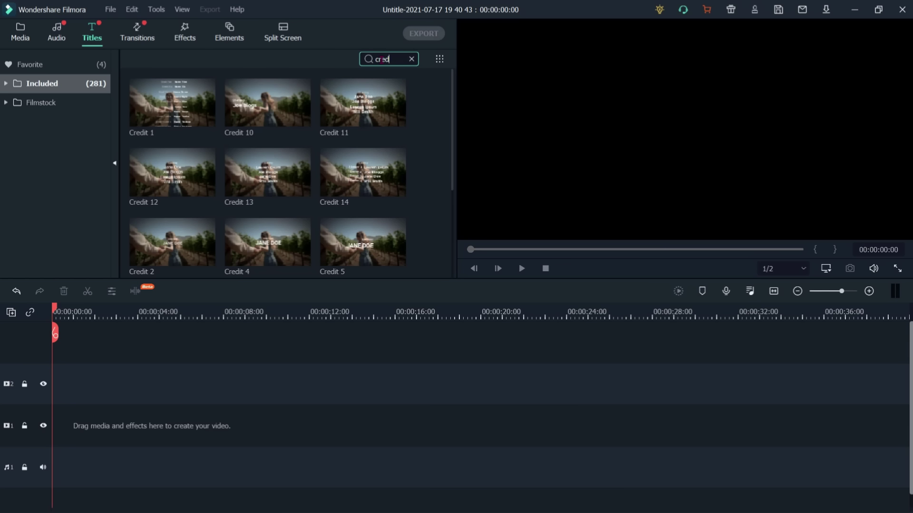
pyautogui.click(173, 98)
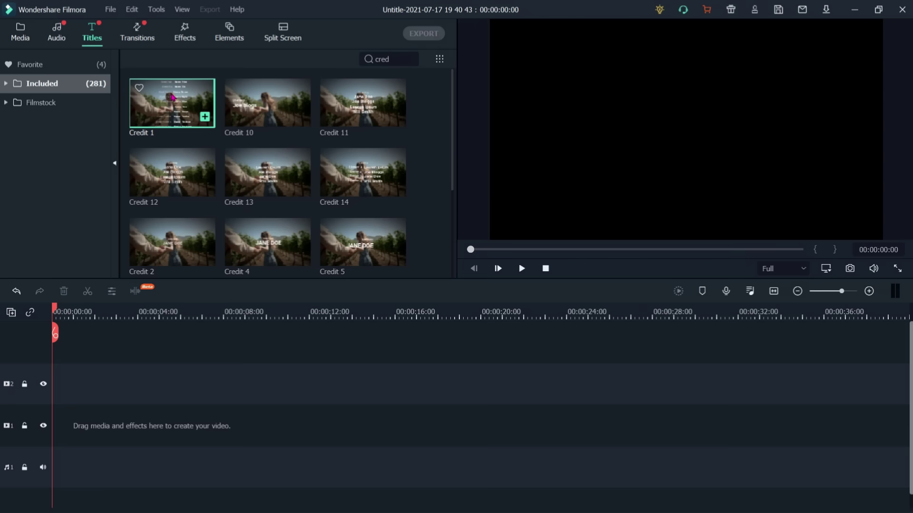
pyautogui.moveTo(172, 98); pyautogui.dragTo(52, 439)
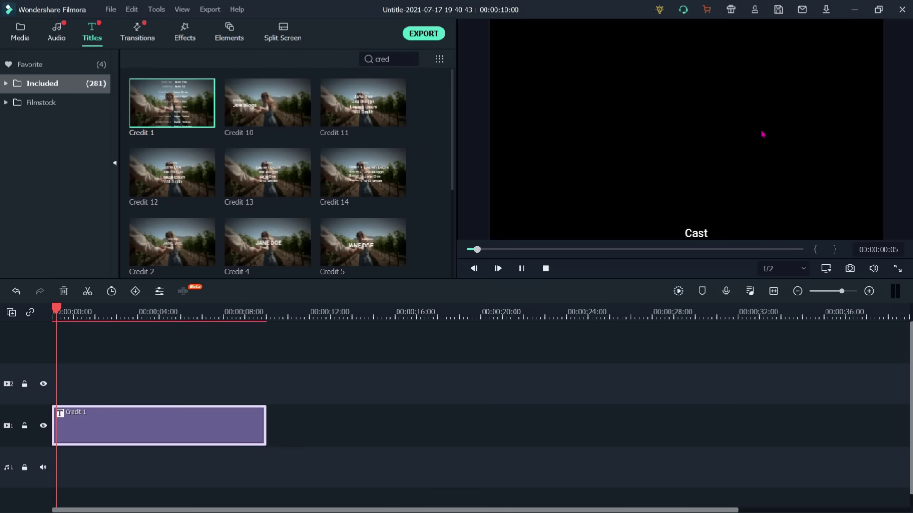
# Step: Play the Credit 1 title in full screen through to its end and return to the editor
pyautogui.press('space')
pyautogui.click(895, 269)
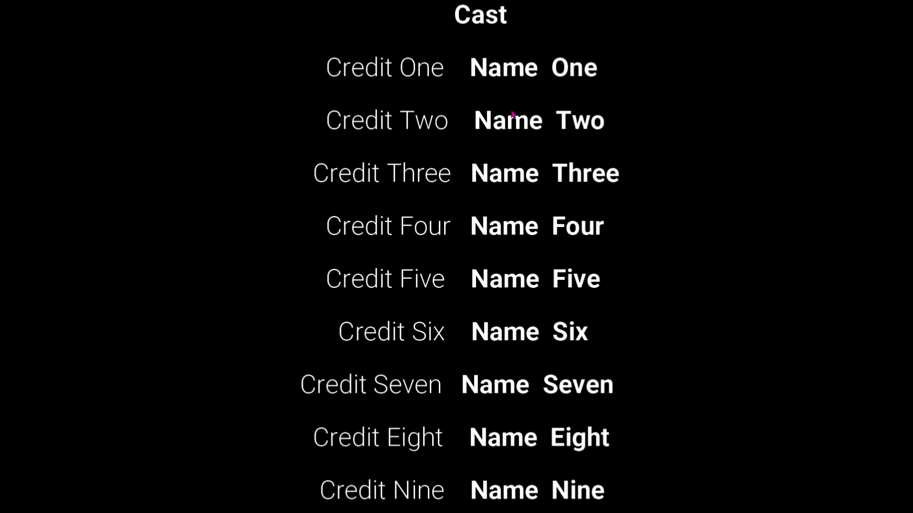
pyautogui.moveTo(573, 446)
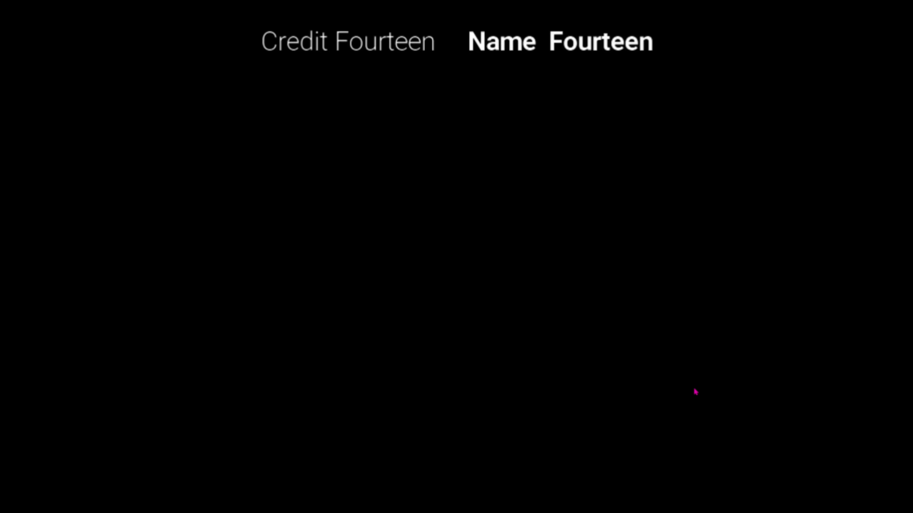
pyautogui.moveTo(815, 481)
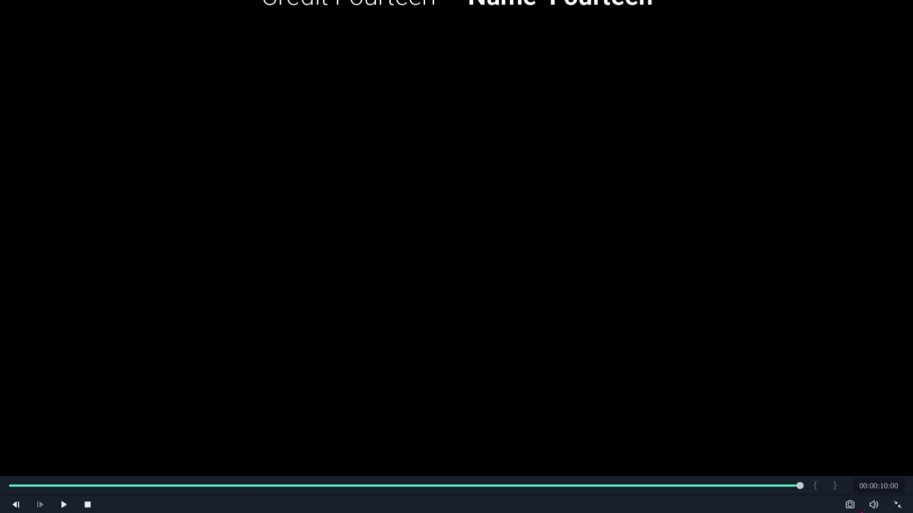
pyautogui.press('Escape')
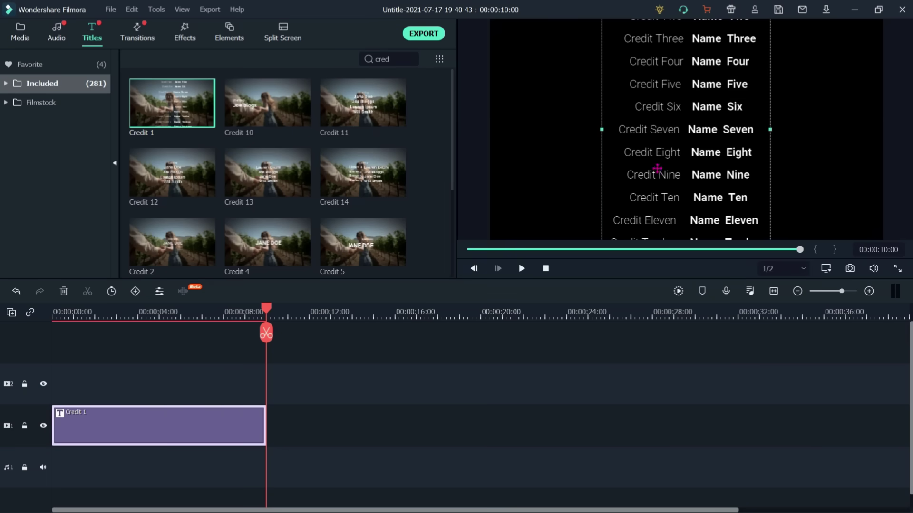
# Step: Open the Credit 1 title in Advanced Text Edit and replace "Credit One" with "Director"
pyautogui.rightClick(184, 417)
pyautogui.click(217, 114)
pyautogui.click(368, 269)
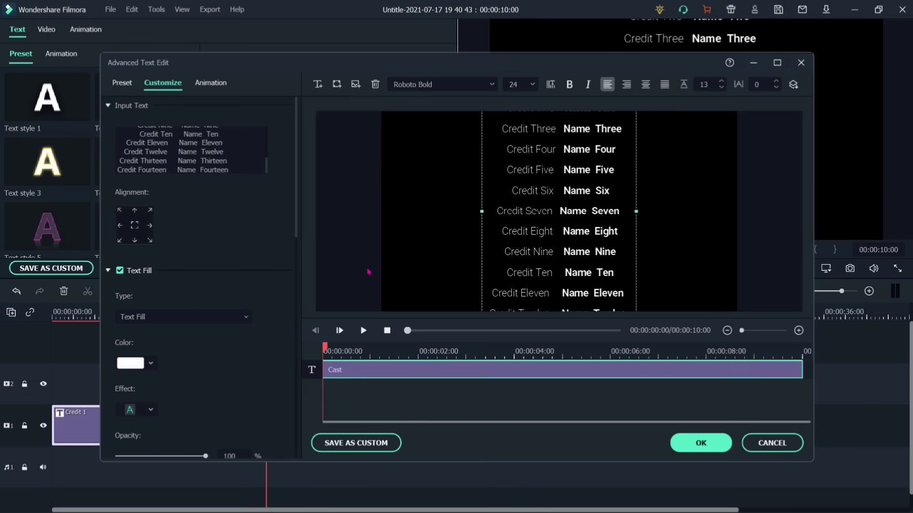
pyautogui.moveTo(513, 69); pyautogui.dragTo(473, 52)
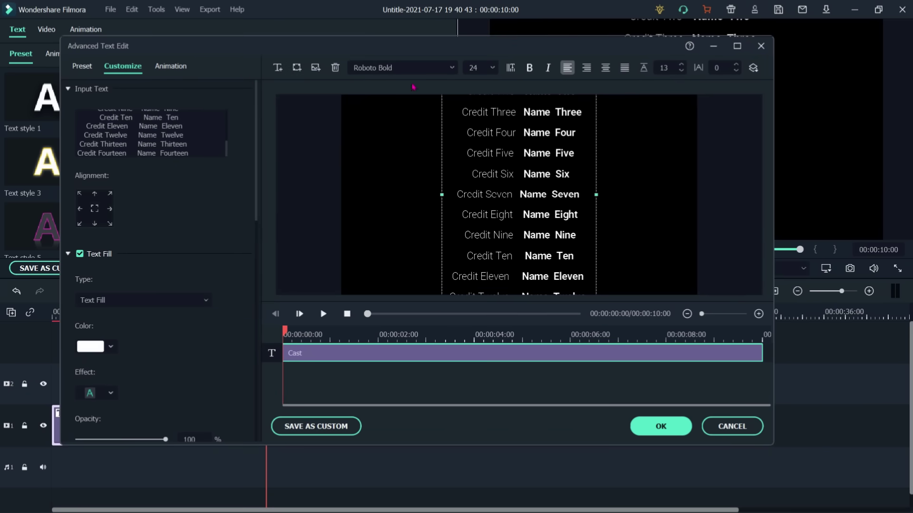
pyautogui.moveTo(228, 154); pyautogui.dragTo(232, 120)
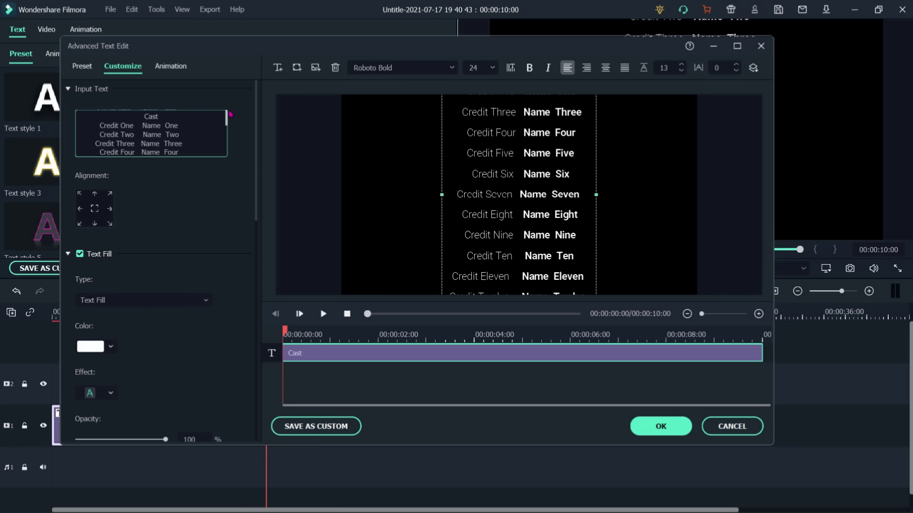
pyautogui.click(122, 130)
pyautogui.moveTo(136, 126); pyautogui.dragTo(101, 125)
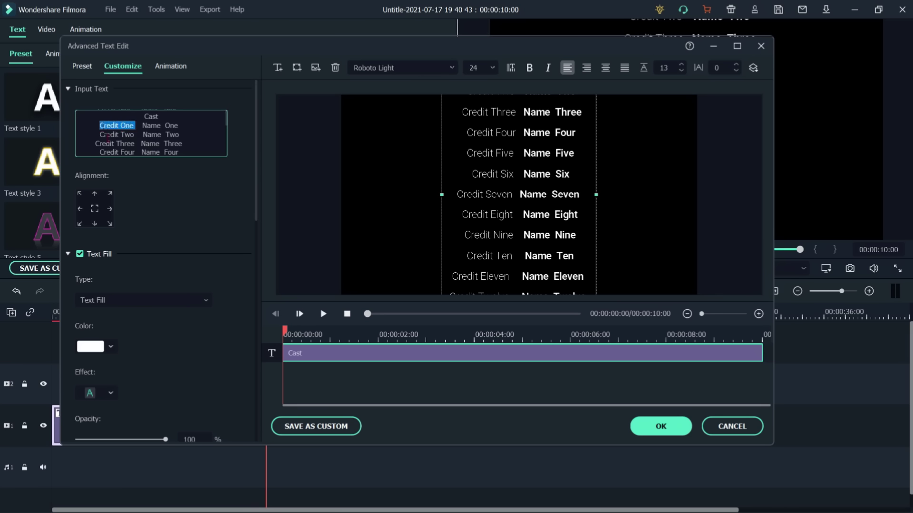
pyautogui.write('Director')
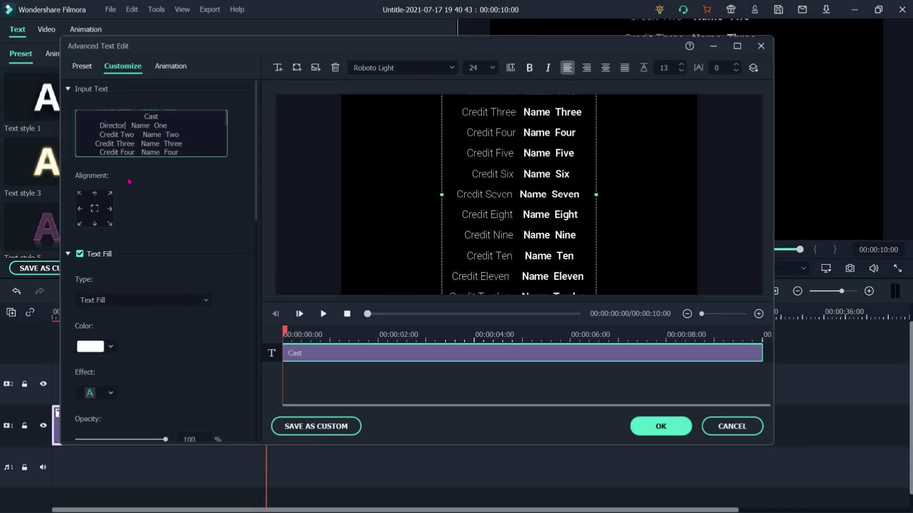
# Step: Enter "VCG Knowledge Channel" in front of "Name One" on the Director line of the credits text
pyautogui.press('Right')
pyautogui.write('V')
pyautogui.write('CG')
pyautogui.write(' KNow')
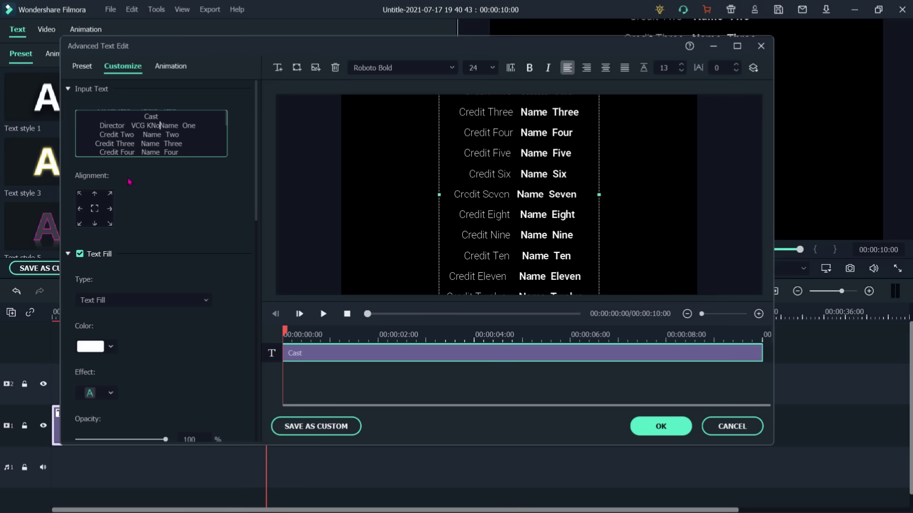
pyautogui.press('BackSpace')
pyautogui.press('BackSpace')
pyautogui.press('BackSpace')
pyautogui.write('no')
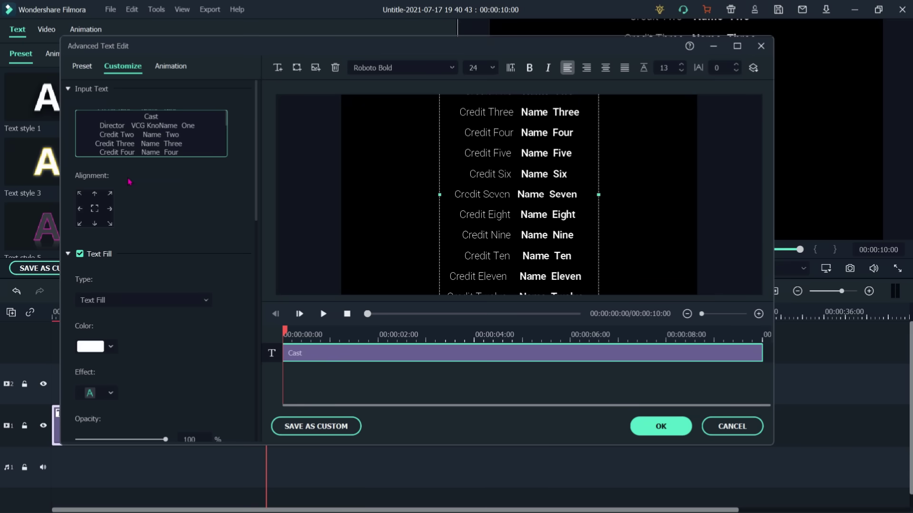
pyautogui.write('wledge ')
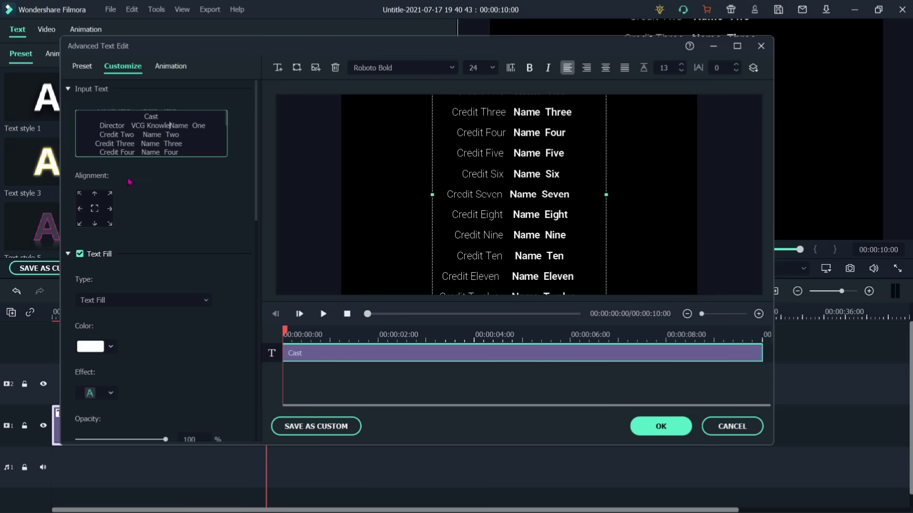
pyautogui.write('Channe')
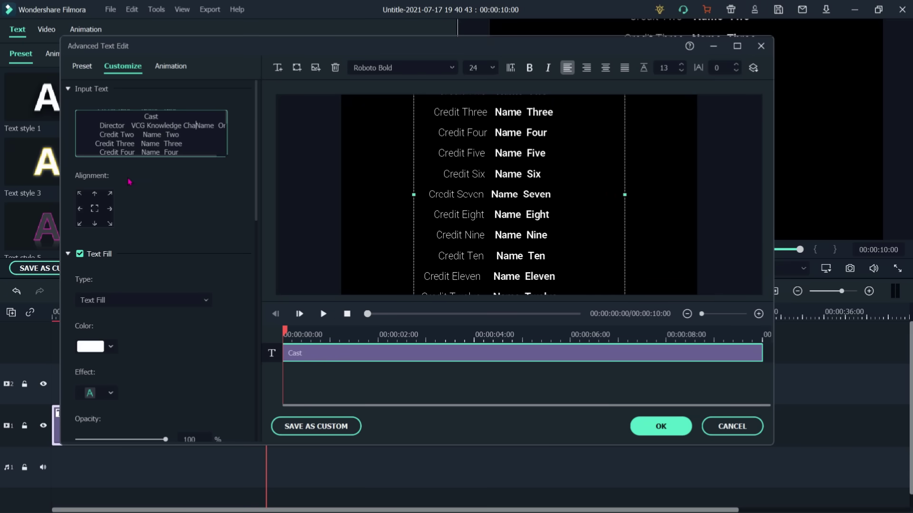
pyautogui.write('l')
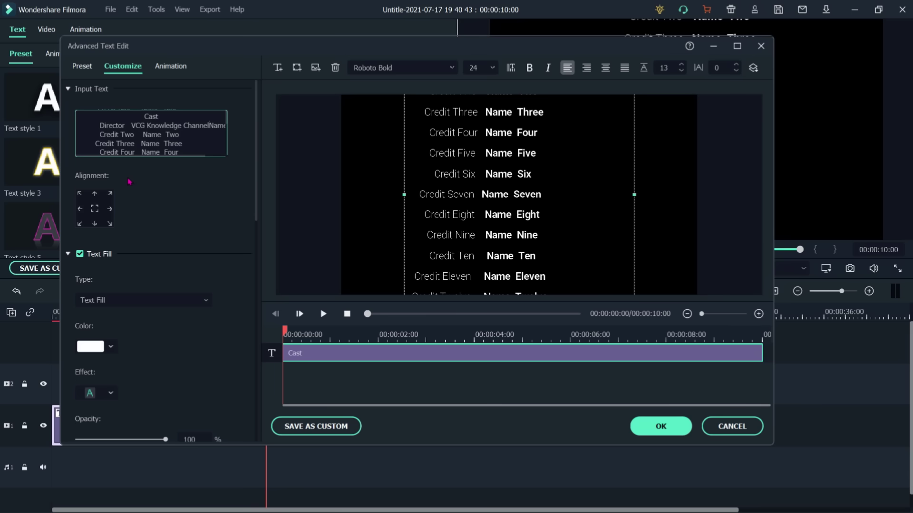
# Step: Delete the leftover "Name One" from the Director line and play a short preview of the rolling credits
pyautogui.press('Delete')
pyautogui.press('Delete')
pyautogui.press('Delete')
pyautogui.press('Delete')
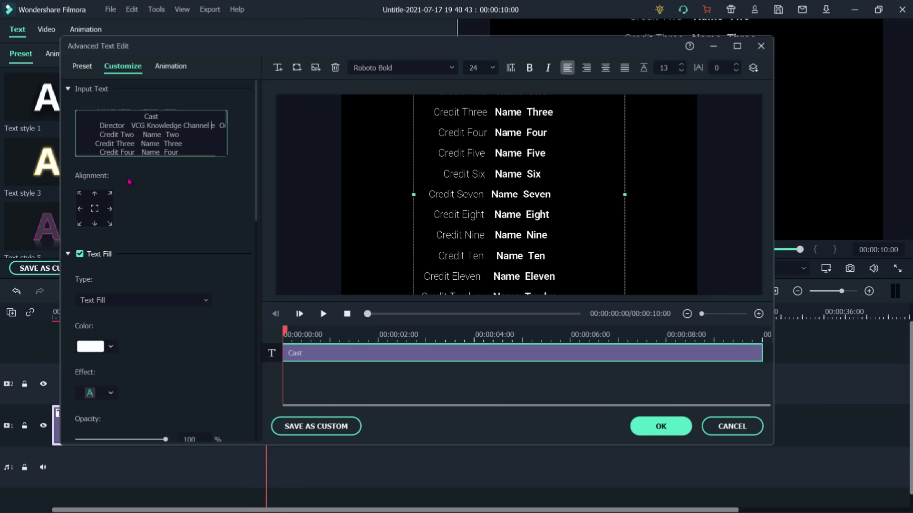
pyautogui.press('Delete')
pyautogui.press('Delete')
pyautogui.press('Delete')
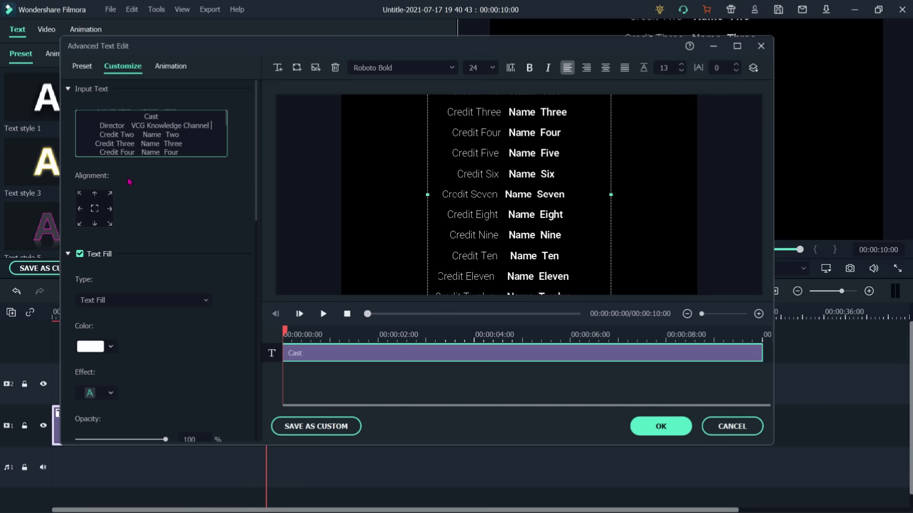
pyautogui.press('Delete')
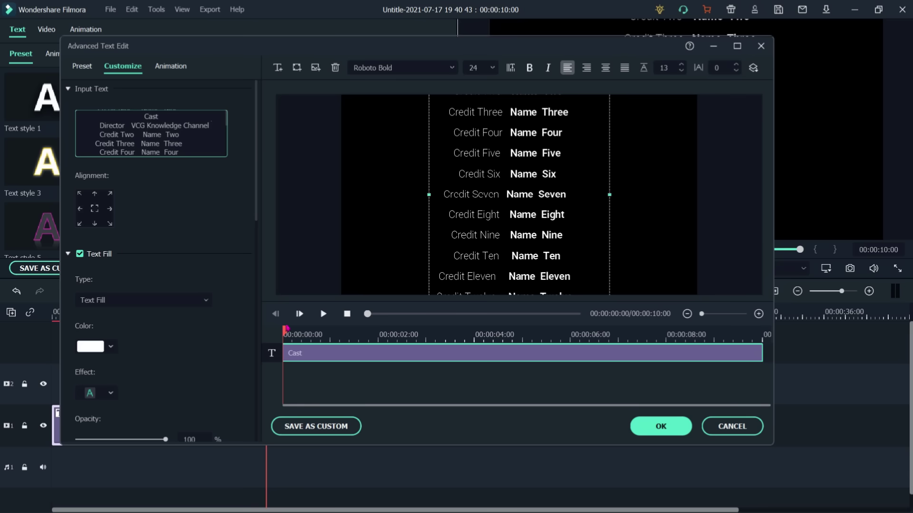
pyautogui.click(324, 314)
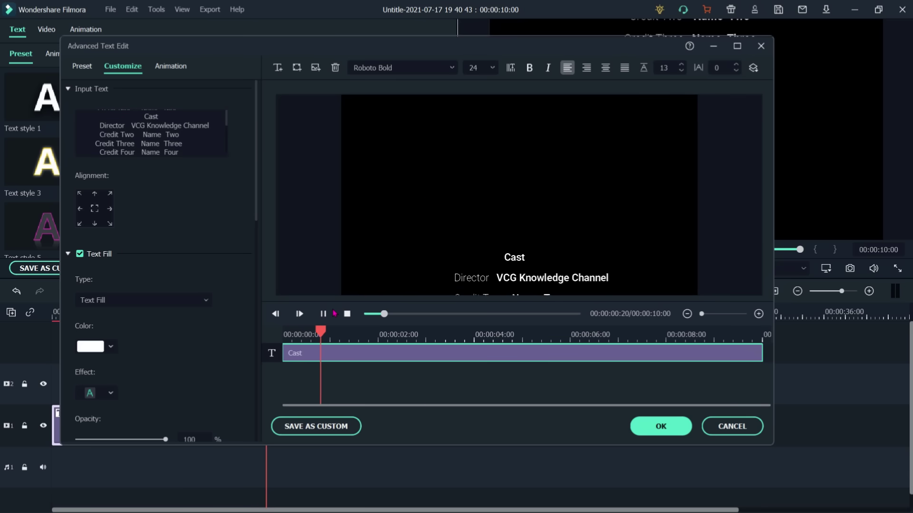
pyautogui.press('space')
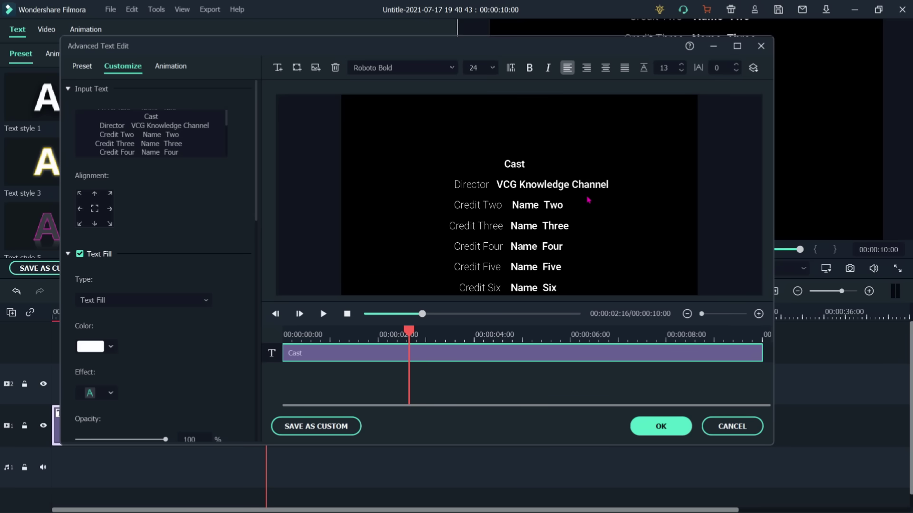
# Step: Insert the Girl picture from the Channel > 5. GIMP folder on drive D into the credits title
pyautogui.click(314, 68)
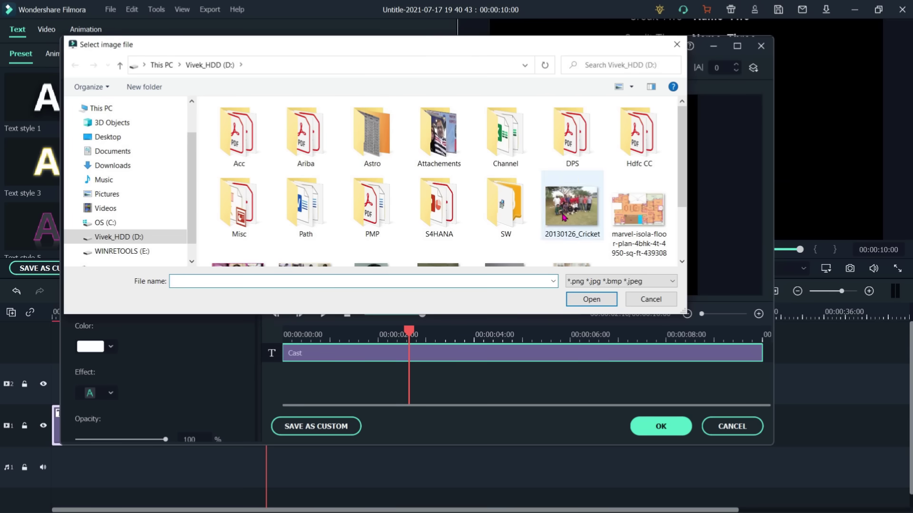
pyautogui.scroll(-1, 411, 141)
pyautogui.scroll(1, 412, 141)
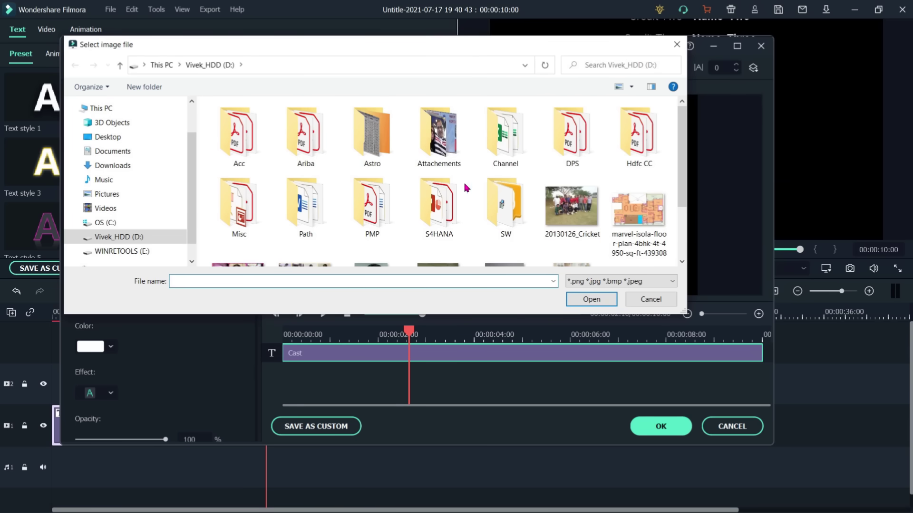
pyautogui.click(509, 152)
pyautogui.doubleClick(507, 152)
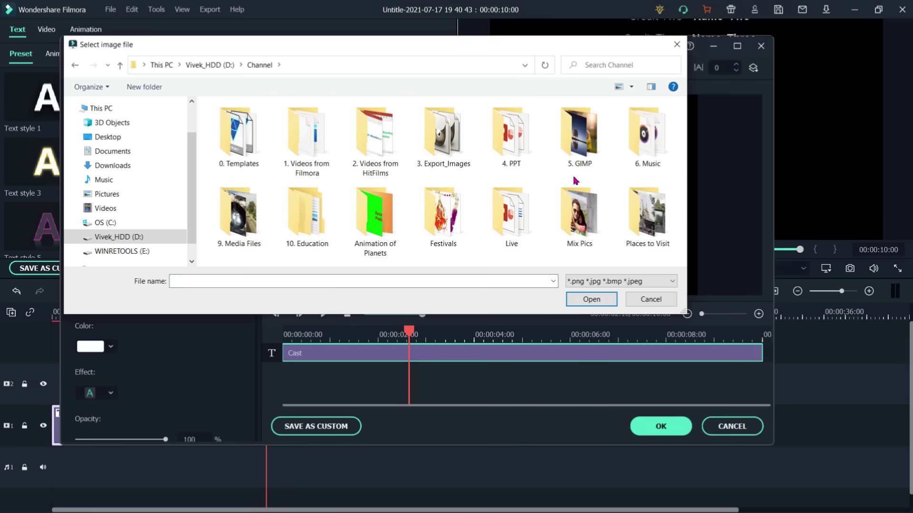
pyautogui.click(590, 138)
pyautogui.doubleClick(590, 138)
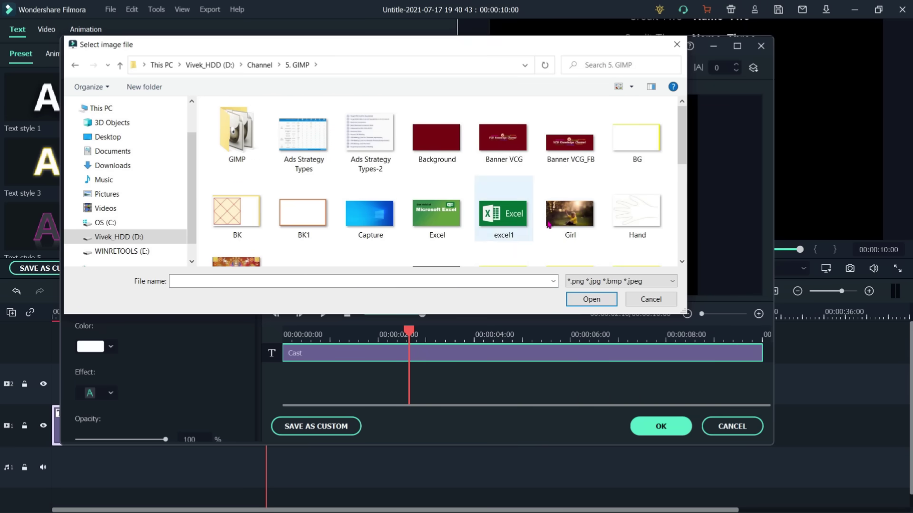
pyautogui.click(570, 213)
pyautogui.click(590, 298)
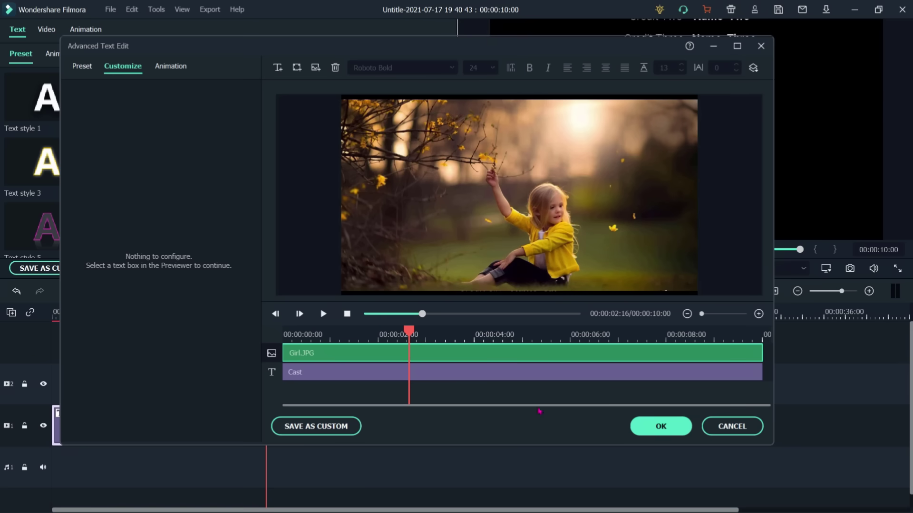
# Step: Place the Girl.JPG layer beneath the Cast text layer and preview the credits over the picture from near the start
pyautogui.moveTo(535, 444); pyautogui.dragTo(535, 482)
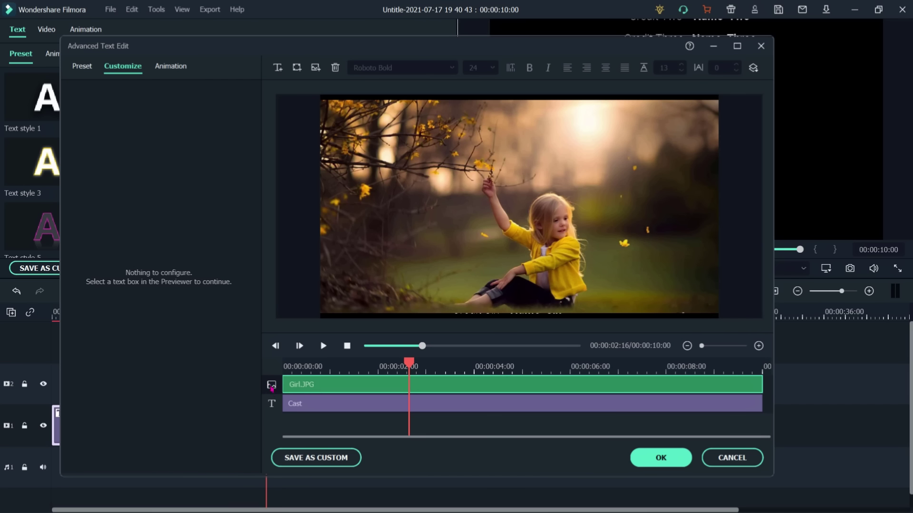
pyautogui.moveTo(278, 418); pyautogui.dragTo(278, 413)
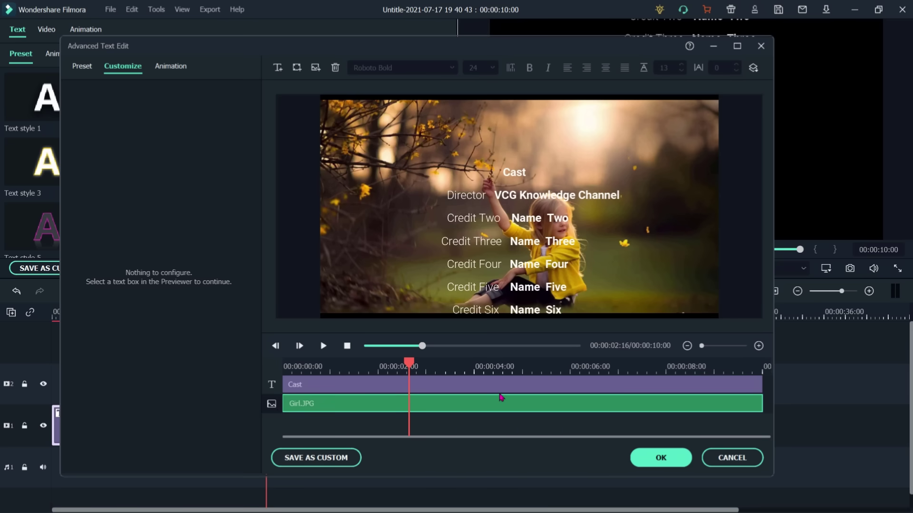
pyautogui.moveTo(405, 366); pyautogui.dragTo(299, 367)
pyautogui.press('space')
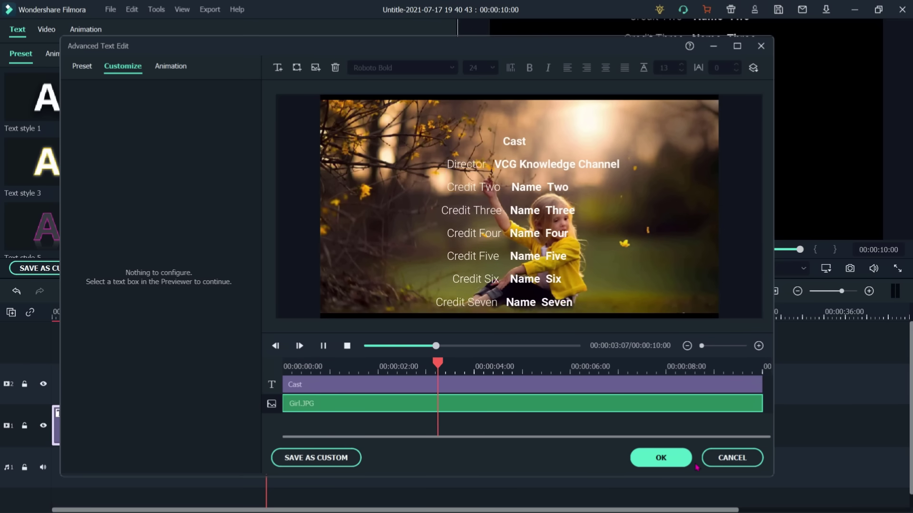
pyautogui.press('space')
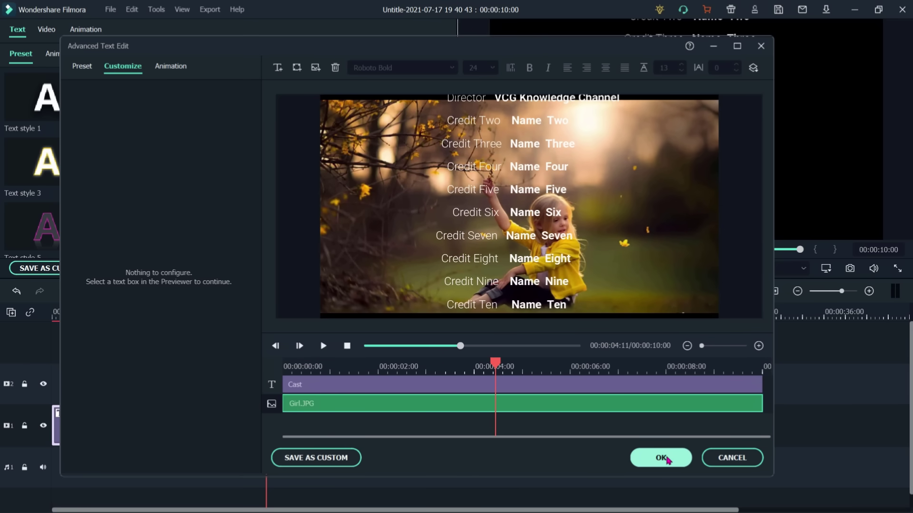
# Step: Apply the edits to the Credit 1 title and undo the resize made to it in the preview
pyautogui.click(667, 459)
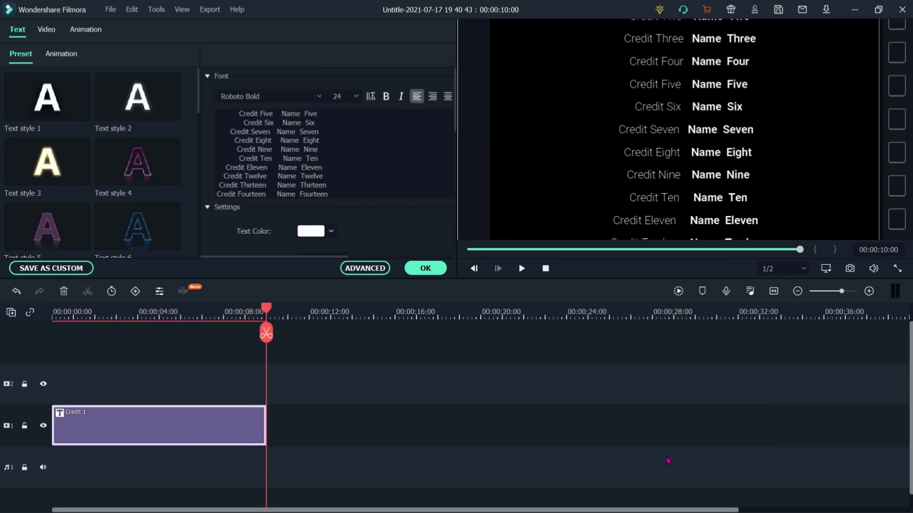
pyautogui.click(426, 269)
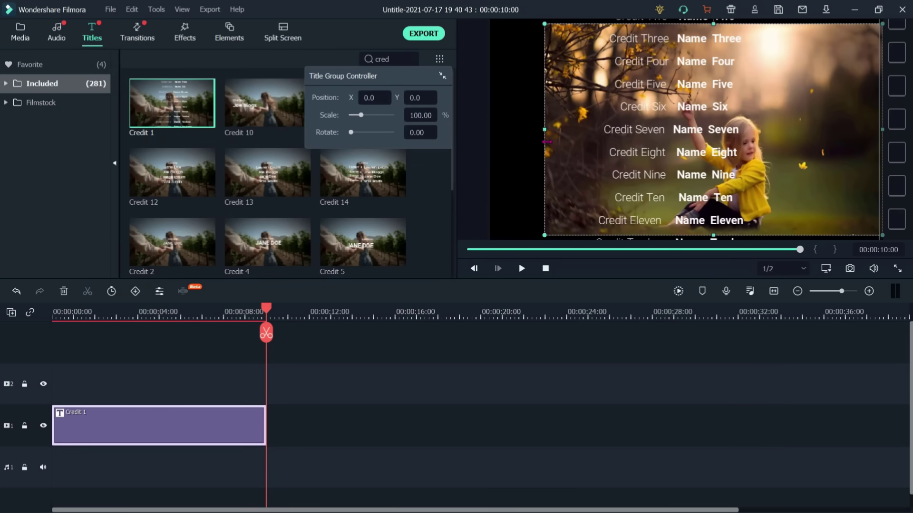
pyautogui.moveTo(500, 143); pyautogui.dragTo(496, 143)
pyautogui.hotkey('ctrl', 'z')
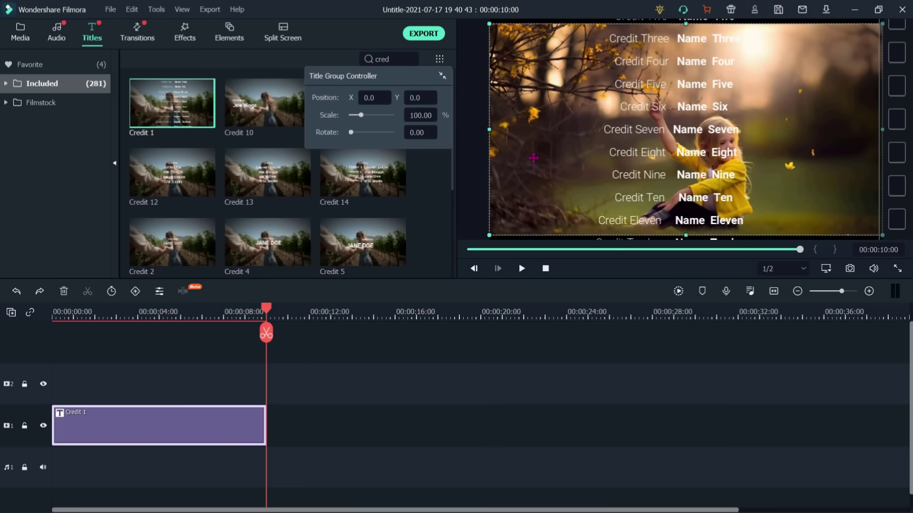